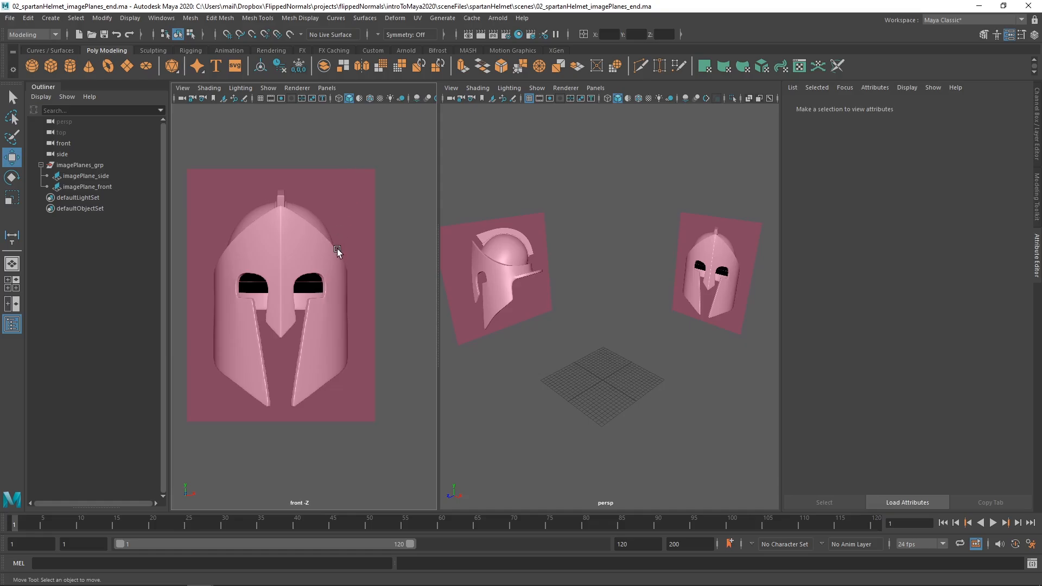
Widen the perspective viewport and frame the side reference image of the helmet in it.
left_click_drag(438, 210, 415, 210)
scroll(300, 250, "up", 2)
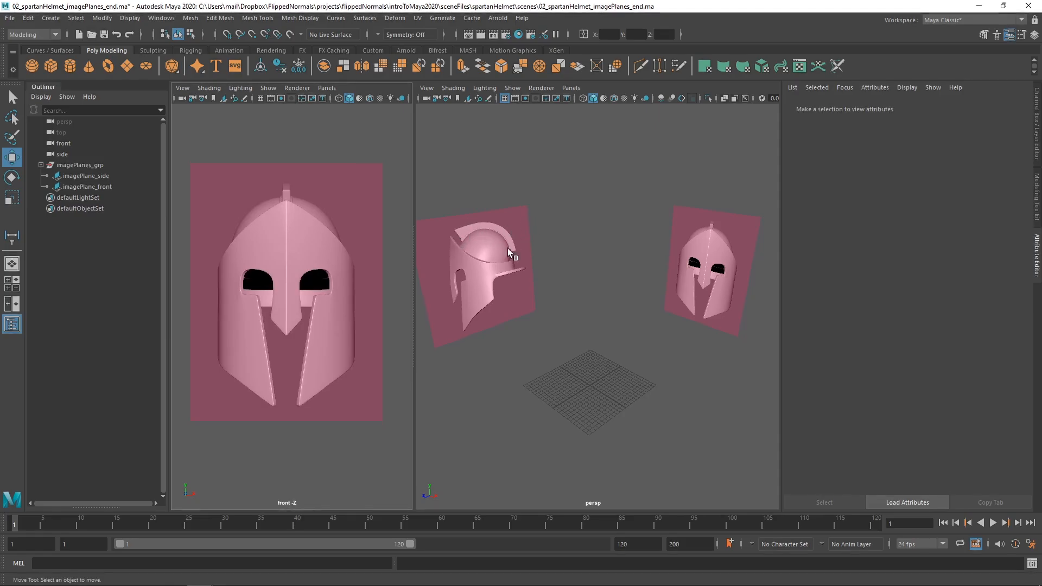
scroll(507, 249, "up", 5)
scroll(546, 281, "up", 2)
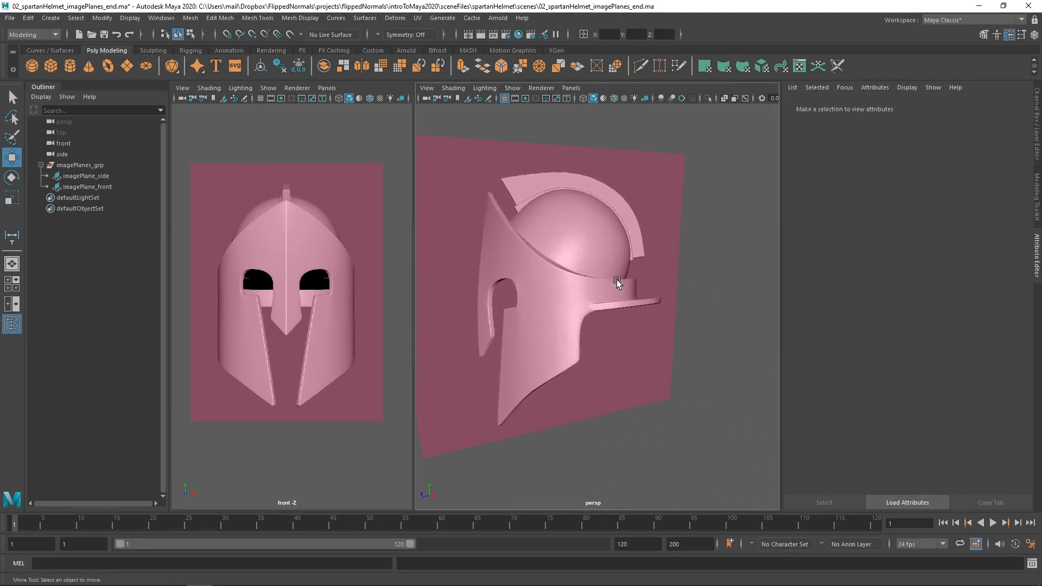
left_click_drag(552, 273, 588, 259, "alt")
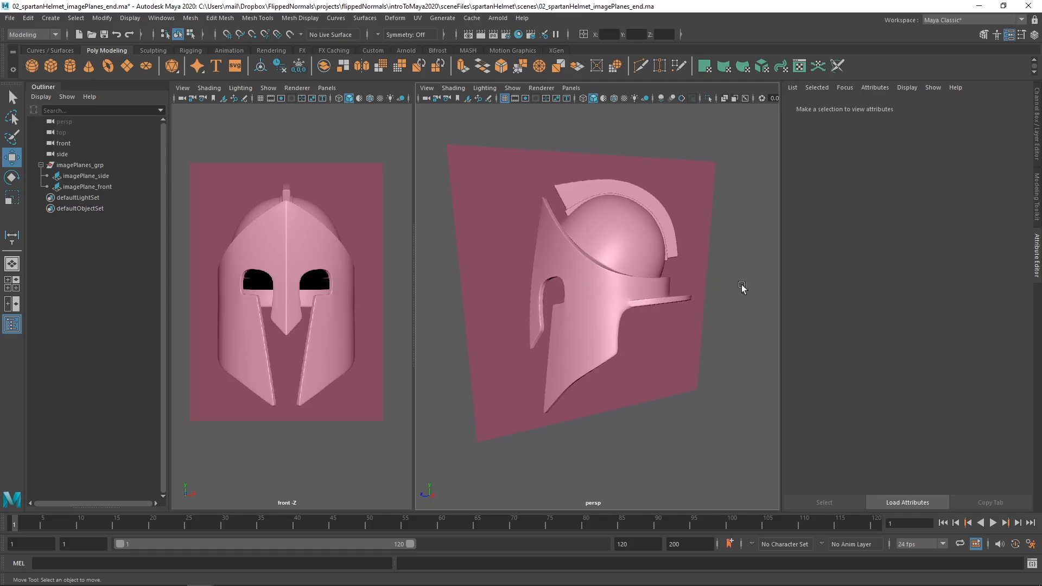
Select a screenshot region around the side reference helmet, trace the crest outline in red, and undo the trace.
key("Print")
left_click_drag(472, 122, 764, 456)
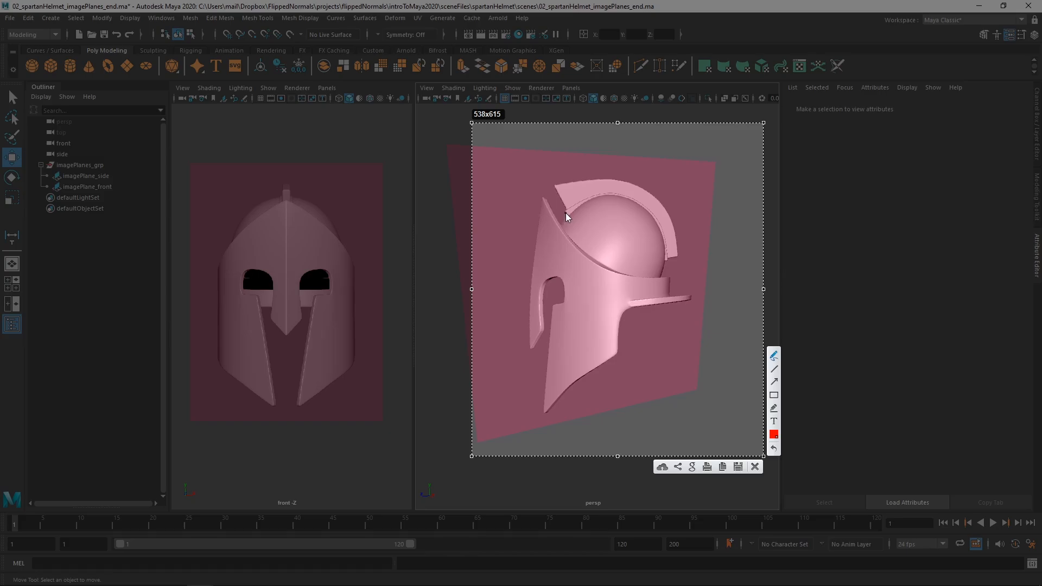
mouse_move(566, 218)
left_mouse_down()
mouse_move(618, 194)
mouse_move(649, 212)
mouse_move(671, 270)
left_mouse_up()
left_click_drag(686, 210, 545, 169)
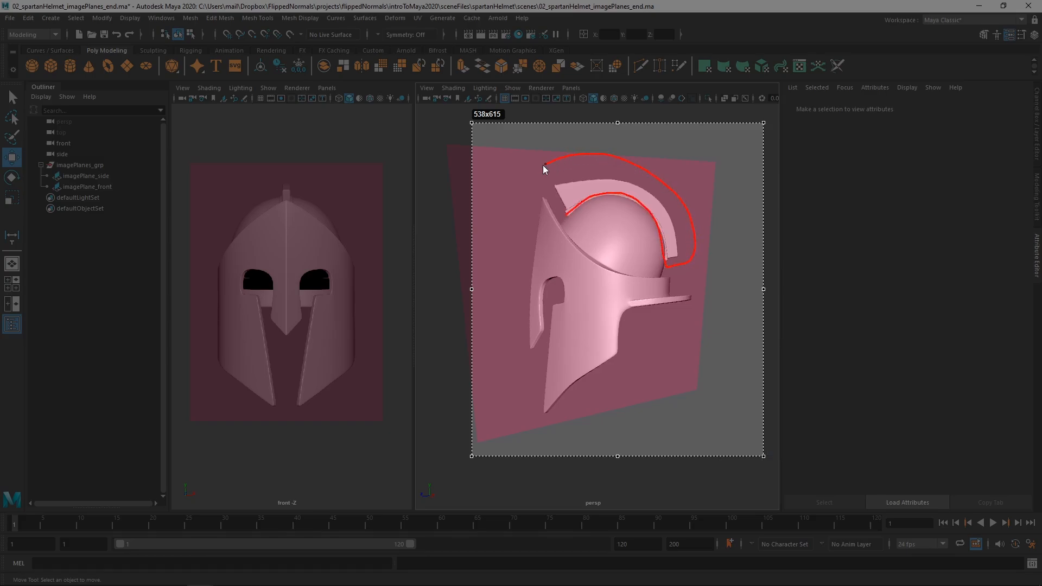
left_click_drag(558, 215, 565, 216)
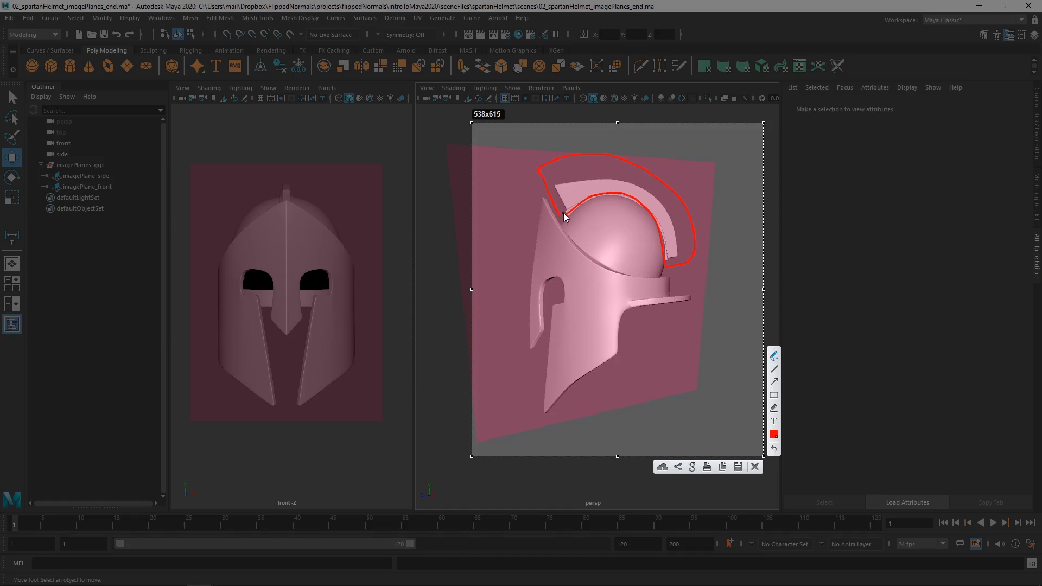
key("ctrl+z")
Set the annotation colour to light cyan and outline the helmet's main shell, including the face guard and neck flare.
left_click(774, 436)
left_click(706, 330)
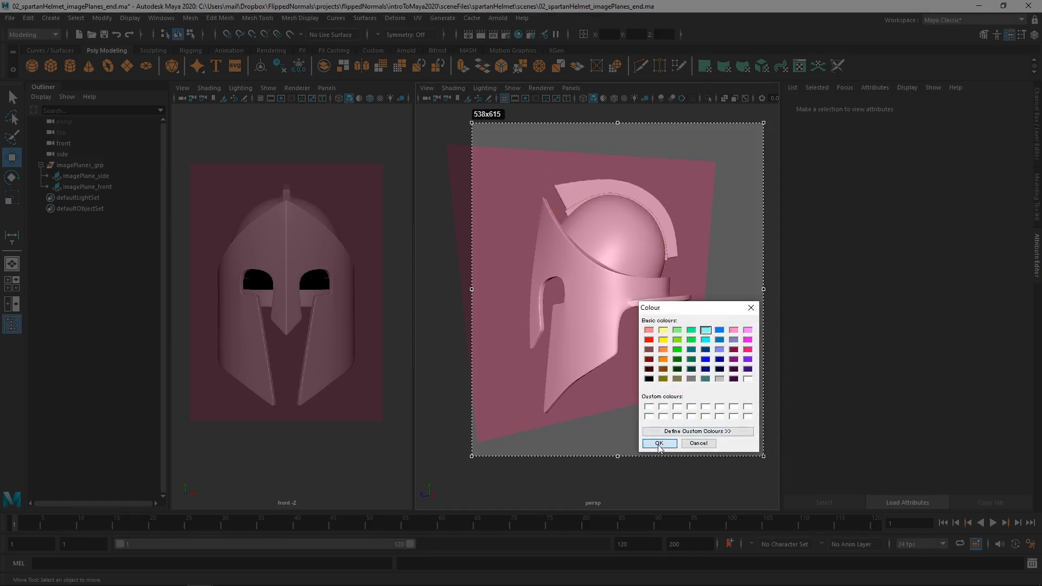
left_click(659, 444)
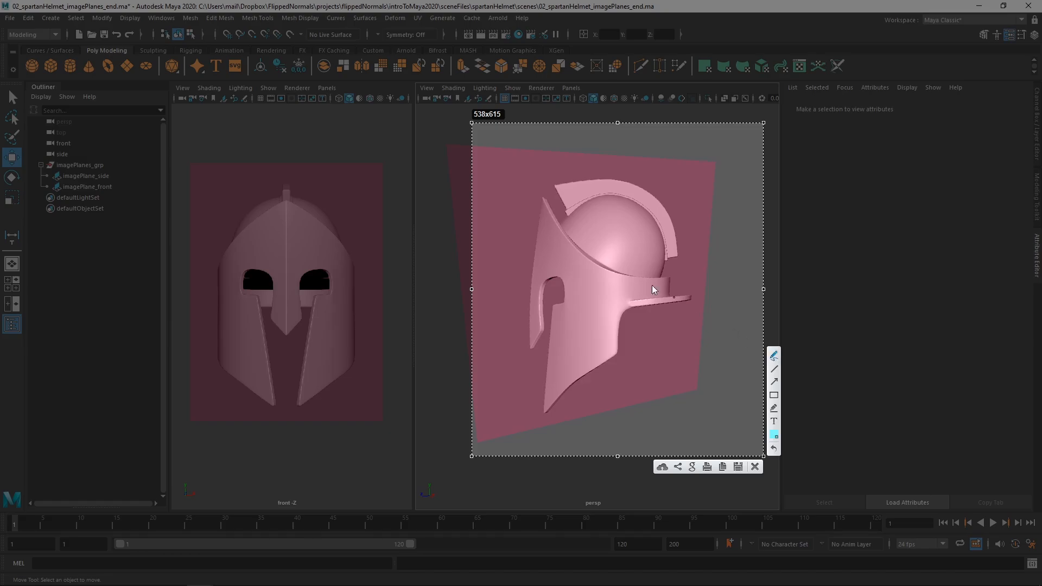
mouse_move(545, 190)
left_mouse_down()
mouse_move(515, 367)
mouse_move(532, 416)
mouse_move(702, 314)
mouse_move(673, 280)
mouse_move(600, 268)
mouse_move(543, 184)
left_mouse_up()
Set the annotation colour to muted purple, then outline the helmet's dome and hatch it with strokes.
left_click(775, 436)
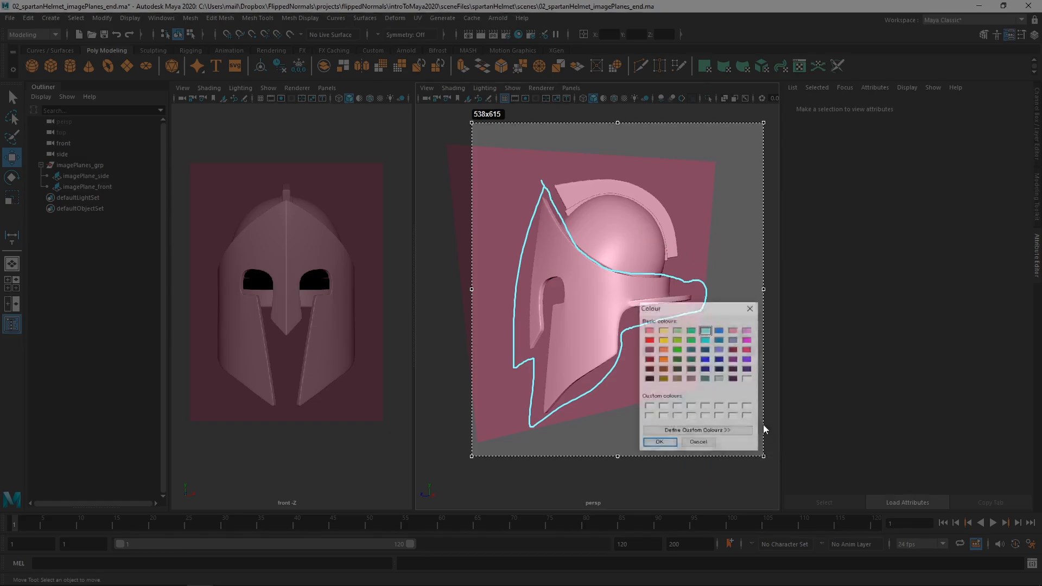
left_click(733, 340)
left_click(659, 444)
mouse_move(563, 216)
left_mouse_down()
mouse_move(654, 217)
mouse_move(664, 271)
mouse_move(571, 230)
mouse_move(564, 217)
left_mouse_up()
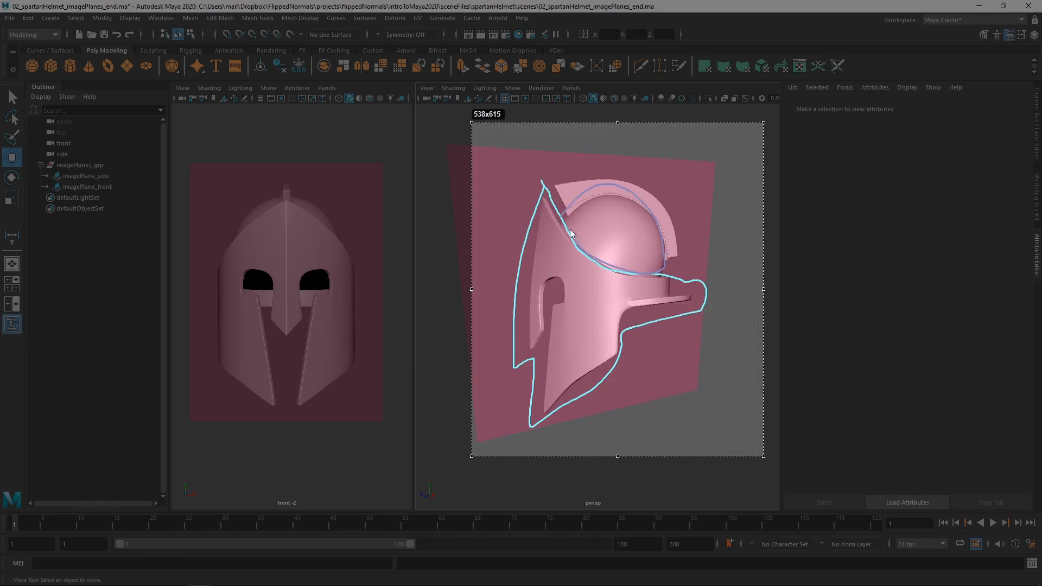
mouse_move(606, 184)
left_mouse_down()
mouse_move(567, 234)
mouse_move(594, 240)
left_mouse_up()
mouse_move(642, 206)
left_mouse_down()
mouse_move(610, 252)
mouse_move(631, 262)
left_mouse_up()
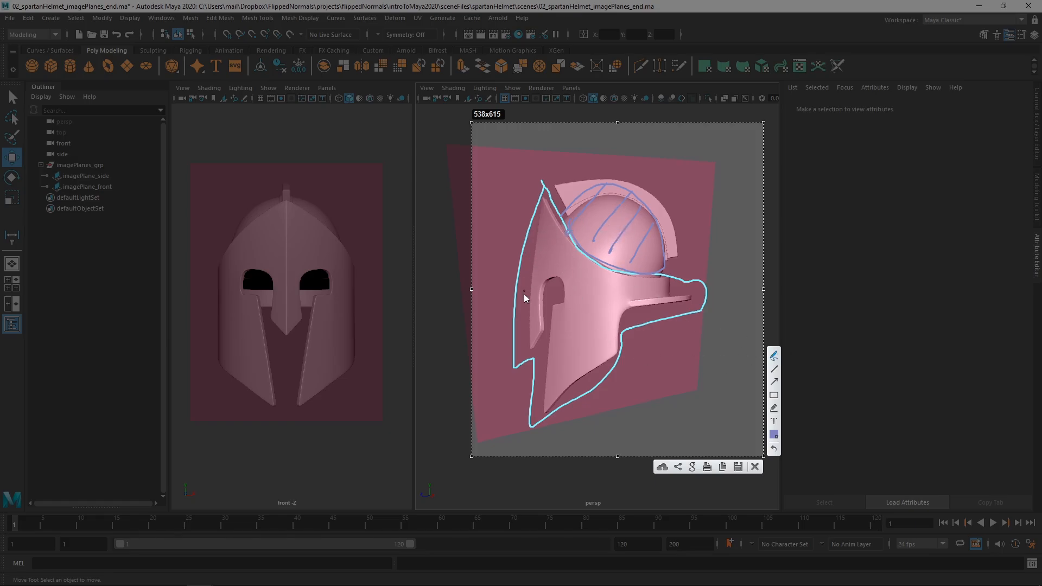
Sketch the eye opening's edge and example polygon blocks on the cheek, then discard the screenshot annotations.
mouse_move(549, 337)
left_mouse_down()
mouse_move(551, 278)
mouse_move(564, 301)
mouse_move(535, 425)
left_mouse_up()
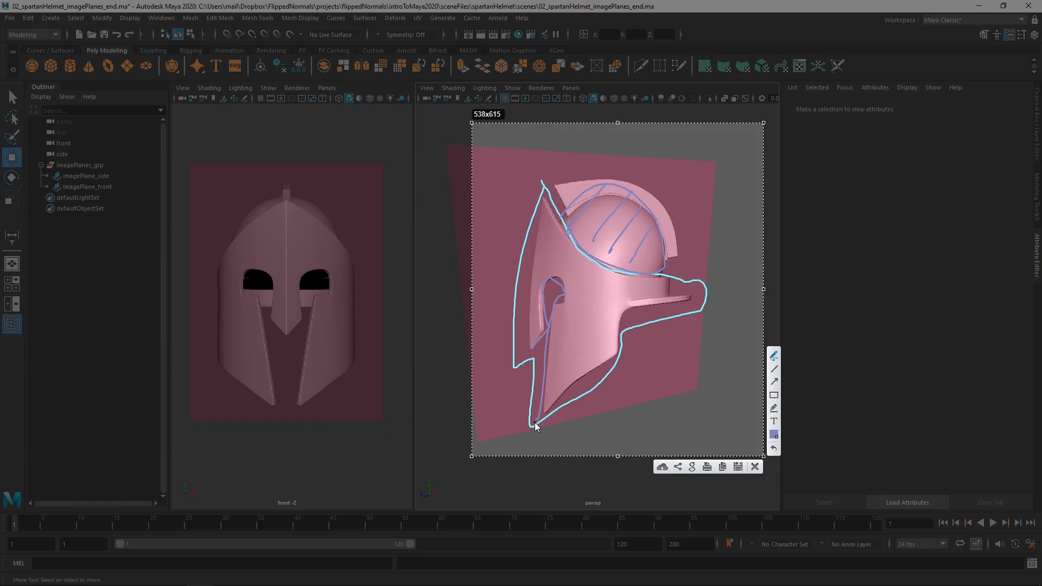
mouse_move(582, 288)
left_mouse_down()
mouse_move(596, 280)
mouse_move(584, 314)
mouse_move(600, 326)
mouse_move(573, 363)
mouse_move(572, 323)
left_mouse_up()
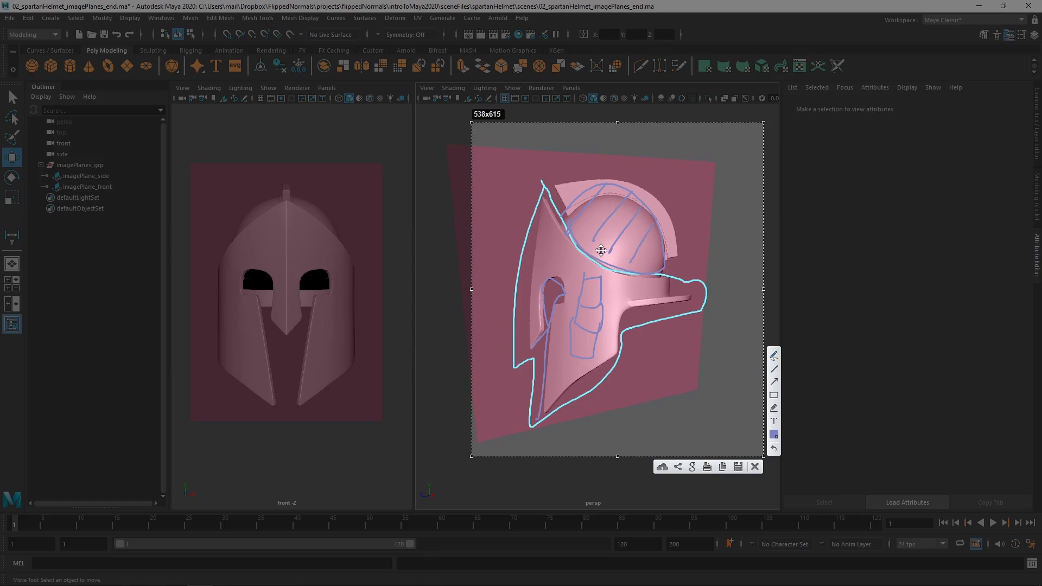
key("Escape")
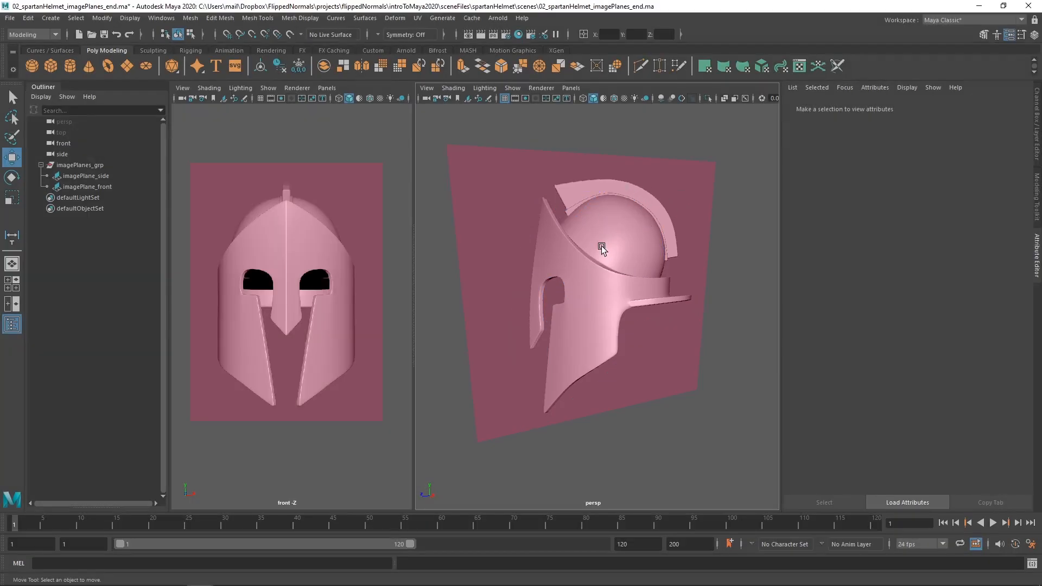
Create a polygon cylinder at the origin of the grid.
right_click_drag(670, 293, 603, 265, "alt")
left_click_drag(603, 265, 619, 326, "alt")
right_click_drag(619, 326, 491, 255, "alt")
middle_click_drag(629, 292, 584, 266, "alt")
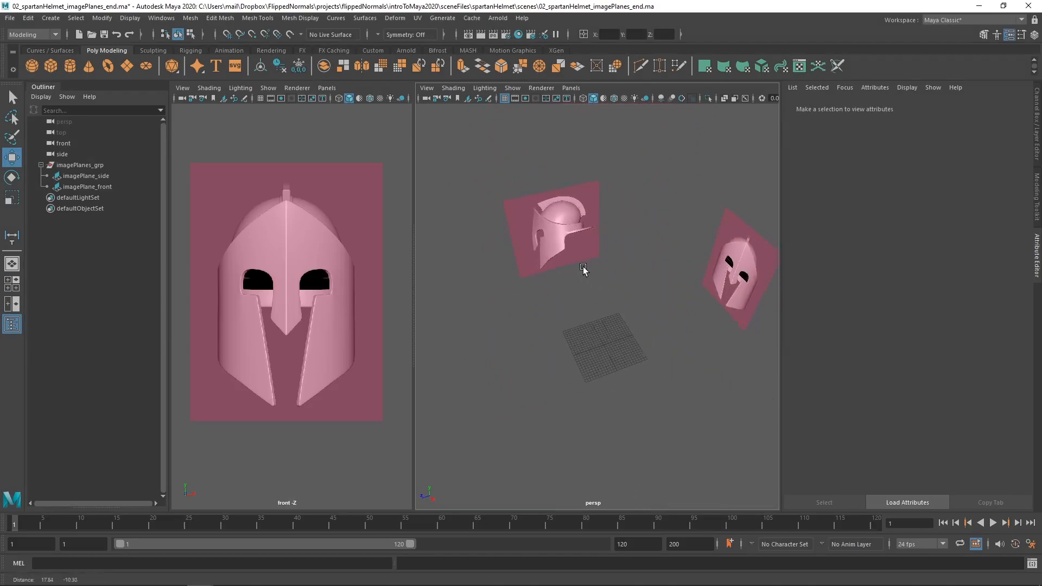
left_click_drag(584, 269, 640, 240, "alt")
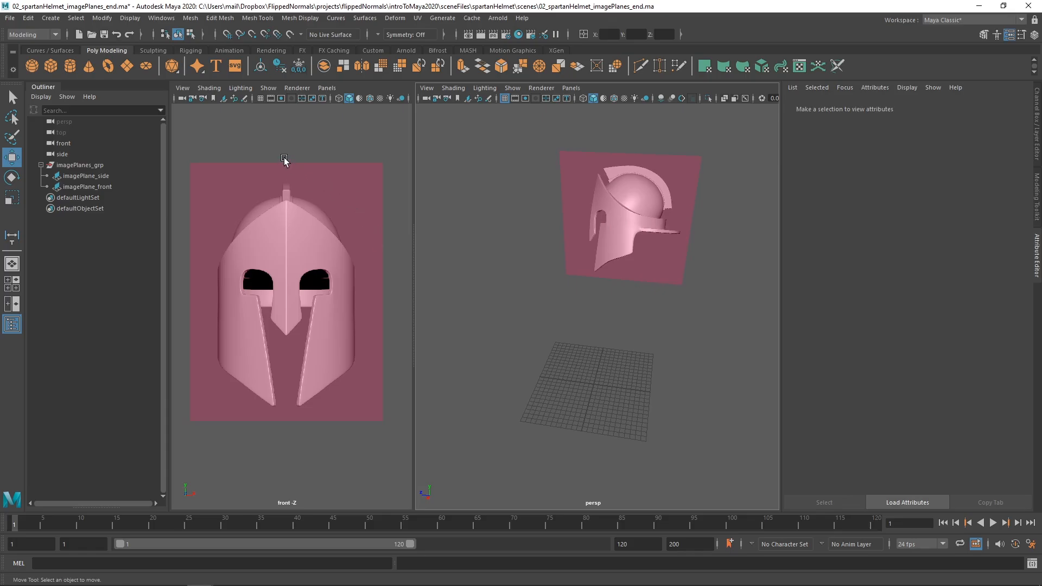
left_click_drag(285, 151, 441, 478)
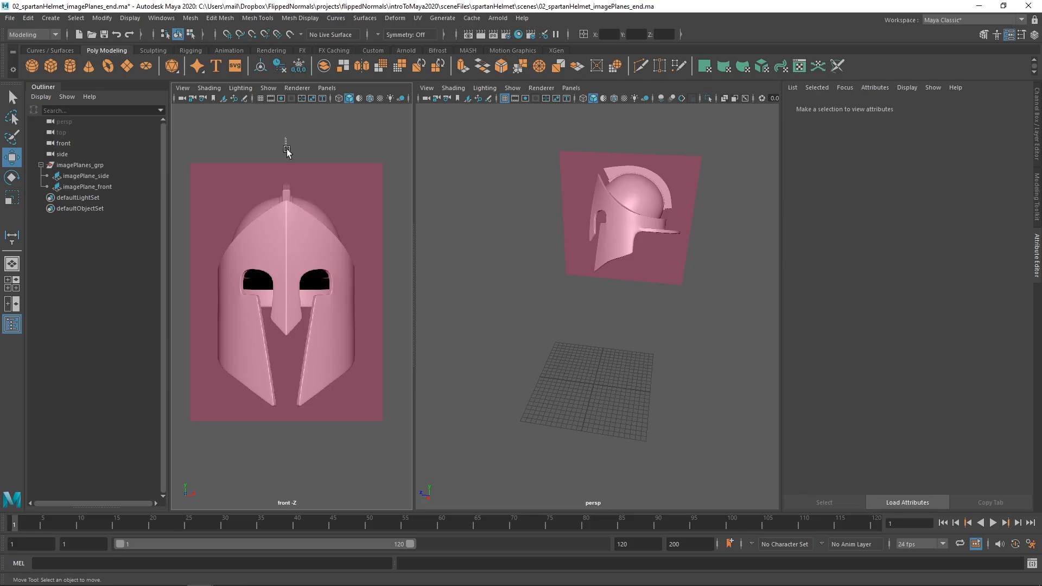
left_click_drag(286, 138, 459, 504)
right_click(611, 273, "shift")
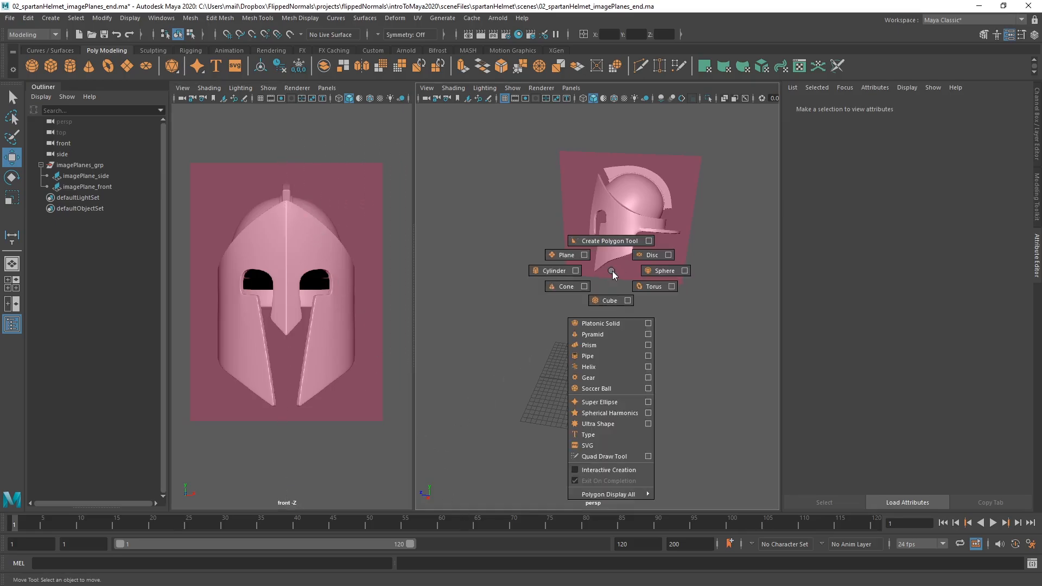
left_click(543, 271)
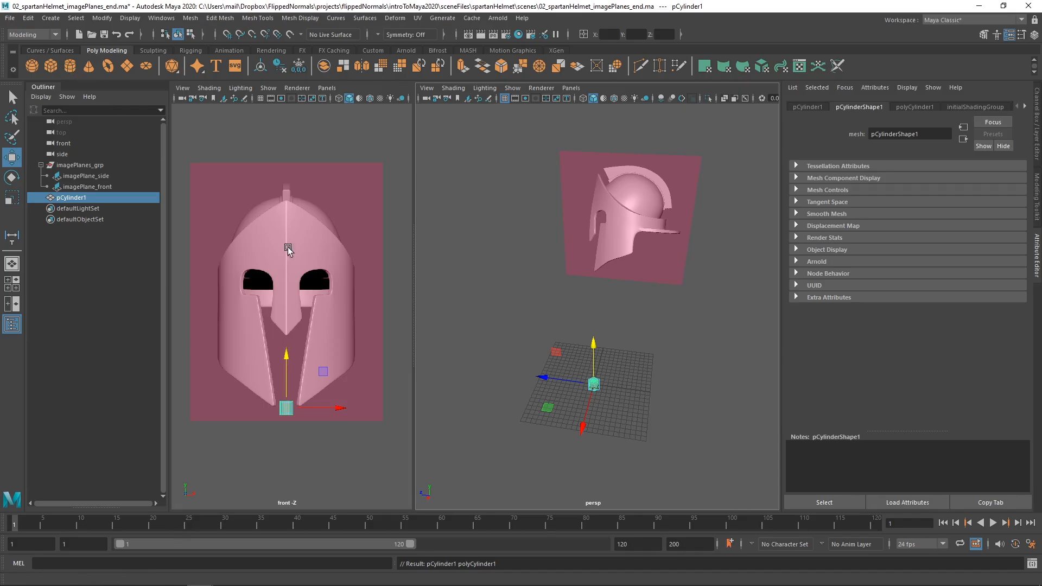
Set the cylinder's Subdivisions Axis to 24 in its polyCylinder input settings.
left_click_drag(588, 339, 630, 301, "alt")
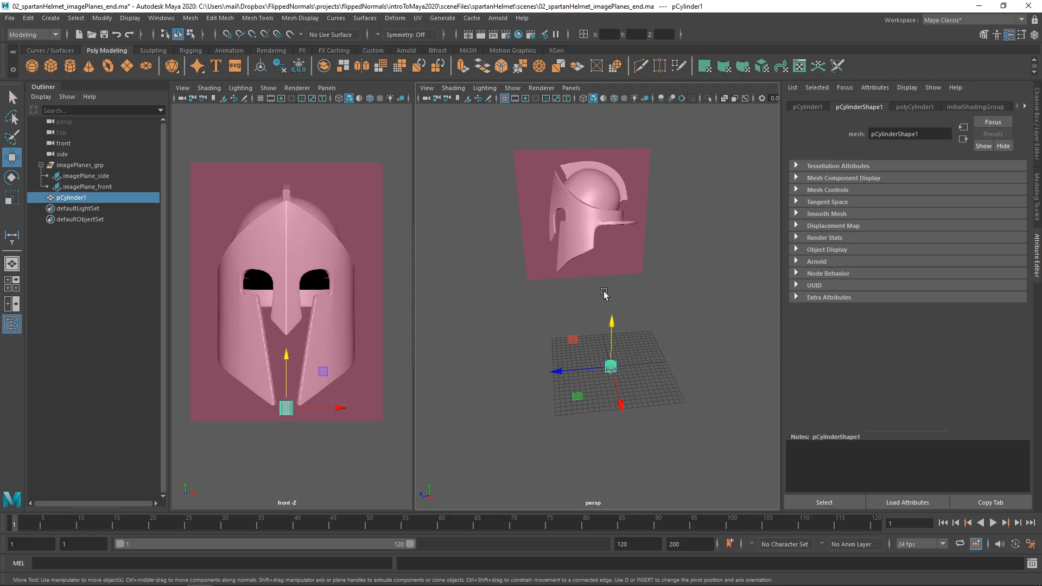
left_click_drag(605, 293, 633, 318, "alt")
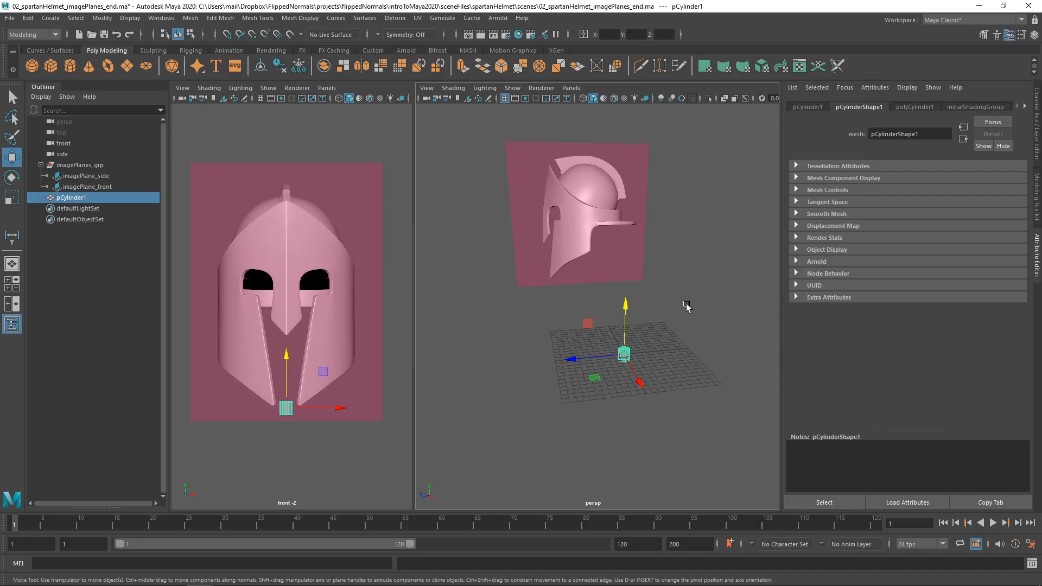
key("ctrl+a")
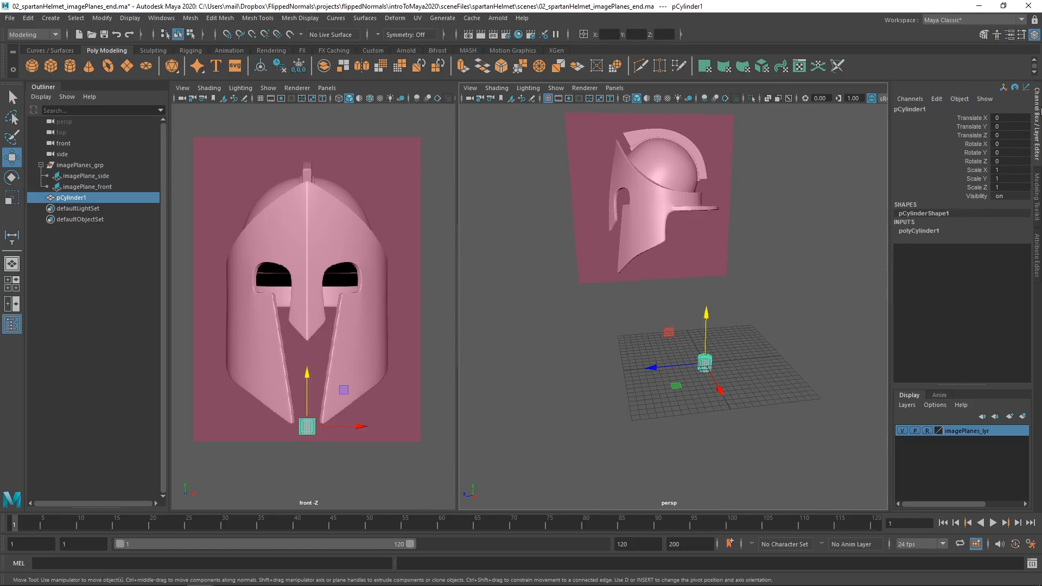
left_click(915, 231)
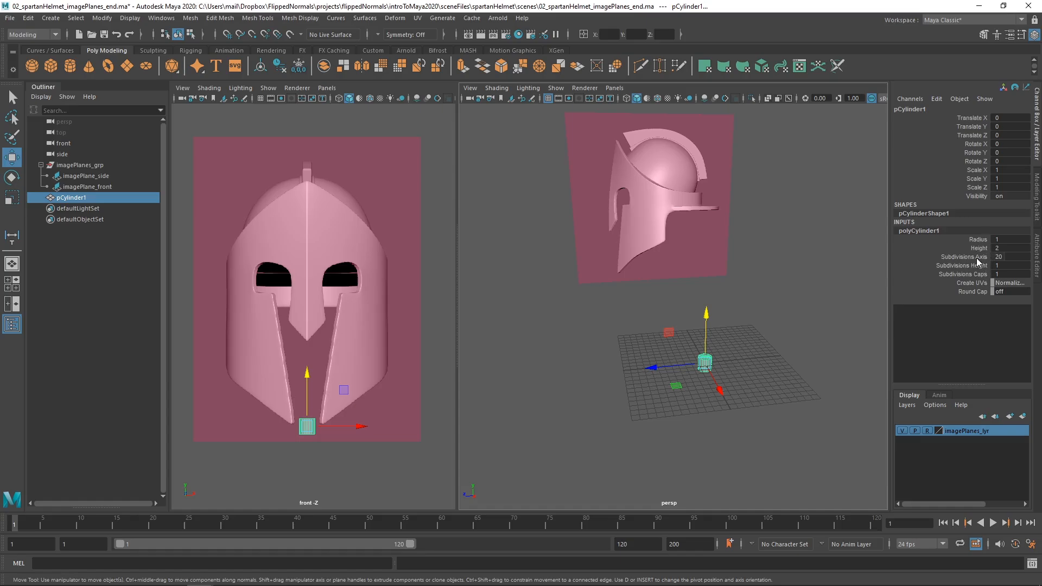
left_click(1001, 257)
key("f")
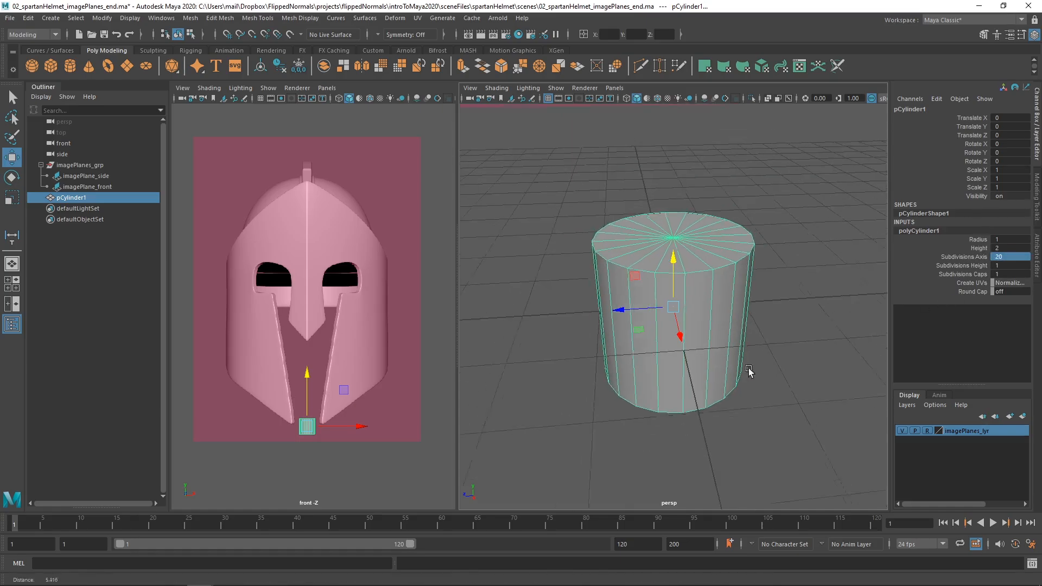
left_click_drag(749, 371, 728, 337, "alt")
left_click(1010, 258)
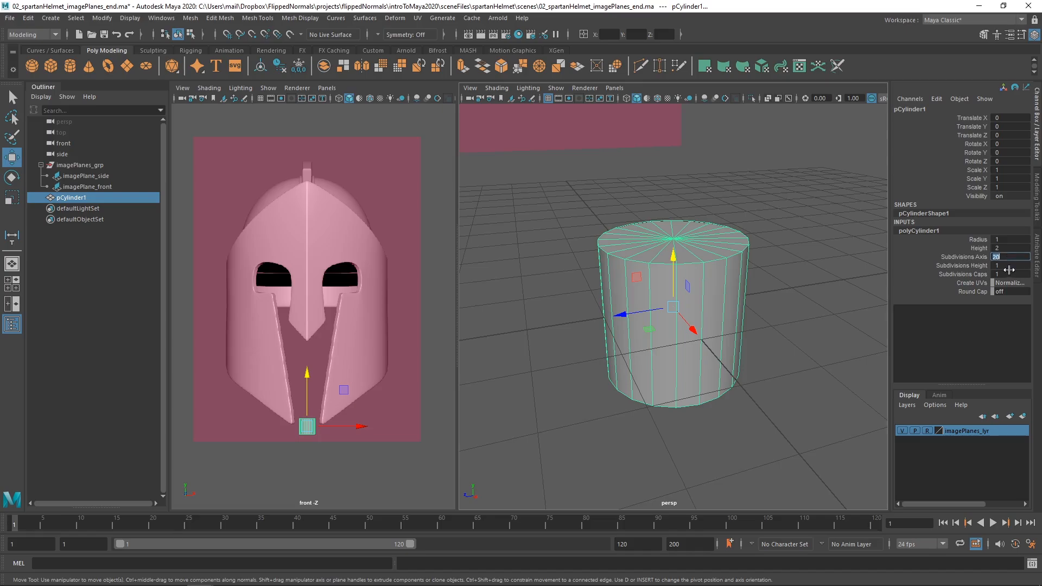
key("Return")
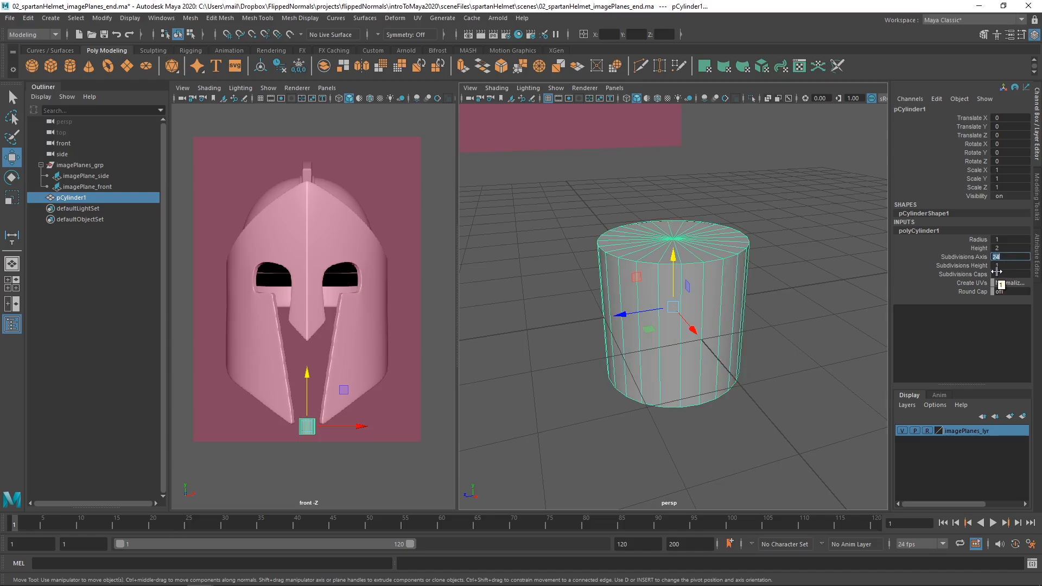
Examine the cylinder's cap from above by selecting one quarter of its faces, then return to object mode.
left_click_drag(714, 220, 710, 337, "alt")
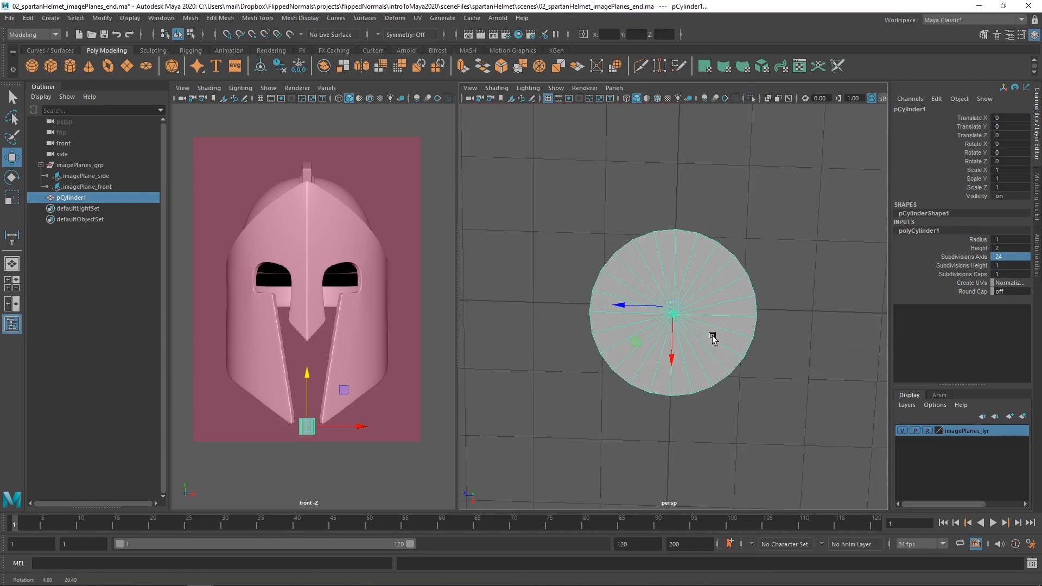
left_click_drag(735, 296, 713, 272, "alt")
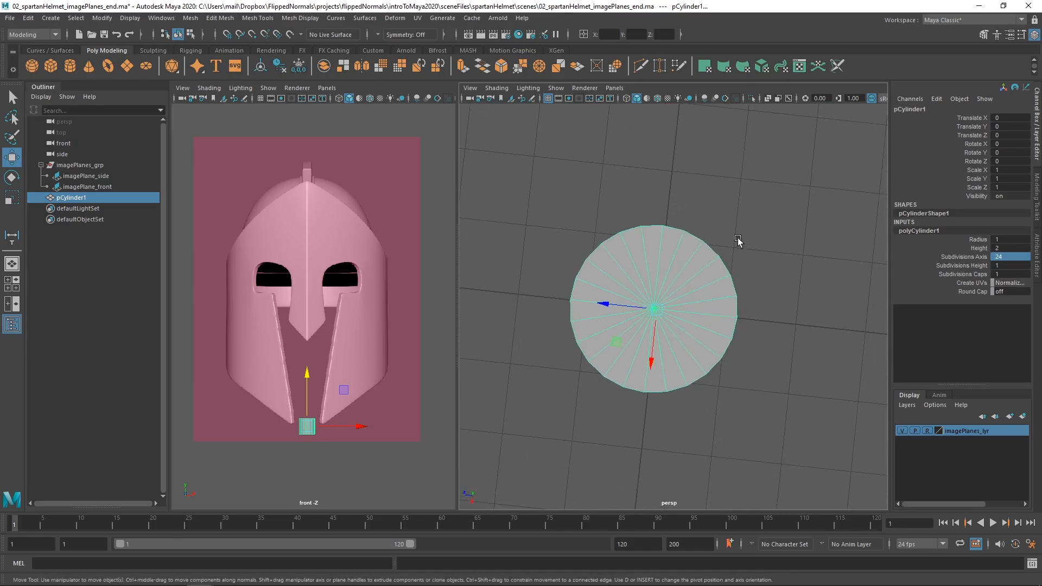
left_click_drag(774, 194, 664, 287)
right_click(691, 259)
left_click(690, 288)
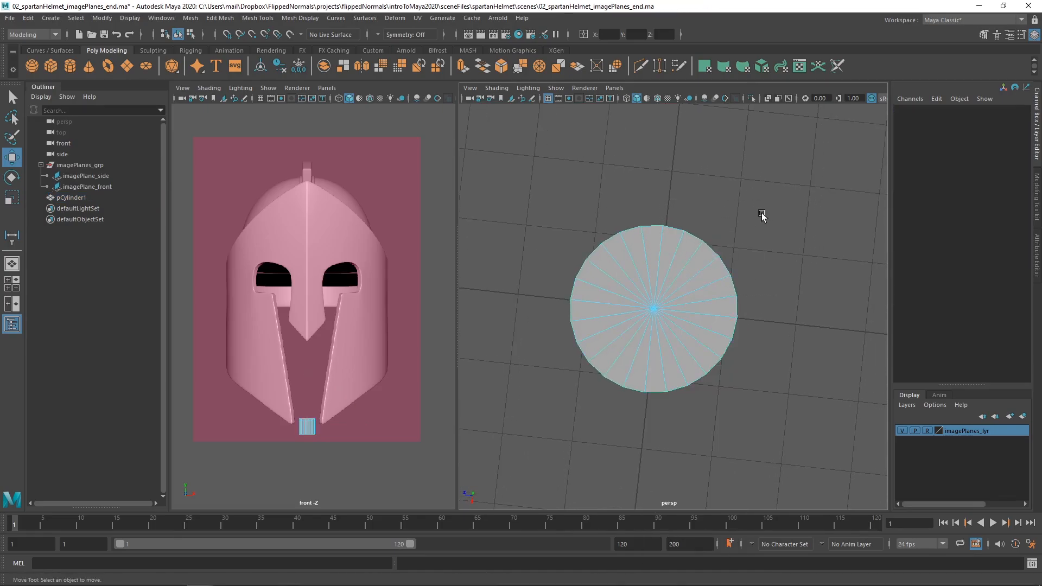
left_click_drag(752, 220, 673, 304)
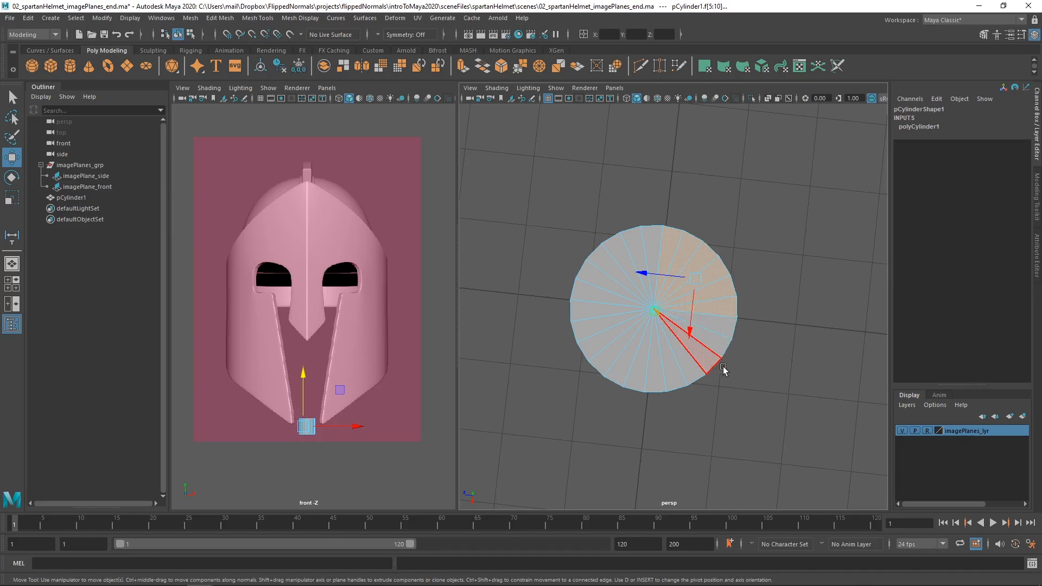
left_click_drag(721, 365, 699, 280, "alt")
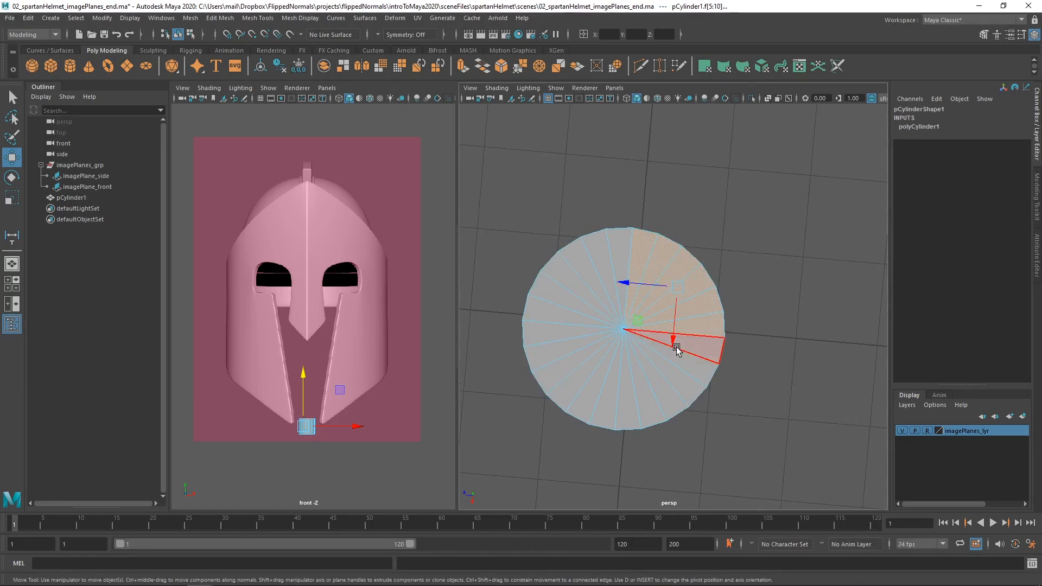
key("F8")
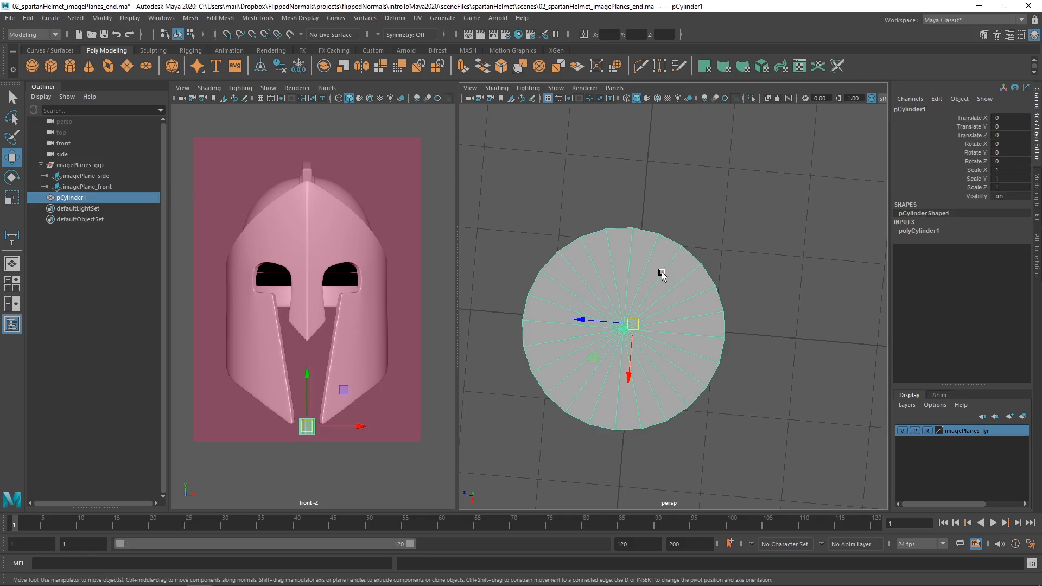
Scale the cylinder uniformly to about 3.692 on all three axes.
left_click_drag(663, 298, 642, 268, "alt")
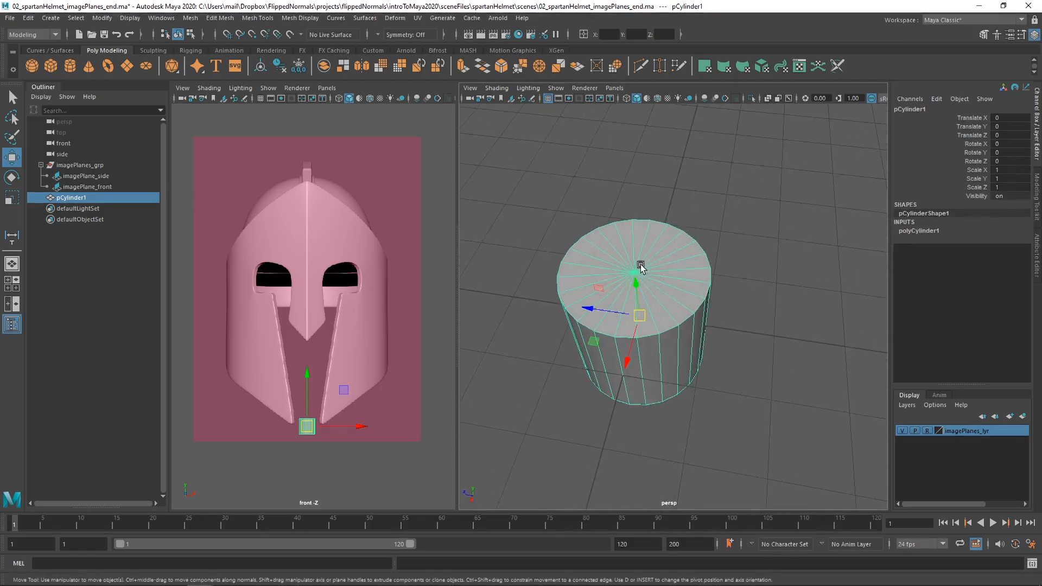
left_click_drag(656, 293, 640, 283, "alt")
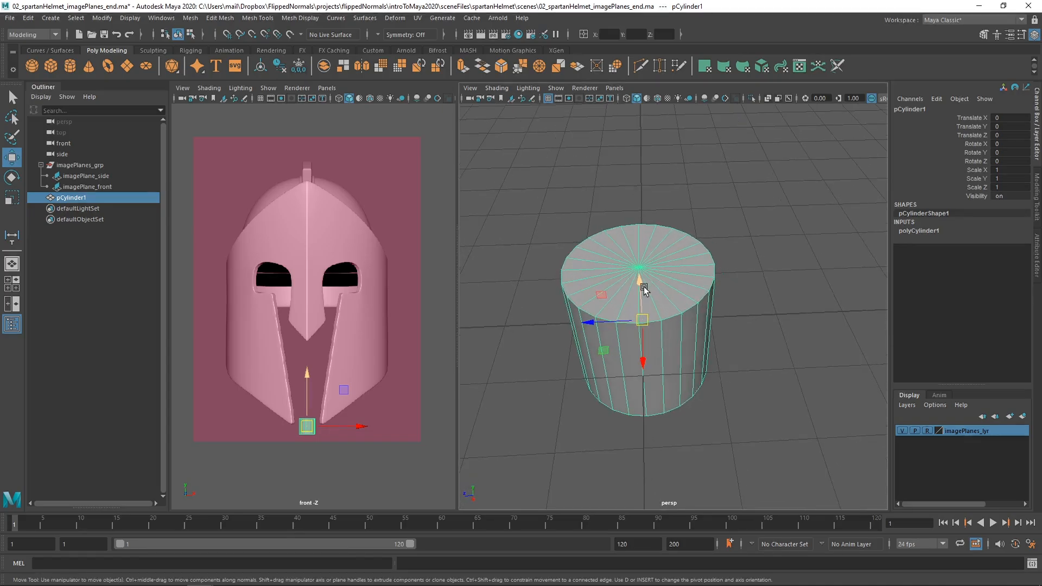
key("r")
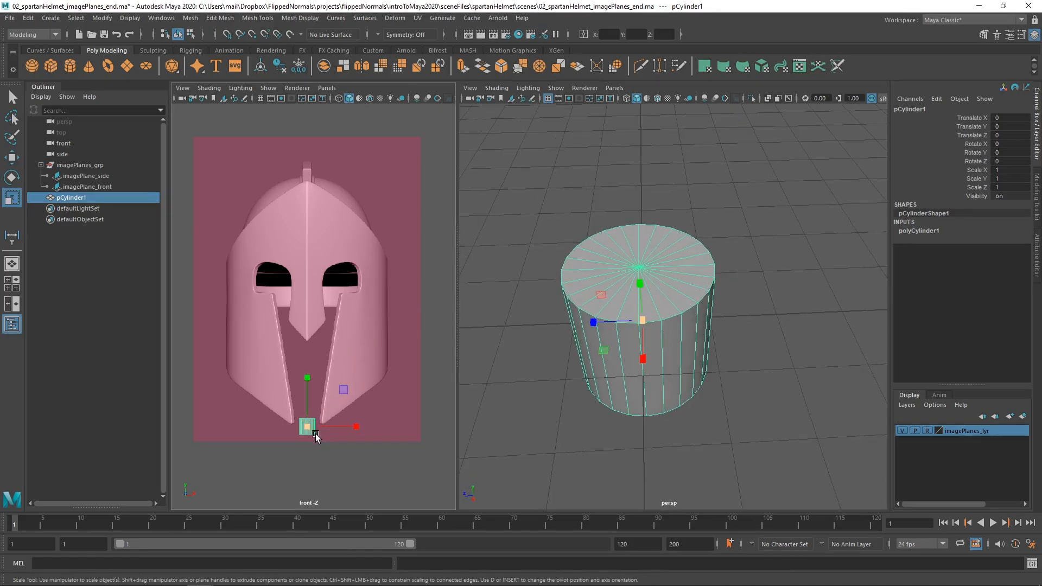
left_click_drag(643, 316, 603, 341)
left_click_drag(314, 429, 341, 397)
scroll(284, 338, "down", 3)
key("f")
scroll(678, 304, "down", 3)
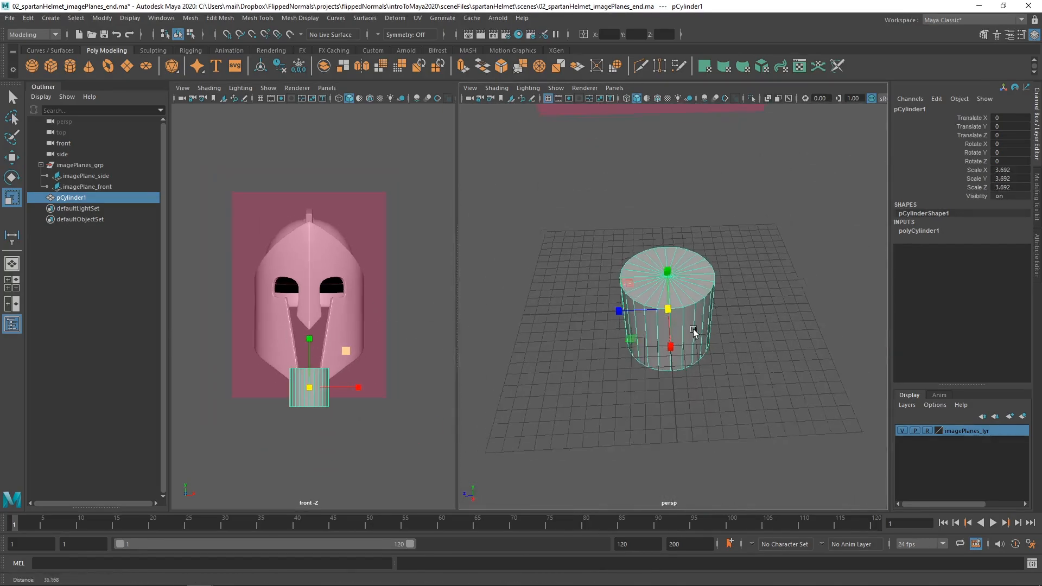
Enlarge the cylinder uniformly to a scale of about 5.192 on all three axes.
left_click_drag(673, 296, 726, 302, "alt")
middle_click_drag(320, 356, 319, 378, "alt")
scroll(309, 410, "up", 1)
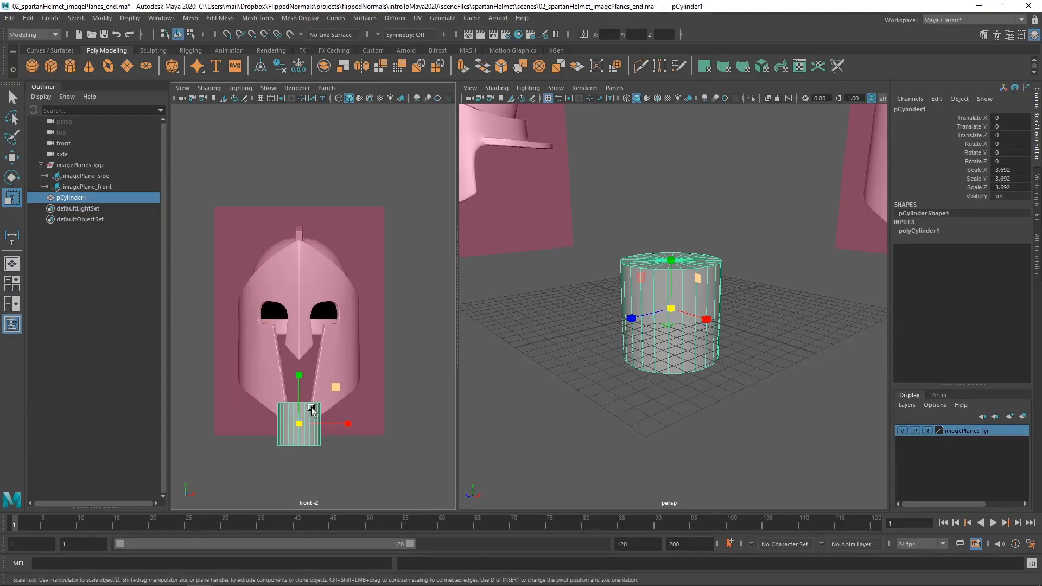
left_click_drag(297, 422, 313, 420)
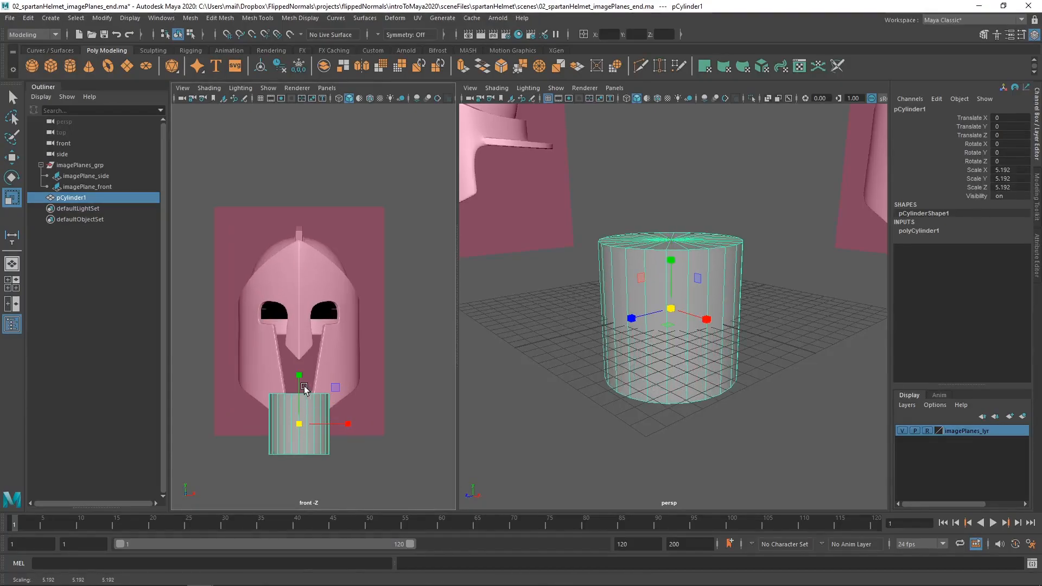
Try to stretch the cylinder along X only to a scale of about 9.866 to match the helmet's width, and undo it.
middle_click_drag(302, 424, 302, 390, "alt")
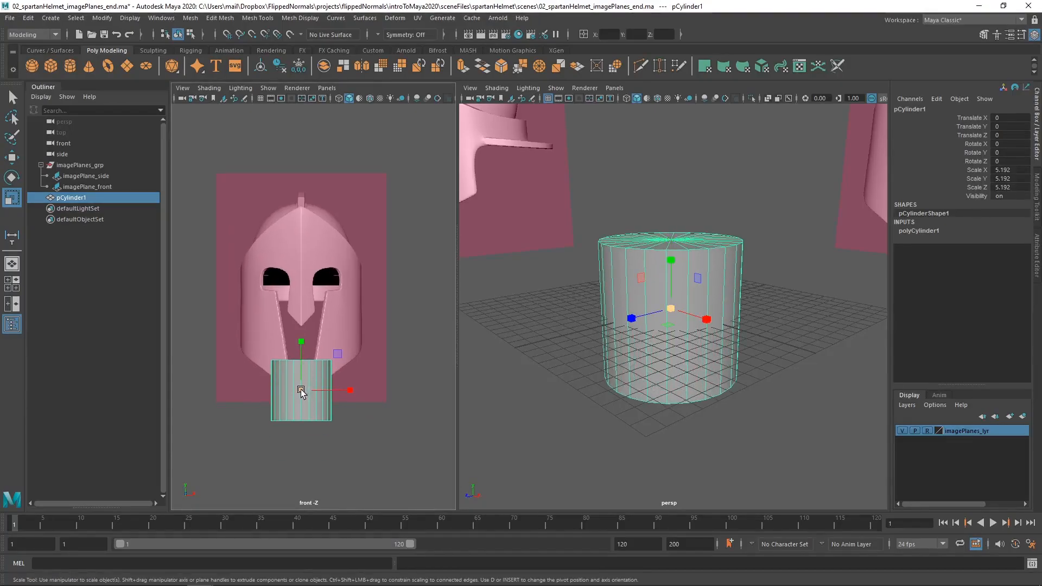
left_click_drag(317, 390, 365, 389)
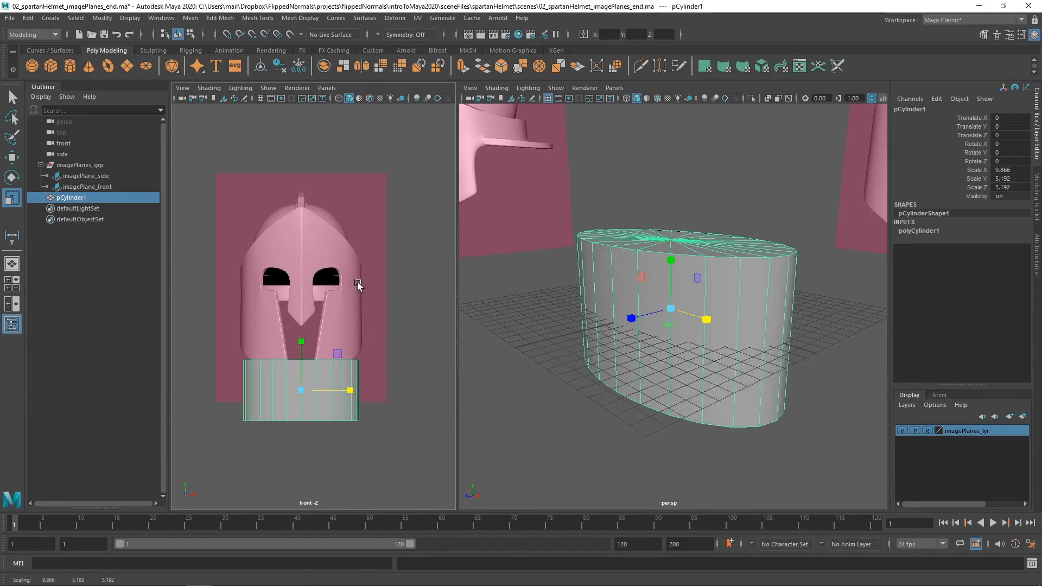
mouse_move(628, 304)
left_mouse_down("alt")
mouse_move(664, 310)
mouse_move(643, 298)
left_mouse_up("alt")
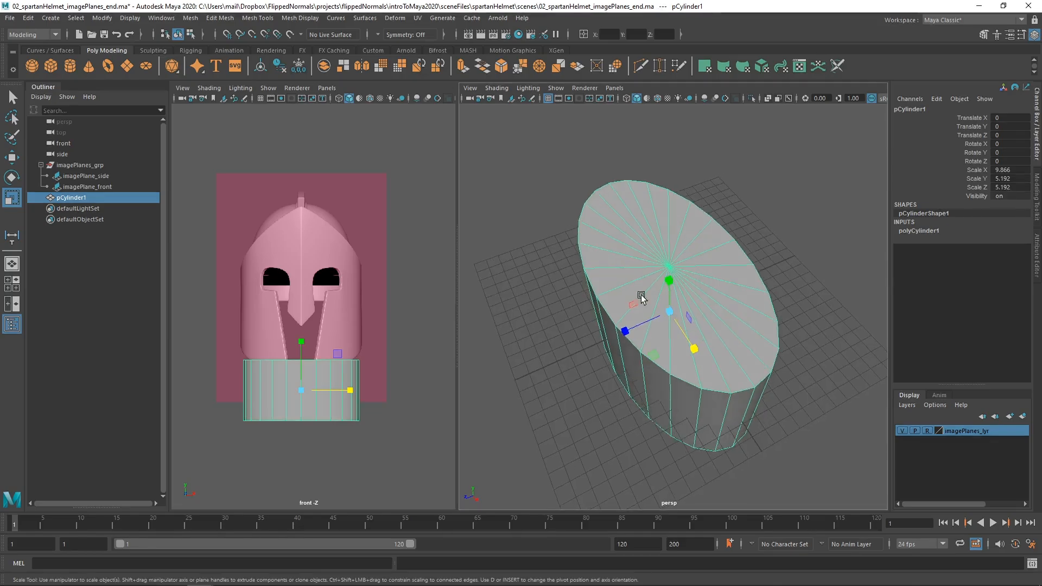
key("ctrl+z")
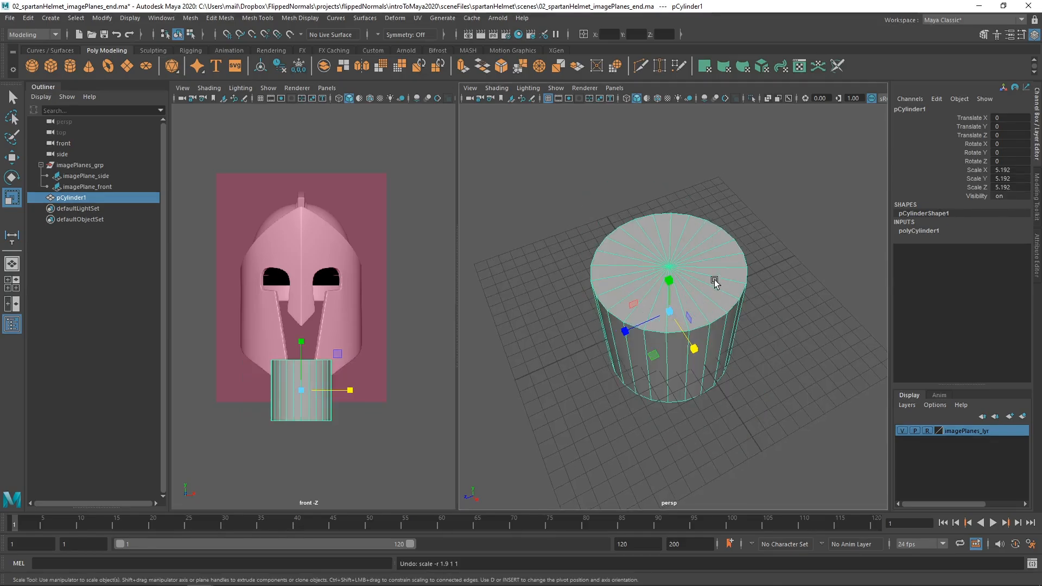
Scale the cylinder uniformly to about 10.188 to match the helmet's width in the front view and raise it to Translate Y 11.976.
scroll(668, 296, "down", 3)
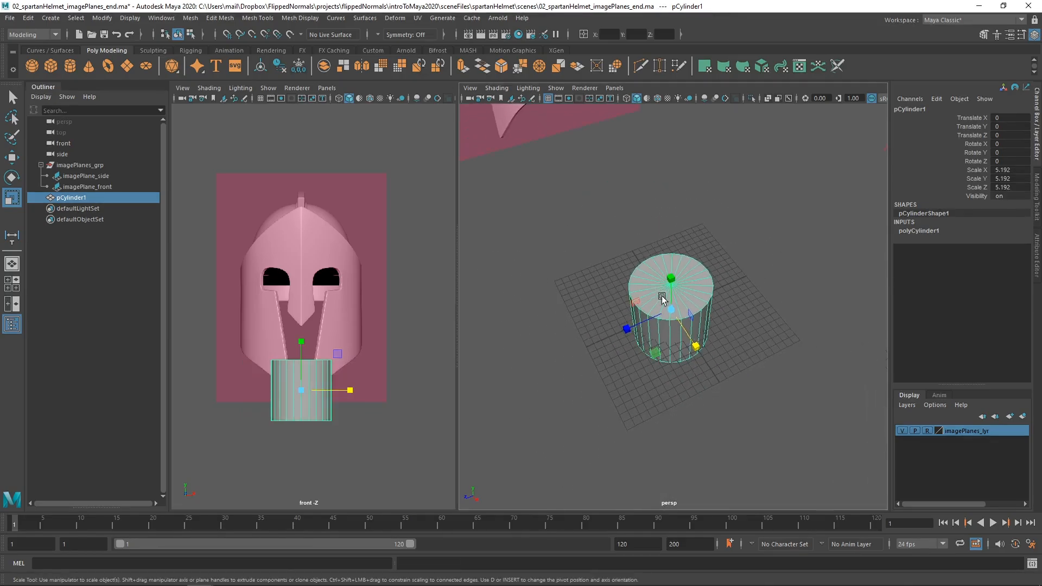
middle_click_drag(706, 291, 734, 310, "alt")
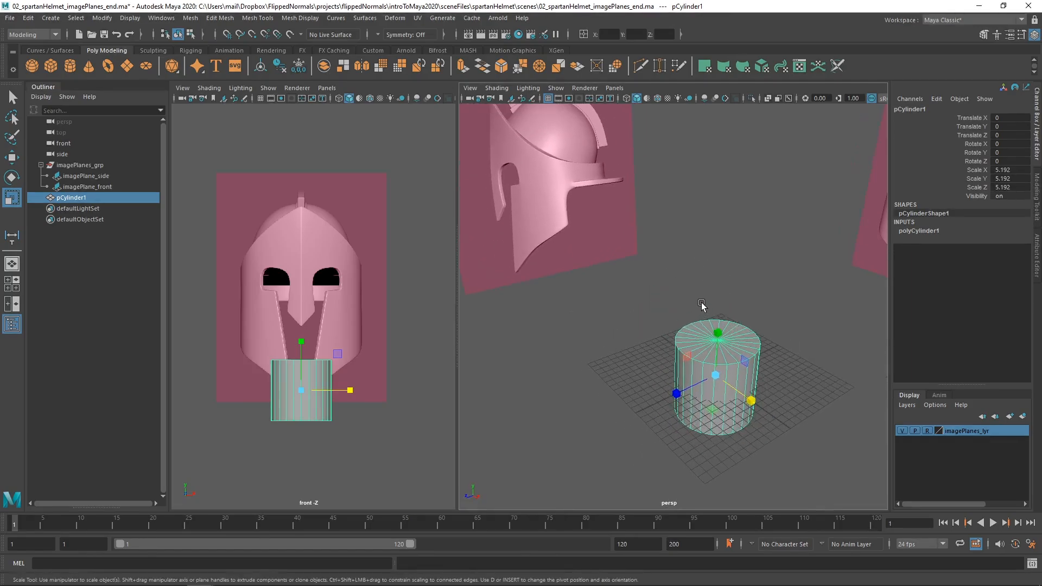
left_click_drag(744, 330, 706, 339, "alt")
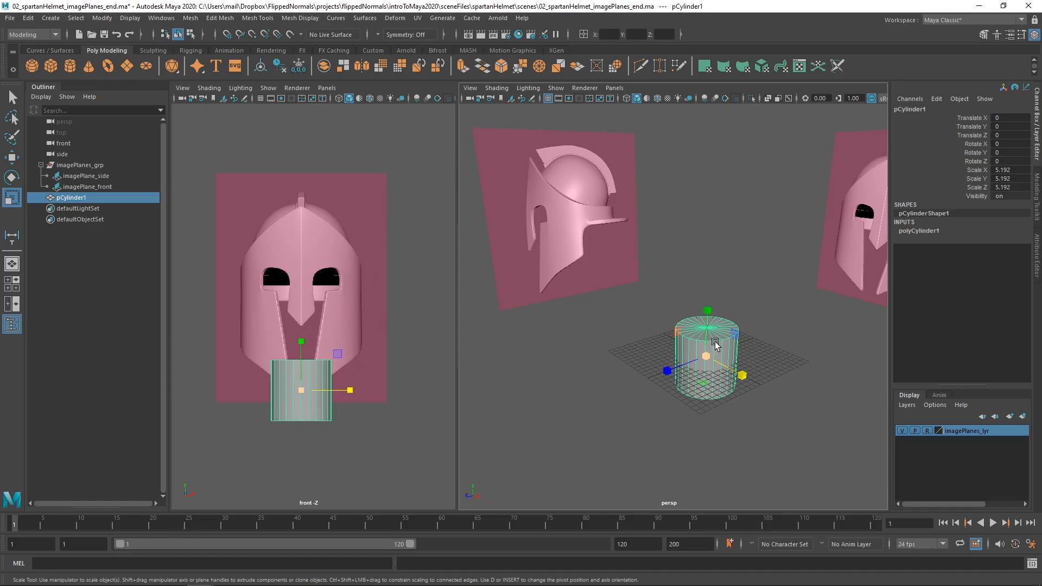
left_click_drag(707, 359, 754, 341)
key("w")
left_click_drag(302, 341, 322, 270)
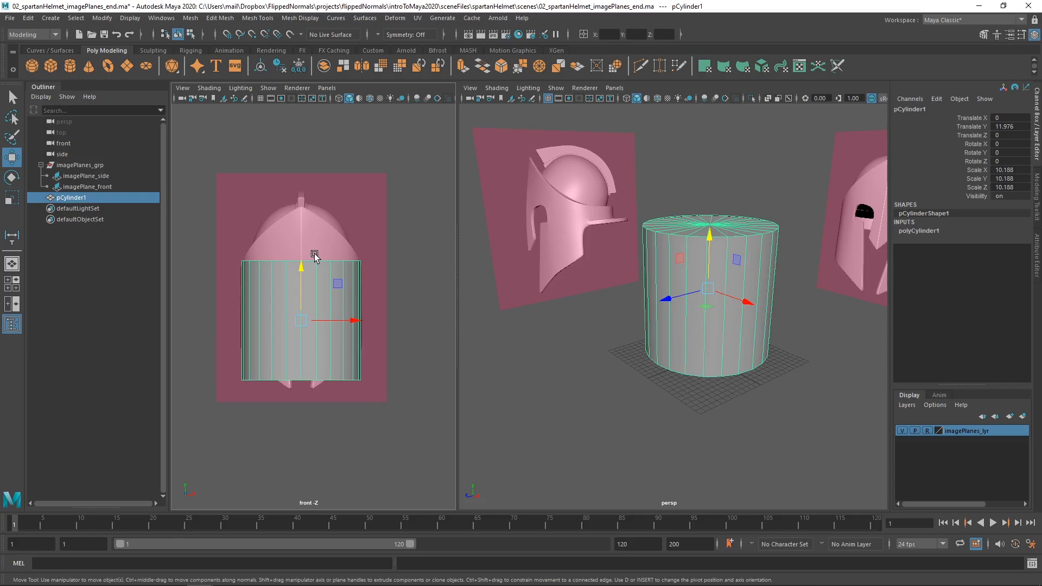
Switch the front viewport to the side view, frame the helmet reference and widen the viewport.
key("space")
left_click_drag(315, 255, 365, 237)
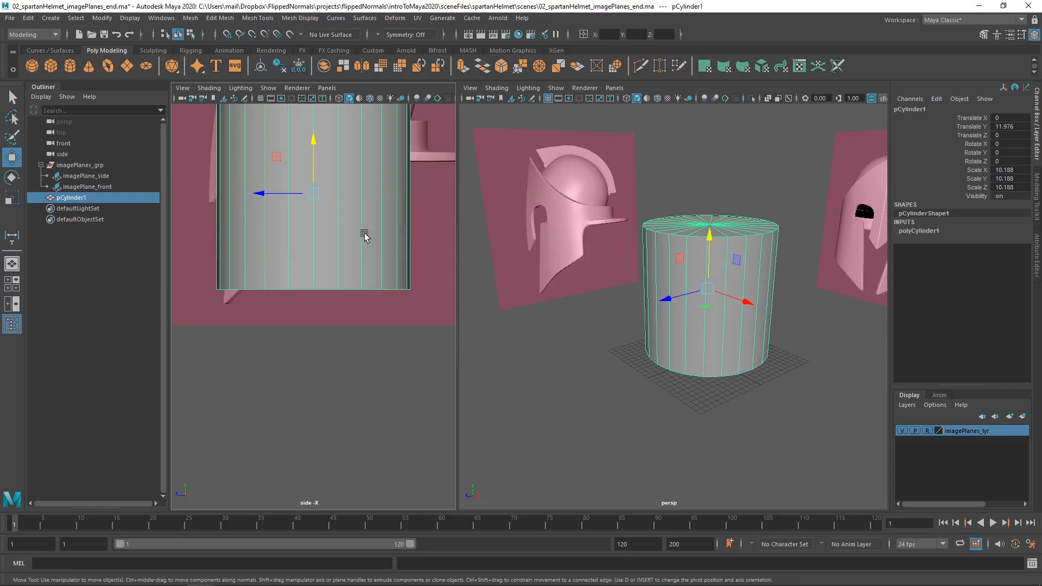
middle_click_drag(348, 136, 364, 291, "alt")
right_click_drag(365, 291, 388, 279, "alt")
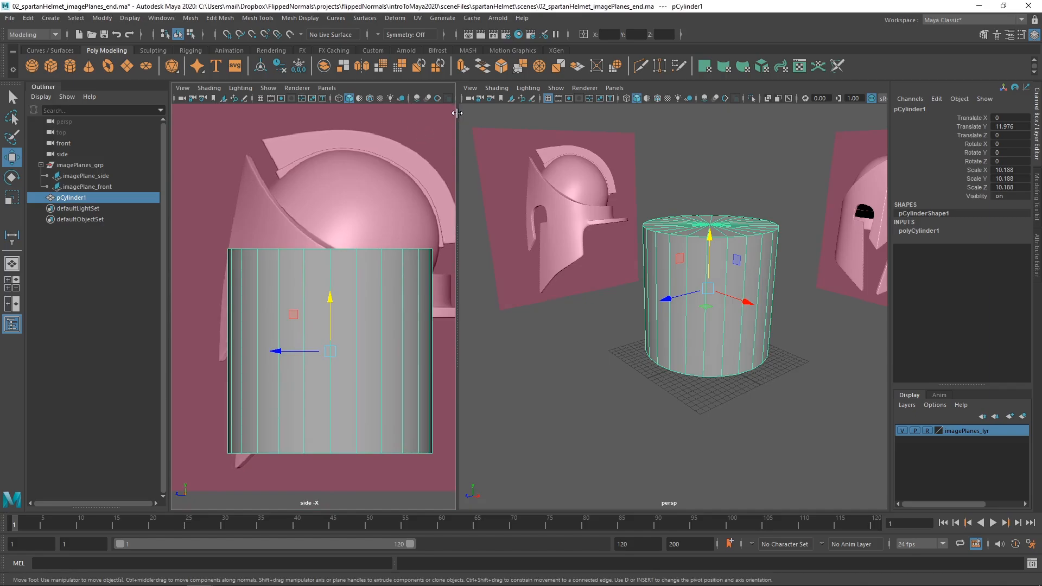
left_click_drag(457, 113, 499, 113)
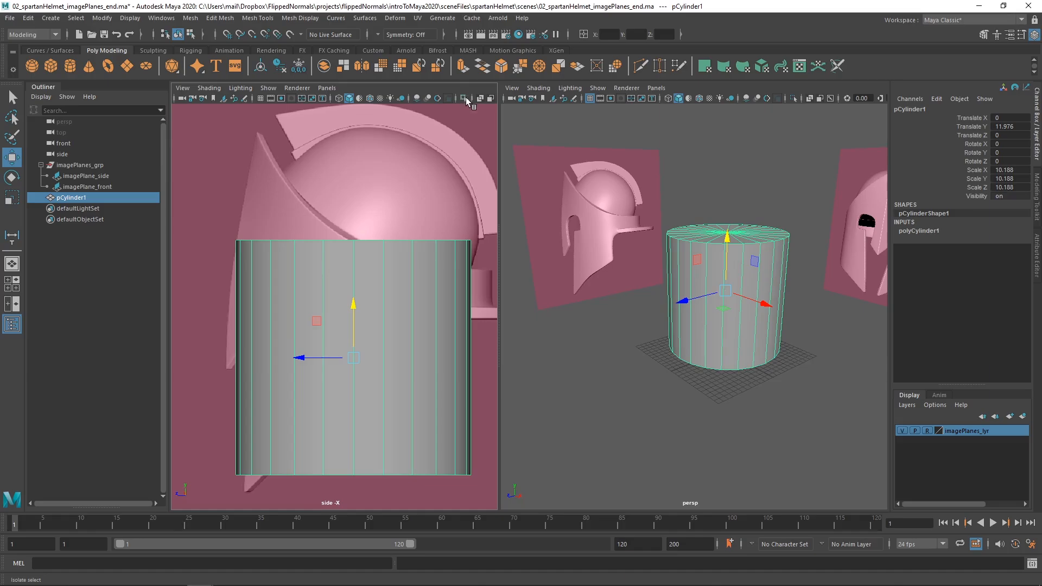
Enable X-Ray display in the side viewport so the reference shows through the cylinder, and widen that viewport further.
left_click(465, 98)
left_click(464, 99)
left_click(481, 98)
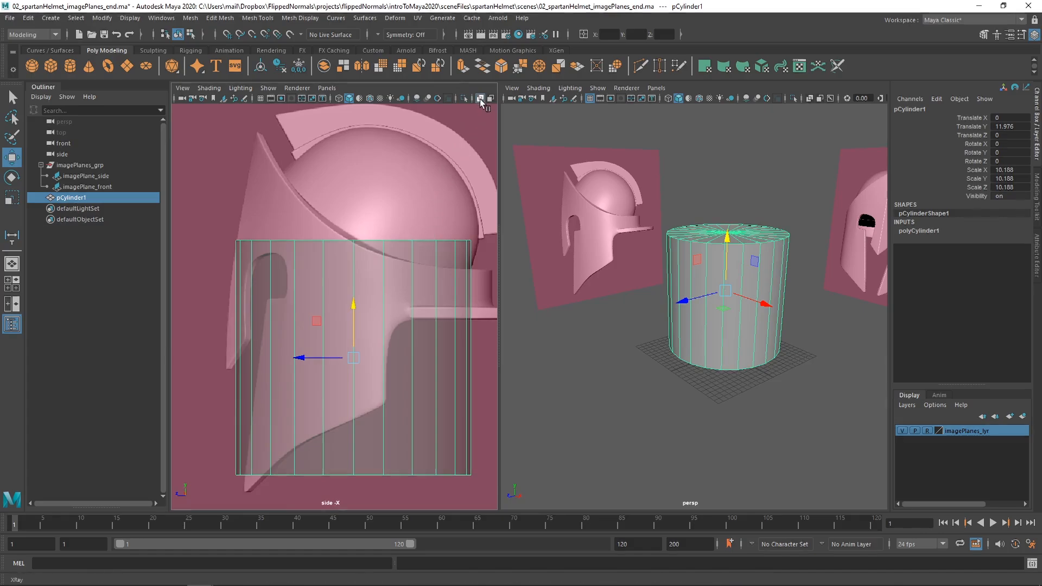
left_click_drag(499, 105, 529, 104)
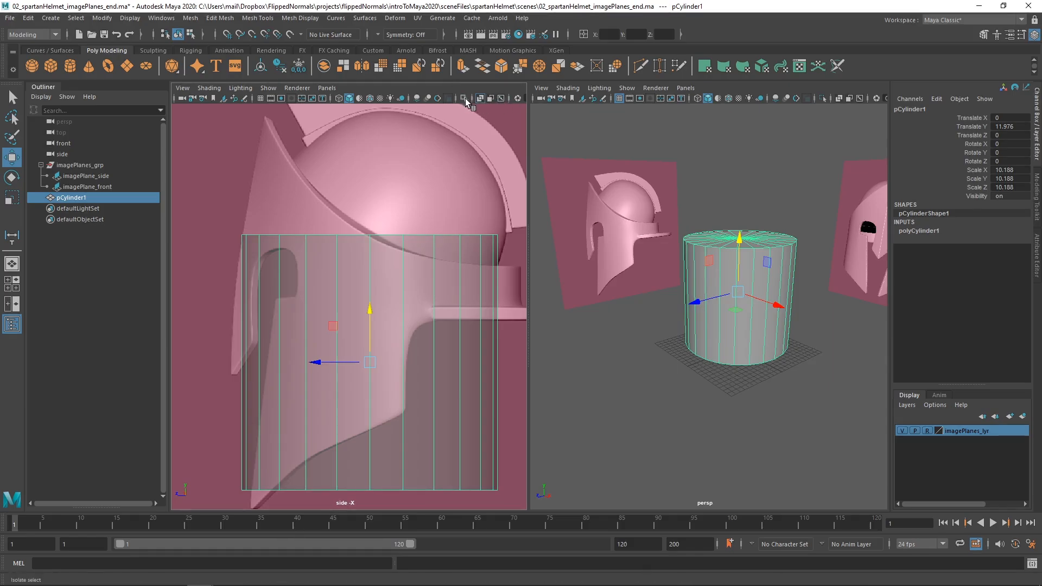
left_click(465, 99)
left_click(465, 99)
left_click(480, 99)
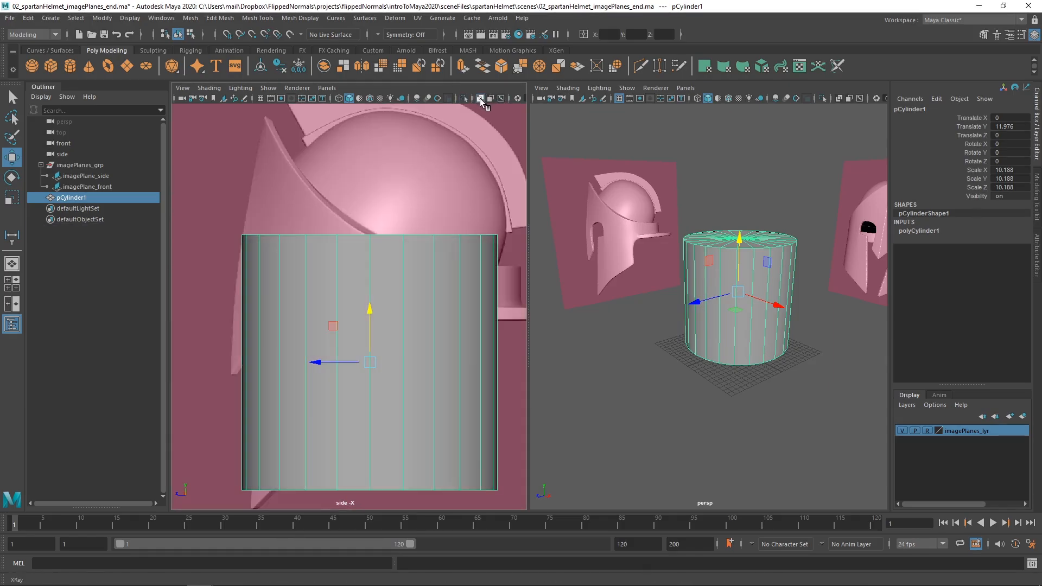
left_click(480, 99)
Scale the cylinder uniformly to about 11.284 and shift it to Translate Z -0.76 to fit the helmet's side profile.
scroll(375, 250, "down", 1)
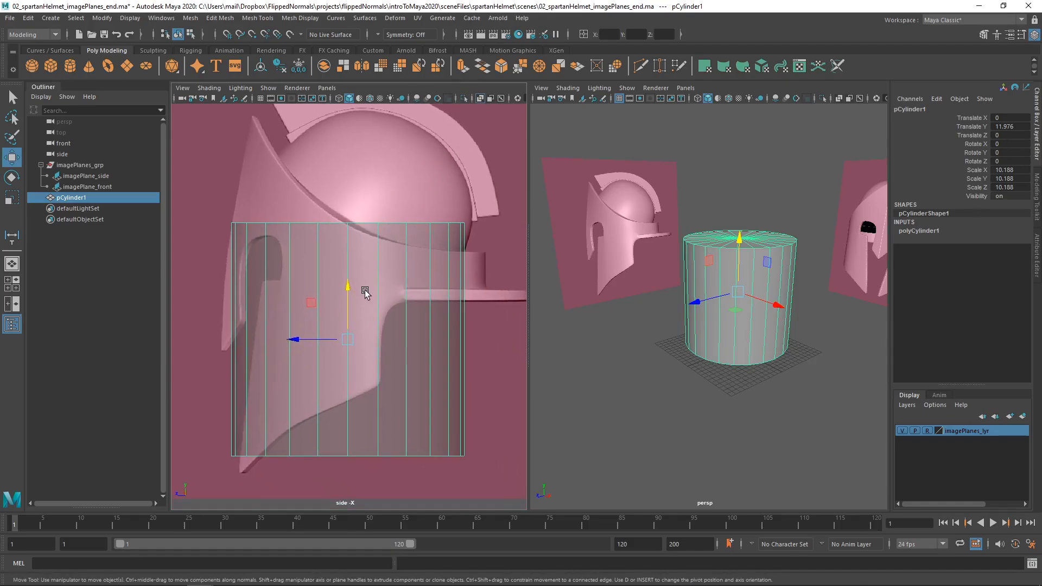
middle_click_drag(423, 299, 405, 286, "alt")
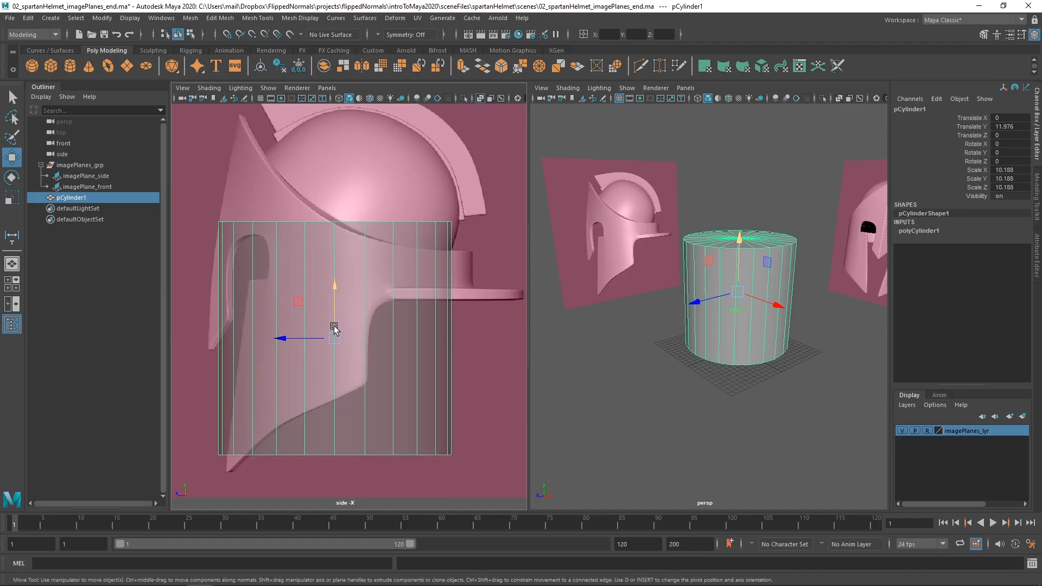
key("r")
left_click_drag(335, 338, 310, 340)
key("w")
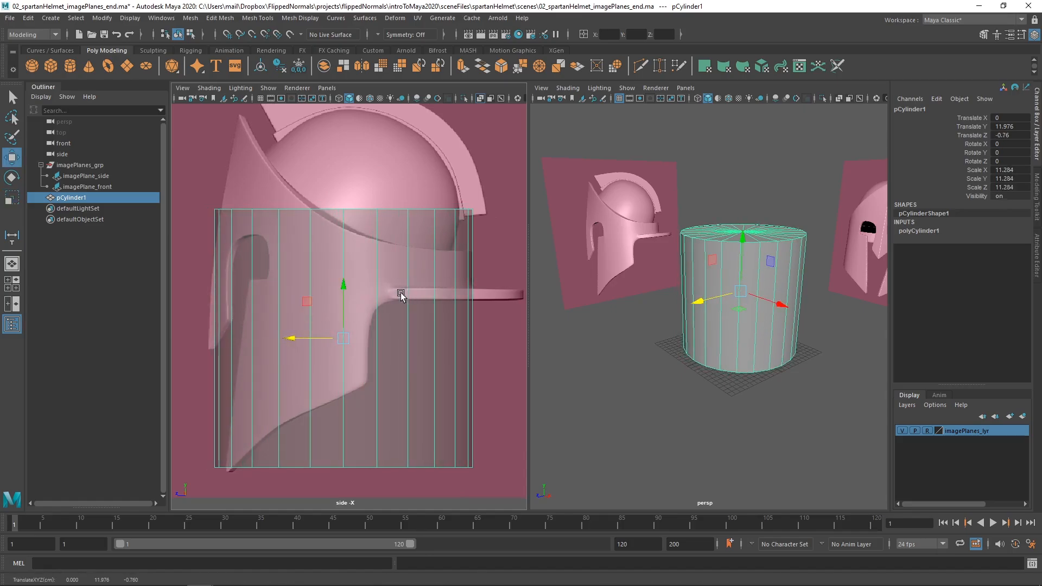
Flatten the cylinder to a Y scale of about 1.881 and raise it to Translate Y 17.672, at the band above the neck guard.
key("r")
left_click_drag(343, 290, 344, 245)
key("w")
scroll(380, 266, "up", 10)
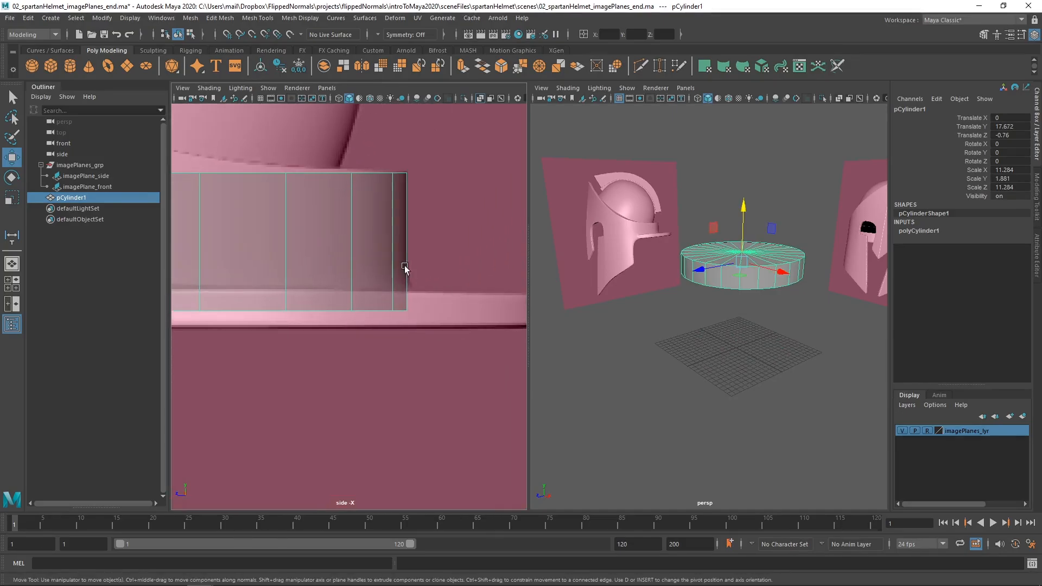
middle_click_drag(405, 267, 424, 285, "alt")
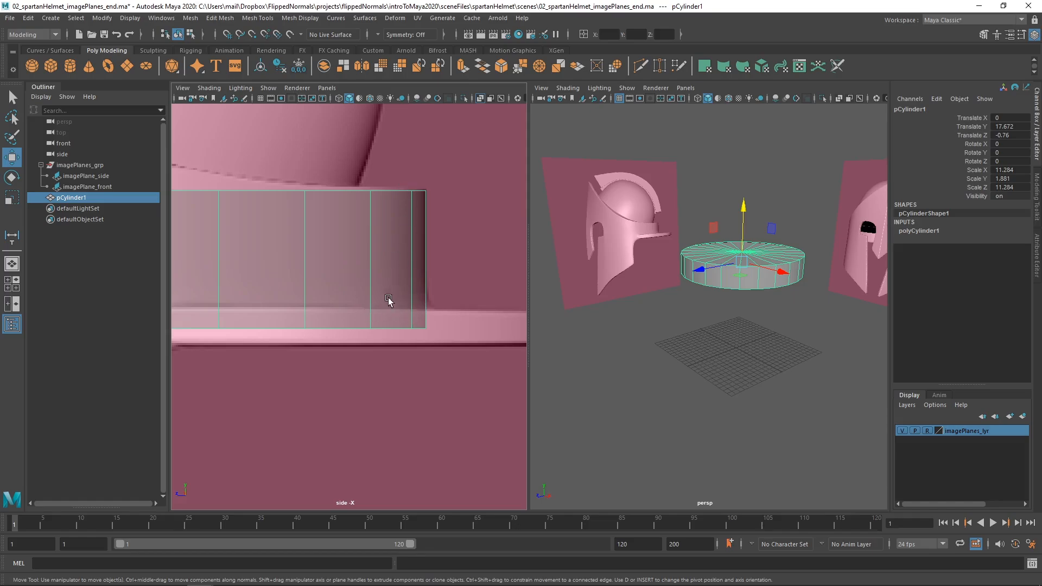
scroll(300, 271, "down", 5)
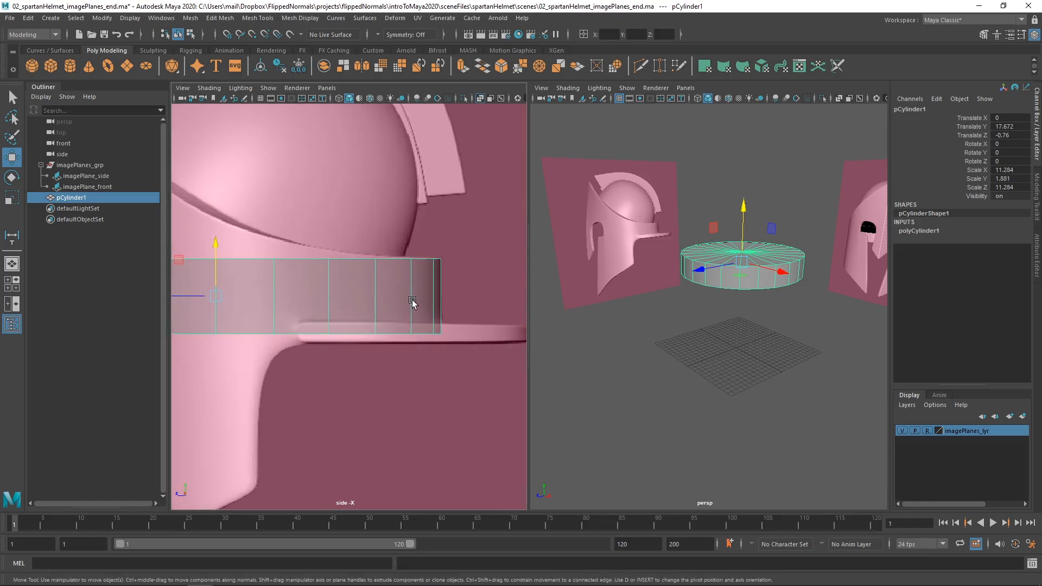
Refine the cylinder's fit to the band above the neck guard, with Translate Y 17.971 and a Y scale of about 1.635.
key("r")
left_click_drag(215, 245, 217, 243)
key("w")
scroll(395, 318, "up", 3)
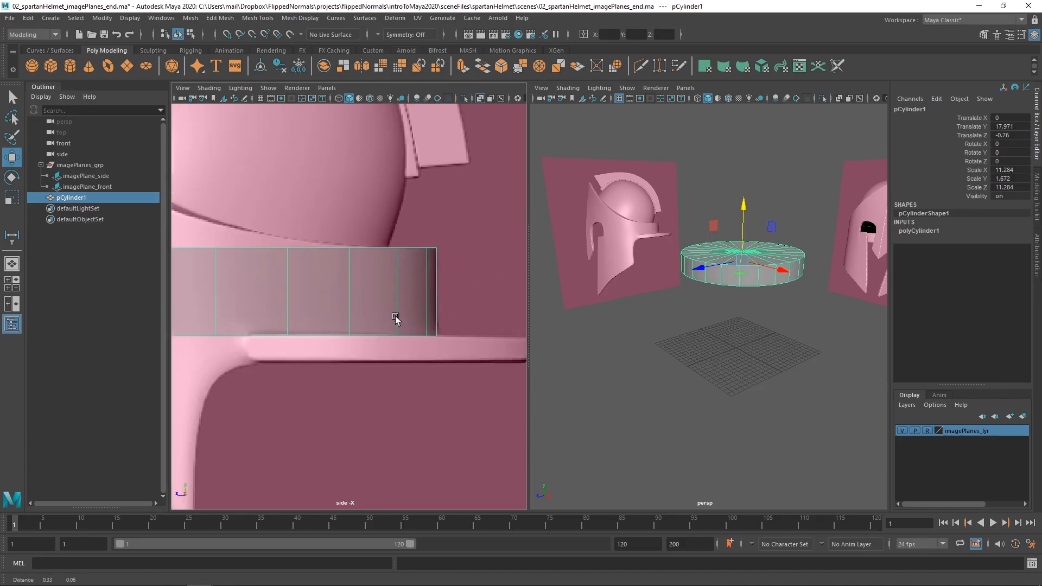
scroll(402, 317, "up", 2)
key("r")
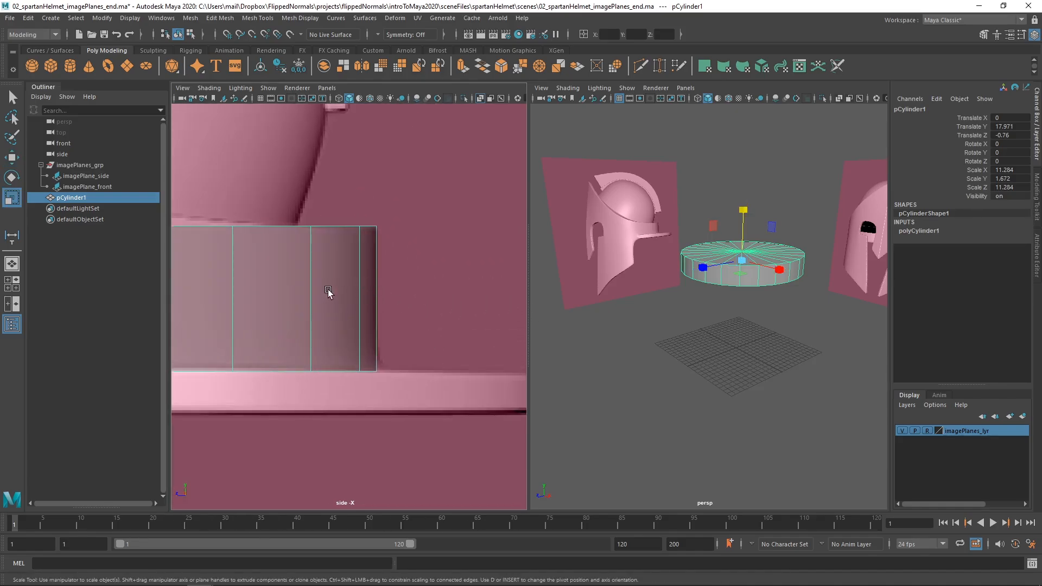
middle_click_drag(328, 290, 405, 266, "alt")
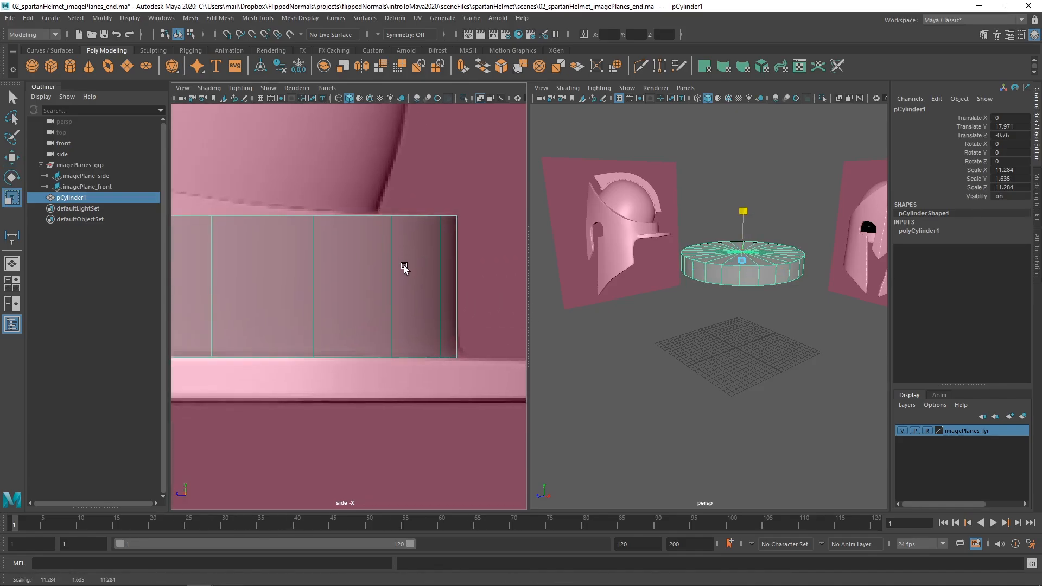
Try adjusting the cylinder's depth along Z against the back of the side reference, and undo the change.
right_click_drag(406, 270, 308, 256, "alt")
middle_click_drag(307, 256, 348, 257, "alt")
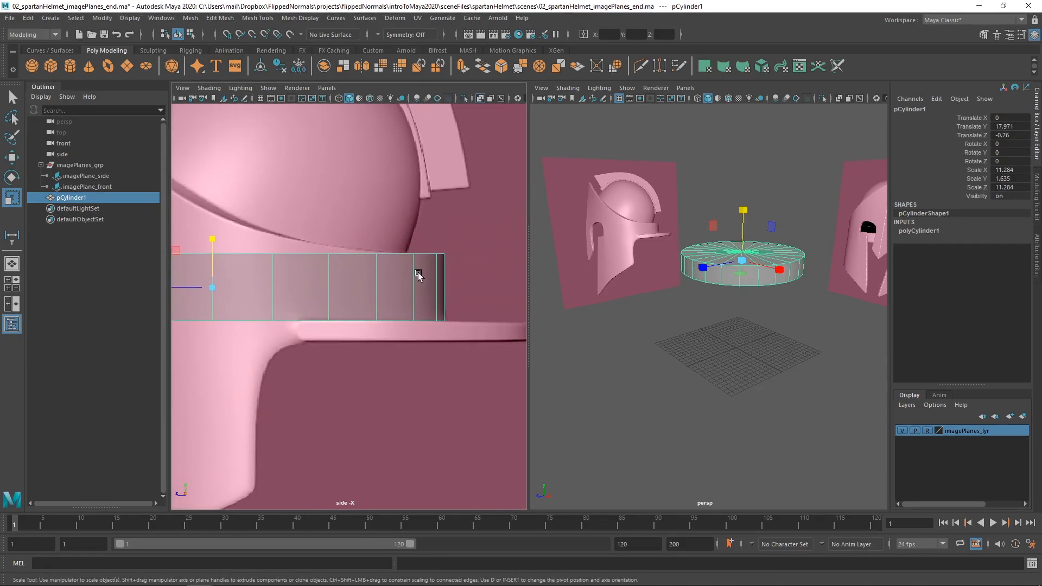
right_click_drag(405, 271, 418, 273, "alt")
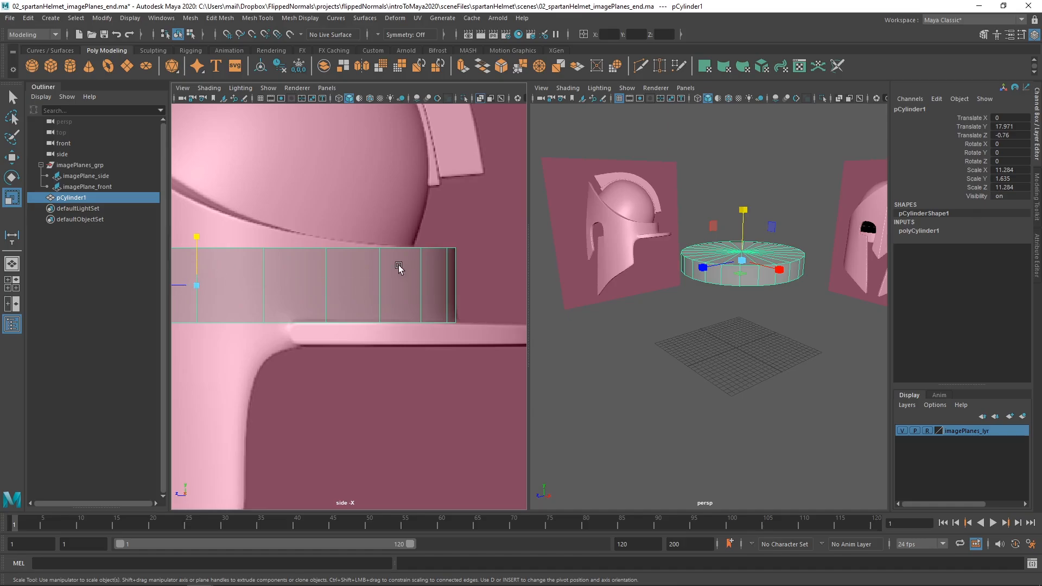
middle_click_drag(398, 267, 377, 283)
key("ctrl+z")
right_click_drag(368, 274, 246, 267, "alt")
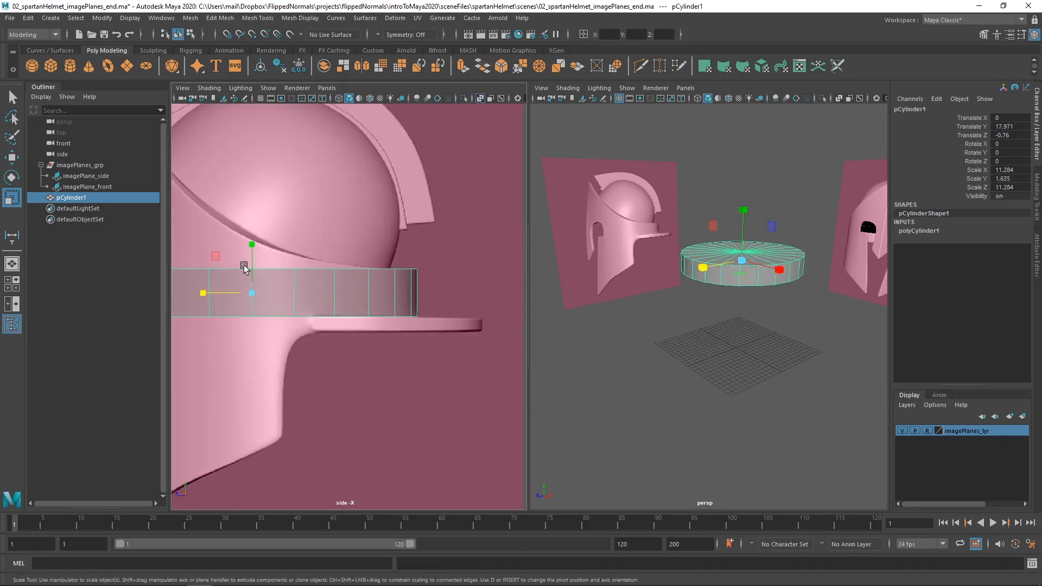
middle_click_drag(231, 274, 309, 265, "alt")
right_click_drag(384, 268, 365, 274, "alt")
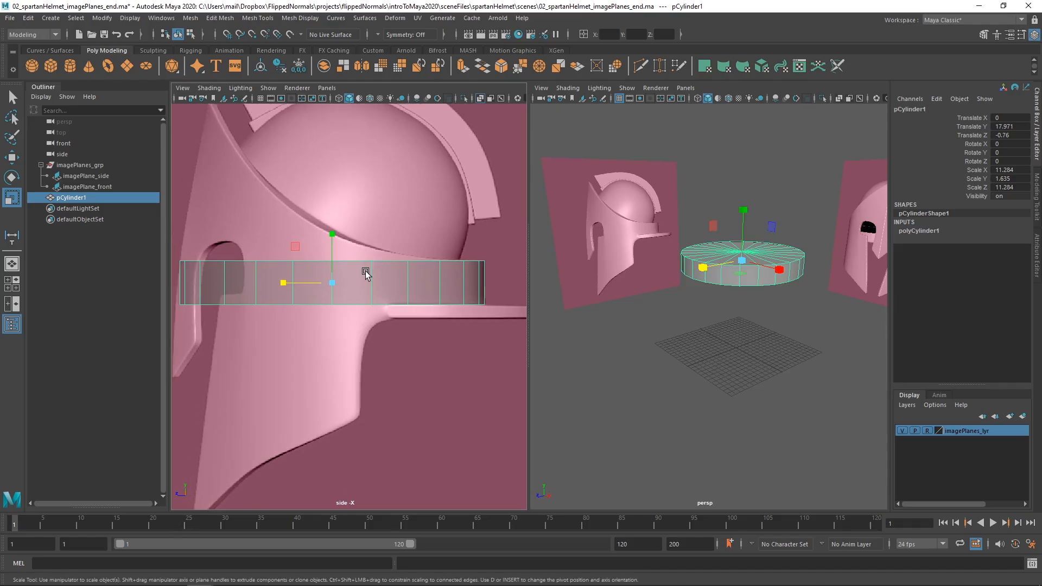
Switch the side viewport to the front view and narrow the cylinder to an X scale of about 10.156.
key("space")
left_click_drag(366, 272, 364, 296)
right_click_drag(360, 283, 389, 270, "alt")
left_click_drag(389, 270, 383, 270)
middle_click_drag(451, 263, 301, 264, "alt")
right_click_drag(302, 263, 435, 305, "alt")
right_click_drag(350, 275, 374, 288, "alt")
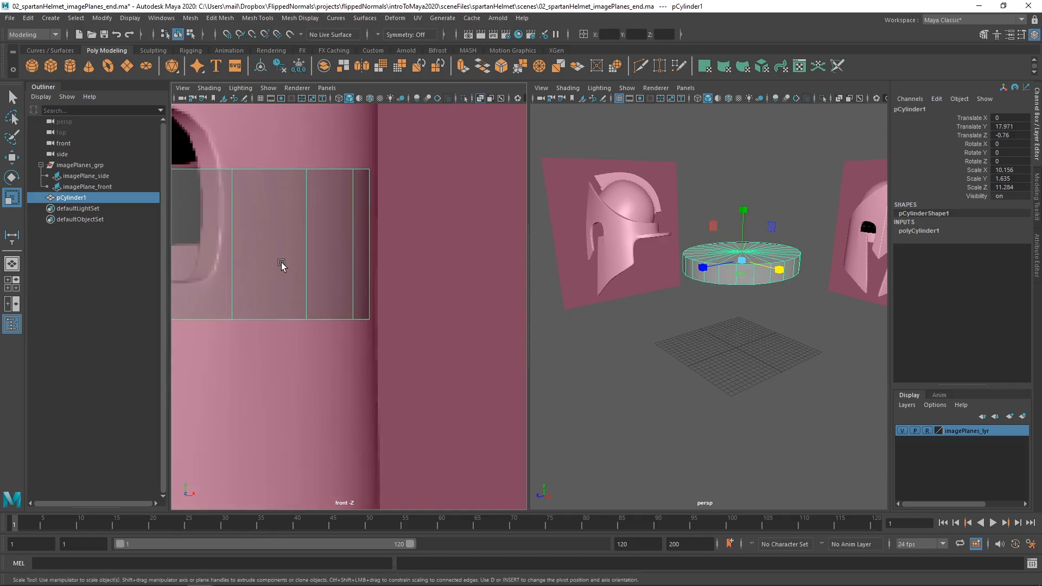
Widen the cylinder to an X scale of about 10.325 so its edge meets the helmet's outline in the front view.
middle_click_drag(290, 247, 286, 282, "alt")
right_click_drag(286, 281, 351, 272, "alt")
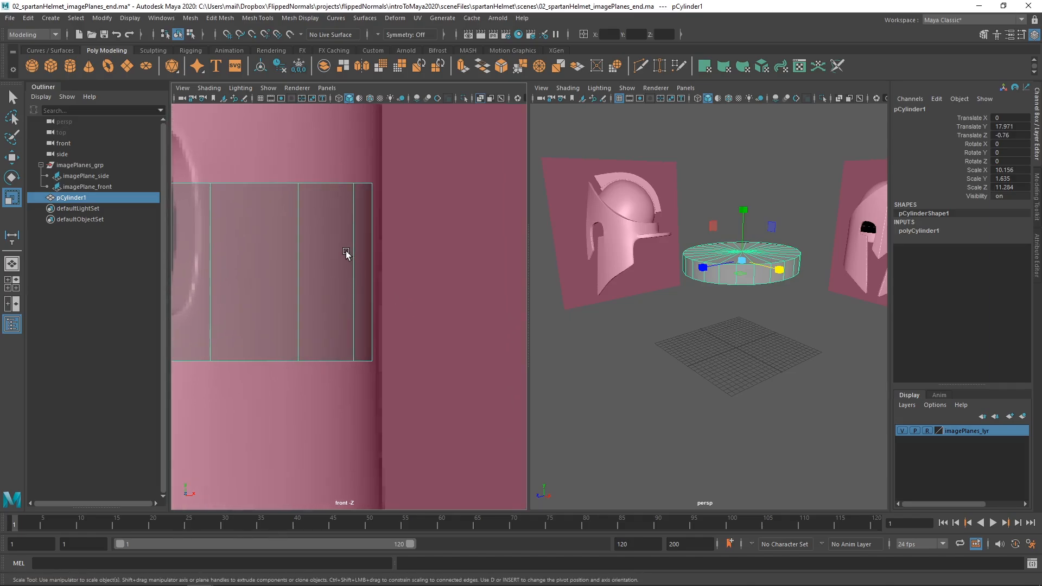
middle_click_drag(346, 254, 357, 257)
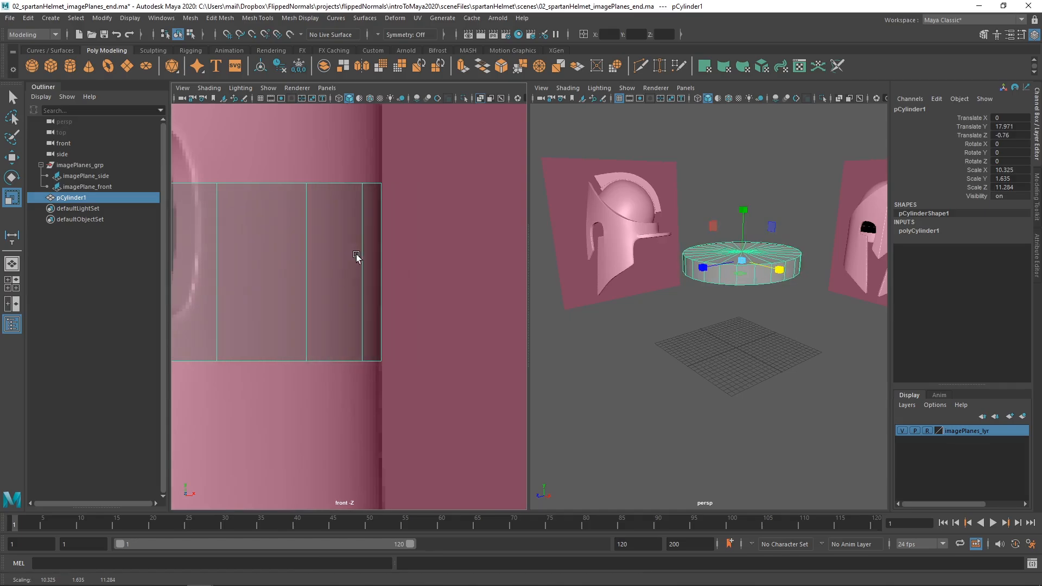
right_click_drag(430, 288, 217, 322, "alt")
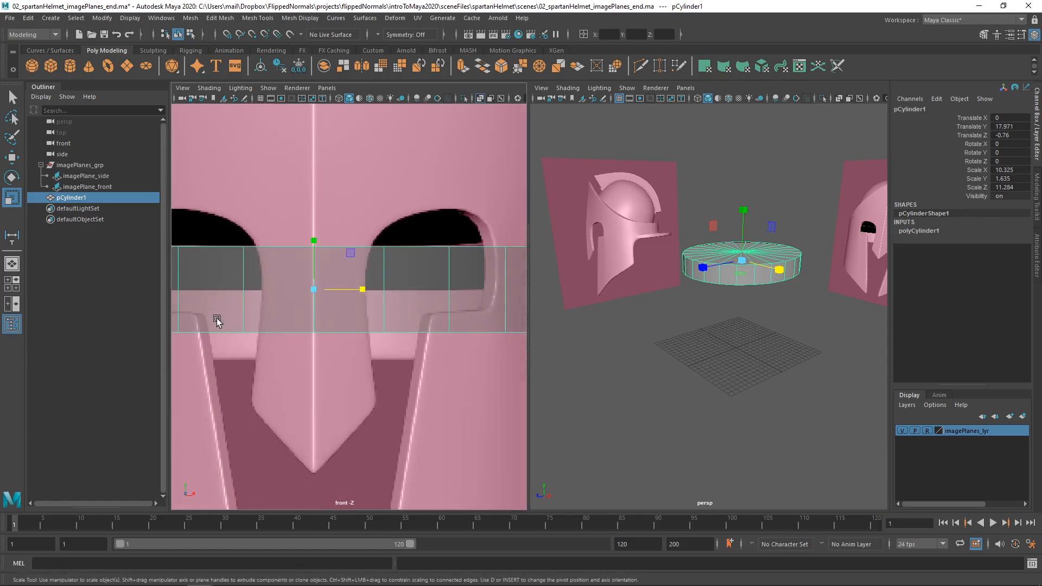
scroll(226, 326, "down", 5)
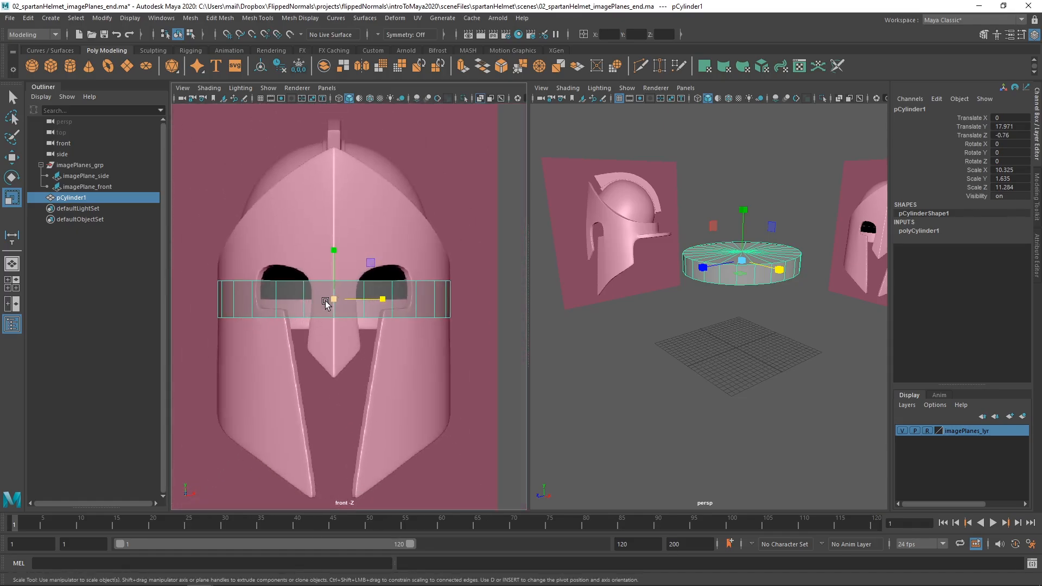
Delete the top and bottom cap faces of the cylinder, leaving an open ring.
left_click(369, 299)
key("q")
left_click_drag(747, 245, 747, 255, "alt")
right_click_drag(748, 254, 775, 331, "alt")
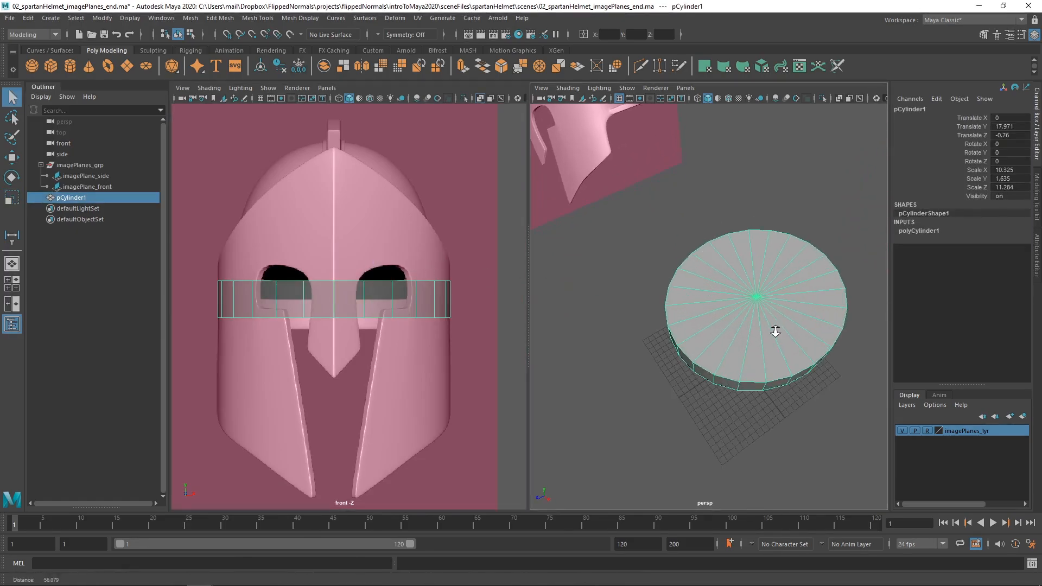
left_click_drag(775, 330, 698, 284, "alt")
right_click_drag(705, 279, 651, 271, "alt")
left_click_drag(713, 278, 748, 294, "alt")
left_click_drag(708, 329, 687, 287)
left_click_drag(687, 288, 700, 282, "alt")
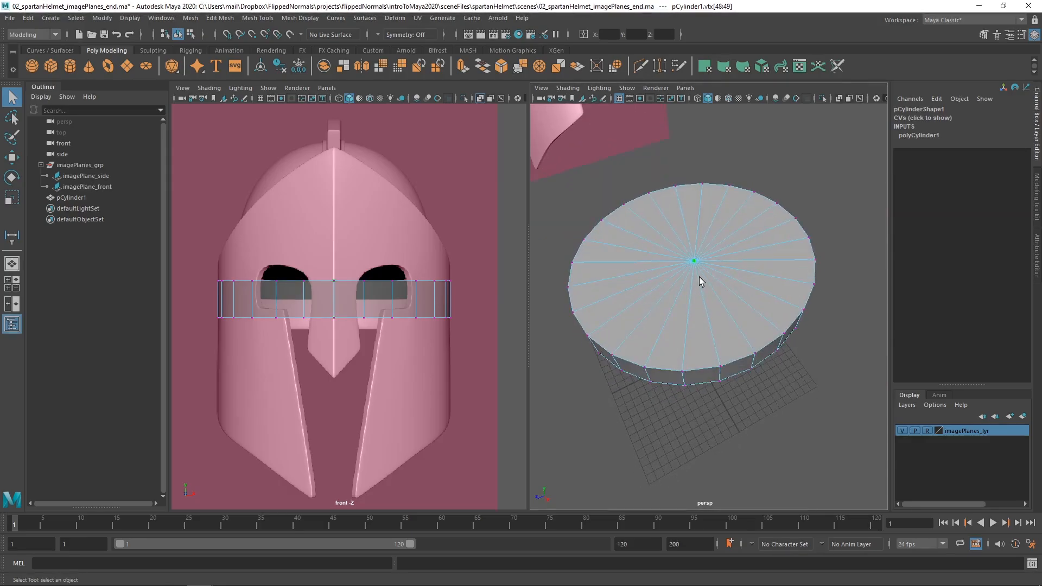
right_click(705, 252, "ctrl")
right_click_drag(705, 253, 704, 302, "ctrl")
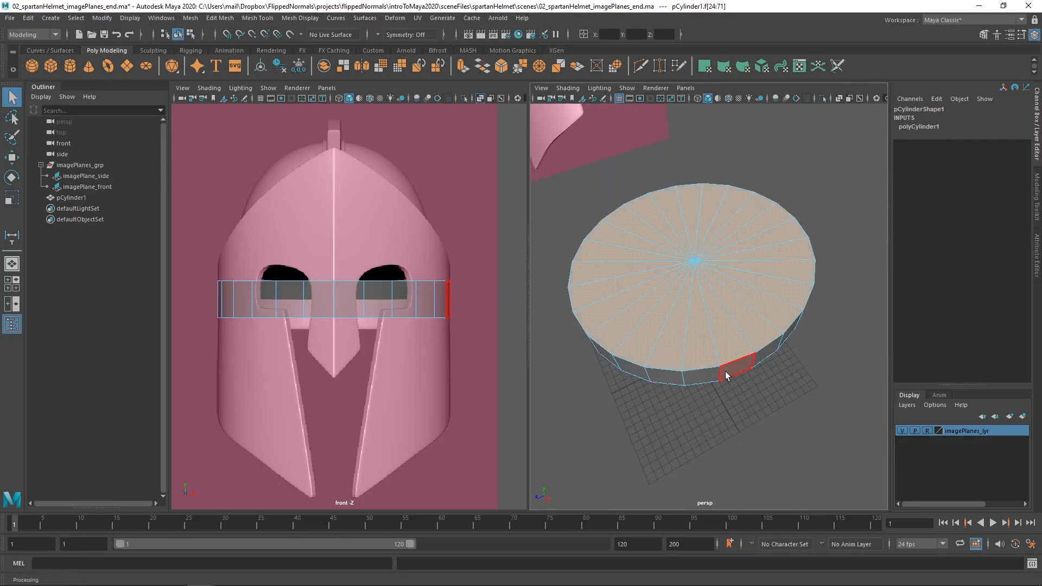
left_click_drag(731, 360, 723, 298, "alt")
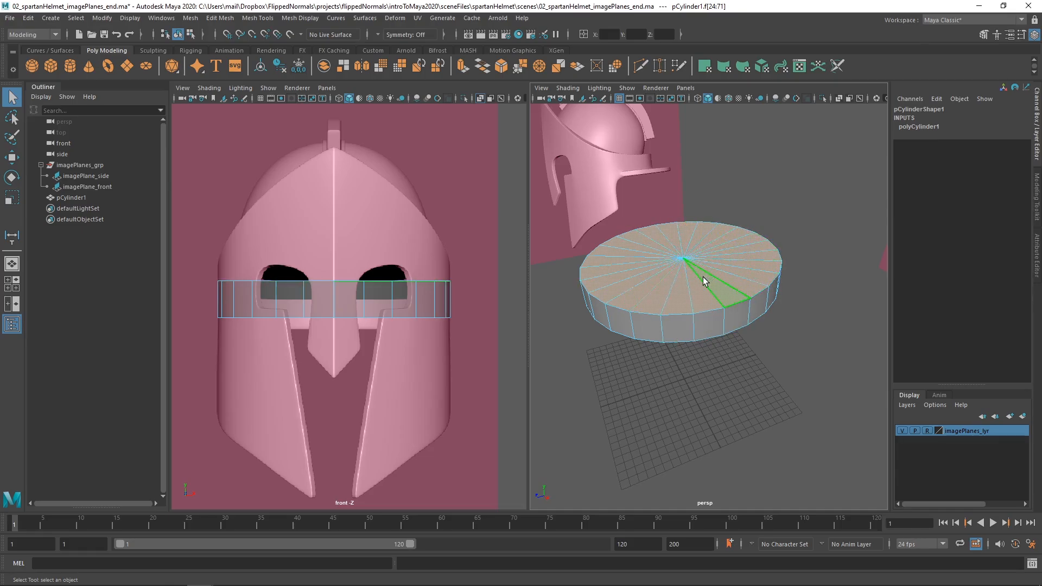
key("Delete")
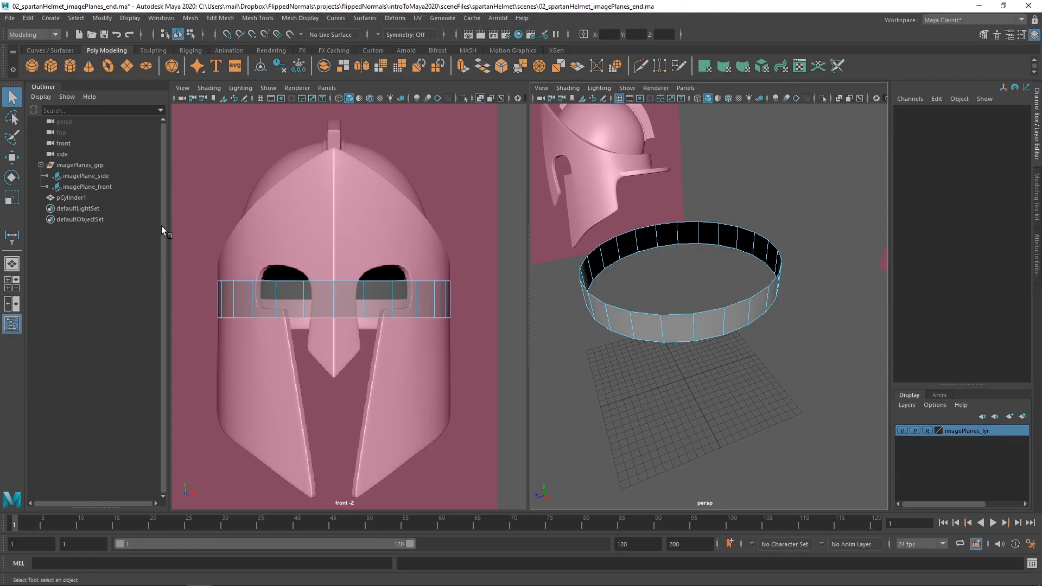
Delete the ring's faces on one side of the helmet's centre line and switch the front viewport to the side view.
left_click_drag(197, 186, 325, 402)
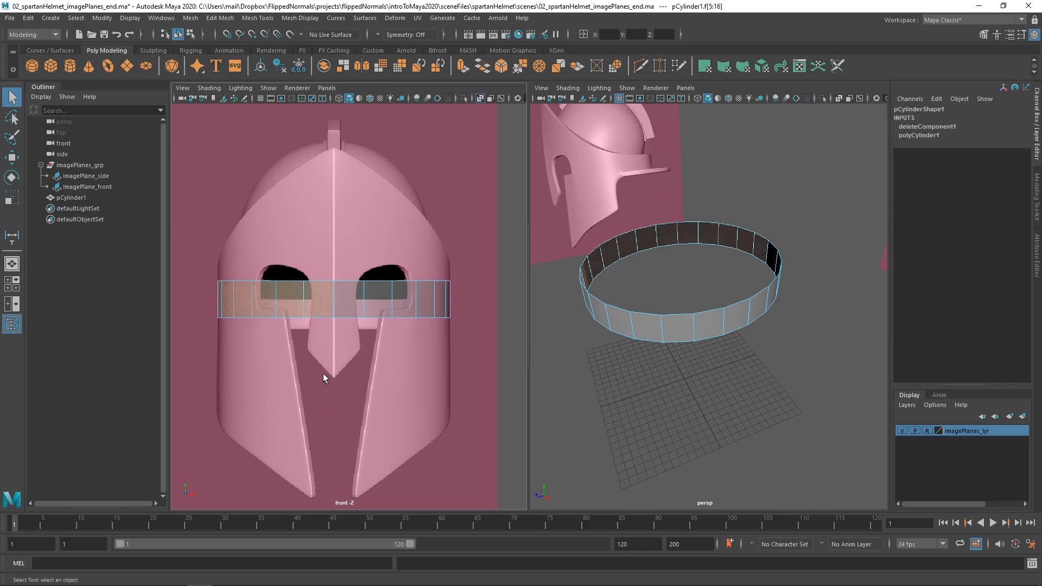
key("Delete")
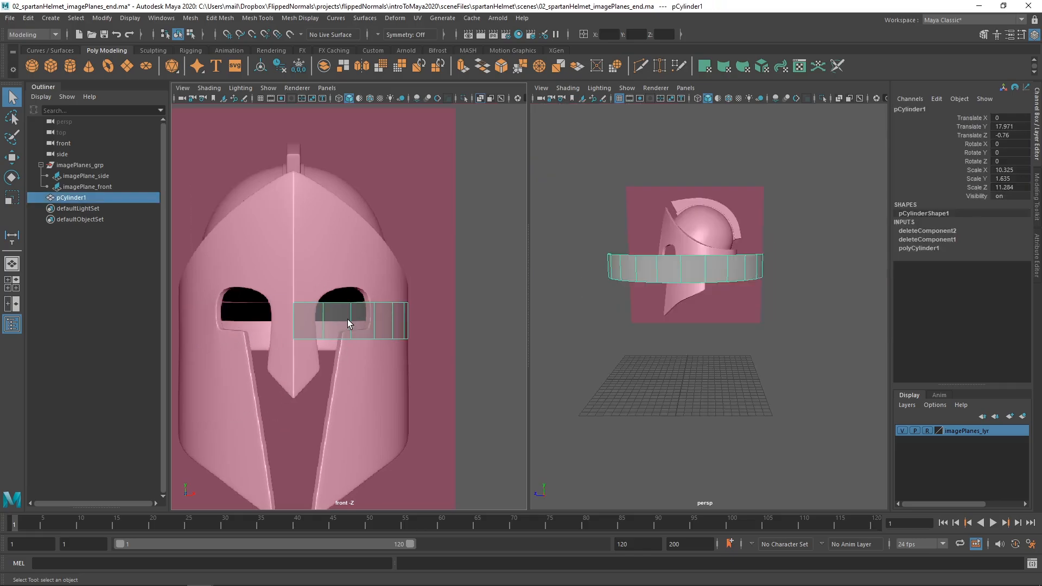
key("space")
left_click_drag(344, 315, 373, 312)
middle_click_drag(395, 263, 485, 303, "alt")
middle_click_drag(323, 308, 382, 318, "alt")
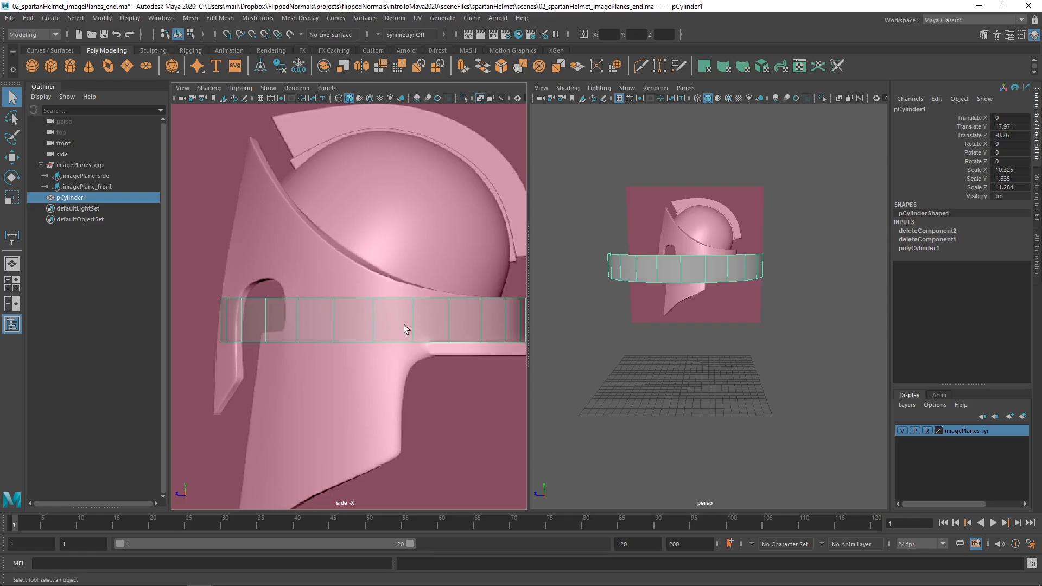
left_click_drag(646, 266, 568, 239, "alt")
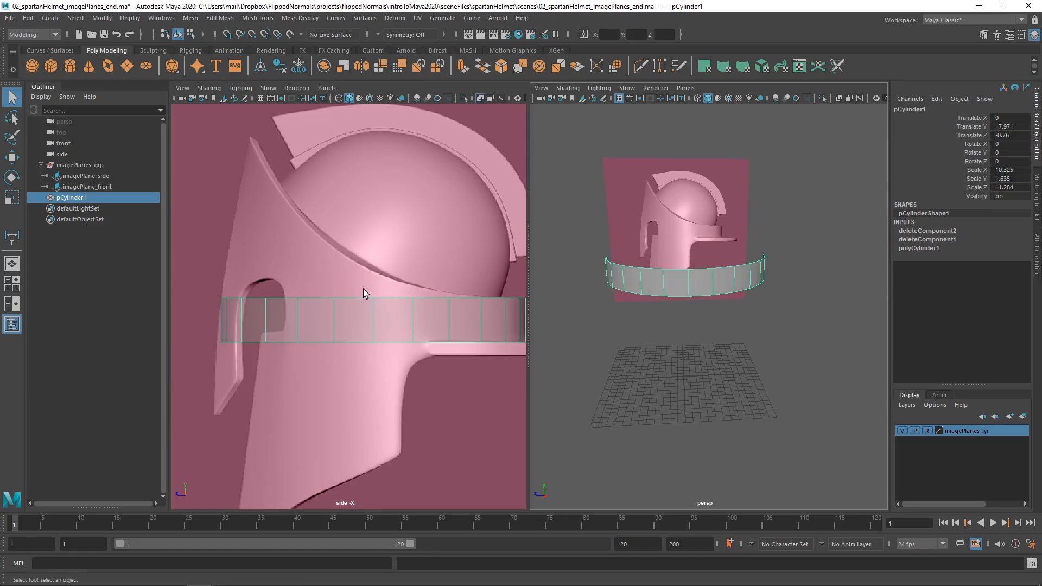
right_click_drag(363, 289, 352, 277, "alt")
middle_click_drag(351, 278, 342, 250, "alt")
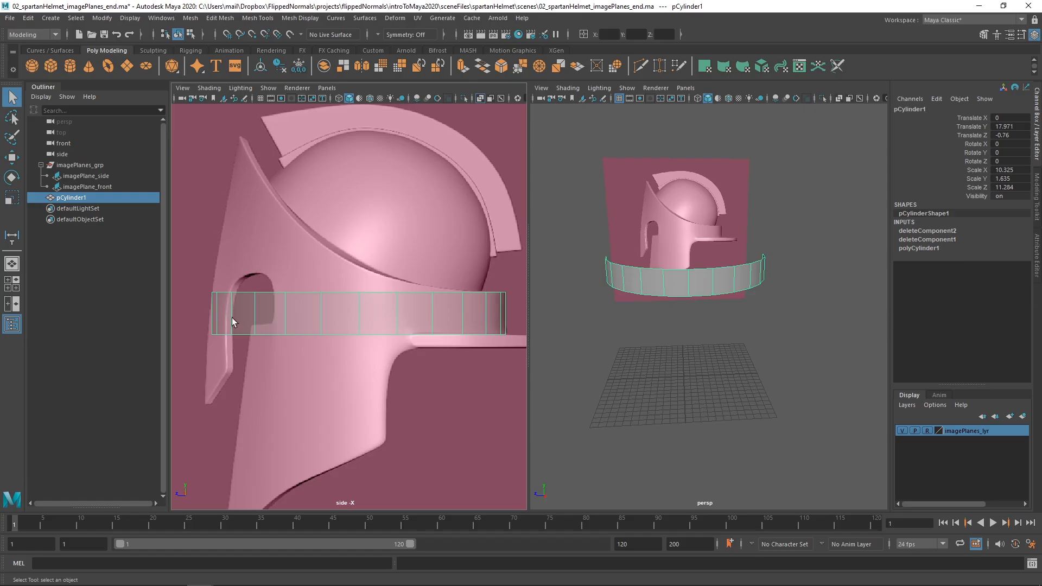
Split the viewports into the Three Panes Split Left layout, hide the new pane's grid, and set it to the front view.
left_click(331, 90)
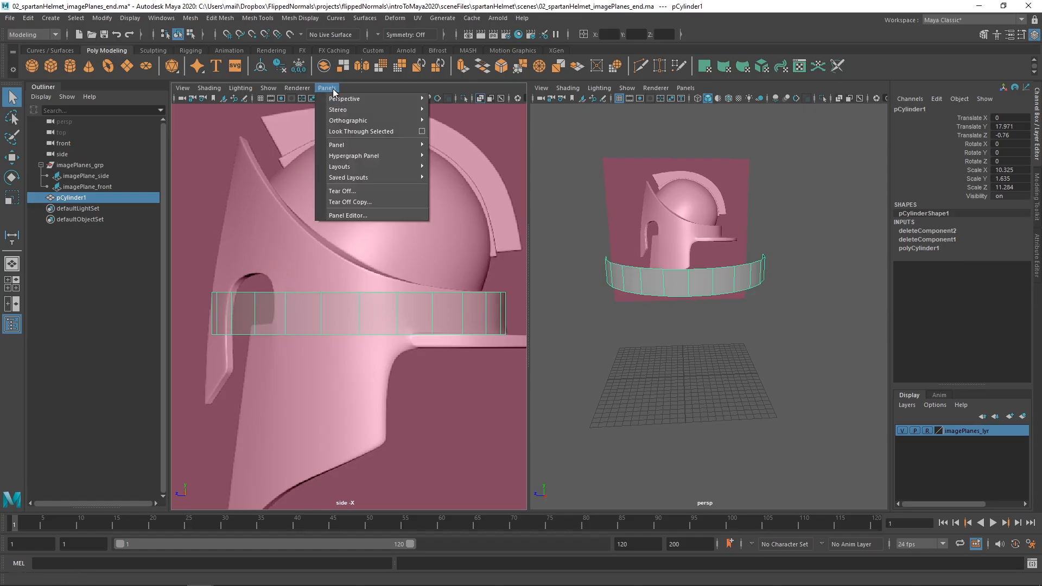
mouse_move(364, 165)
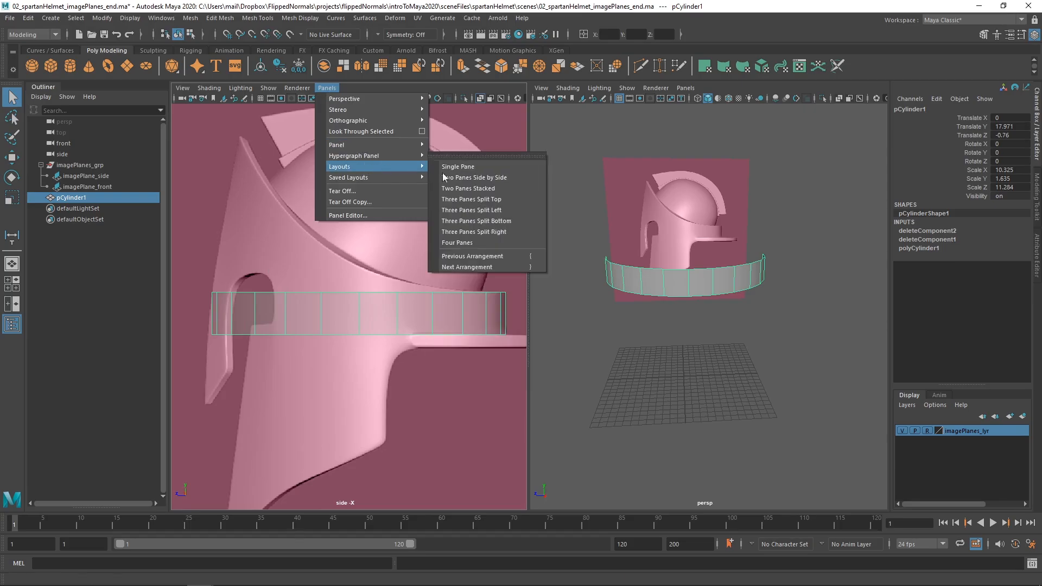
left_click(478, 211)
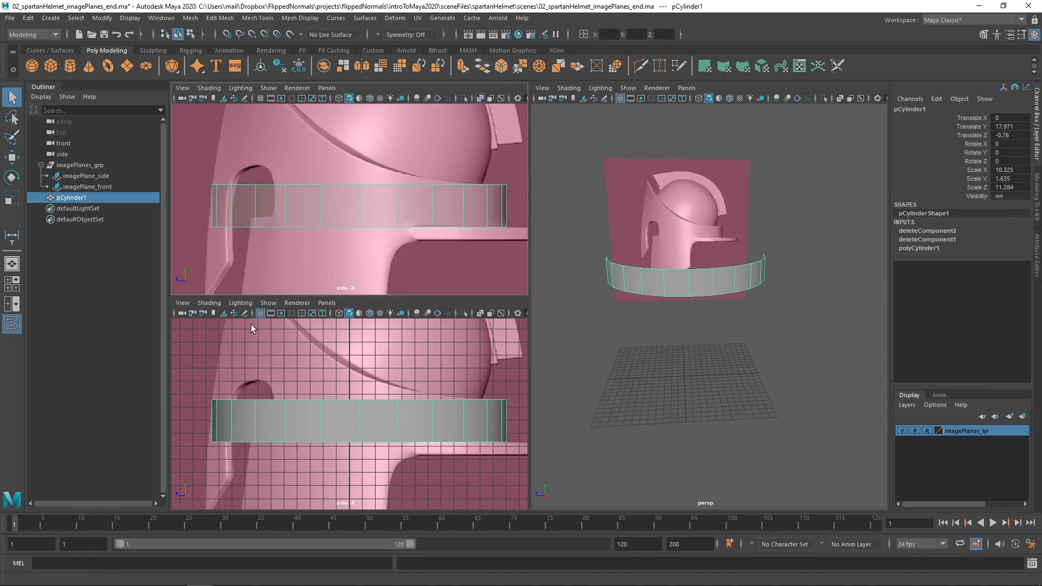
left_click(260, 313)
key("space")
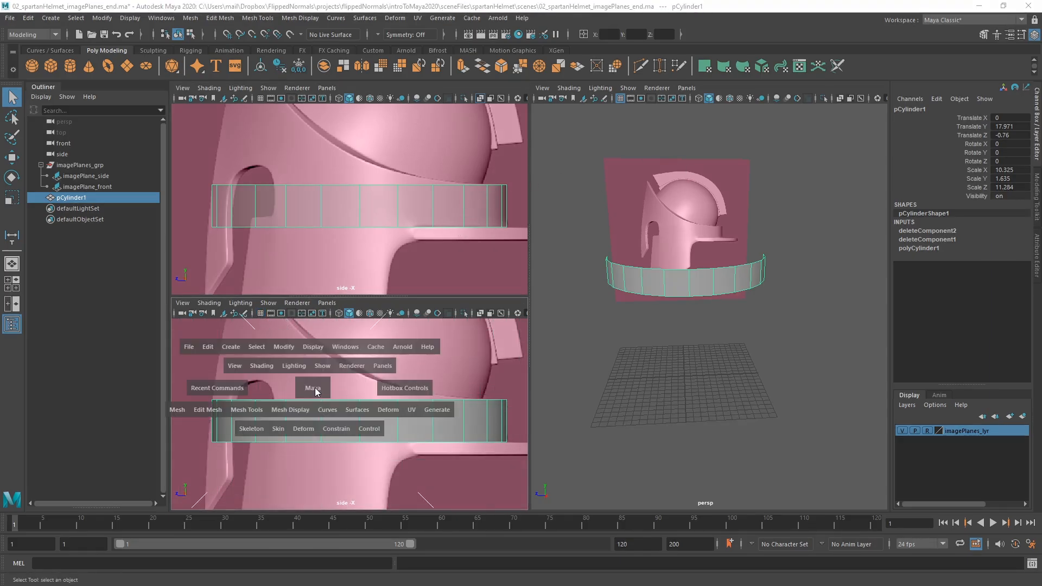
left_click_drag(311, 387, 311, 409)
scroll(350, 408, "down", 3)
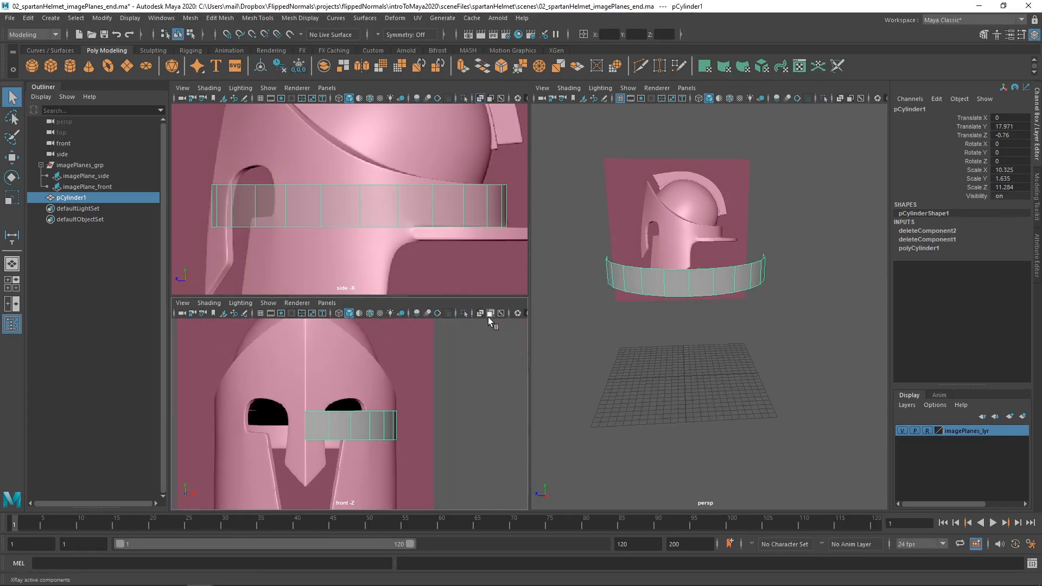
Try moving the half ring's upper vertices on the centre line in the front and side views, and undo the moves.
right_click_drag(310, 423, 302, 408)
key("w")
left_click_drag(294, 421, 302, 361)
key("ctrl+z")
middle_click_drag(317, 388, 311, 415, "alt")
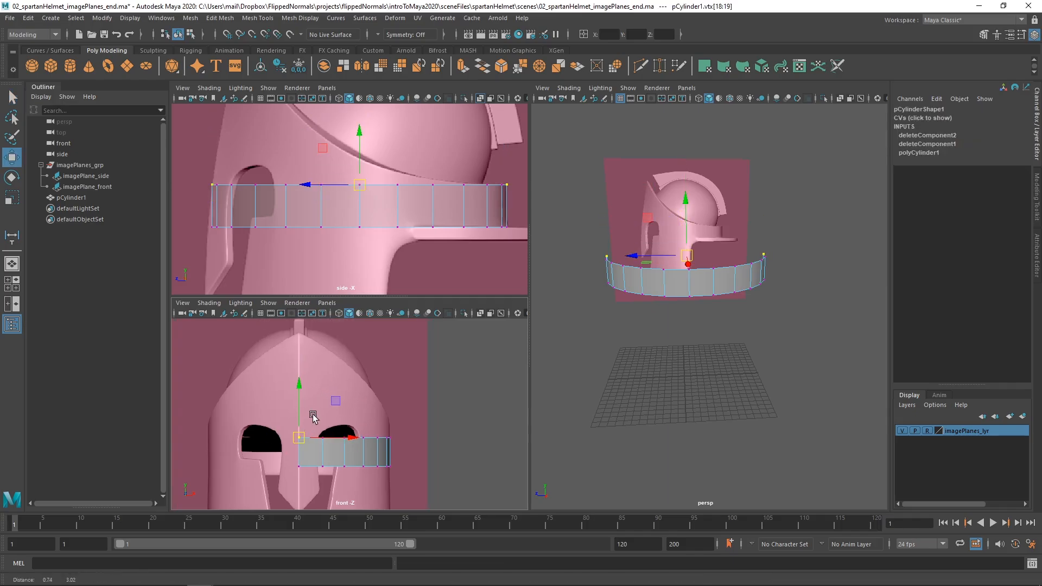
left_click_drag(299, 386, 297, 312)
right_click_drag(305, 179, 266, 215, "alt")
key("ctrl+z")
middle_click_drag(303, 241, 314, 193, "alt")
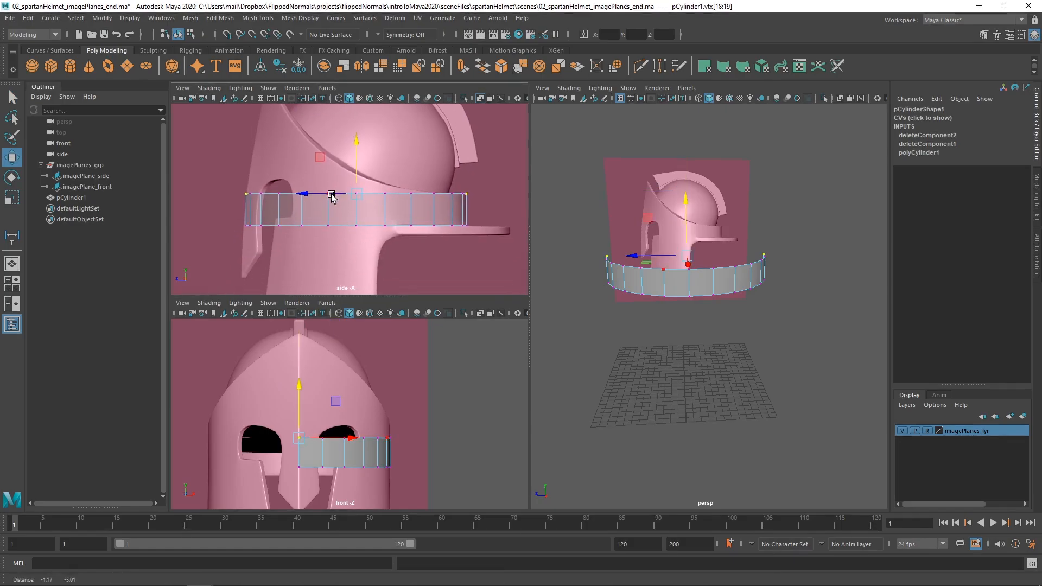
Turn on X-Ray display in the front view so the reference shows through the half ring.
left_click_drag(658, 279, 678, 314, "alt")
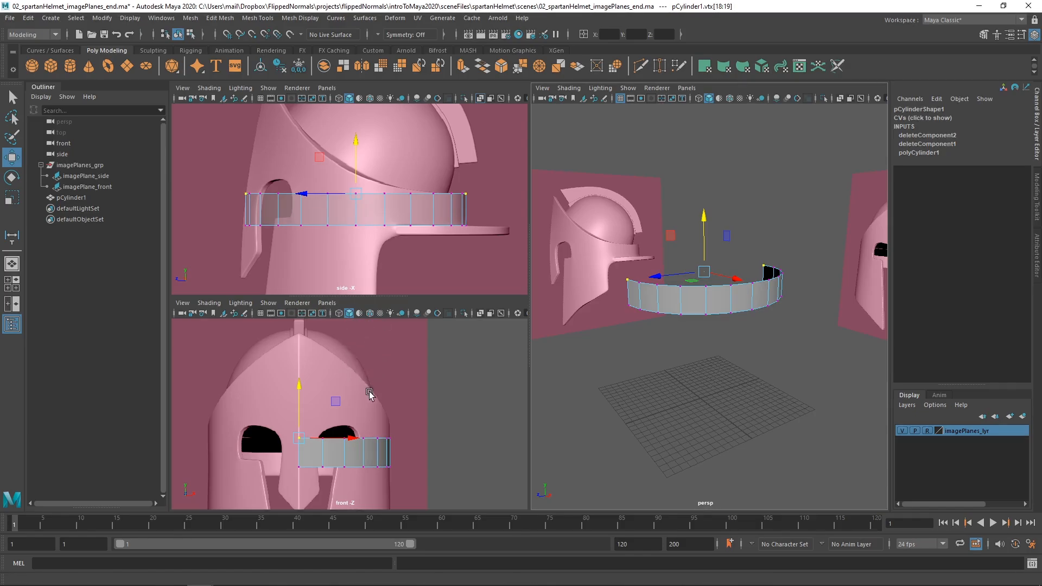
right_click_drag(373, 394, 330, 393, "alt")
middle_click_drag(330, 393, 329, 363, "alt")
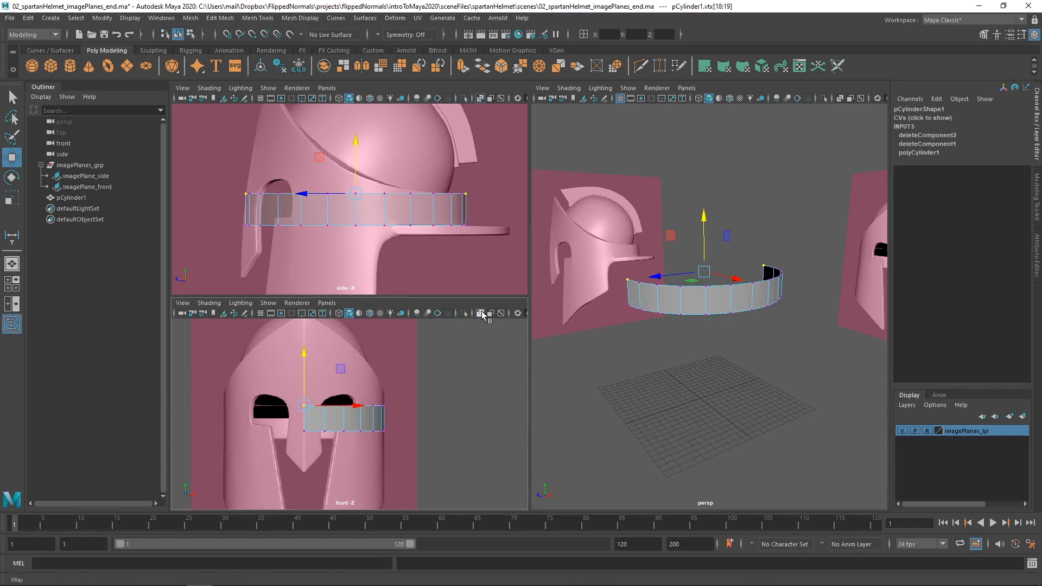
left_click(481, 313)
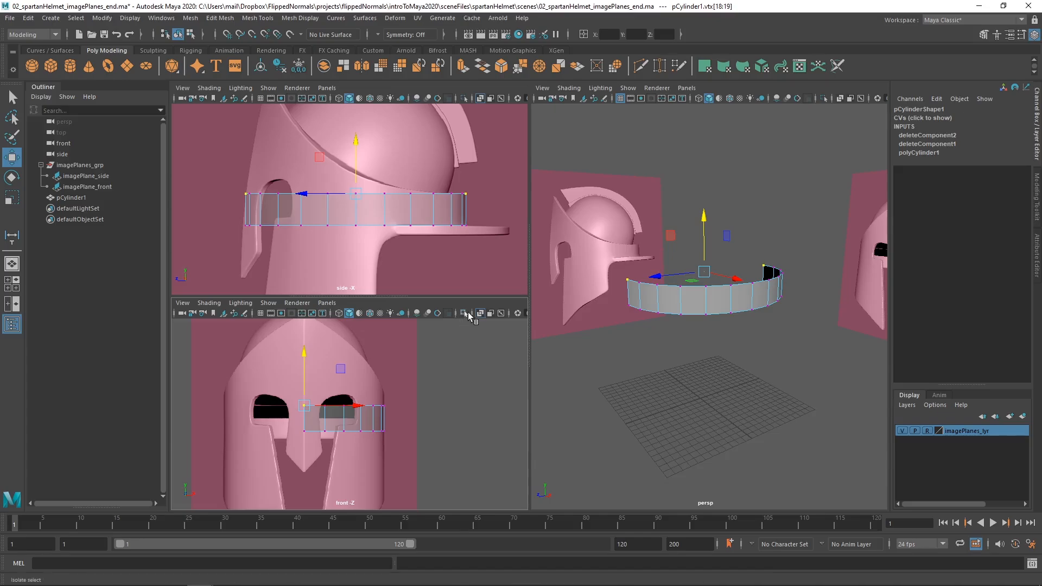
middle_click_drag(354, 393, 324, 371, "alt")
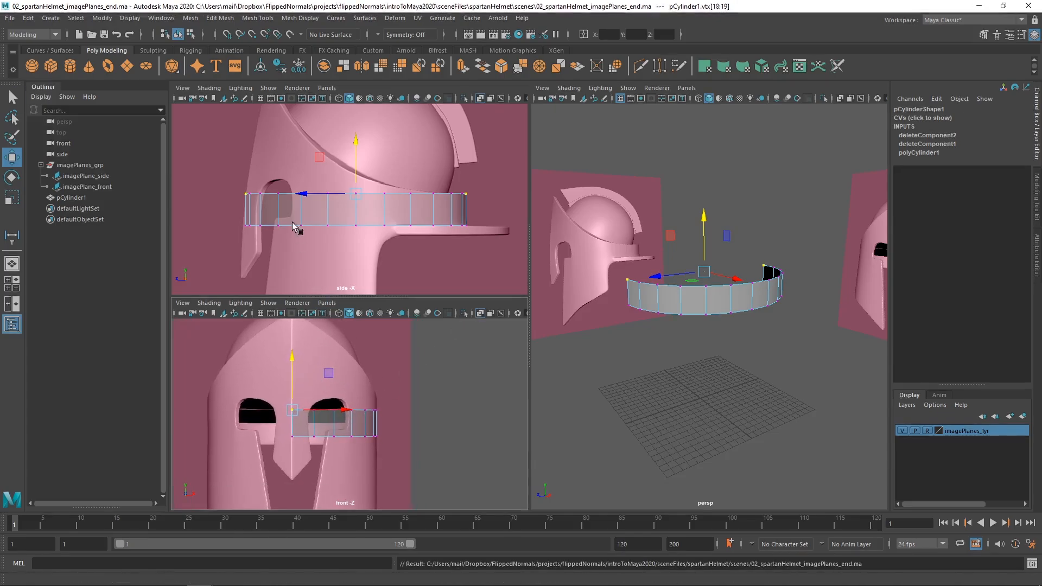
middle_click_drag(301, 214, 320, 234, "alt")
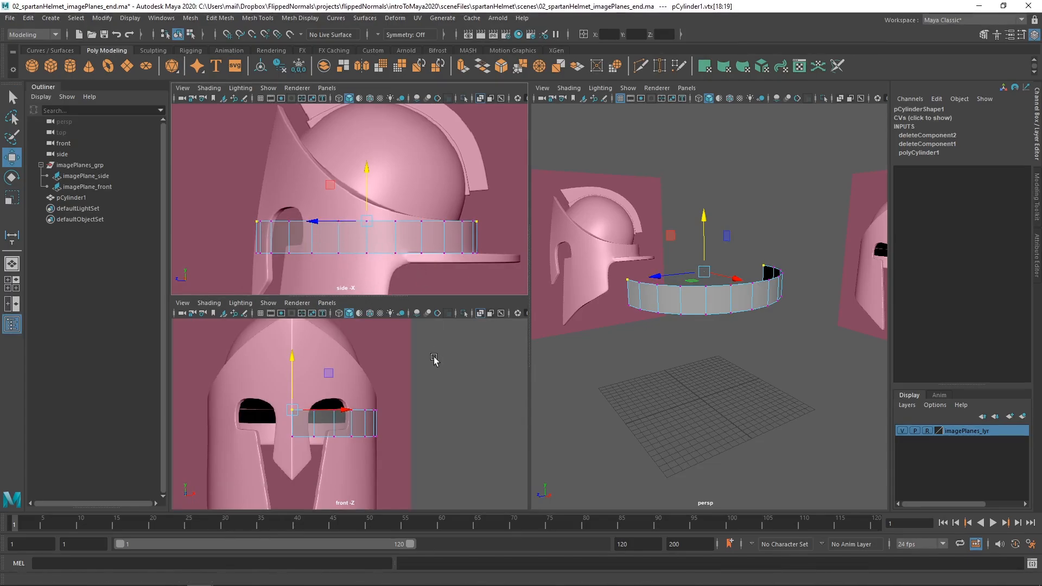
middle_click_drag(386, 411, 353, 365, "alt")
right_click_drag(354, 366, 378, 384, "alt")
Raise the upper-edge vertex near the back of the half ring slightly to meet the helmet's curved rim in the side view.
middle_click_drag(444, 220, 353, 217, "alt")
right_click_drag(353, 216, 423, 238, "alt")
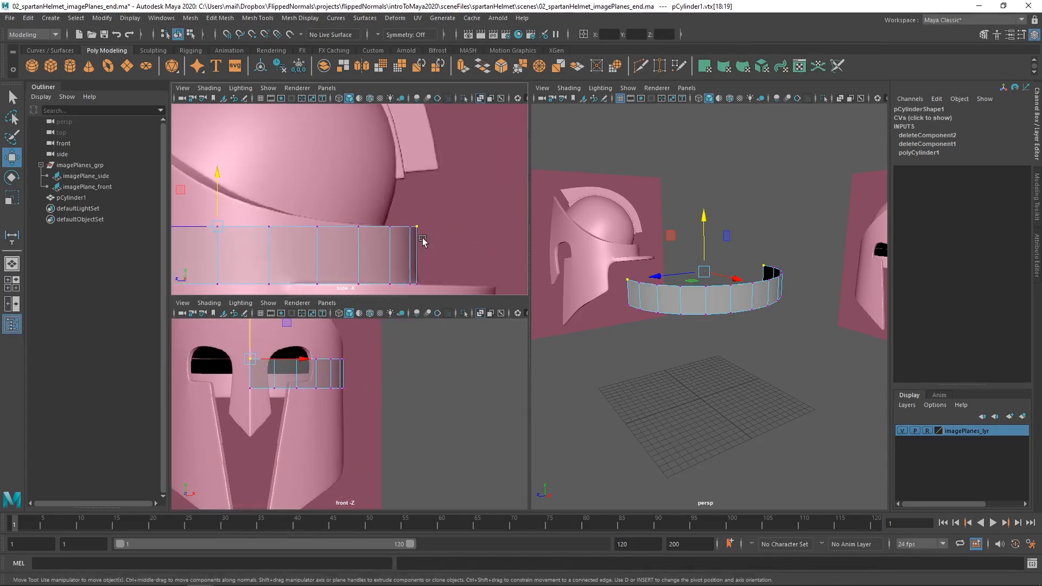
middle_click_drag(423, 238, 417, 211, "alt")
right_click_drag(321, 210, 384, 209, "alt")
left_click_drag(368, 184, 329, 219)
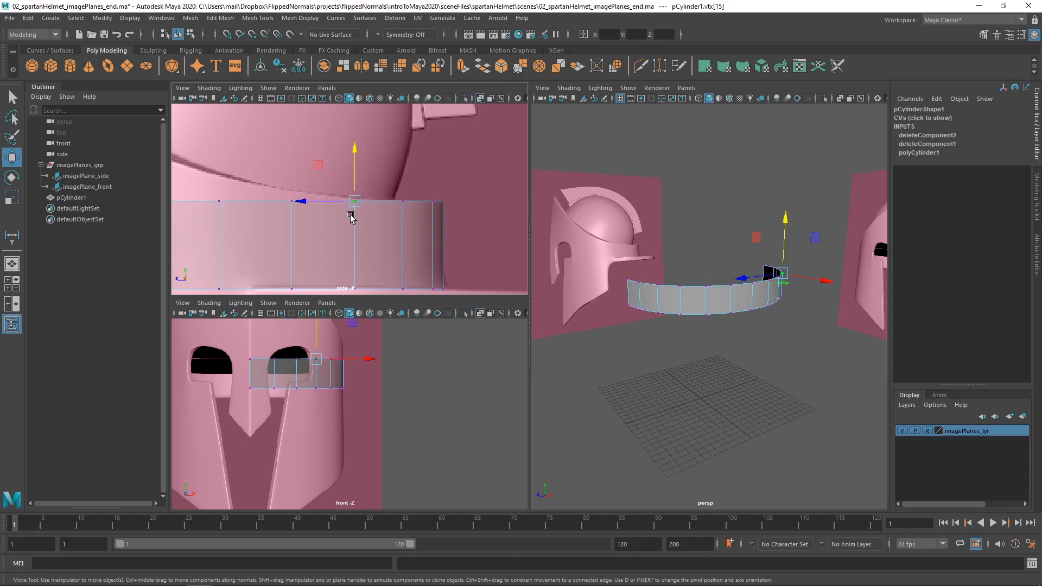
right_click_drag(363, 208, 438, 239, "alt")
right_click_drag(356, 231, 375, 222, "alt")
middle_click_drag(383, 209, 385, 219, "alt")
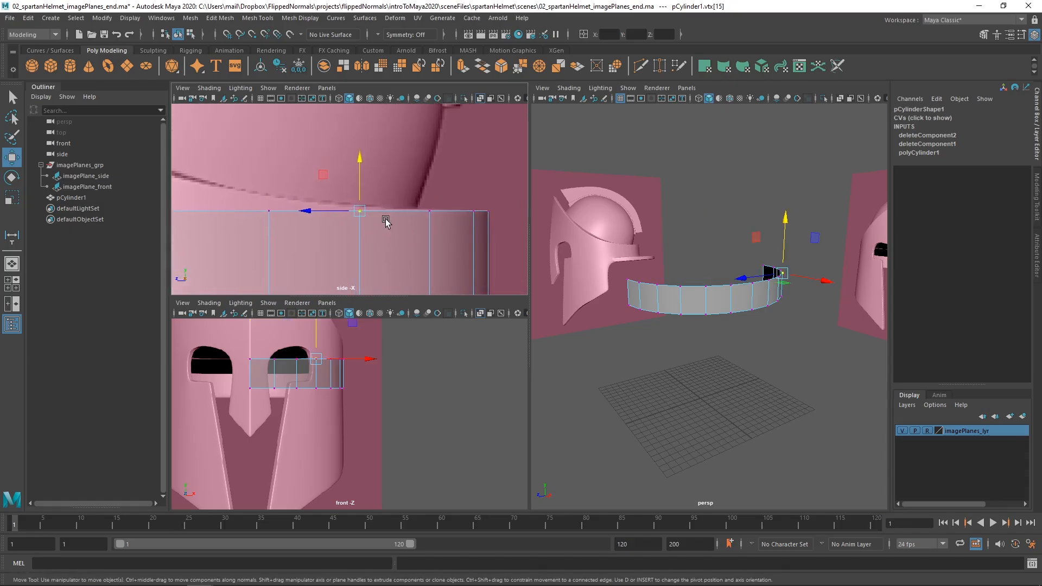
left_click_drag(360, 193, 360, 188)
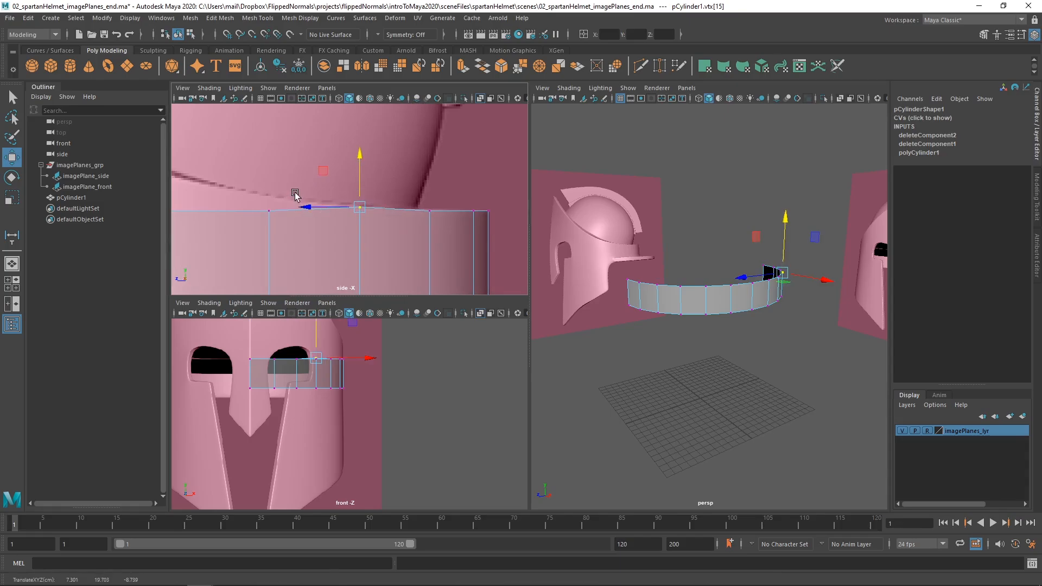
Raise the next two upper-edge vertices toward the front onto the helmet's curved rim in the side view.
left_click(269, 209)
left_click_drag(268, 188, 270, 173)
right_click_drag(311, 201, 264, 207, "alt")
middle_click_drag(310, 213, 396, 219, "alt")
mouse_move(330, 183)
left_mouse_down()
mouse_move(306, 215)
mouse_move(324, 165)
left_mouse_up()
right_click_drag(387, 197, 455, 219, "alt")
middle_click_drag(321, 172, 330, 215, "alt")
key("ctrl+z")
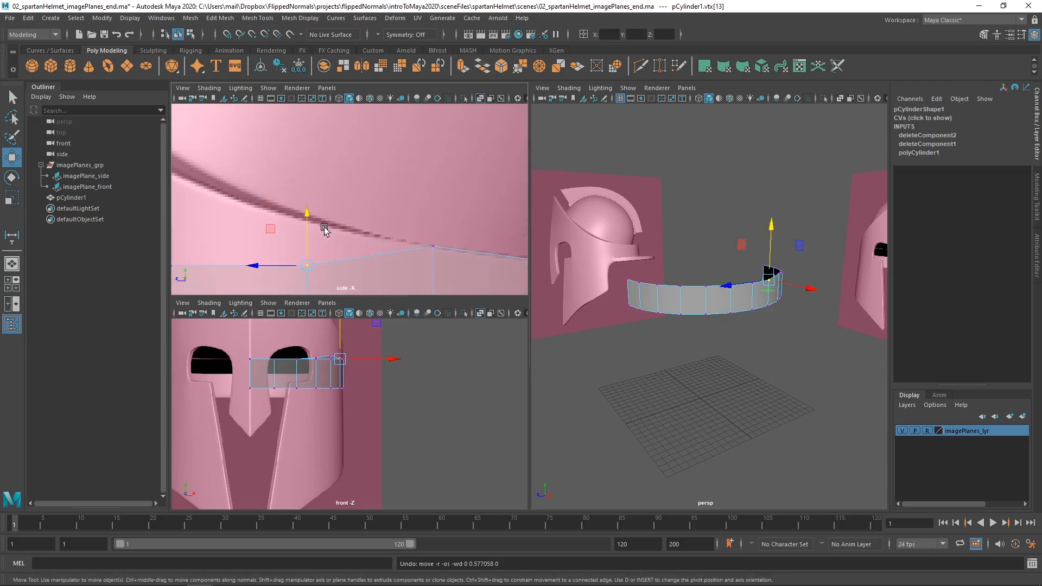
left_click_drag(307, 223, 310, 178)
right_click_drag(371, 236, 297, 216, "alt")
middle_click_drag(296, 216, 352, 236, "alt")
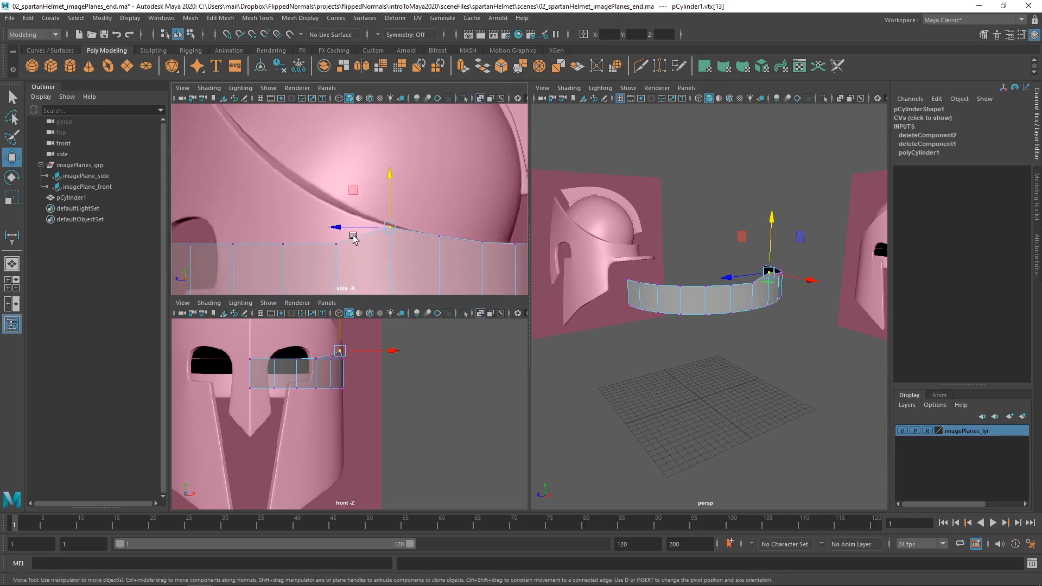
Lift the following upper-edge vertex, near the middle of the half ring's side, onto the rim where it starts climbing.
left_click(337, 243)
left_click_drag(338, 216, 337, 179)
middle_click_drag(290, 214, 347, 235, "alt")
right_click_drag(398, 233, 431, 239, "alt")
middle_click_drag(431, 239, 358, 210, "alt")
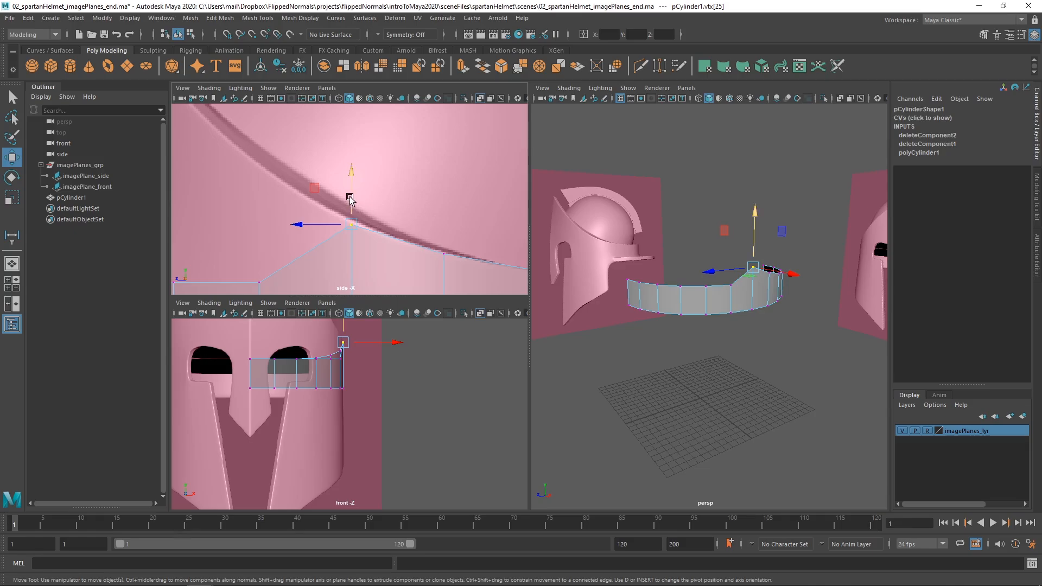
left_click_drag(350, 197, 350, 192)
Raise the two upper-edge vertices just behind the eye opening onto the steep part of the rim.
right_click_drag(348, 216, 238, 220, "alt")
left_click_drag(310, 259, 303, 135)
middle_click_drag(298, 208, 366, 201, "alt")
double_click(339, 250)
left_click(323, 238)
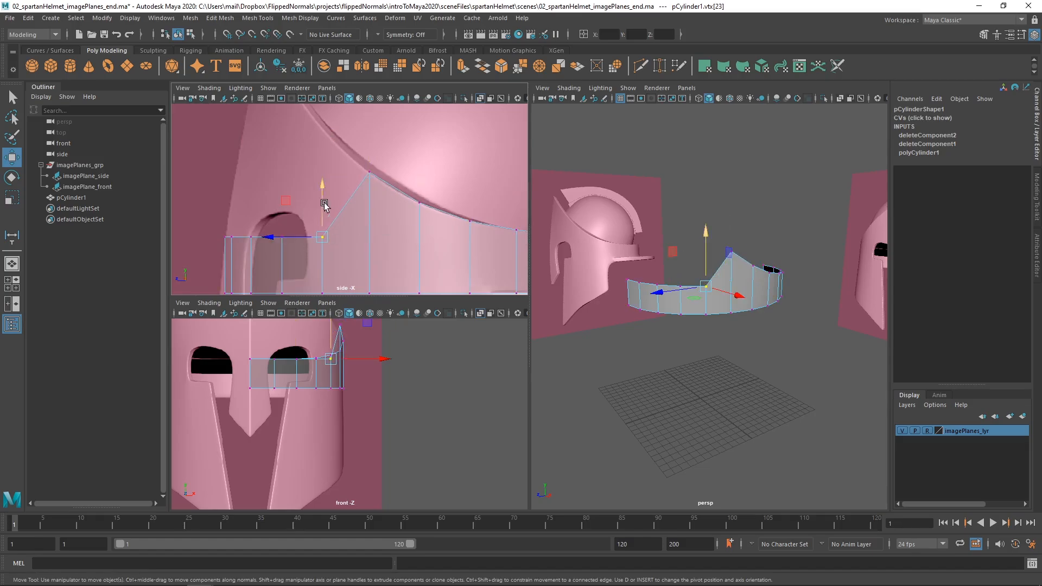
left_click_drag(324, 206, 337, 98)
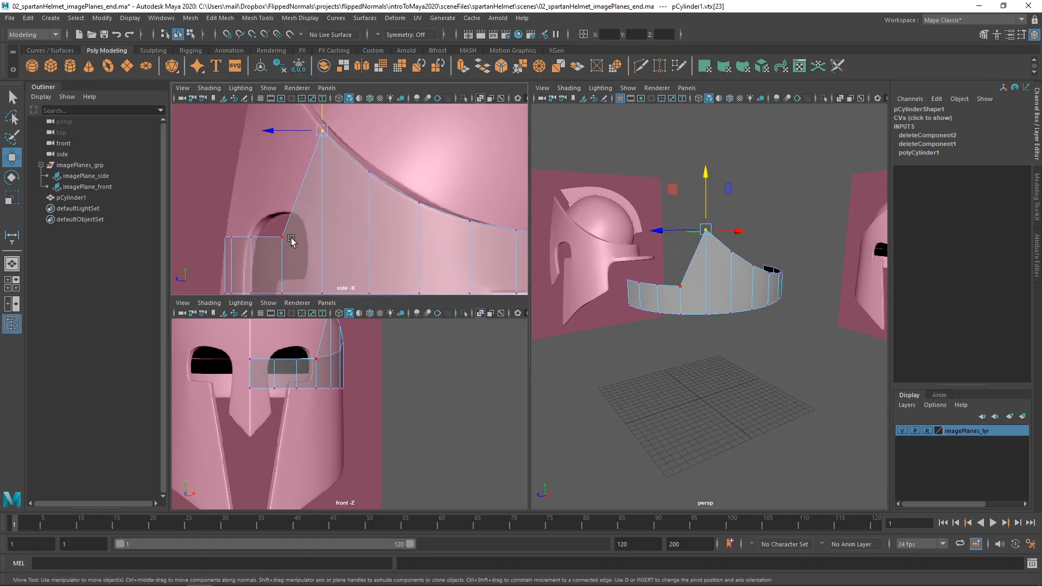
Raise the upper-edge vertex located within the eye opening up to the rim above it in the side view.
left_click(282, 238)
middle_click_drag(283, 242, 288, 281, "alt")
left_click_drag(290, 233, 309, 73)
middle_click_drag(282, 228, 299, 227, "alt")
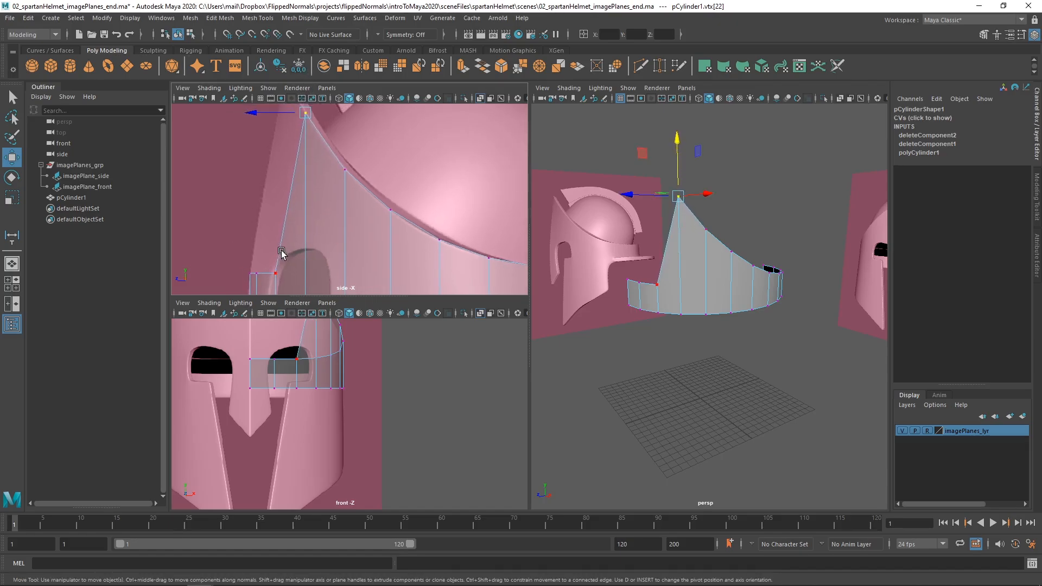
Raise the upper-edge vertex in front of the eye opening toward the helmet's pointed peak, checking its position in the front view.
left_click(273, 275)
left_click_drag(274, 240, 277, 105)
middle_click_drag(296, 168, 292, 251, "alt")
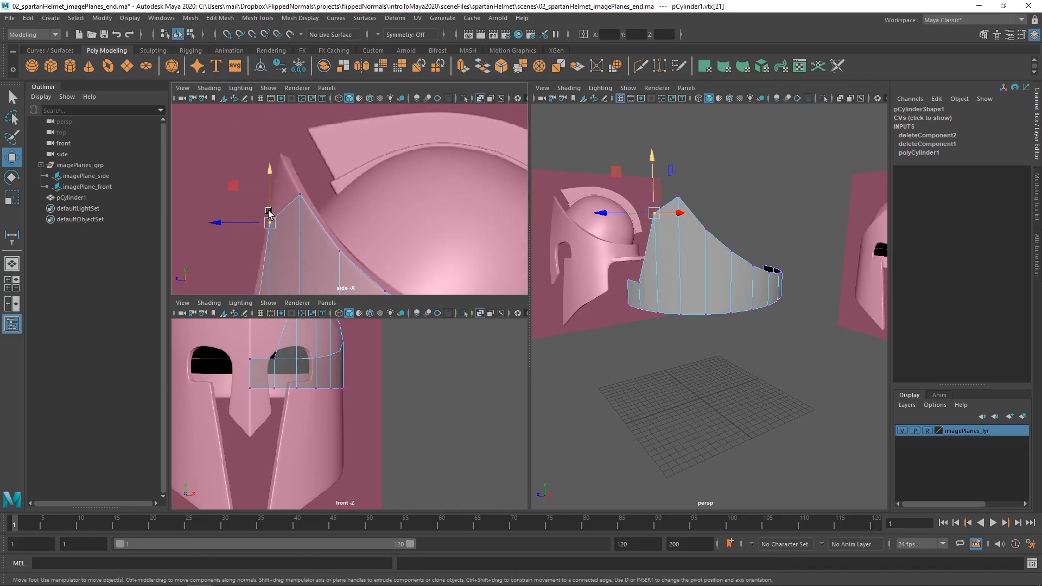
left_click_drag(270, 201, 268, 155)
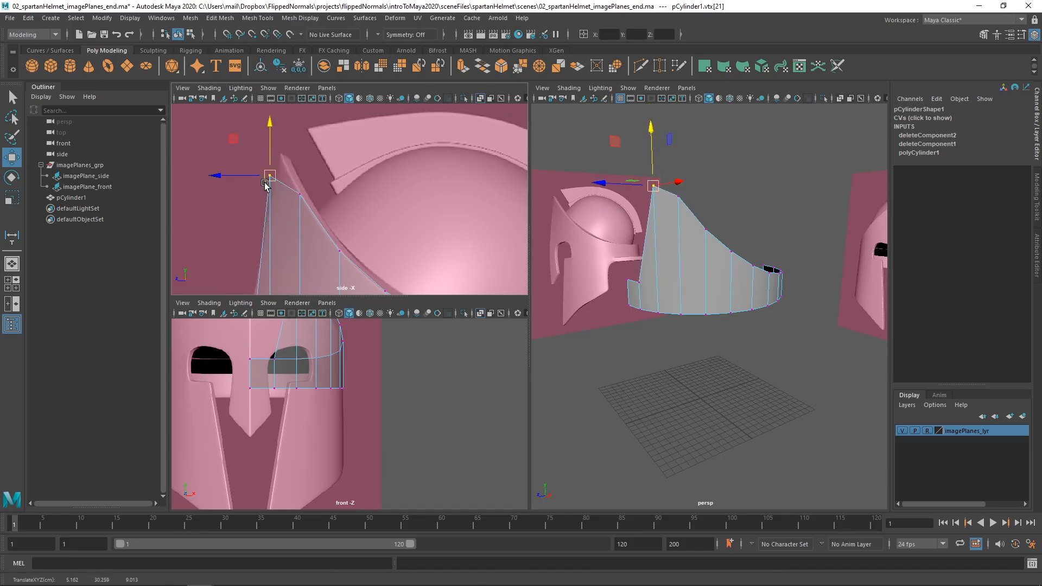
middle_click_drag(302, 358, 304, 472, "alt")
middle_click_drag(305, 394, 305, 409, "alt")
right_click_drag(310, 407, 327, 398, "alt")
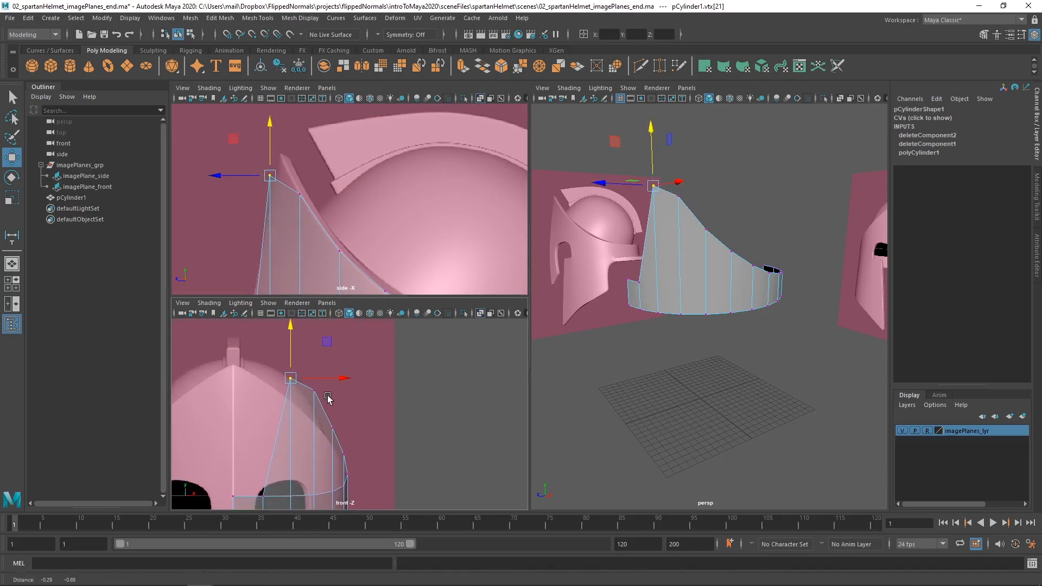
Compare the ring's raised upper edge with the helmet's rim in the front and side views.
middle_click_drag(326, 398, 335, 374, "alt")
right_click_drag(311, 231, 305, 233, "alt")
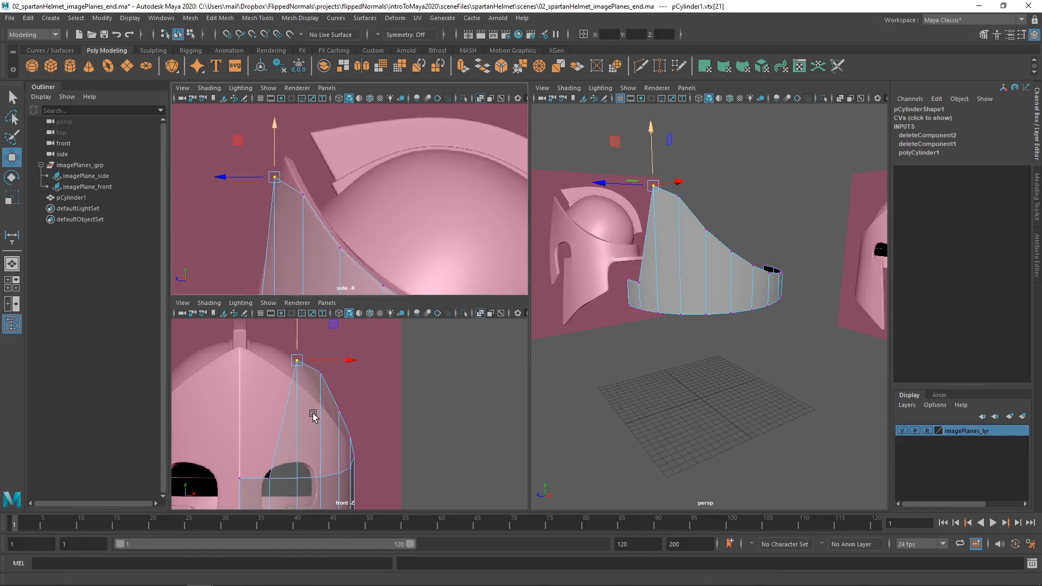
middle_click_drag(312, 411, 306, 367, "alt")
middle_click_drag(304, 321, 295, 351, "alt")
right_click_drag(316, 211, 310, 209, "alt")
middle_click_drag(309, 210, 263, 125, "alt")
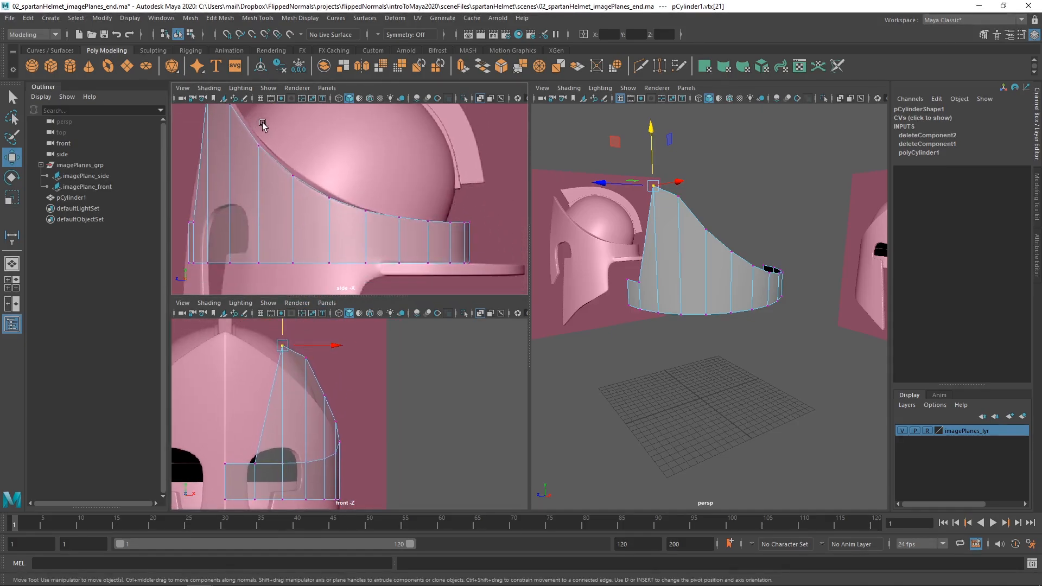
middle_click_drag(297, 380, 304, 391, "alt")
middle_click_drag(342, 424, 306, 359, "alt")
right_click_drag(307, 359, 477, 432, "alt")
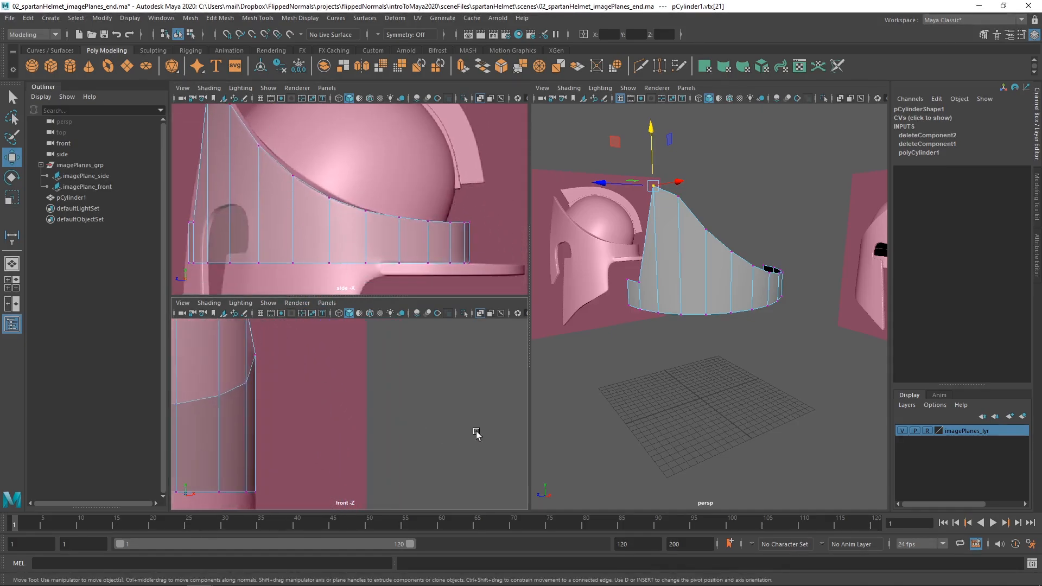
Move the second upper-edge vertex behind the eye opening inward, sideways only, onto the rim line in the front view.
middle_click_drag(241, 349, 312, 437, "alt")
left_click_drag(304, 442, 324, 418)
key("ctrl+z")
mouse_move(355, 376)
left_mouse_down()
mouse_move(349, 392)
mouse_move(356, 379)
left_mouse_up()
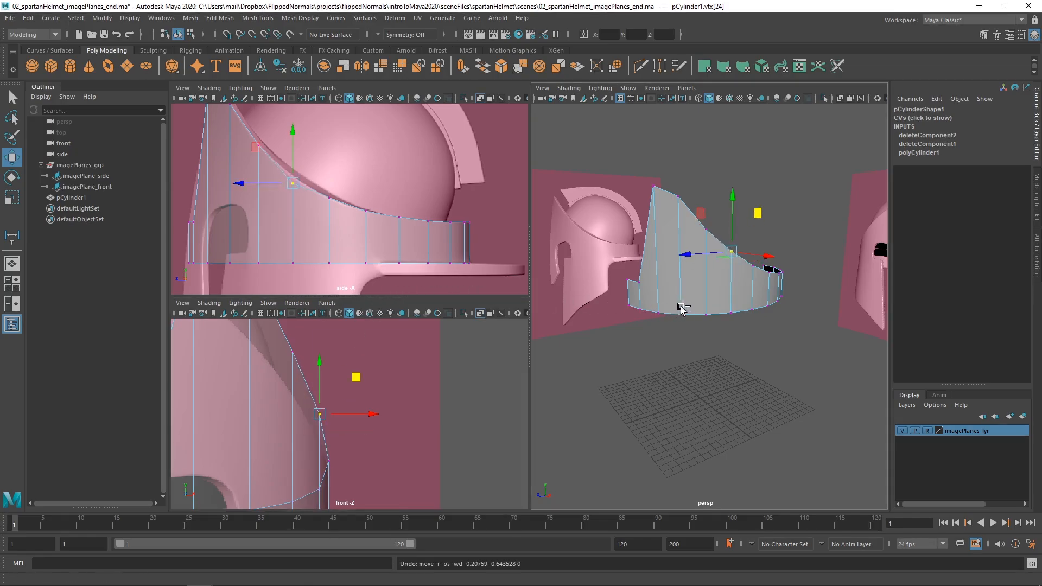
left_click_drag(681, 305, 757, 312, "alt")
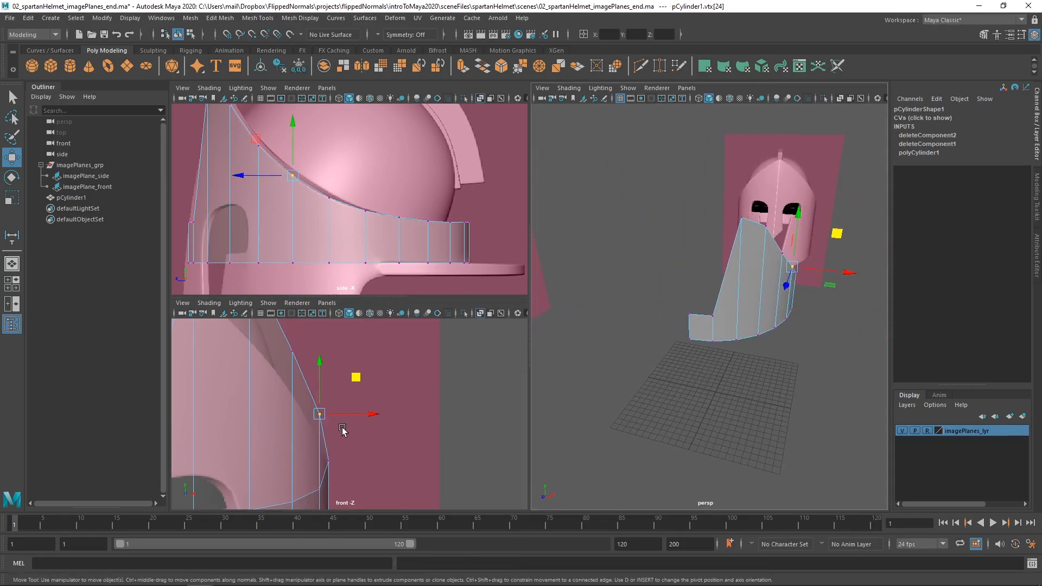
middle_click_drag(342, 427, 366, 408, "alt")
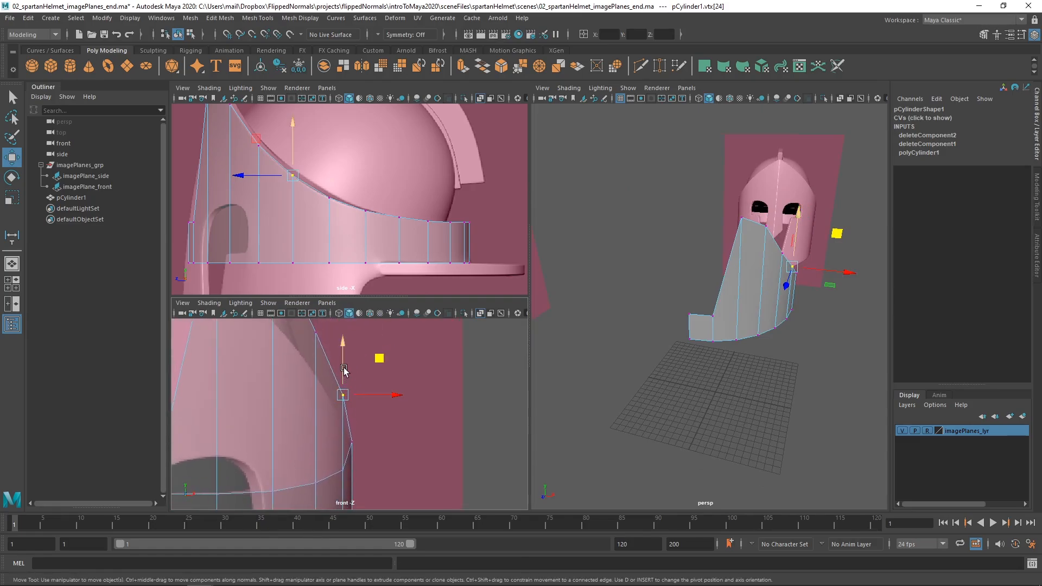
left_click_drag(344, 369, 344, 386)
key("ctrl+z")
key("ctrl+z")
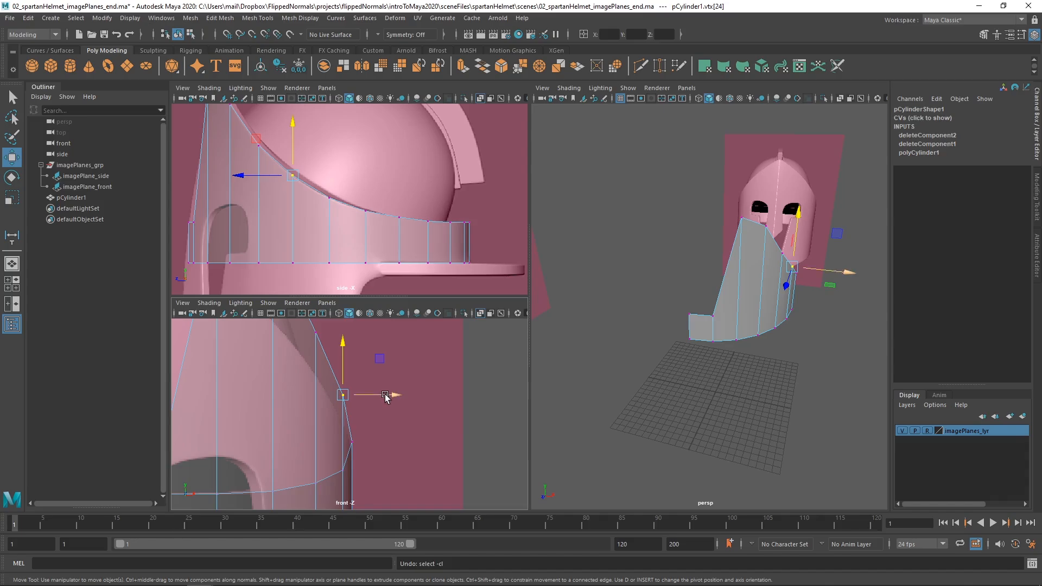
left_click_drag(385, 397, 375, 398)
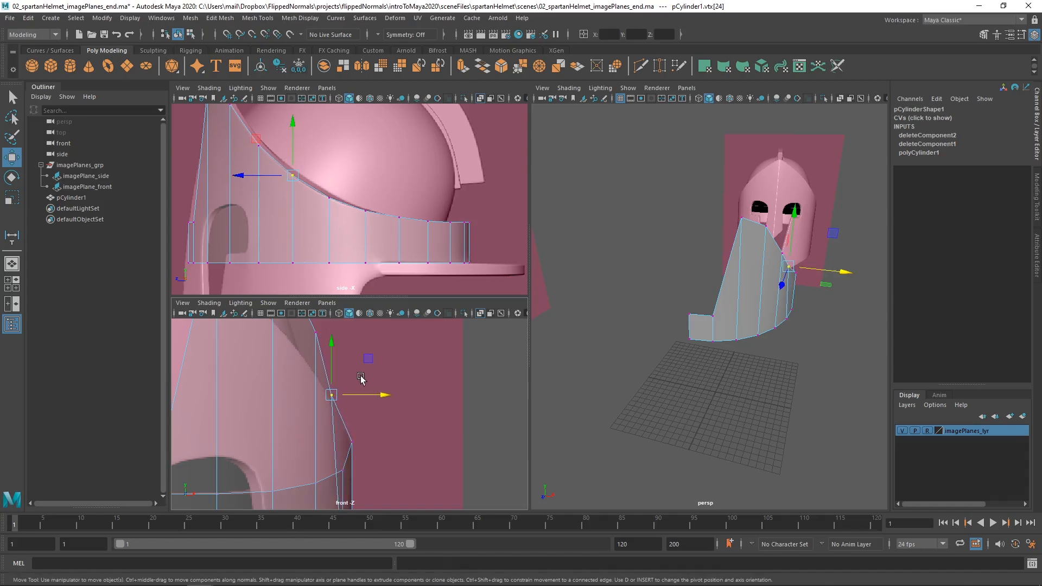
left_click_drag(331, 362, 361, 395)
key("ctrl+z")
Move the first upper-edge vertex behind the eye opening inward onto the rim line in the front view, keeping its height.
middle_click_drag(322, 196, 357, 243, "alt")
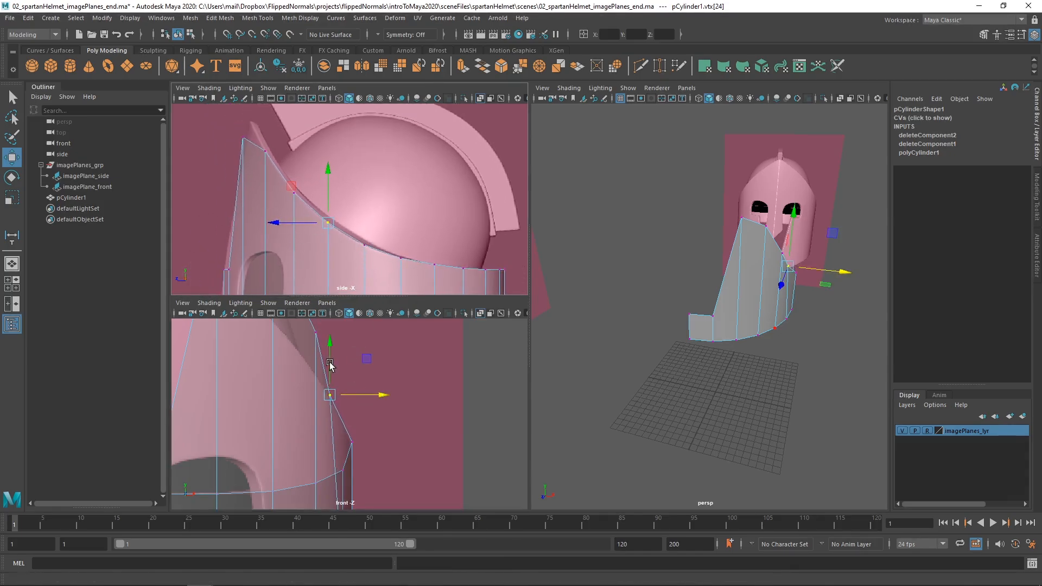
left_click(313, 337)
middle_click_drag(326, 344, 366, 382, "alt")
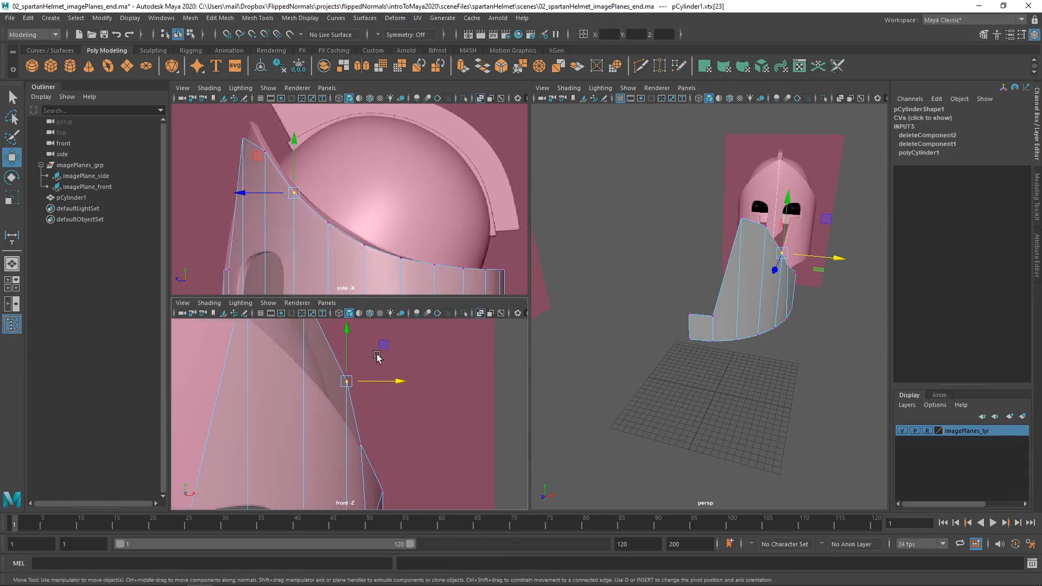
left_click_drag(380, 348, 360, 399)
key("ctrl+z")
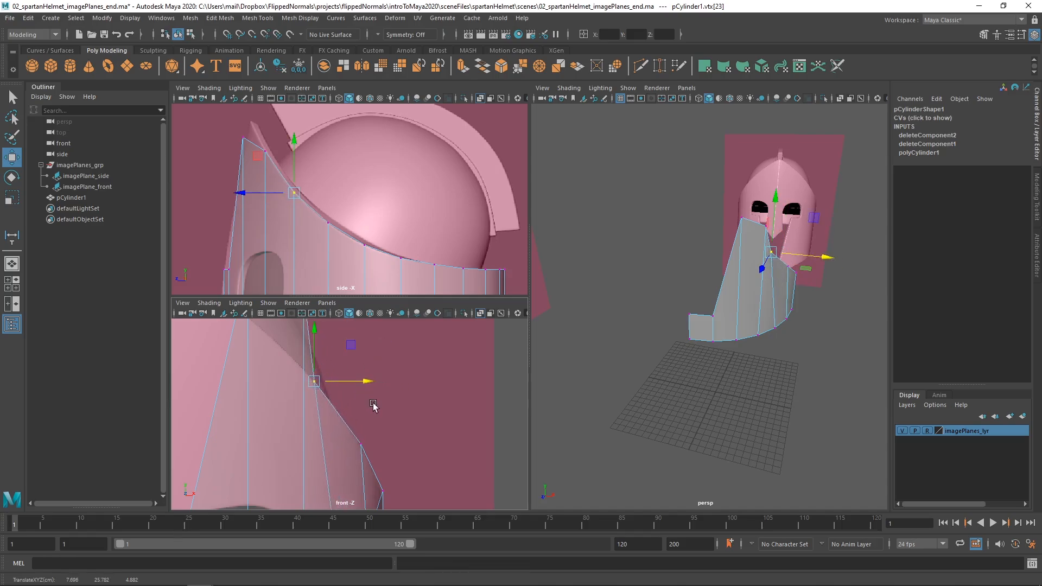
middle_click_drag(370, 399, 379, 369, "alt")
left_click_drag(700, 255, 714, 276, "alt")
mouse_move(311, 412)
middle_mouse_down("alt")
mouse_move(312, 444)
mouse_move(302, 403)
mouse_move(322, 405)
middle_mouse_up("alt")
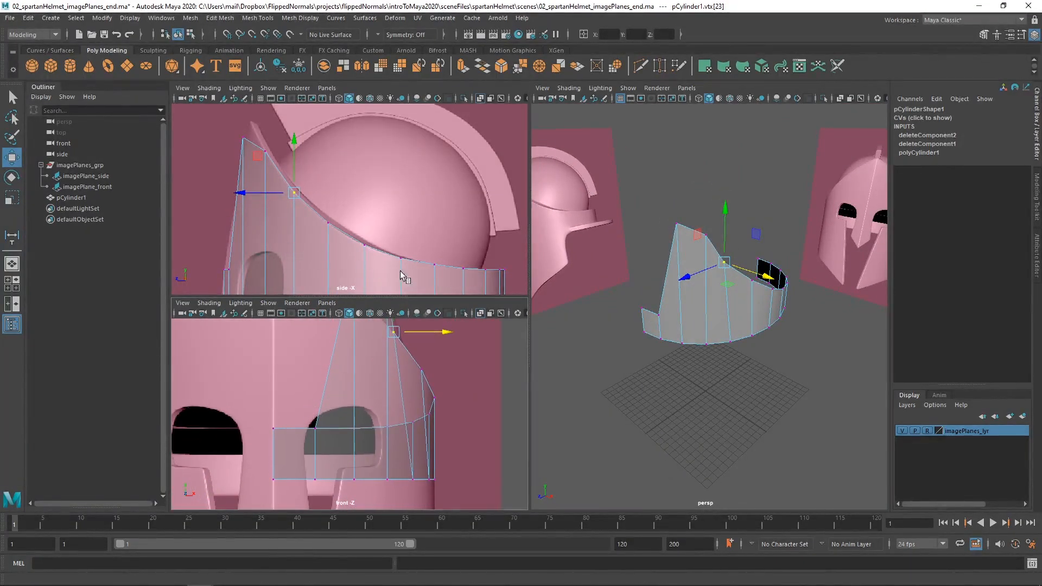
Raise the two frontmost upper-edge vertices to the helmet's peak height and slide them back onto the rim's tip in the side view.
left_click_drag(601, 328, 642, 310, "alt")
left_click_drag(697, 283, 698, 283)
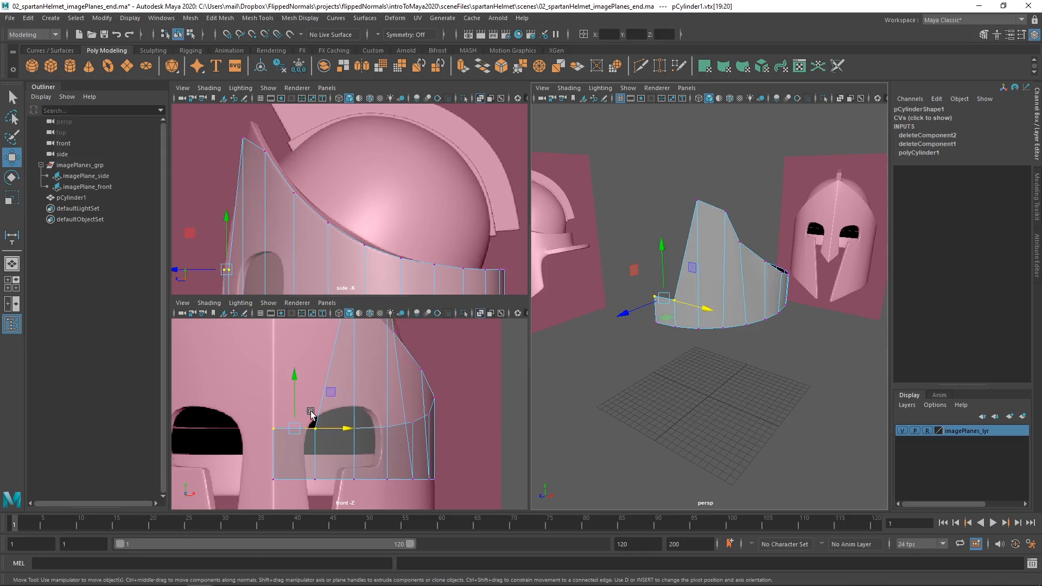
middle_click_drag(310, 410, 327, 460, "alt")
scroll(329, 426, "down", 1)
left_click_drag(320, 424, 328, 316)
middle_click_drag(326, 326, 302, 414, "alt")
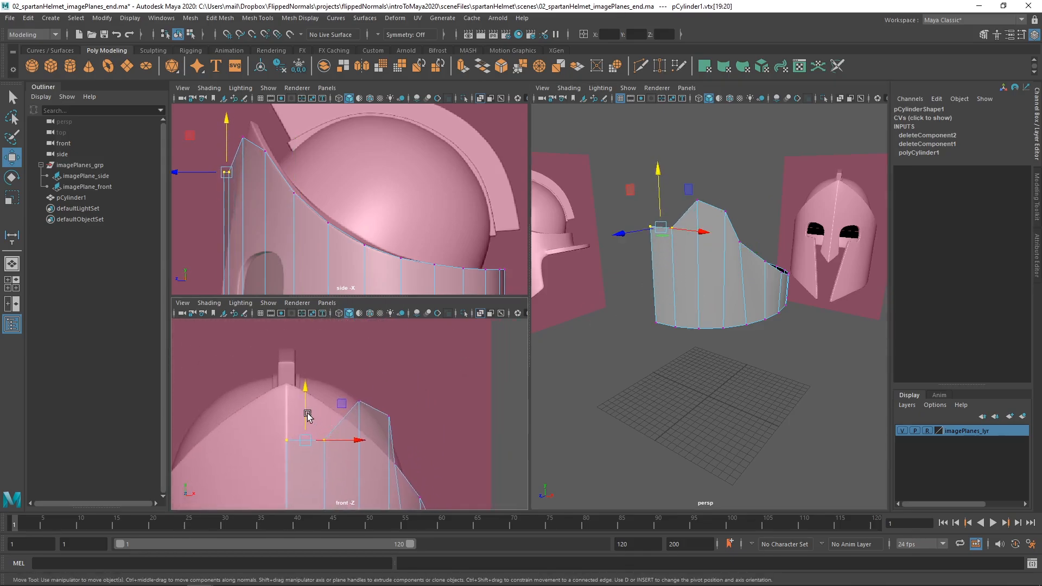
left_click_drag(303, 384, 311, 337)
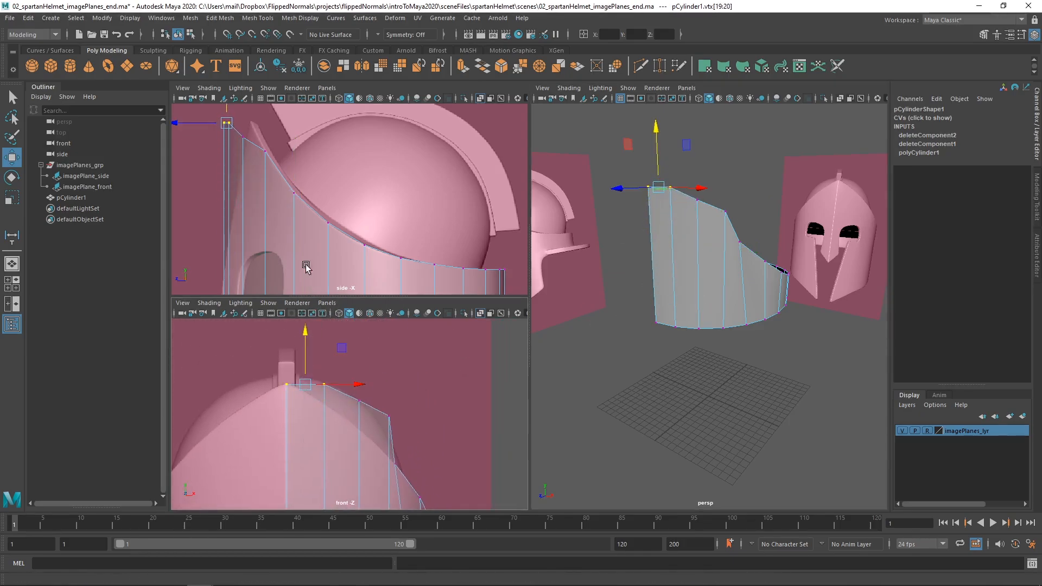
middle_click_drag(253, 145, 285, 200, "alt")
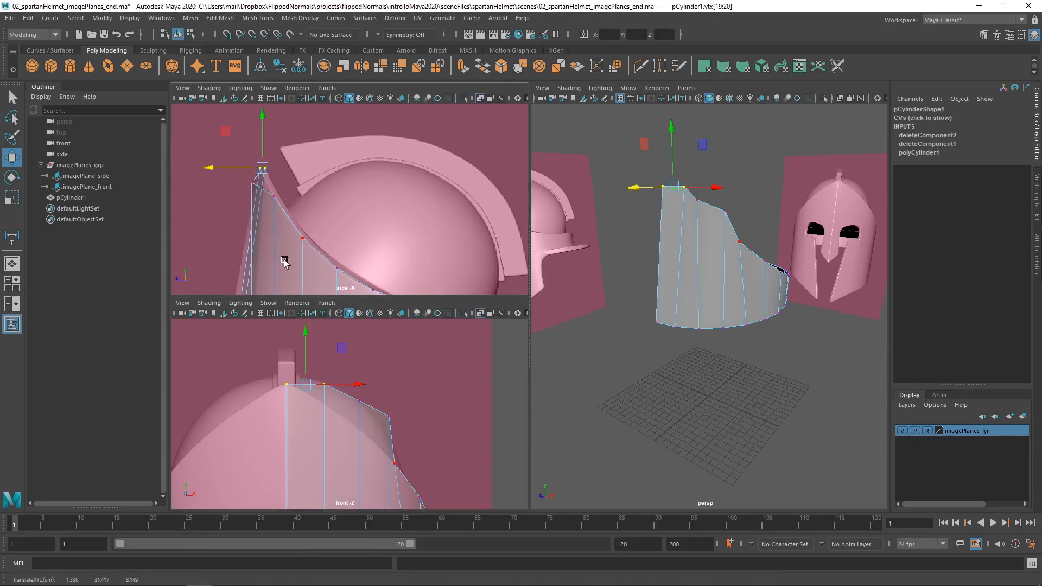
Nudge only the upper-edge vertex beside the front centre one slightly down and back along the rim's tip in the side view.
left_click_drag(337, 365, 314, 401)
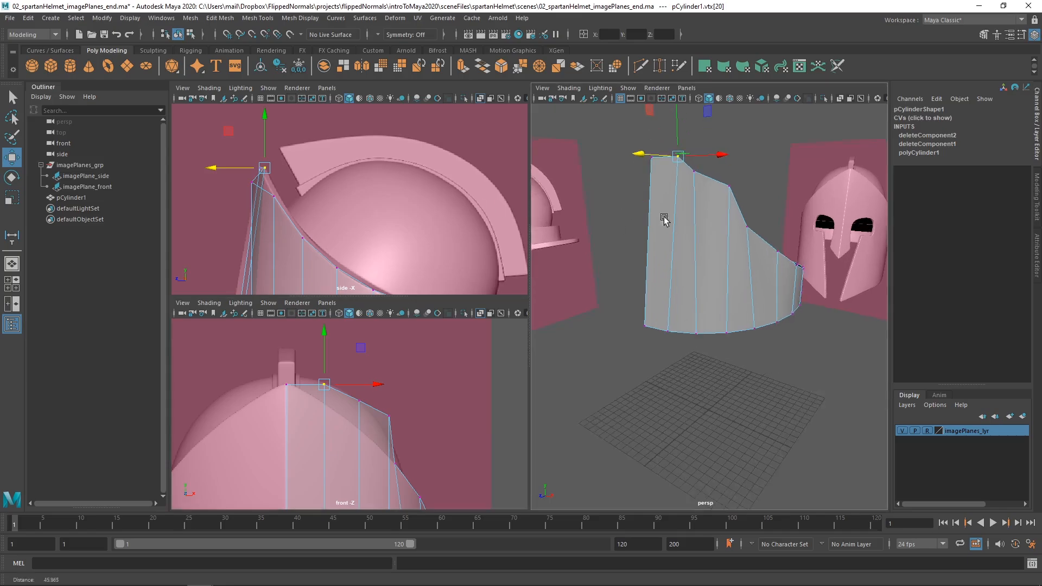
left_click_drag(663, 221, 586, 290, "alt")
right_click_drag(272, 204, 332, 205, "alt")
middle_click_drag(331, 205, 384, 227, "alt")
middle_click_drag(255, 161, 305, 199, "alt")
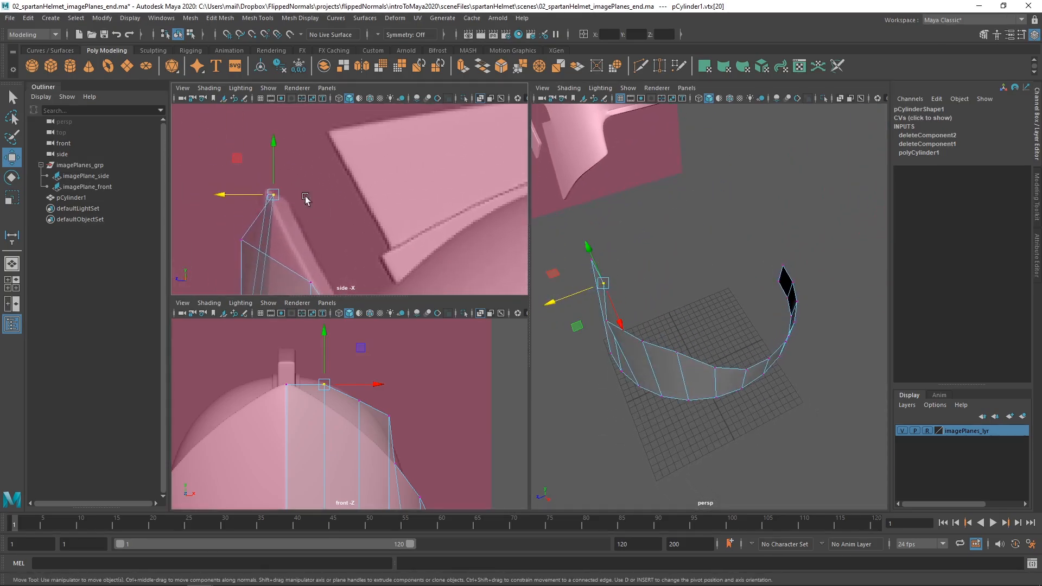
left_click_drag(269, 198, 270, 202)
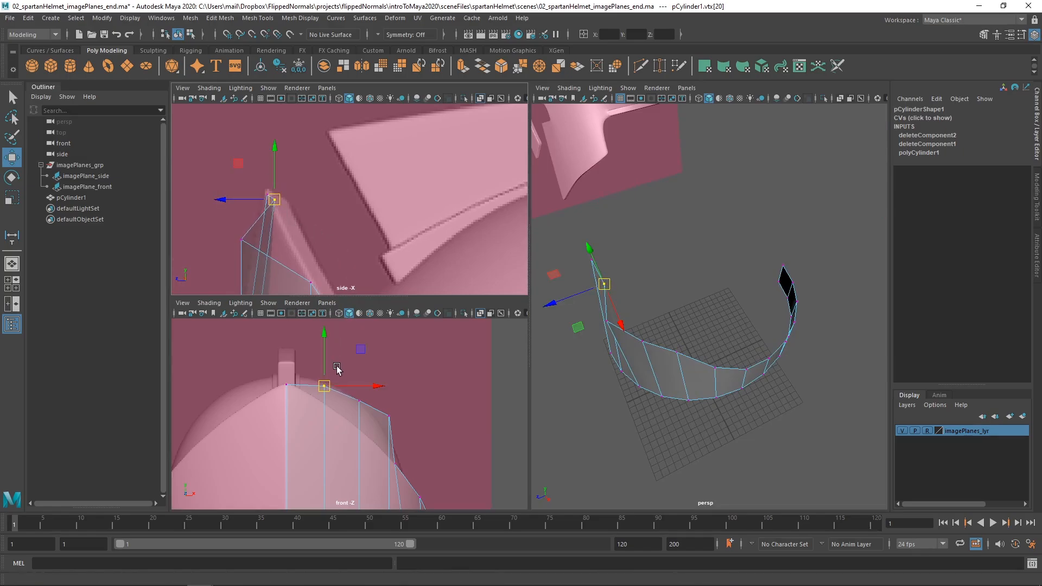
Lower the vertex beside the centreline onto the front view's rim line and slide it back to the rim in the side view.
middle_click_drag(341, 433, 325, 375, "alt")
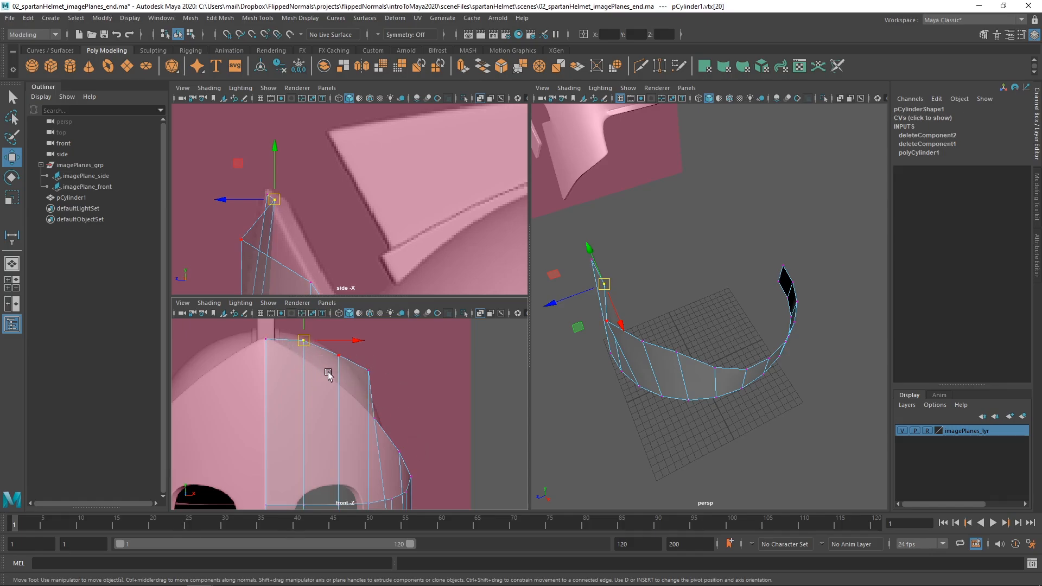
middle_click_drag(331, 373, 332, 378, "shift")
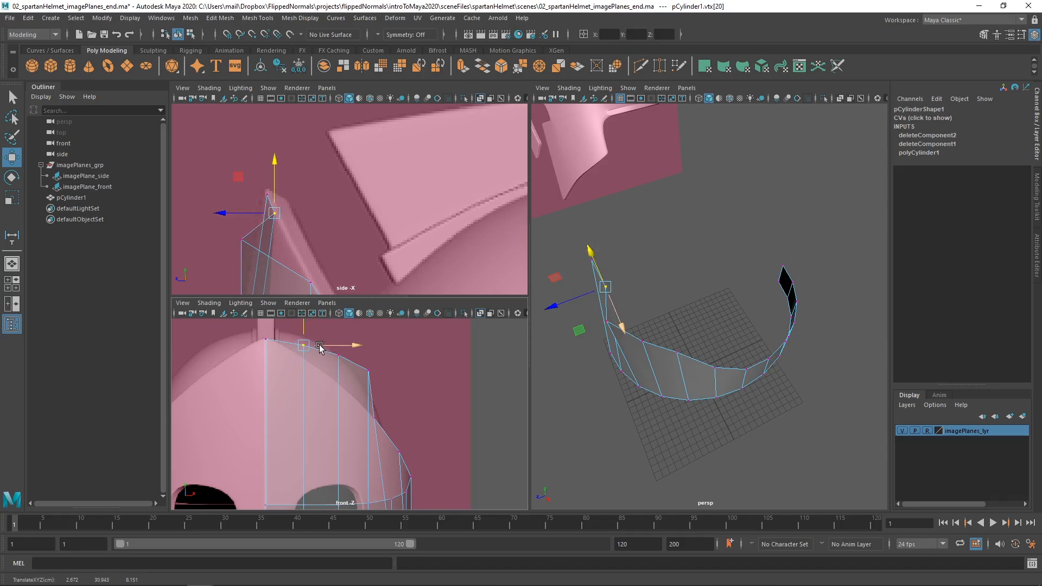
left_click_drag(304, 326, 303, 341)
left_click_drag(238, 242, 253, 243)
middle_click_drag(328, 374, 320, 359, "alt")
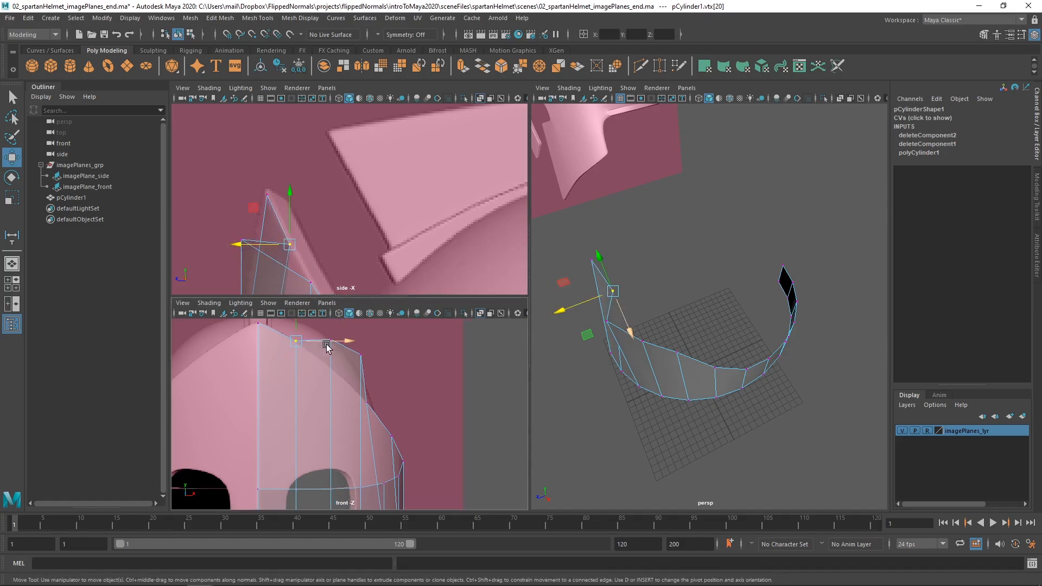
Lower the third upper-edge vertex from the centreline to the front view's rim line and slide it back to the side view's rim.
left_click_drag(314, 321, 316, 320)
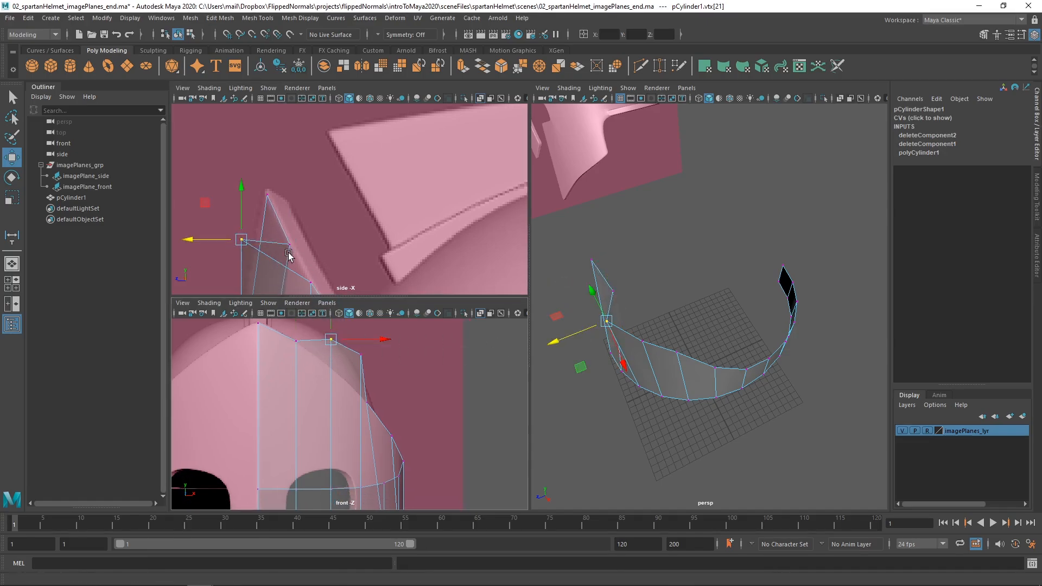
middle_click_drag(337, 365, 329, 385, "alt")
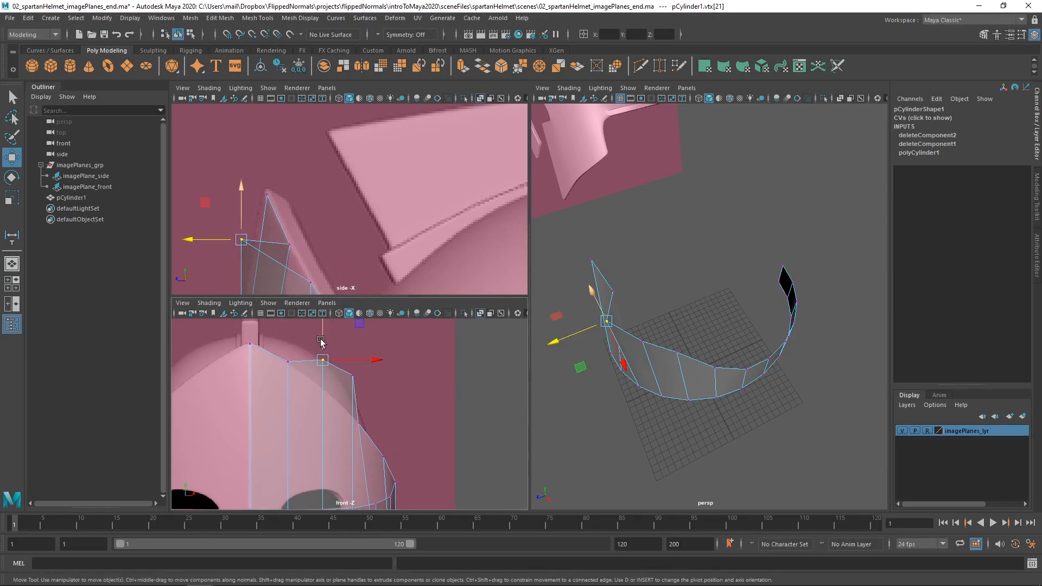
left_click_drag(322, 336, 321, 363)
middle_click_drag(303, 283, 309, 201, "alt")
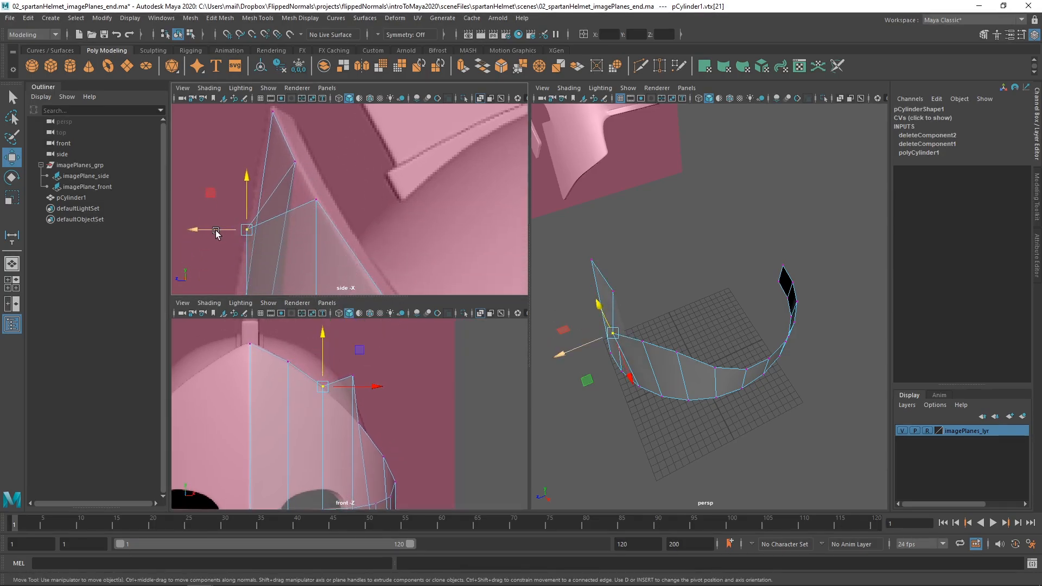
left_click_drag(216, 233, 307, 224)
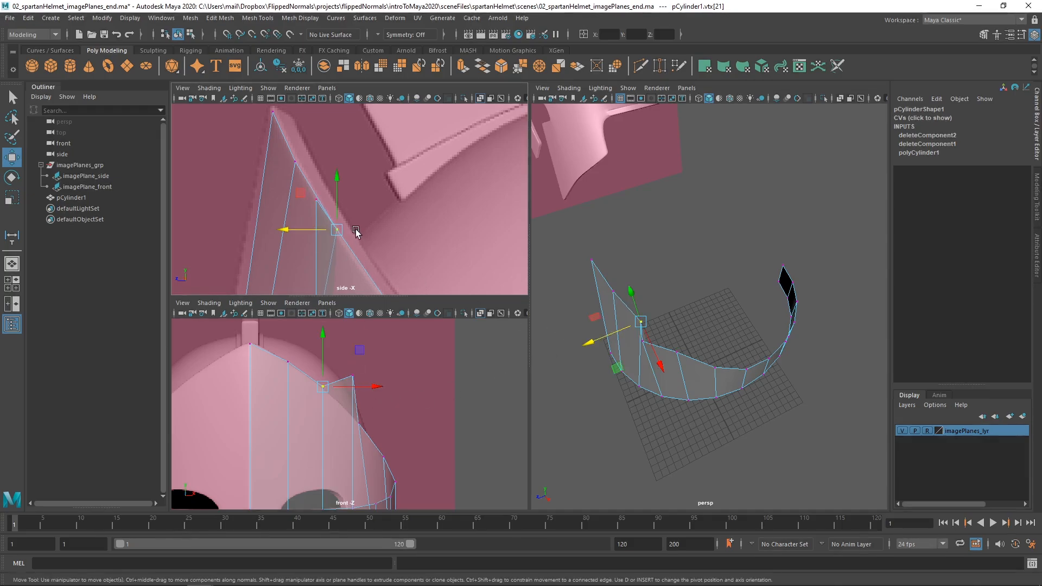
Lower the fourth upper-edge vertex from the centreline to the front view's rim line and slide it back onto the side view's rim.
key("q")
middle_click_drag(358, 395, 357, 356, "alt")
key("w")
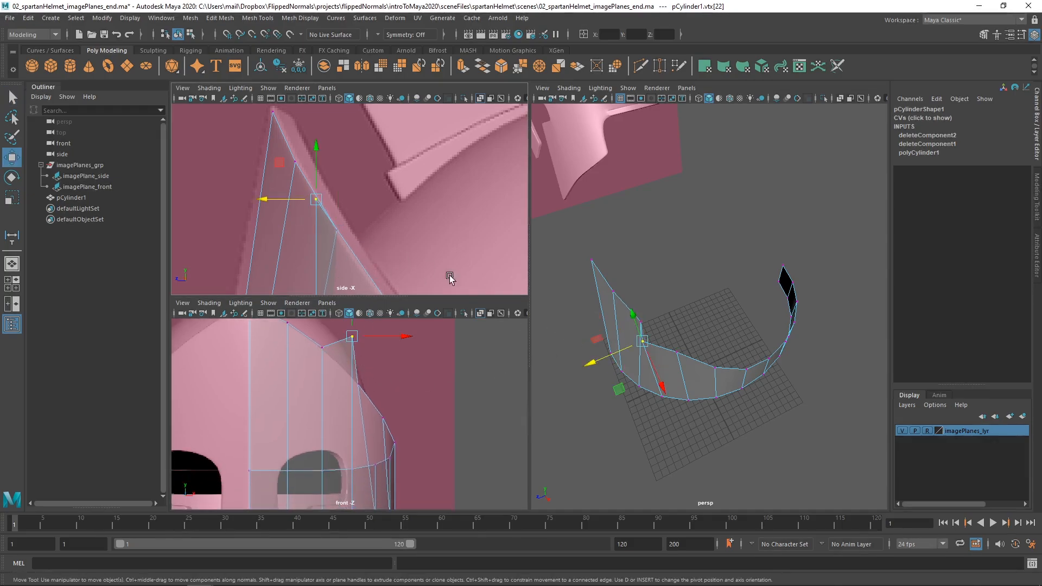
left_click_drag(651, 354, 630, 357, "alt")
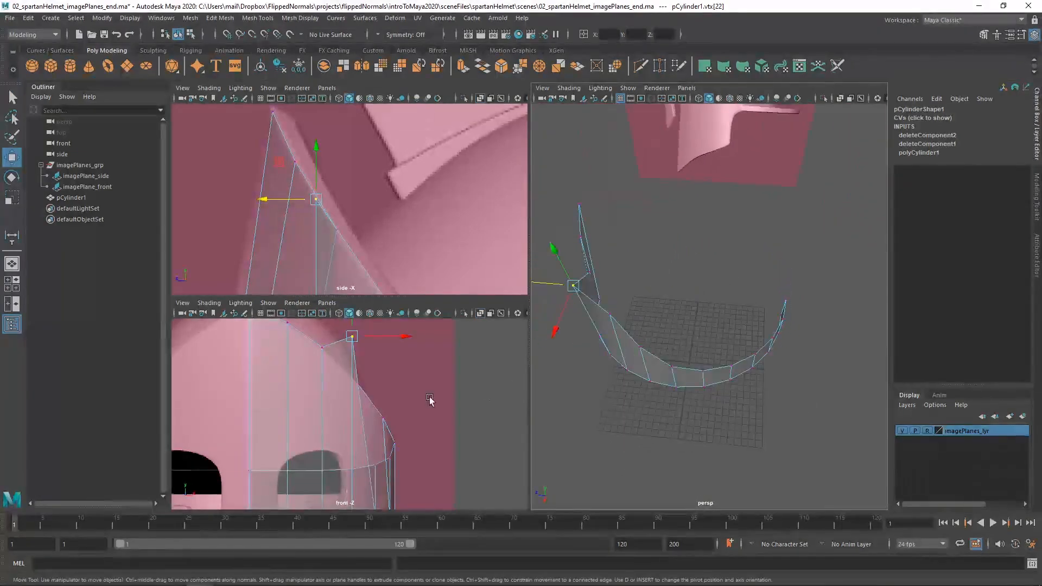
middle_click_drag(374, 380, 373, 418)
middle_click_drag(362, 242, 427, 226, "alt")
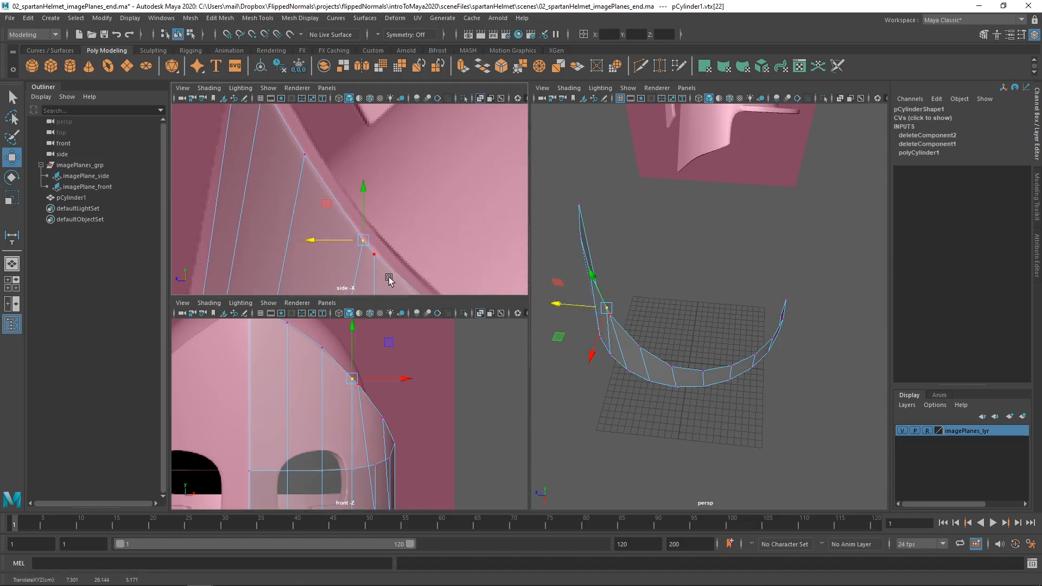
Nudge the fourth upper-edge vertex slightly forward along the rim in the side view and check its position in the front view.
right_click_drag(380, 255, 326, 217, "alt")
middle_click_drag(361, 249, 319, 220, "alt")
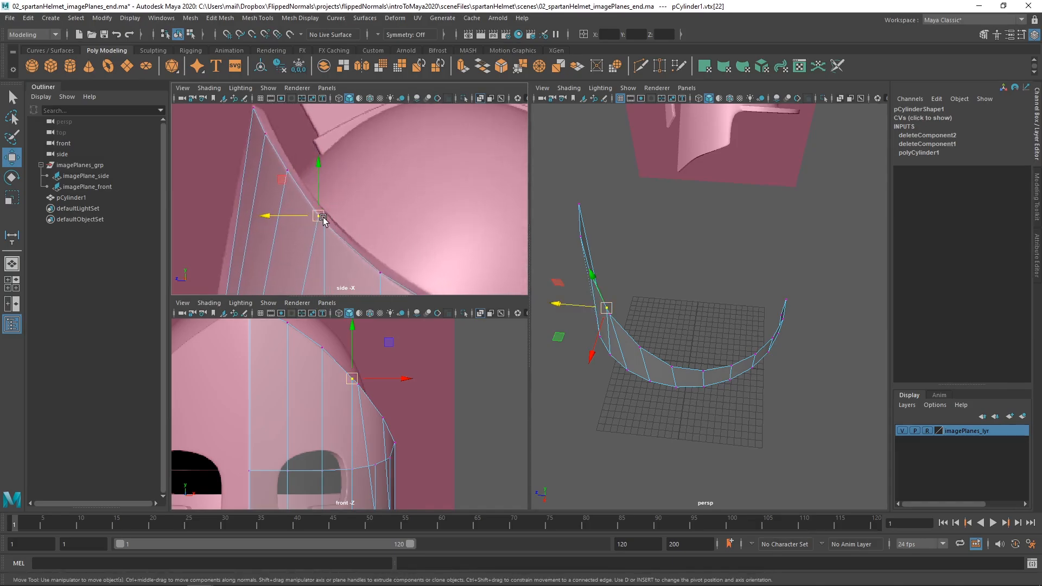
mouse_move(323, 220)
left_mouse_down()
mouse_move(315, 210)
mouse_move(300, 217)
mouse_move(311, 208)
left_mouse_up()
key("ctrl+z")
right_click_drag(380, 385, 546, 453, "alt")
middle_click_drag(353, 357, 331, 403, "alt")
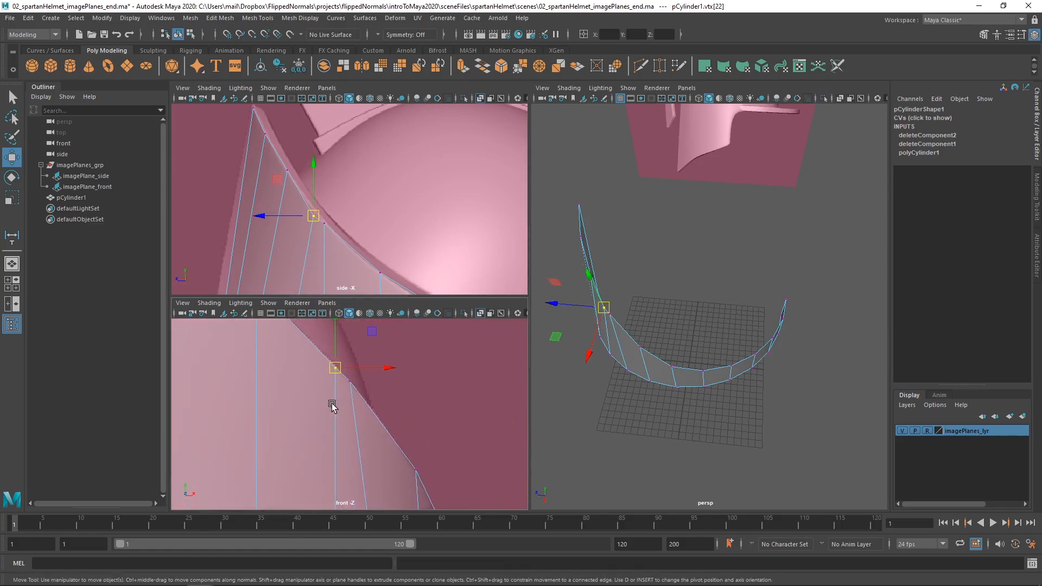
Slide the fifth upper-edge vertex down and back along the side view's rim, and move it outward to the front view's rim line.
left_click_drag(336, 401, 336, 402)
middle_click_drag(349, 239, 341, 209, "alt")
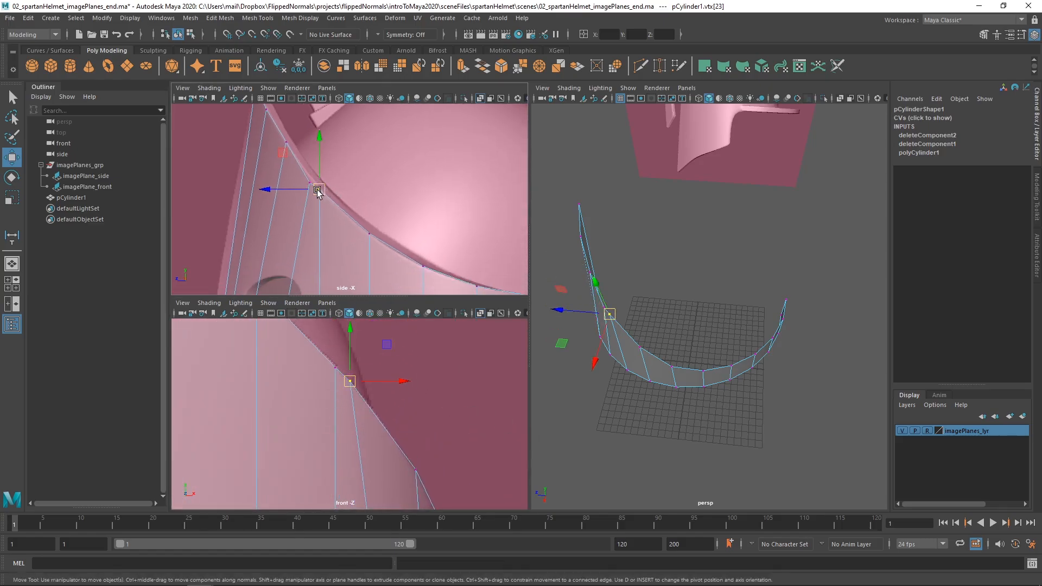
left_click_drag(321, 191, 338, 212)
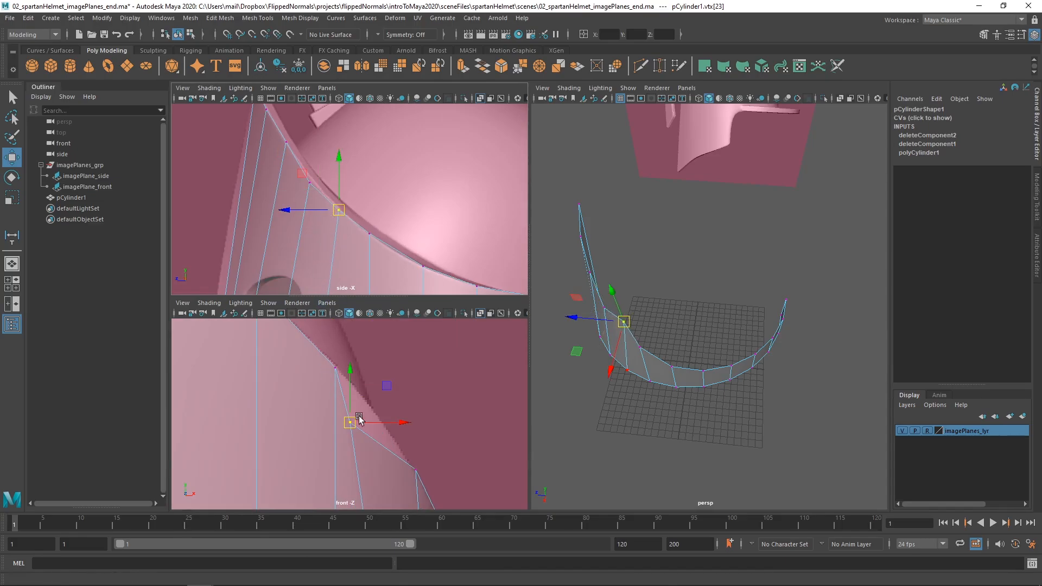
left_click_drag(354, 400, 354, 370)
key("ctrl+z")
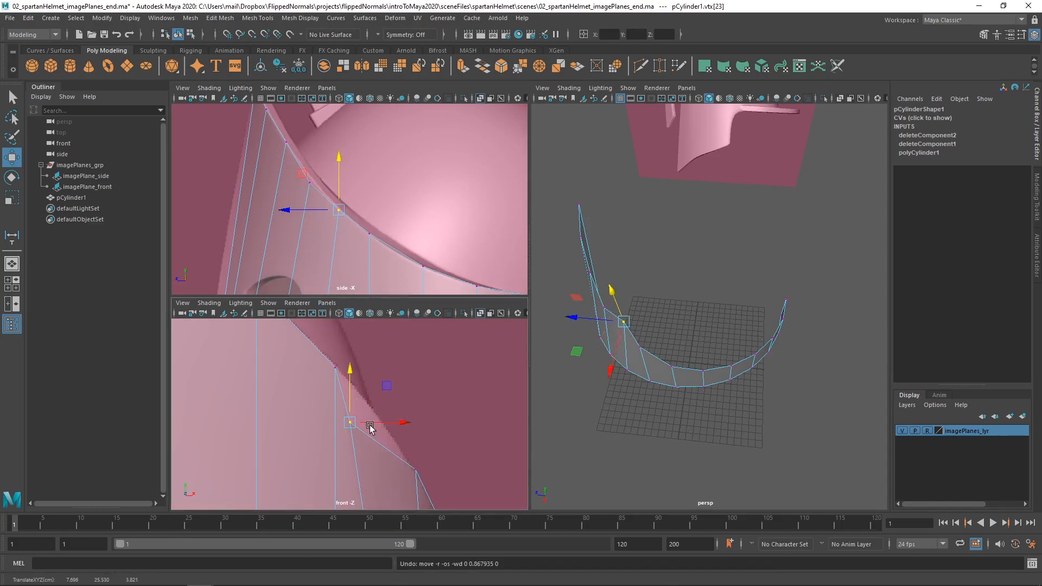
left_click_drag(373, 422, 407, 419)
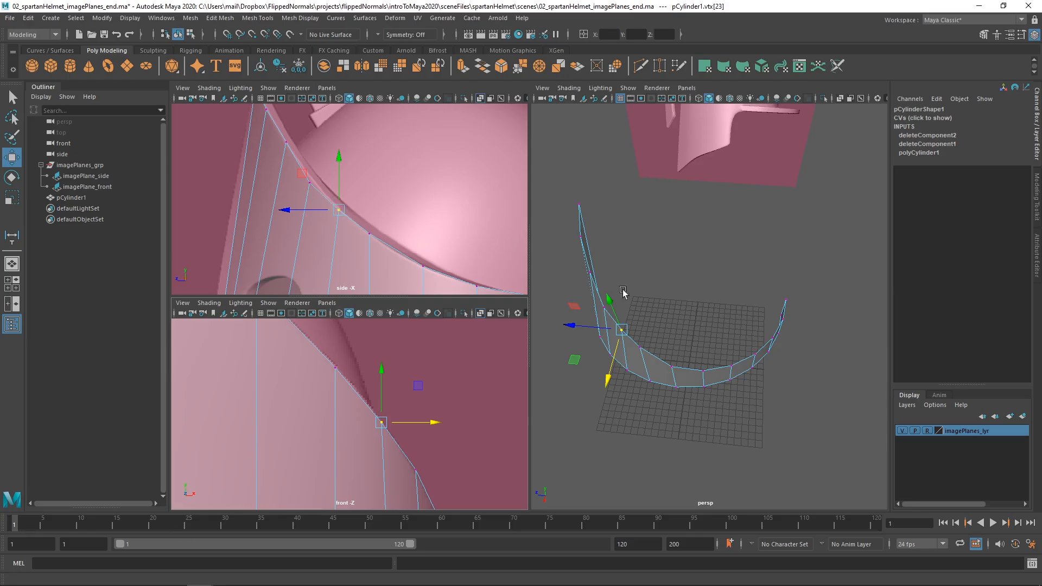
Nudge the third upper-edge vertex from the centreline vertically onto the front view's rim line.
left_click_drag(623, 293, 711, 285, "alt")
middle_click_drag(335, 346, 354, 389, "alt")
scroll(348, 387, "down", 4)
middle_click_drag(288, 370, 312, 392, "alt")
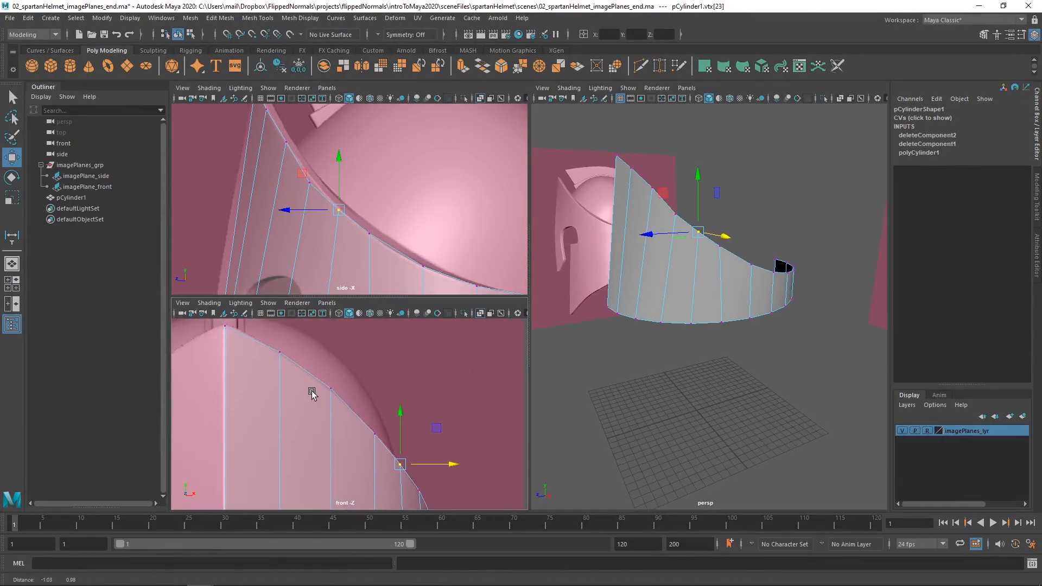
scroll(312, 395, "up", 1)
left_click(327, 386)
left_click_drag(328, 357, 328, 359)
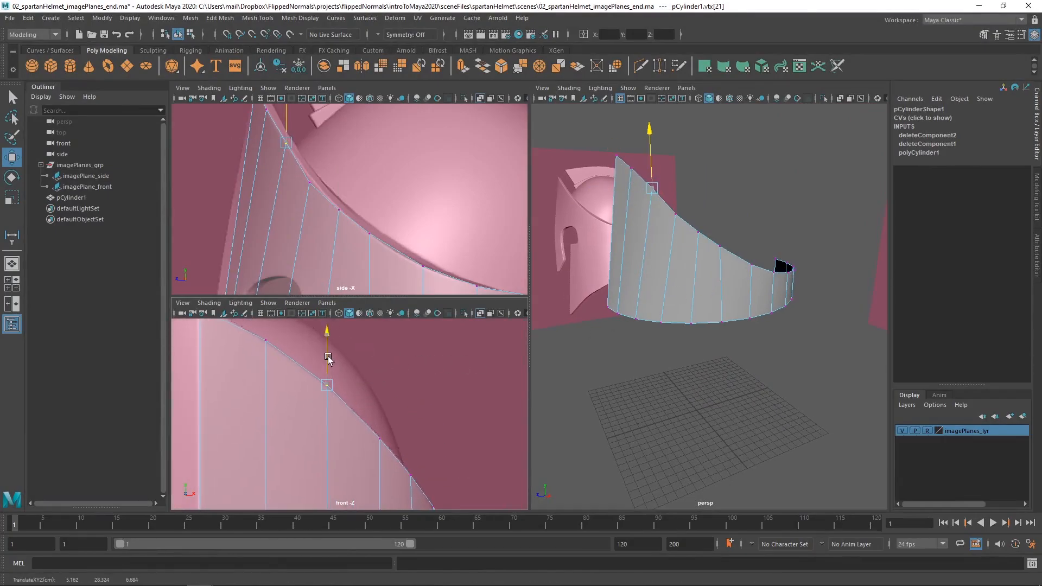
Try sliding the fourth upper-edge vertex backward to the side view's rim.
scroll(325, 186, "up", 2)
left_click(347, 210)
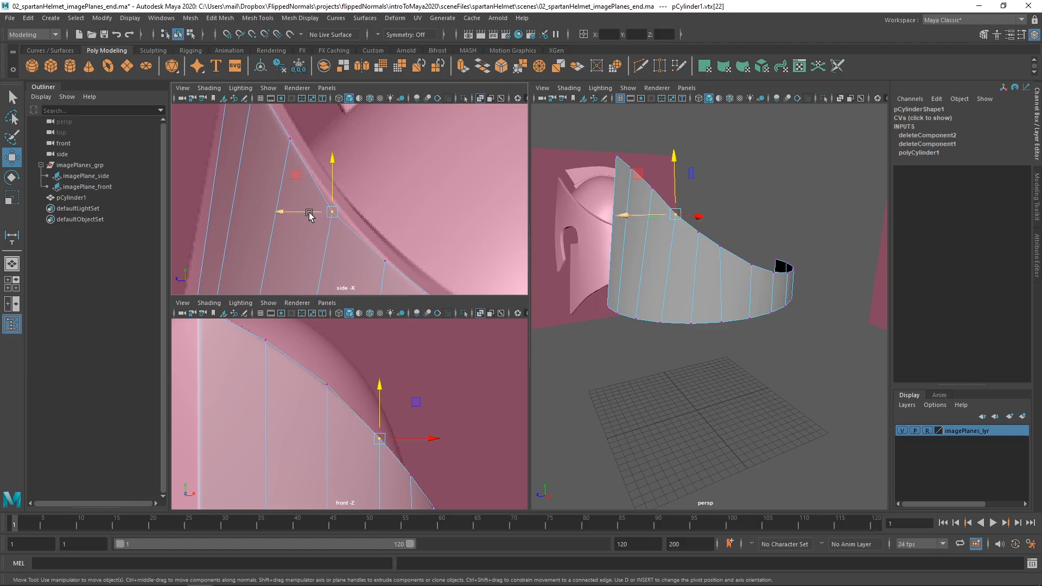
left_click_drag(309, 214, 321, 212)
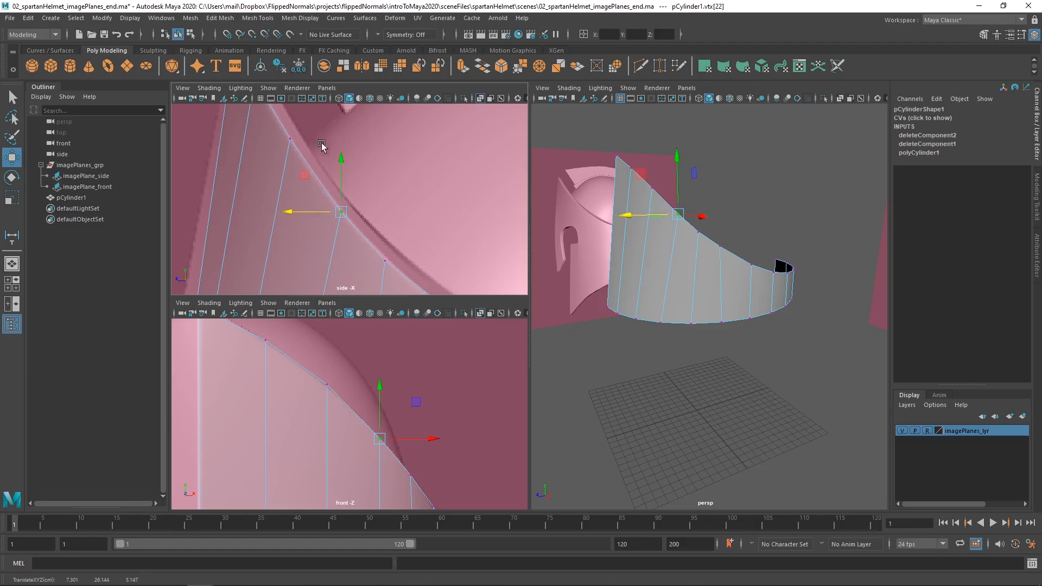
middle_click_drag(272, 105, 314, 199, "alt")
scroll(323, 191, "down", 2)
scroll(342, 400, "down", 3)
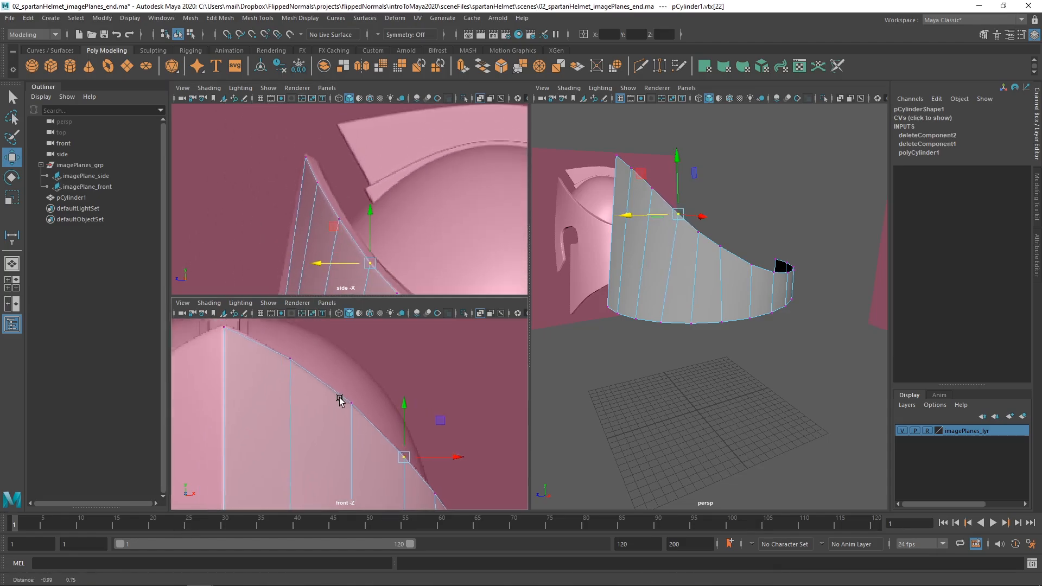
Try moving the sixth upper-edge vertex down and back along the side view's rim.
middle_click_drag(272, 372, 302, 364, "alt")
middle_click_drag(393, 427, 327, 373, "alt")
right_click_drag(326, 373, 396, 389, "alt")
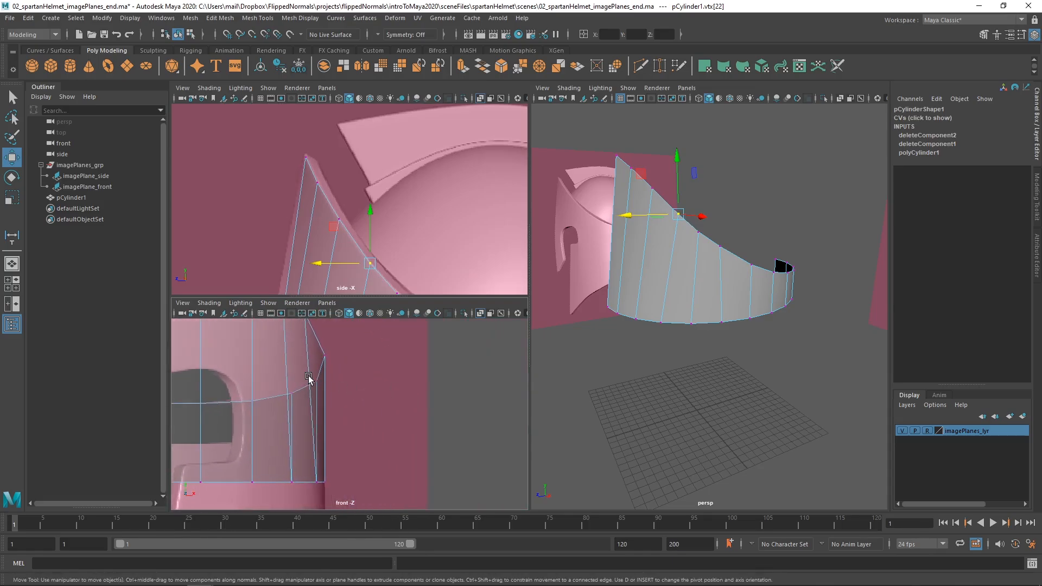
middle_click_drag(309, 380, 346, 444, "alt")
middle_click_drag(365, 294, 360, 213, "alt")
left_click(322, 162)
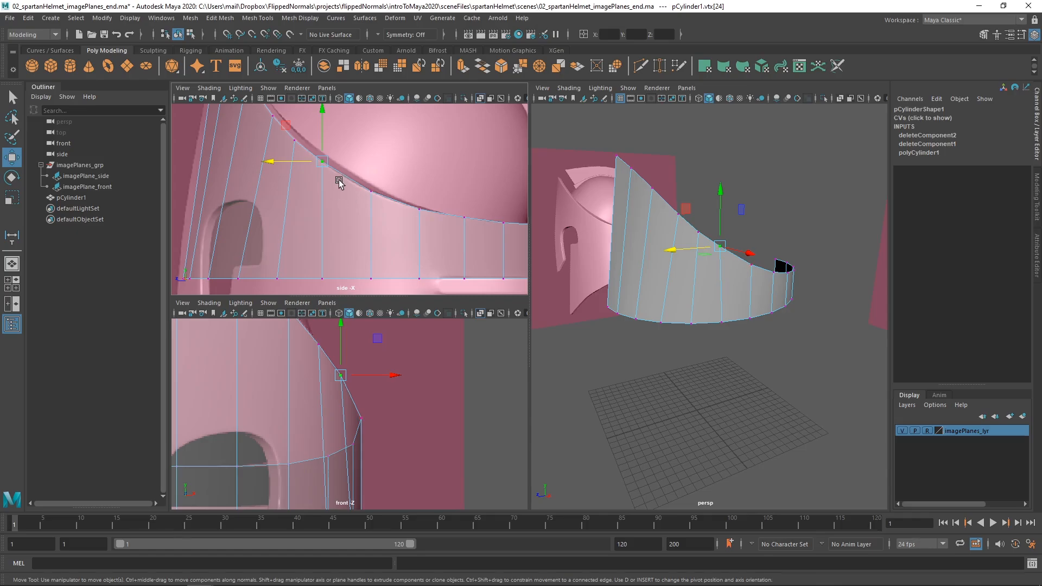
left_click_drag(320, 164, 325, 167)
middle_click_drag(311, 207, 355, 212, "alt")
right_click_drag(356, 213, 342, 232, "alt")
middle_click_drag(342, 231, 339, 209, "alt")
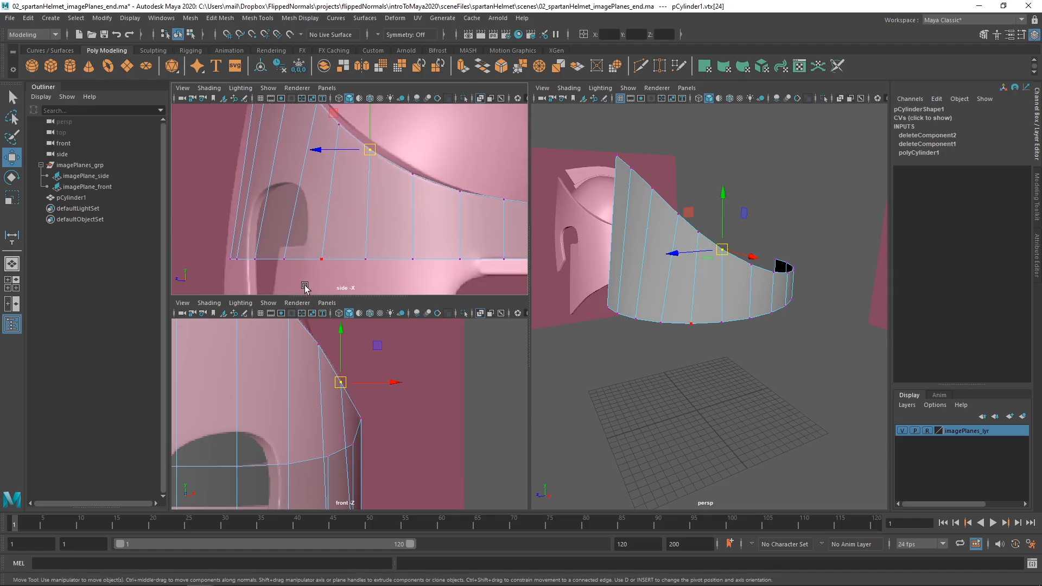
Try sliding the fifth lower-edge vertex backward in the side view, and undo the move.
left_click(322, 259)
left_click_drag(302, 260, 312, 262)
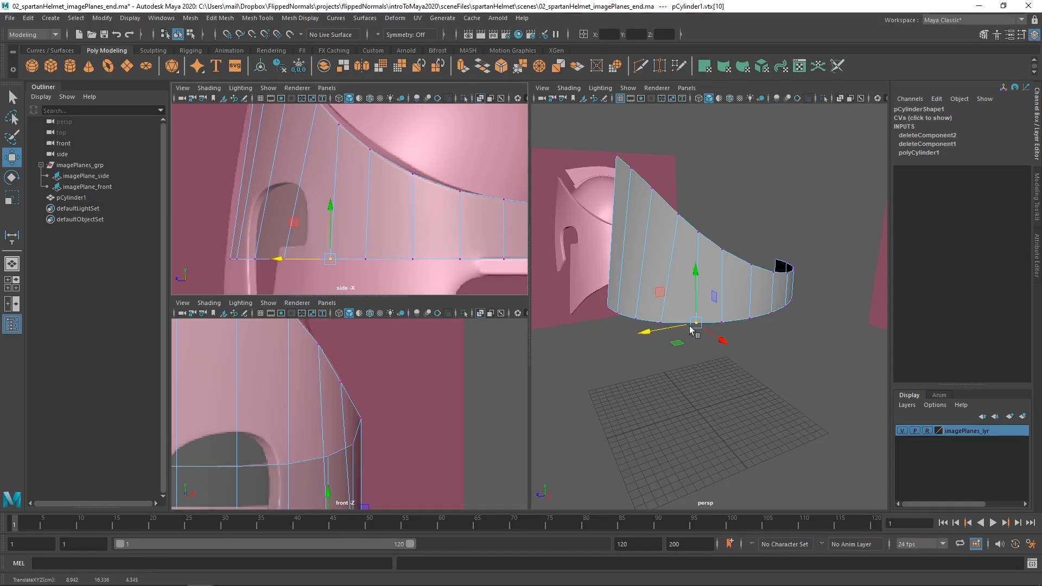
left_click_drag(690, 327, 661, 449, "alt")
key("ctrl+z")
Inspect the ring's curvature in perspective and undo the last moves of the sixth and fourth upper-edge vertices.
middle_click_drag(682, 391, 697, 318, "alt")
right_click_drag(697, 318, 710, 358, "alt")
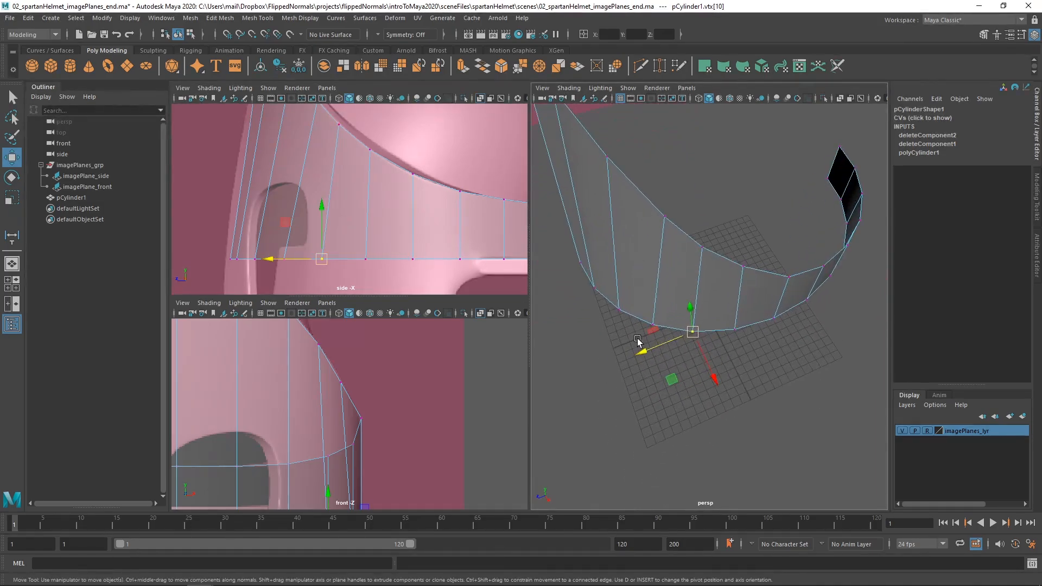
left_click_drag(638, 340, 700, 337, "alt")
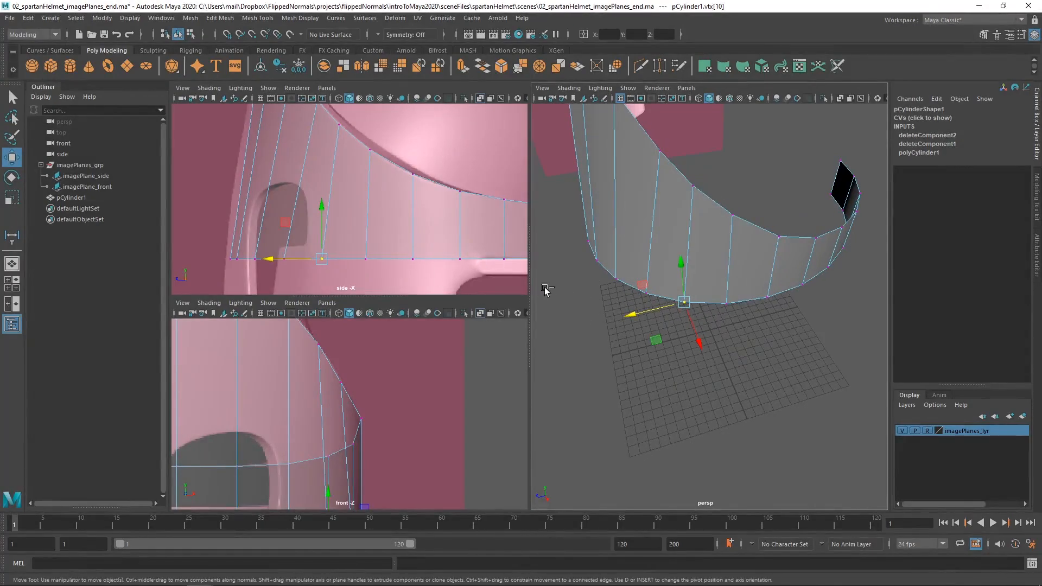
key("ctrl+z")
key("ctrl+z")
key("ctrl+z")
key("ctrl+z")
key("ctrl+z")
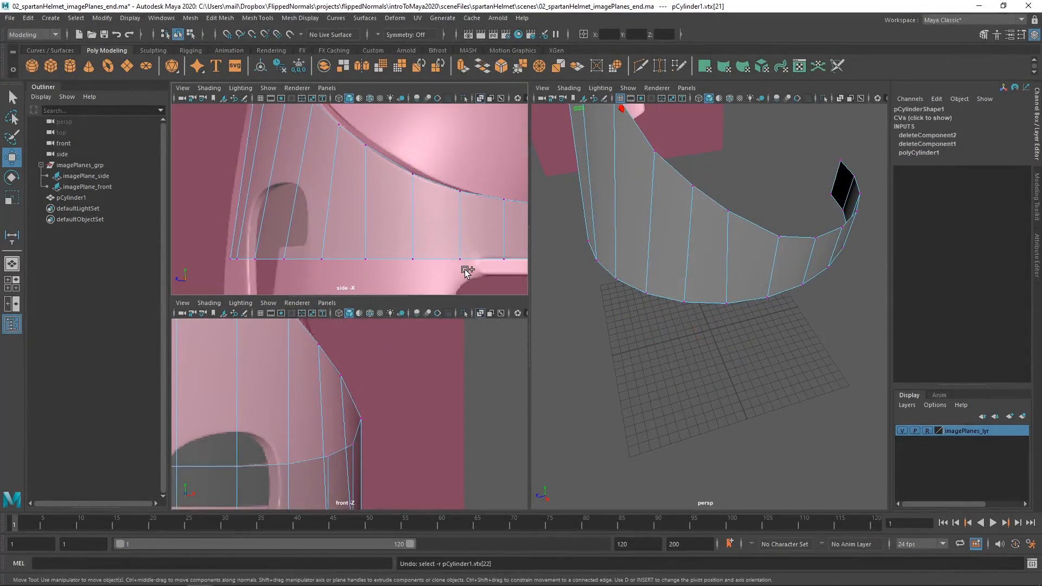
Nudge the fourth upper-edge vertex slightly up along the rim line and check the ring from the side in perspective.
right_click_drag(384, 211, 348, 196, "alt")
middle_click_drag(348, 197, 352, 263, "alt")
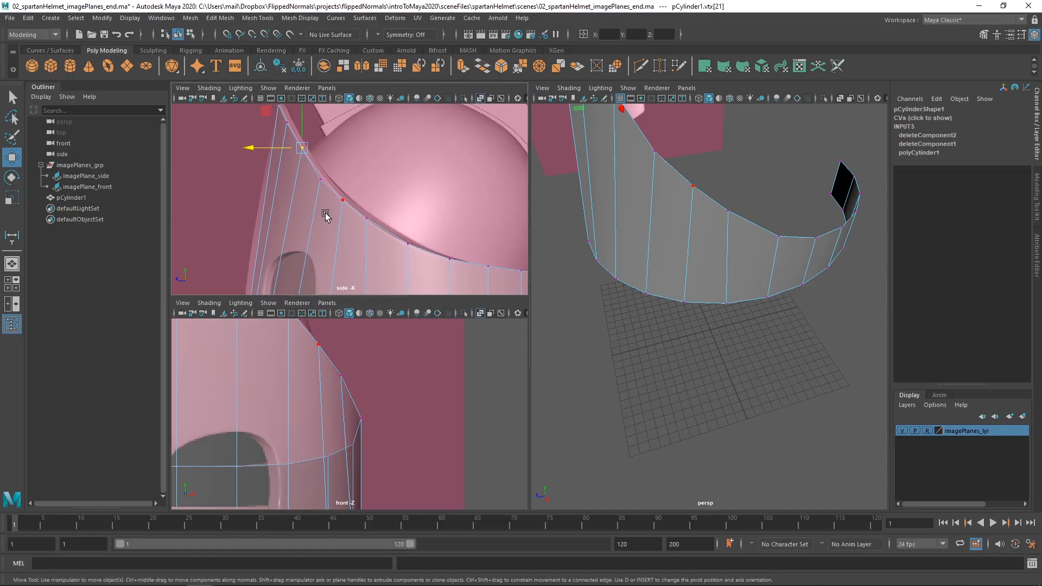
left_click(321, 179)
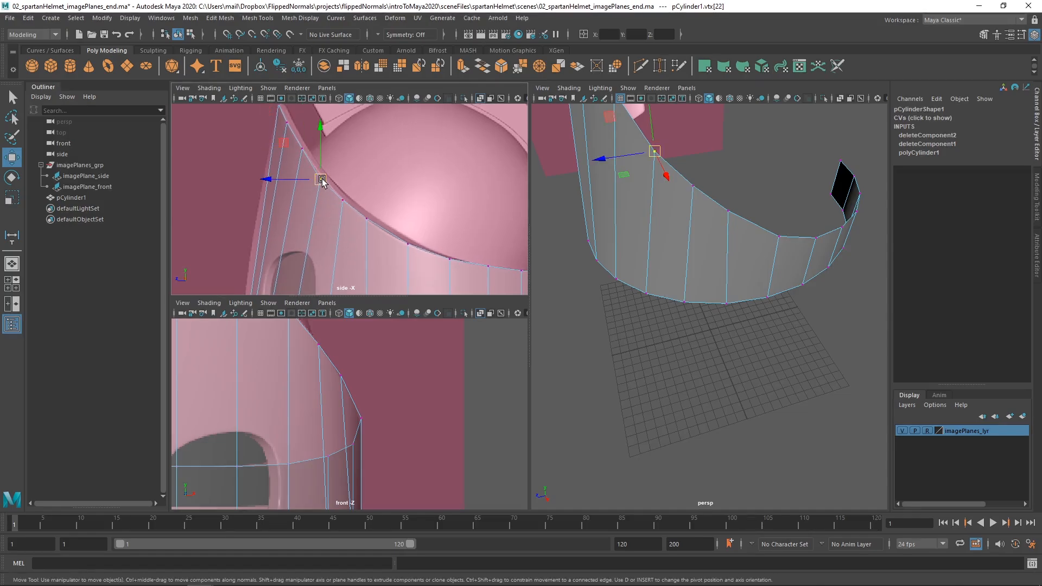
key("f")
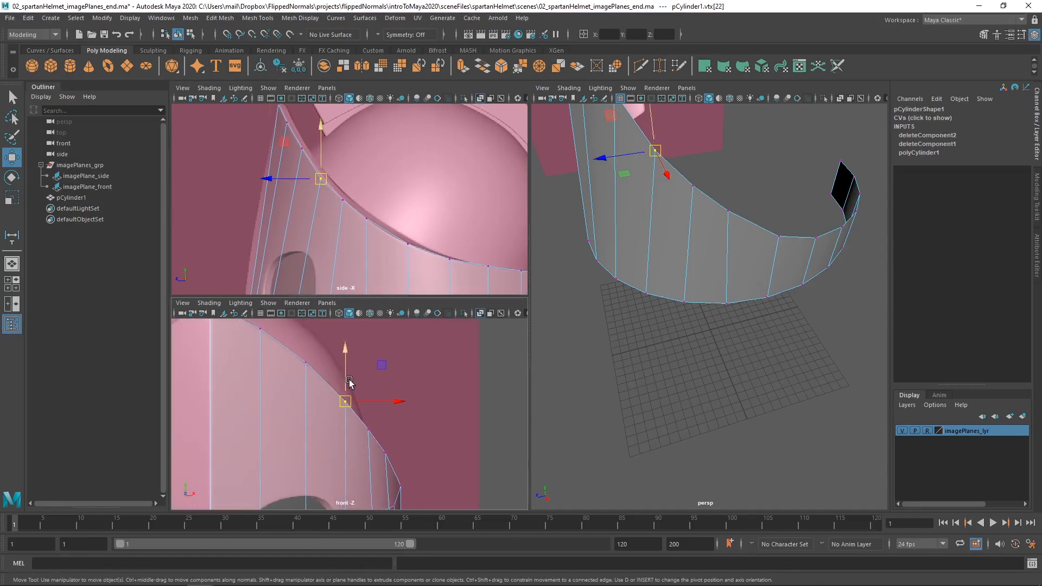
left_click_drag(662, 237, 666, 298, "alt")
scroll(351, 197, "down", 1)
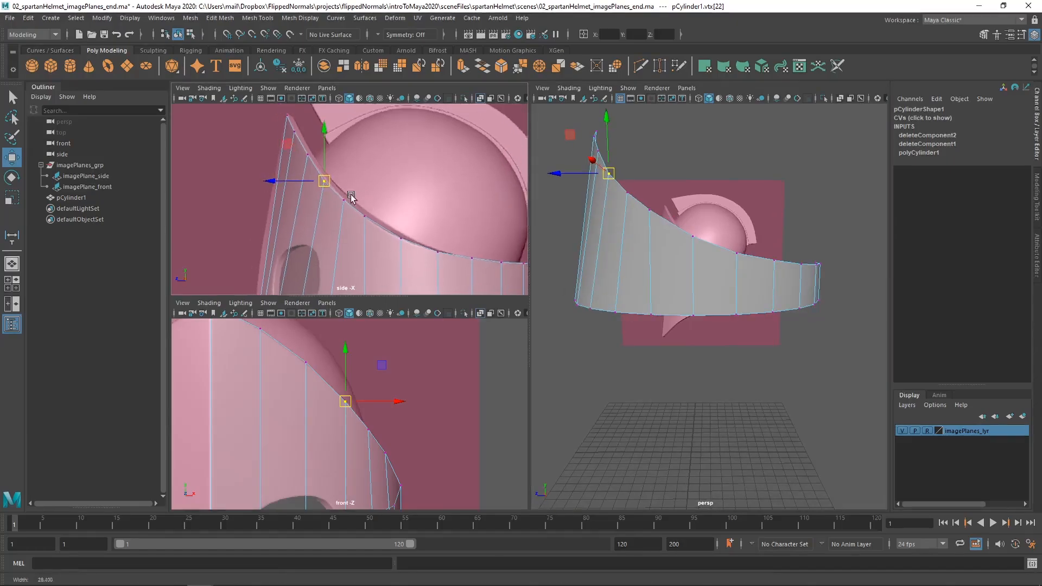
Raise the five frontmost lower-edge vertices together to the bottom of the eye opening in the side view.
middle_click_drag(382, 290, 318, 224, "alt")
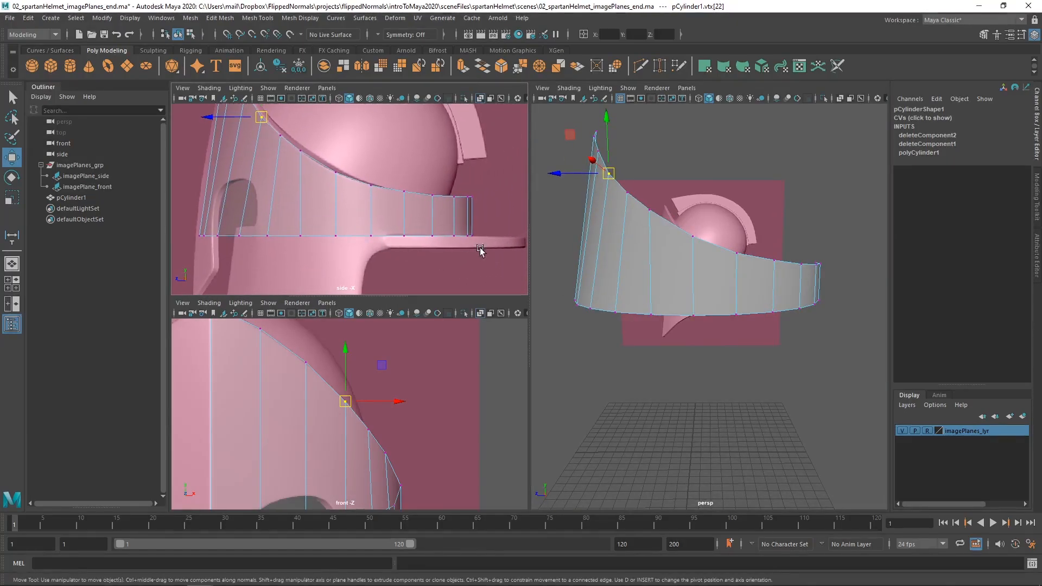
scroll(260, 239, "up", 2)
left_click_drag(207, 266, 322, 223)
scroll(280, 253, "up", 3)
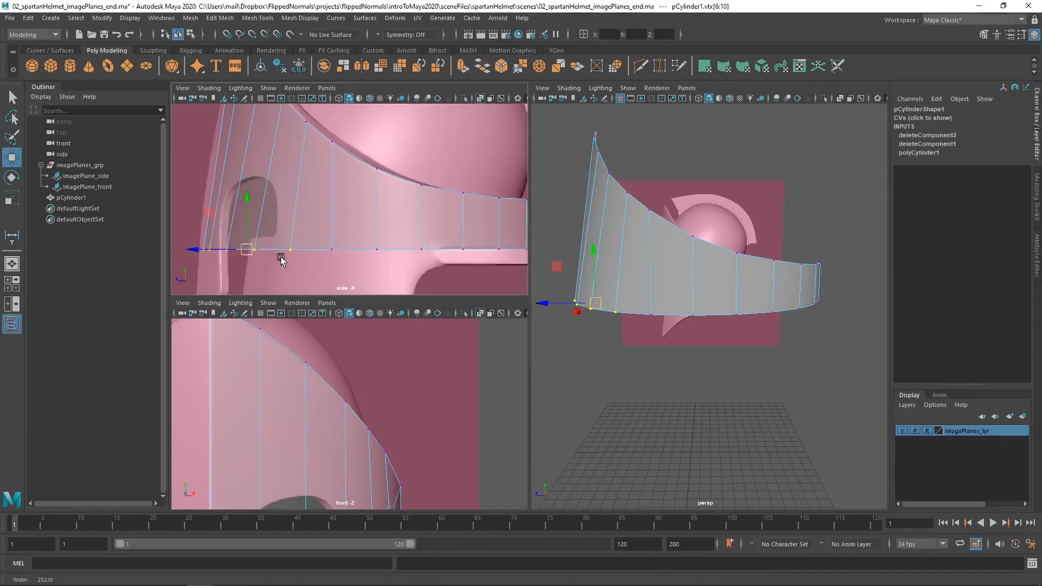
middle_click_drag(283, 246, 275, 217, "alt")
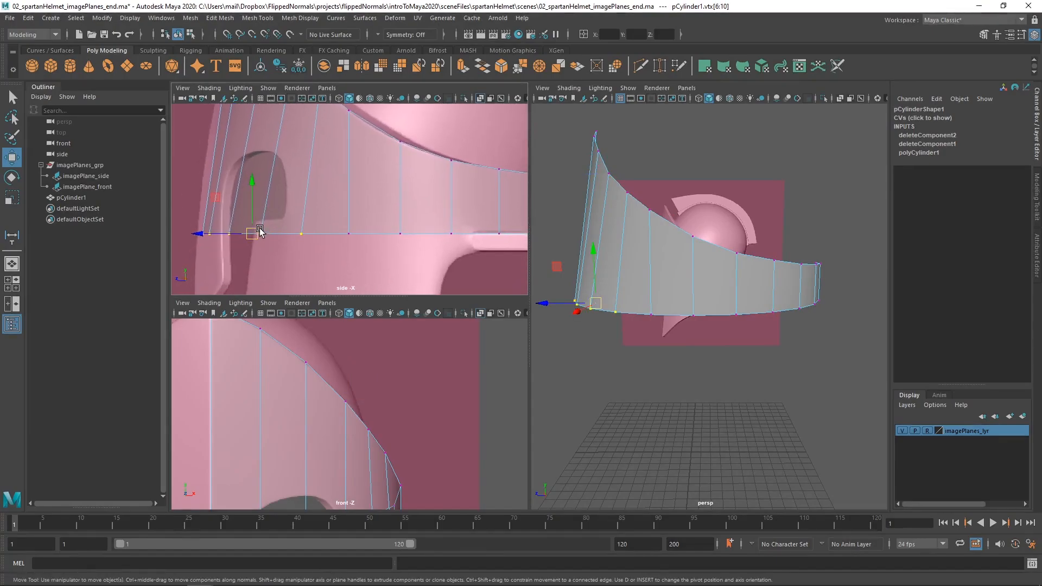
left_click_drag(256, 209, 255, 194)
Raise the sixth and seventh lower-edge vertices by decreasing amounts so the lower edge slopes smoothly in the side view.
left_click(349, 233)
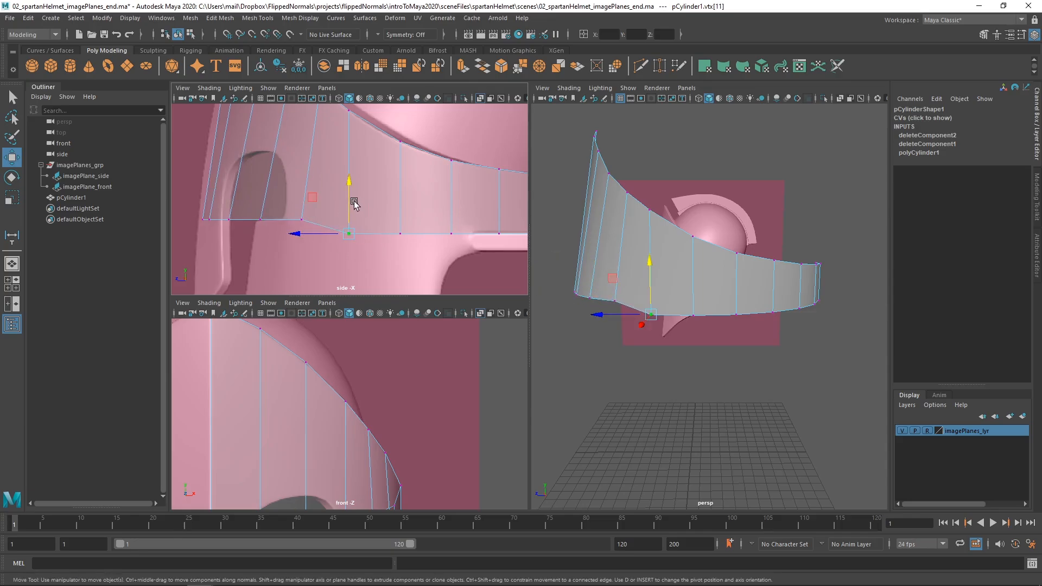
left_click_drag(349, 198, 402, 203)
left_click(400, 232)
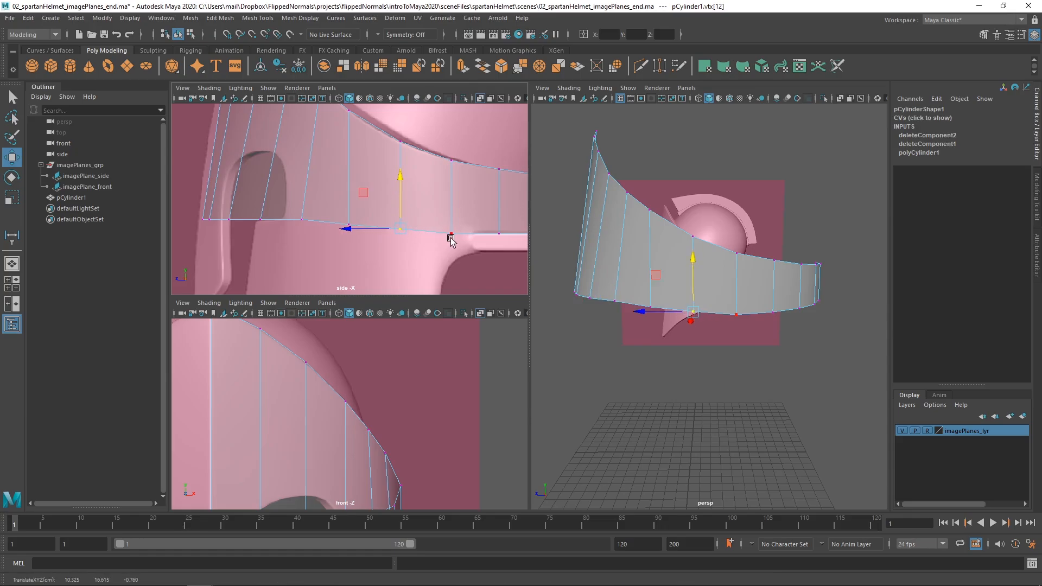
middle_click_drag(451, 237, 397, 232, "alt")
right_click_drag(397, 231, 458, 233, "alt")
Refine the lower edge's slope by raising the seventh lower-edge vertex slightly further.
middle_click_drag(294, 227, 348, 227, "alt")
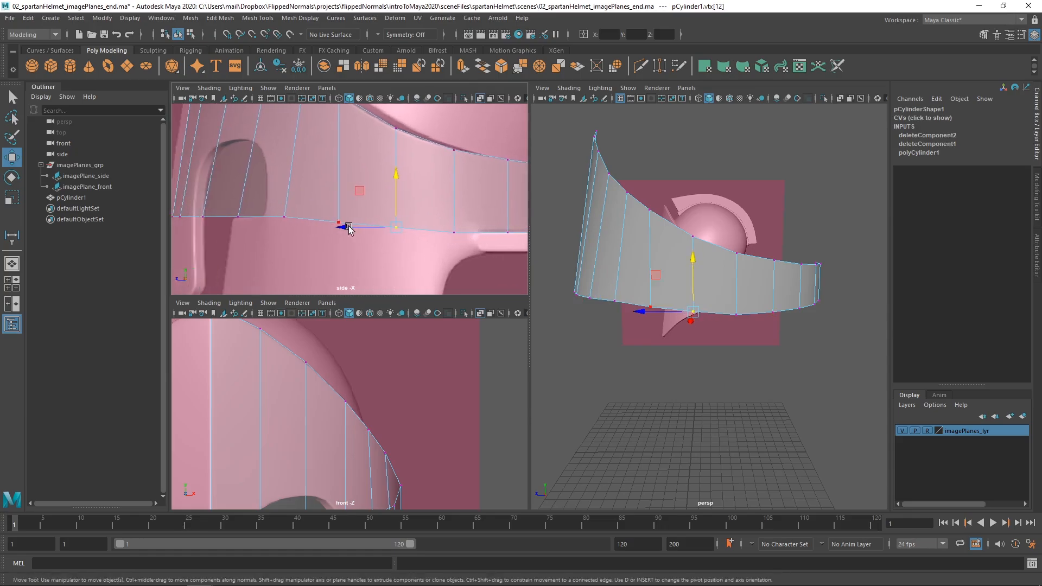
right_click_drag(348, 226, 288, 228, "alt")
left_click_drag(278, 223, 338, 203)
left_click(356, 205)
key("ctrl+z")
left_click(395, 213)
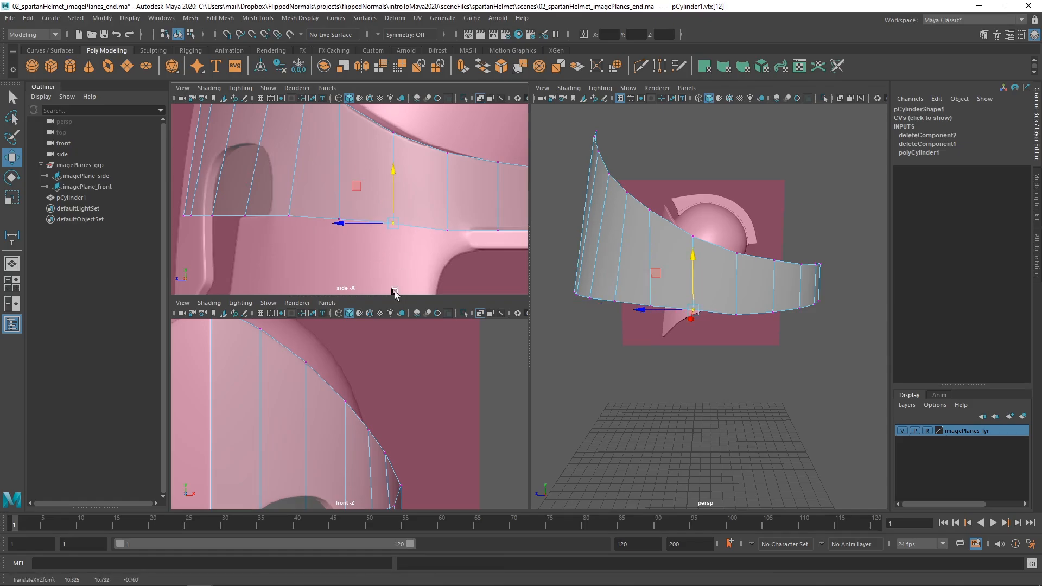
Check the lower edge in the front view and raise the eighth lower-edge vertex slightly in the side view.
scroll(329, 407, "down", 2)
middle_click_drag(310, 429, 320, 309, "alt")
middle_click_drag(338, 405, 337, 418, "alt")
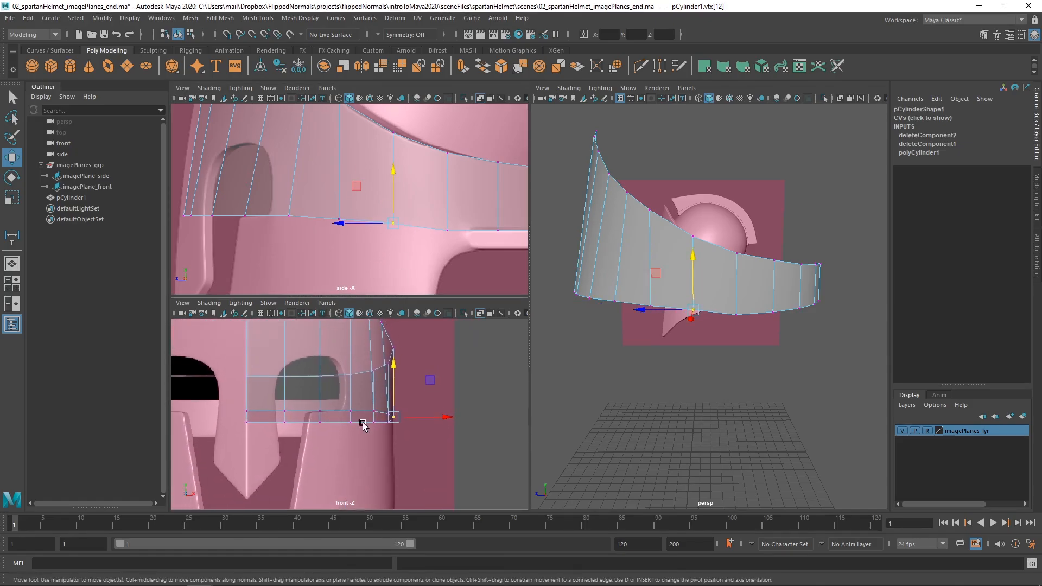
scroll(355, 196, "down", 2)
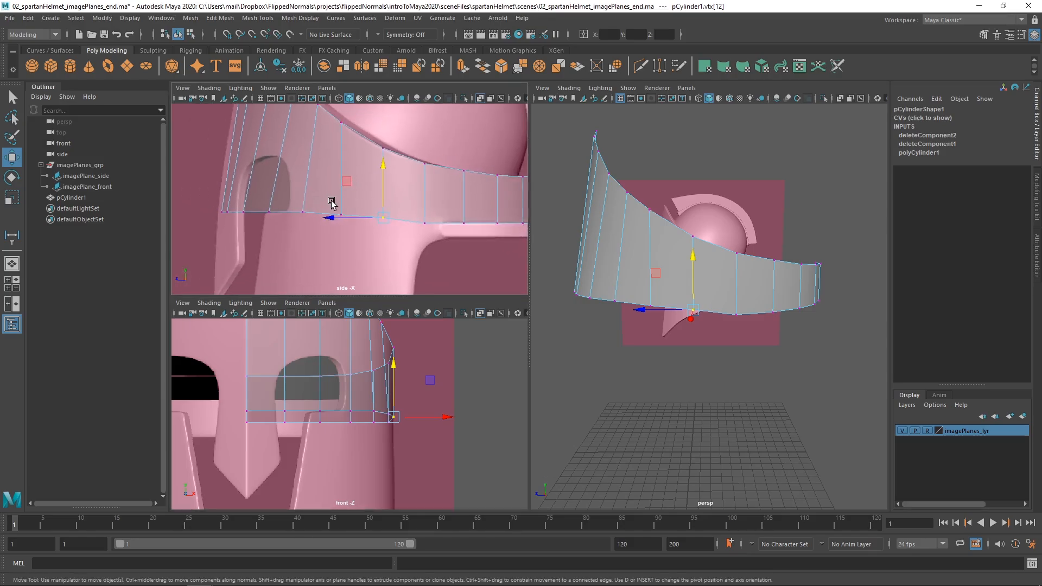
middle_click_drag(354, 200, 327, 244, "alt")
left_click(357, 256)
left_click_drag(357, 232, 356, 227)
Align the sixth upper-edge vertex's move axis with the next vertex back and slide it along that edge to even the spacing.
left_click_drag(673, 302, 645, 321, "alt")
left_click(676, 299)
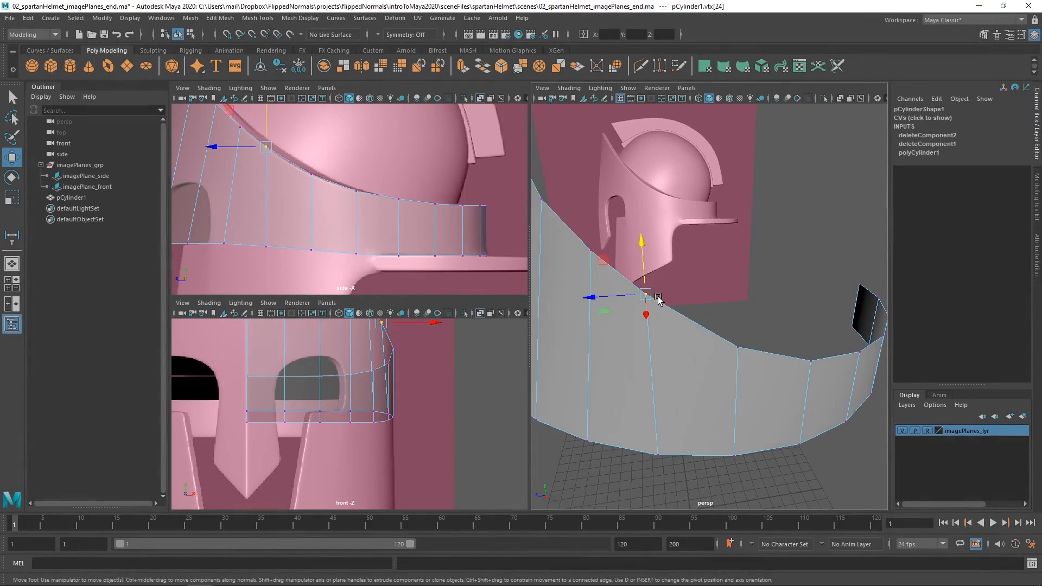
key("d")
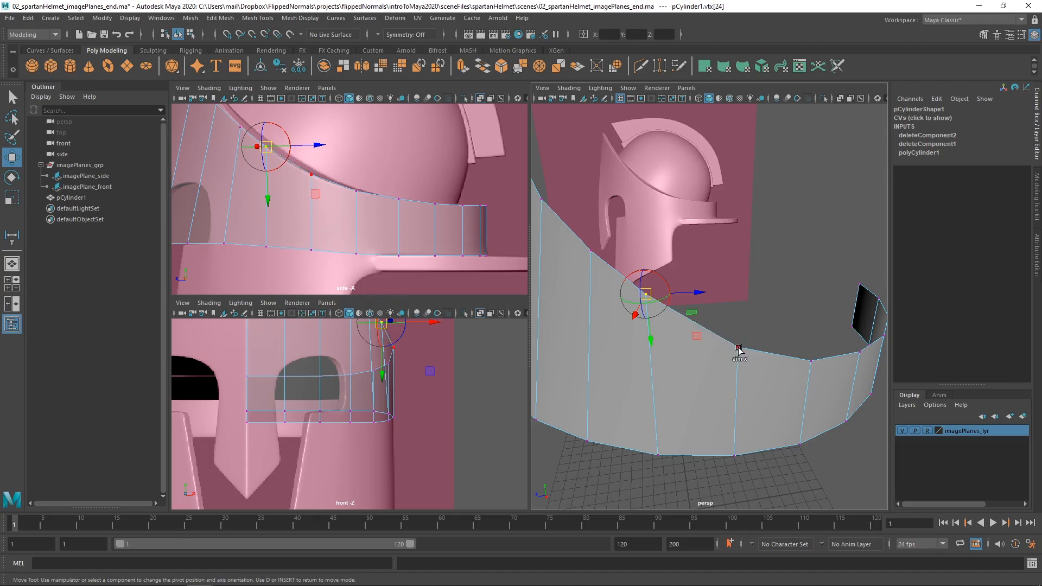
left_click(738, 348)
key("d")
left_click_drag(699, 330, 705, 332)
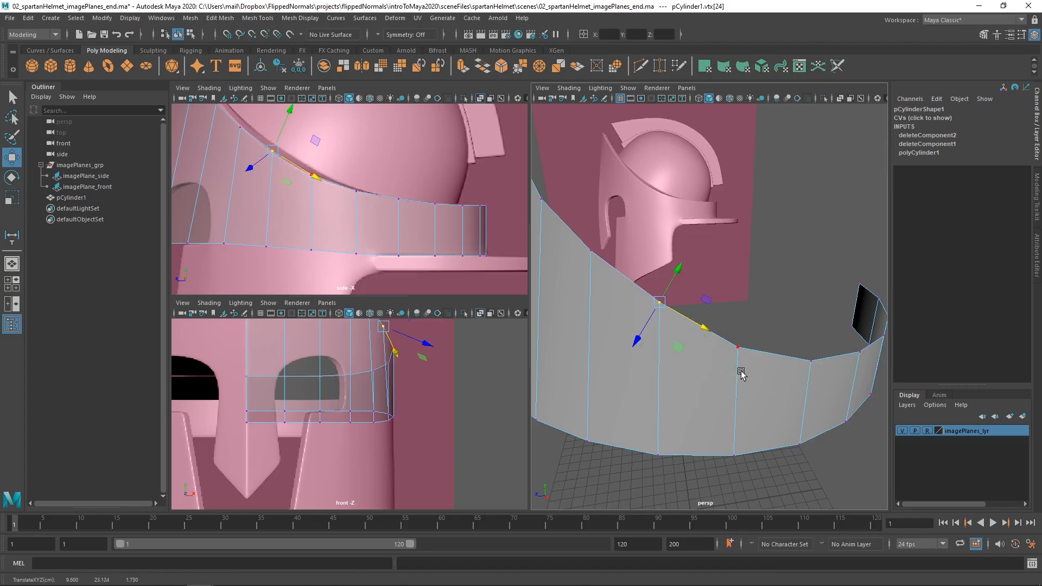
Inspect the ring's vertex spacing from several perspective angles and return to object selection.
left_click_drag(738, 372, 671, 408, "alt")
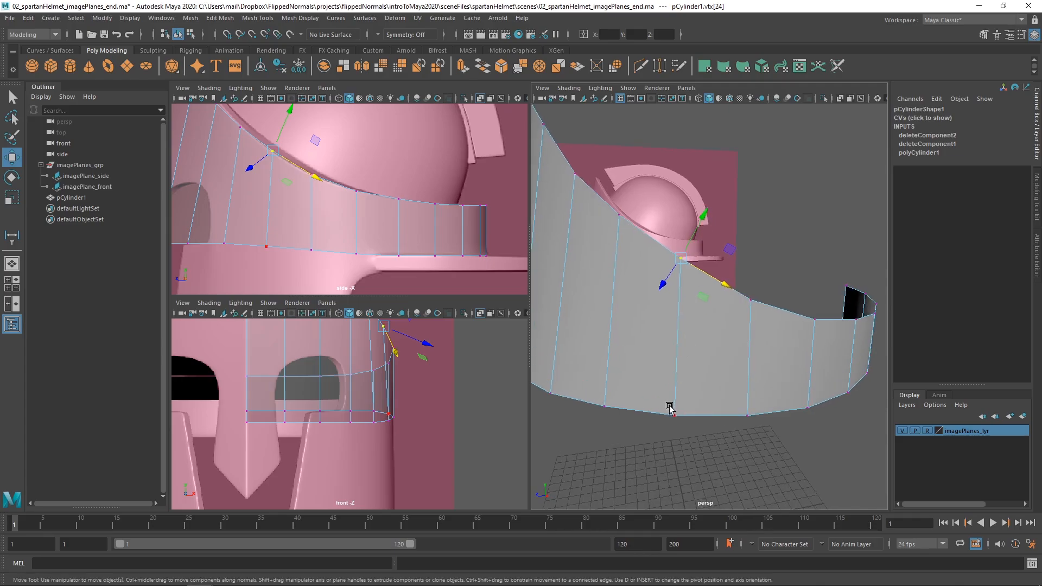
left_click_drag(685, 363, 669, 393, "alt")
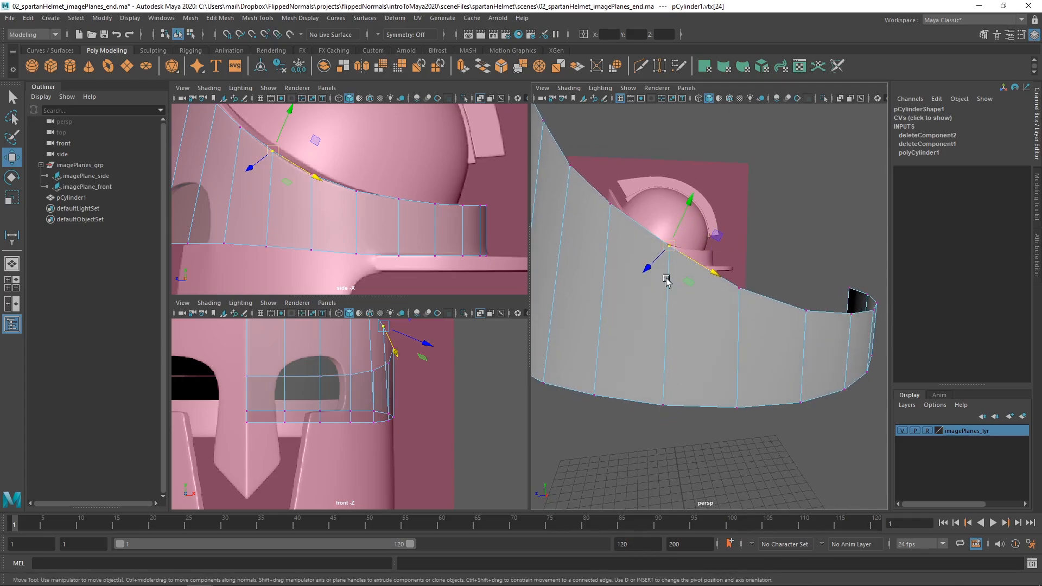
left_click_drag(666, 280, 639, 333, "alt")
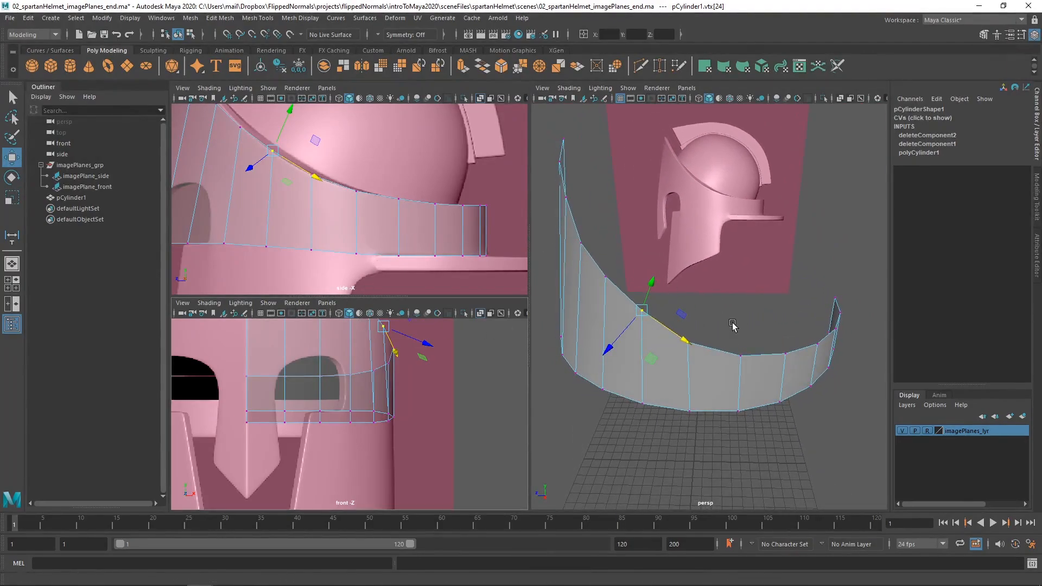
left_click_drag(732, 325, 679, 328, "alt")
key("F8")
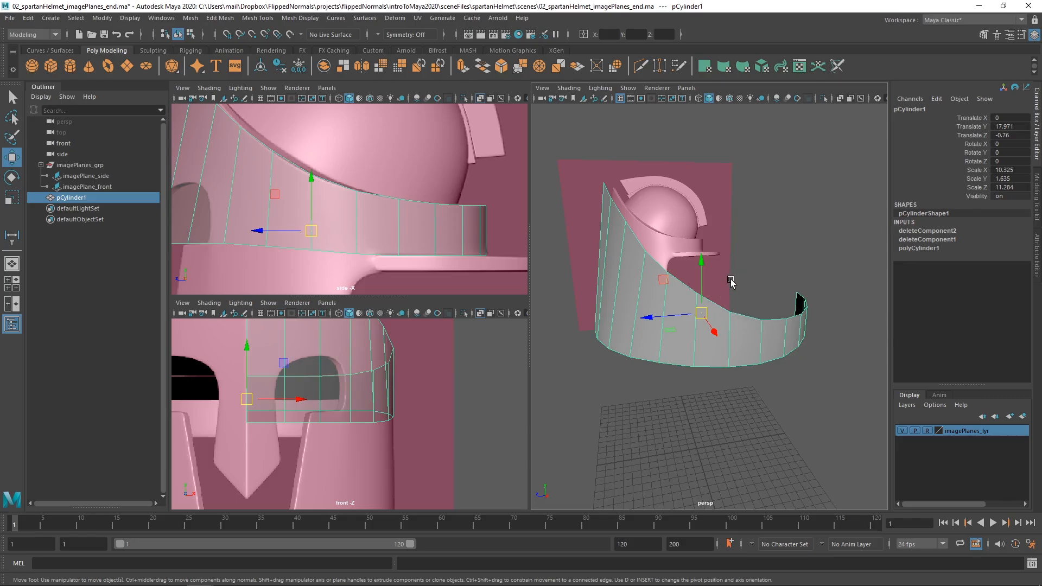
Compare the deselected ring with the helmet's rim in the side view, and reselect the ring.
right_click_drag(345, 255, 326, 249, "alt")
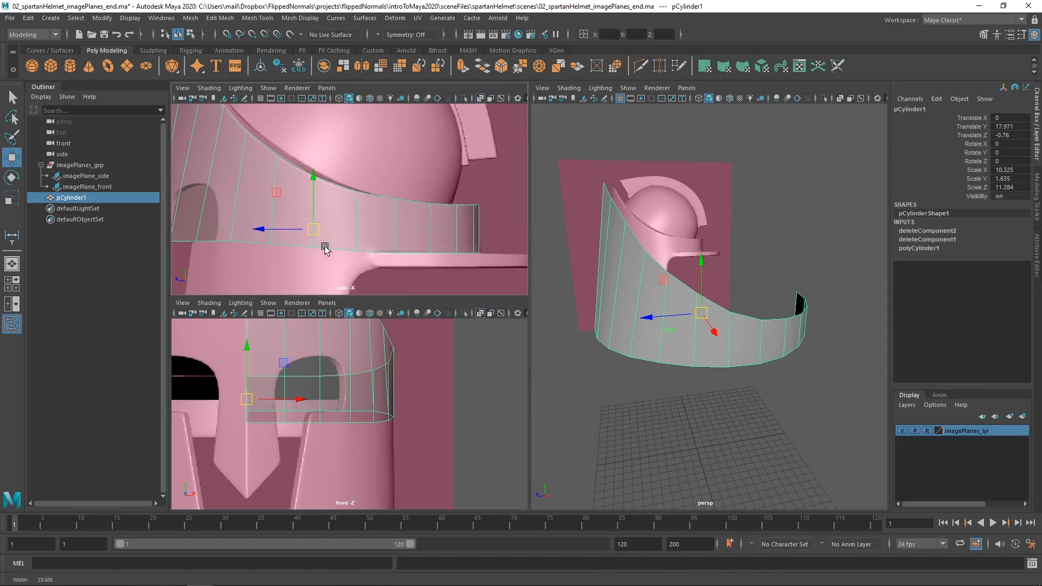
middle_click_drag(325, 249, 306, 301, "alt")
right_click_drag(385, 217, 359, 209, "alt")
middle_click_drag(358, 210, 340, 255, "alt")
left_click(413, 210)
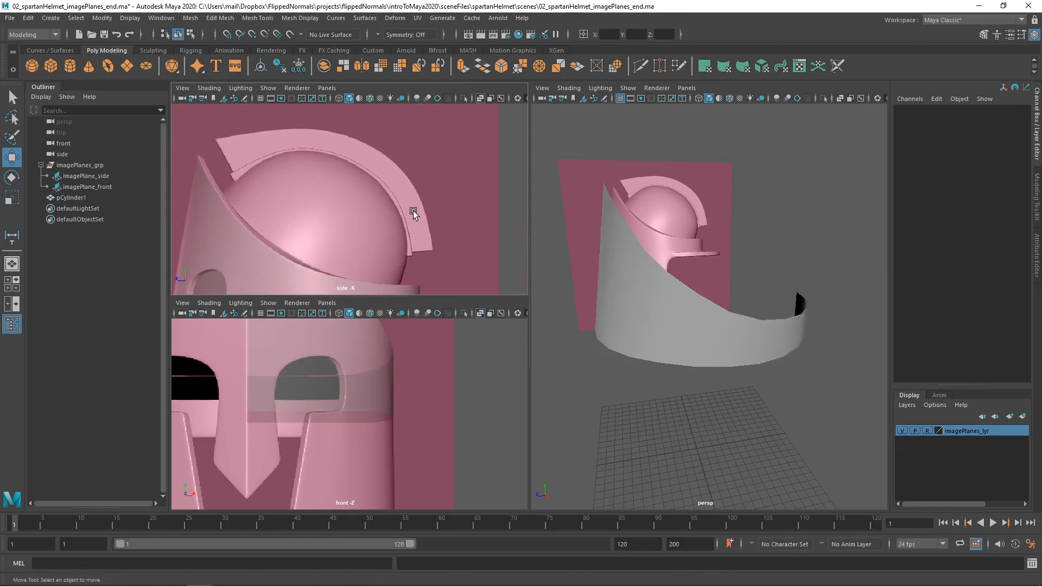
left_click(237, 249)
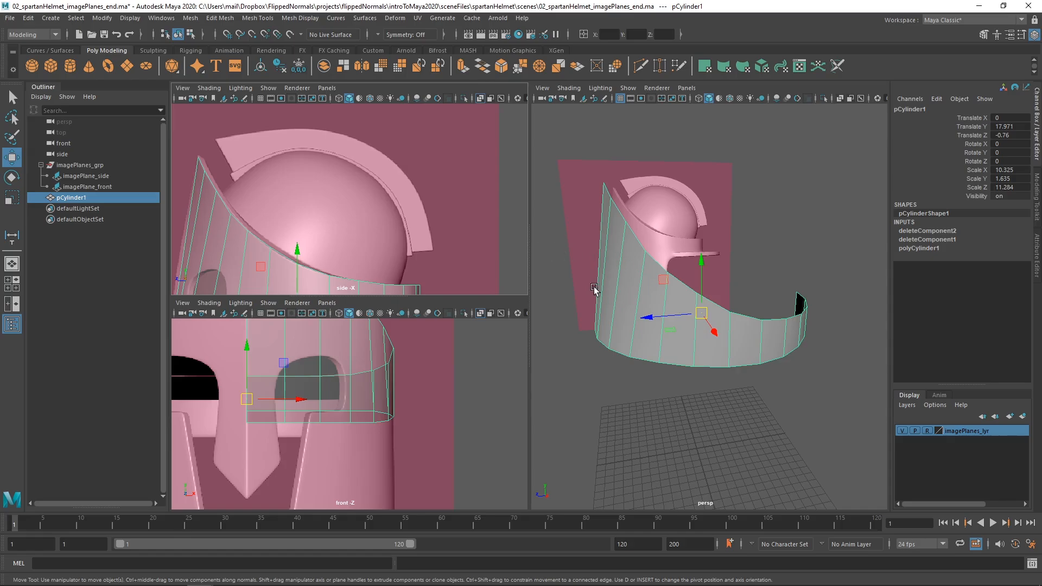
Deselect the ring and create a polygon sphere as the base for the helmet's dome.
scroll(360, 191, "down", 3)
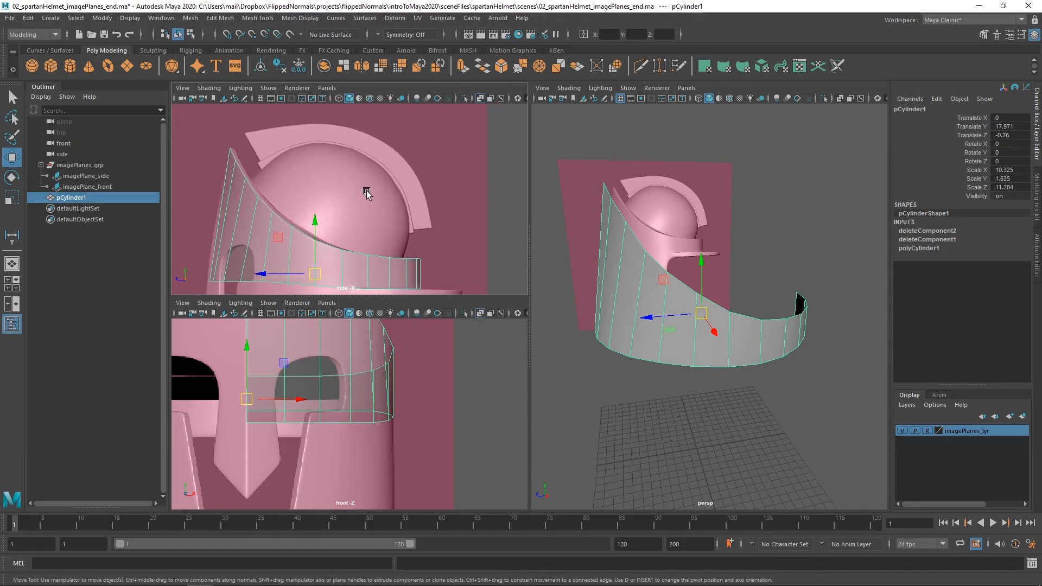
left_click(724, 284)
left_click_drag(724, 284, 682, 303, "alt")
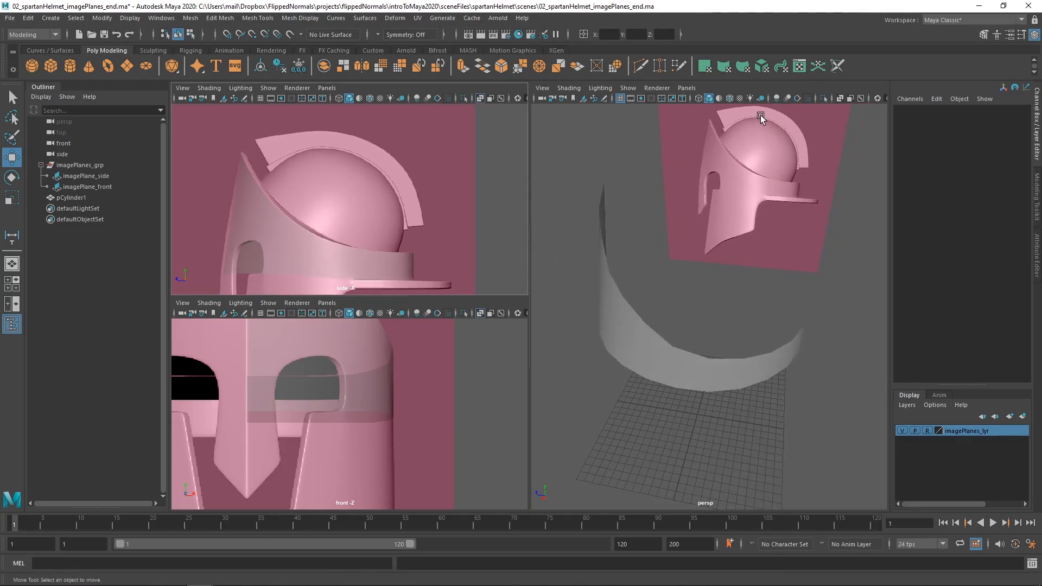
scroll(311, 206, "up", 2)
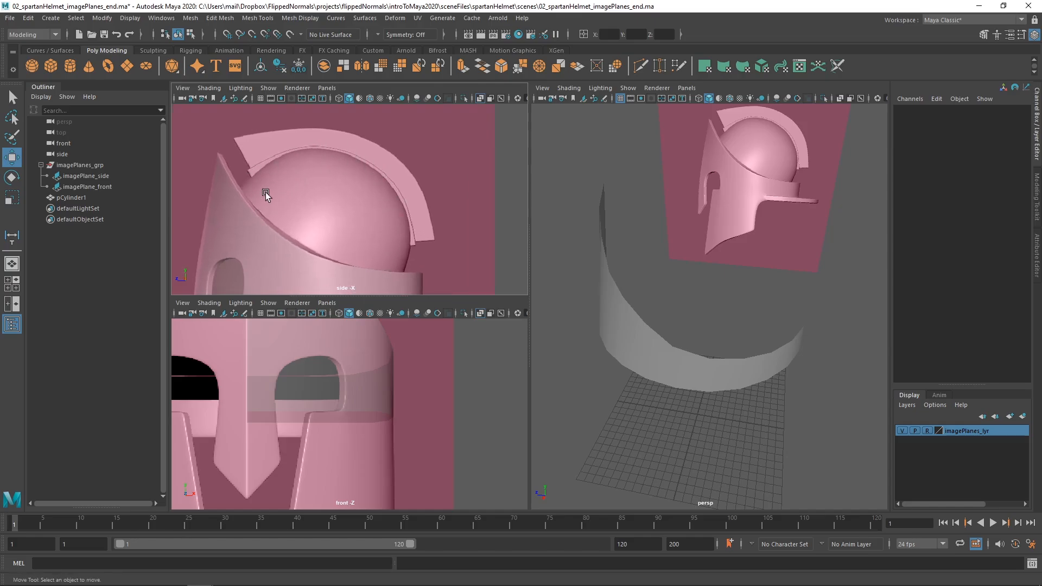
right_click(660, 259, "shift")
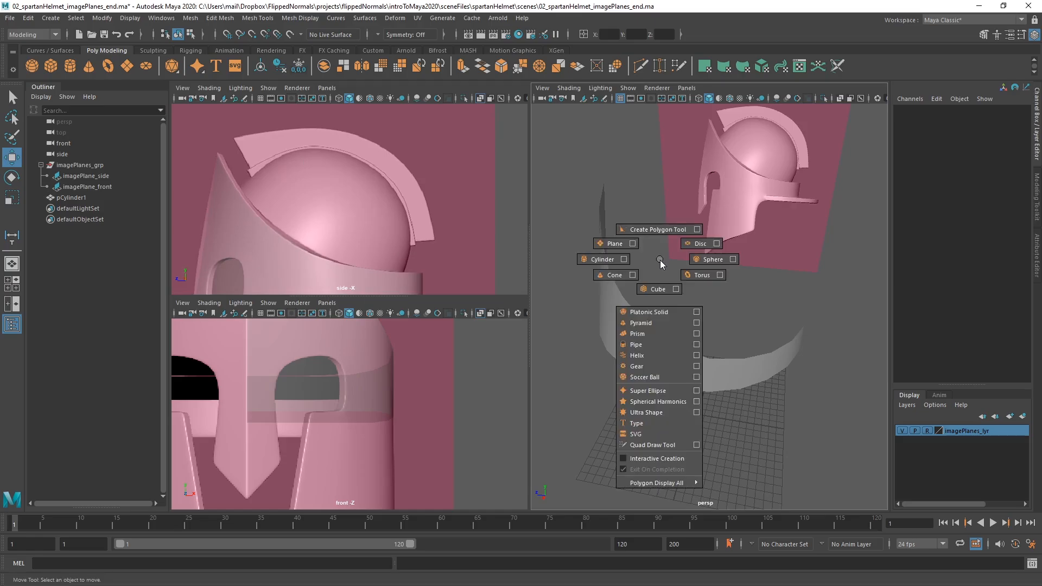
left_click(703, 259)
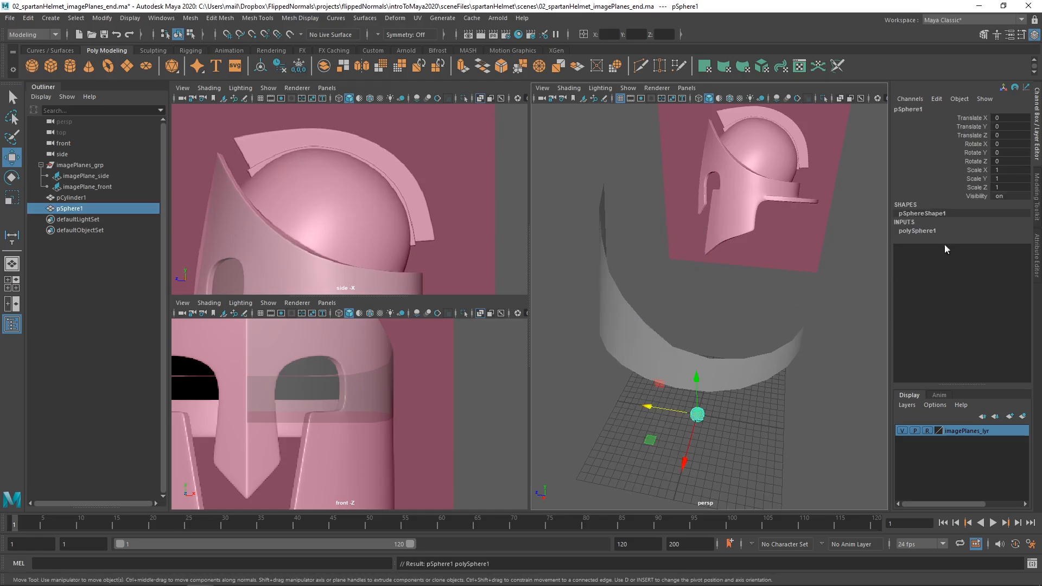
Set the new sphere's axis subdivisions to 24 and frame it in the perspective view.
left_click(928, 231)
double_click(927, 231)
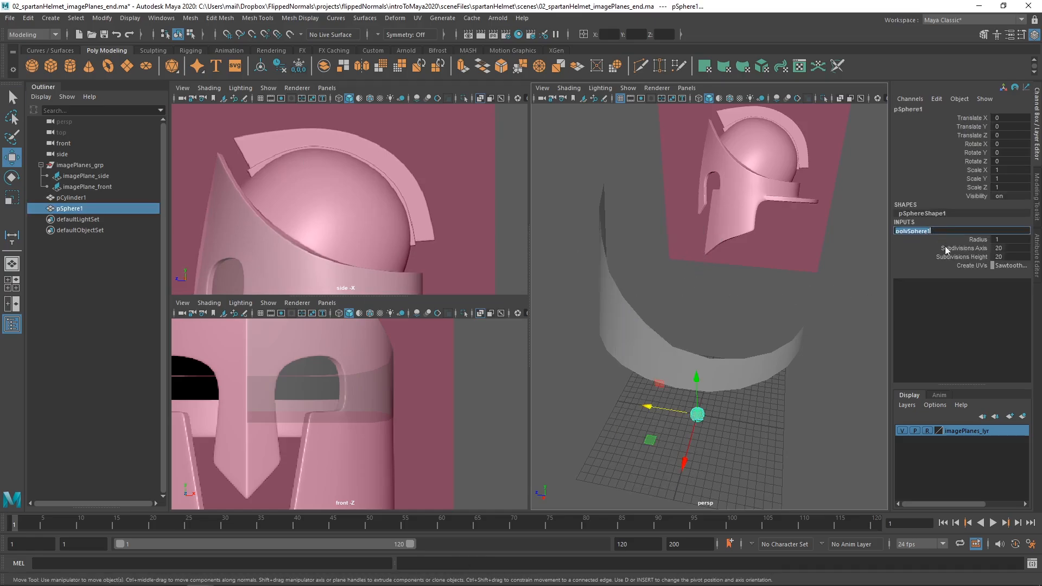
left_click(1003, 248)
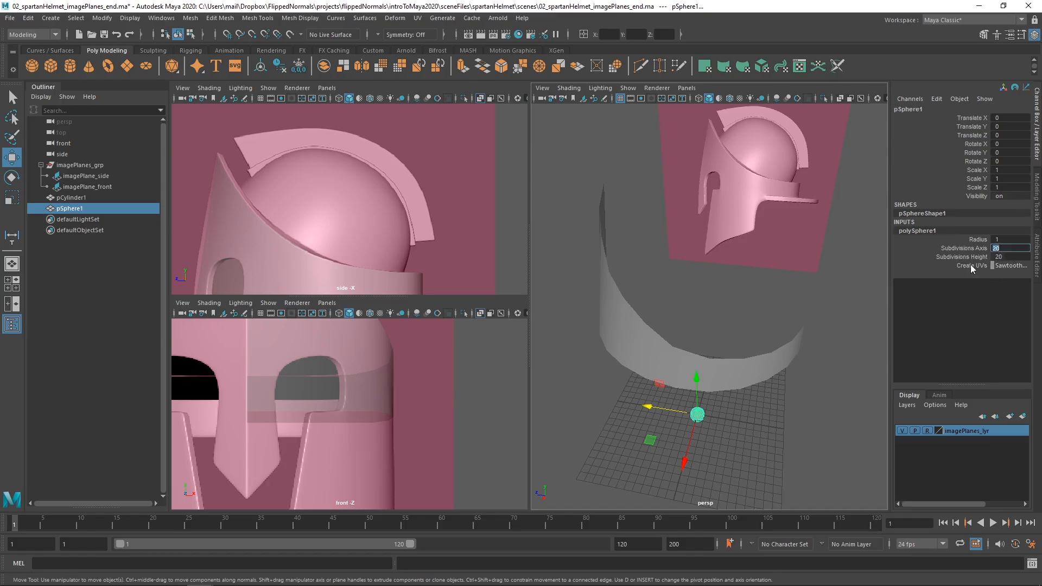
type("2")
key("Return")
key("f")
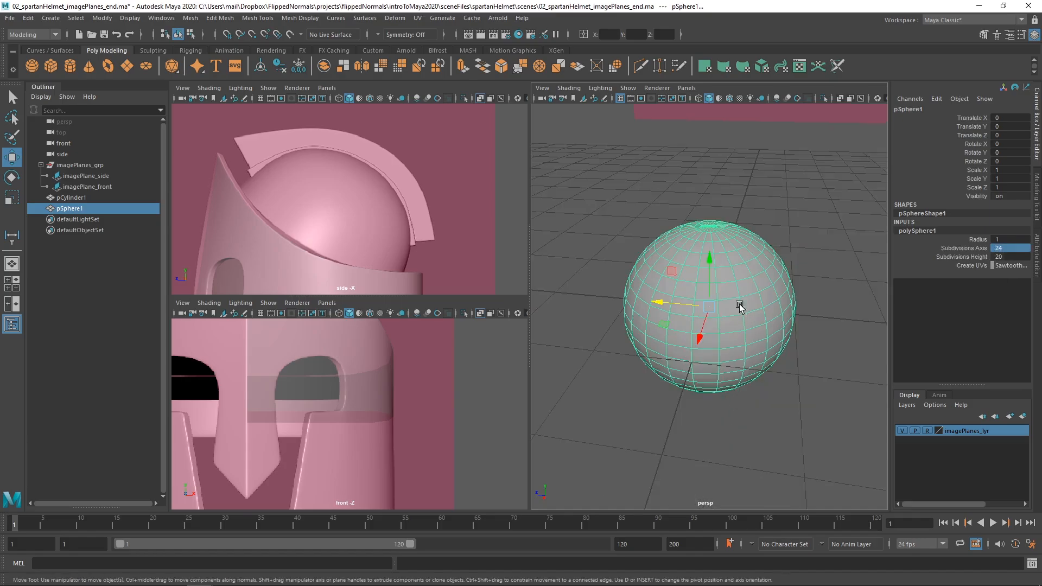
scroll(730, 295, "up", 3)
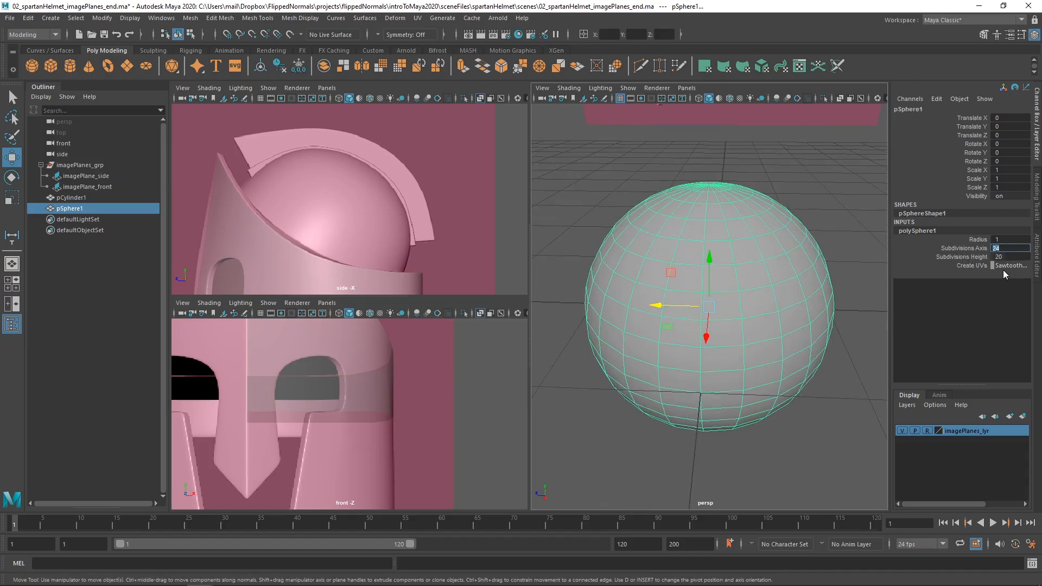
Try 6 height subdivisions on the sphere and settle on 8.
left_click(964, 248)
mouse_move(753, 280)
middle_mouse_down()
mouse_move(623, 285)
mouse_move(750, 279)
middle_mouse_up()
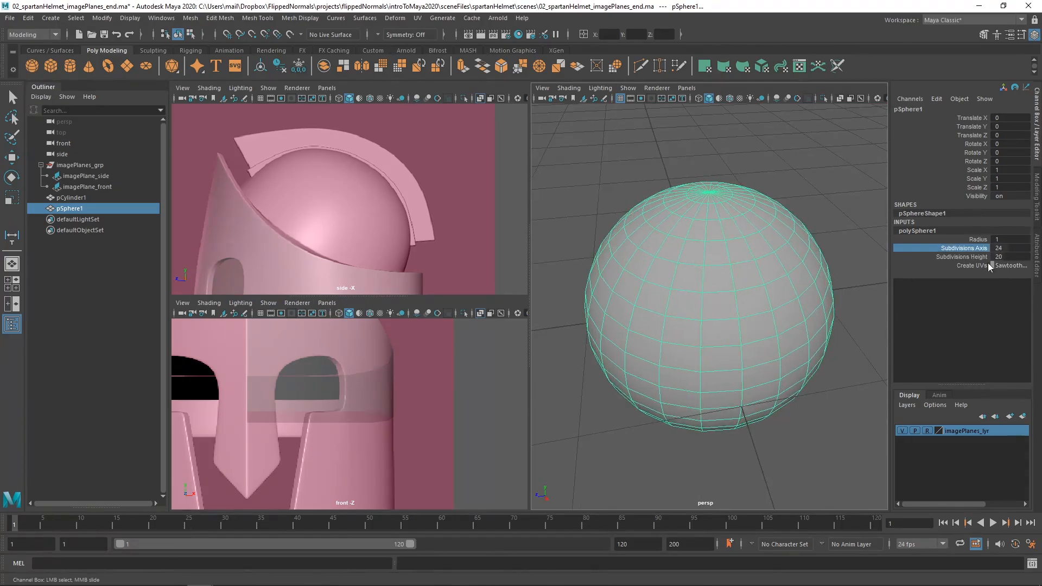
left_click(1004, 256)
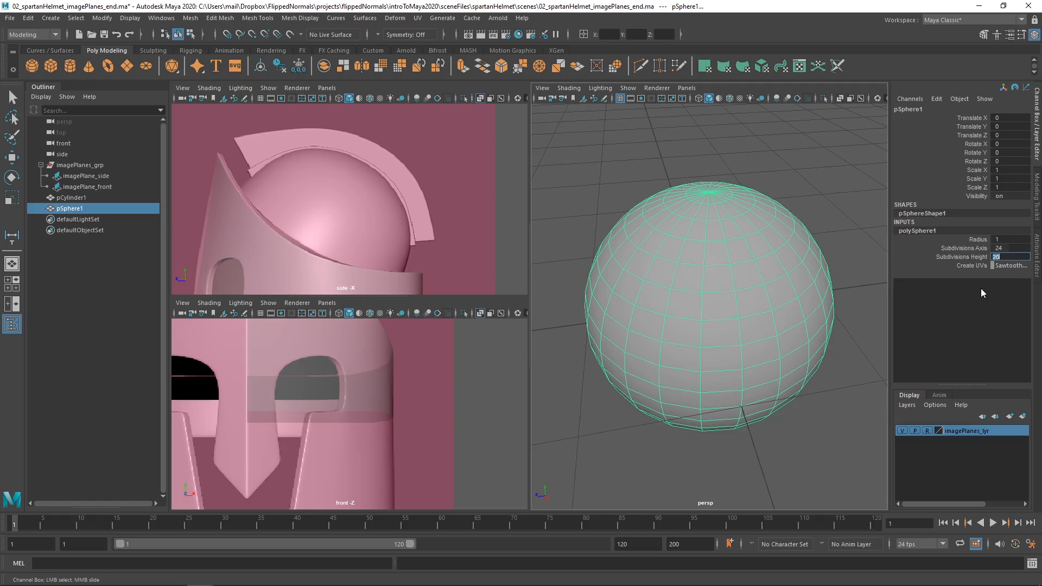
type("6")
key("Return")
right_click_drag(703, 247, 703, 267, "alt")
mouse_move(703, 267)
left_mouse_down("alt")
mouse_move(665, 258)
mouse_move(706, 283)
mouse_move(706, 272)
left_mouse_up("alt")
type("8")
key("Return")
mouse_move(706, 273)
right_mouse_down("alt")
mouse_move(723, 288)
mouse_move(704, 267)
right_mouse_up("alt")
middle_click_drag(705, 268, 698, 267, "alt")
right_click_drag(698, 267, 630, 272, "alt")
left_click_drag(630, 272, 625, 248, "alt")
Move the sphere up onto the helmet's dome in the side view, to about Y 26.48 and Z -4.278.
right_click_drag(370, 252, 293, 224, "alt")
middle_click_drag(356, 291, 382, 221, "alt")
right_click_drag(381, 221, 365, 212, "alt")
middle_click_drag(365, 212, 385, 178, "alt")
key("w")
key("ctrl+z")
left_click_drag(343, 291, 363, 168)
middle_click_drag(384, 233, 391, 277, "alt")
right_click_drag(392, 277, 480, 234, "alt")
middle_click_drag(481, 234, 451, 226, "alt")
scroll(360, 196, "up", 2)
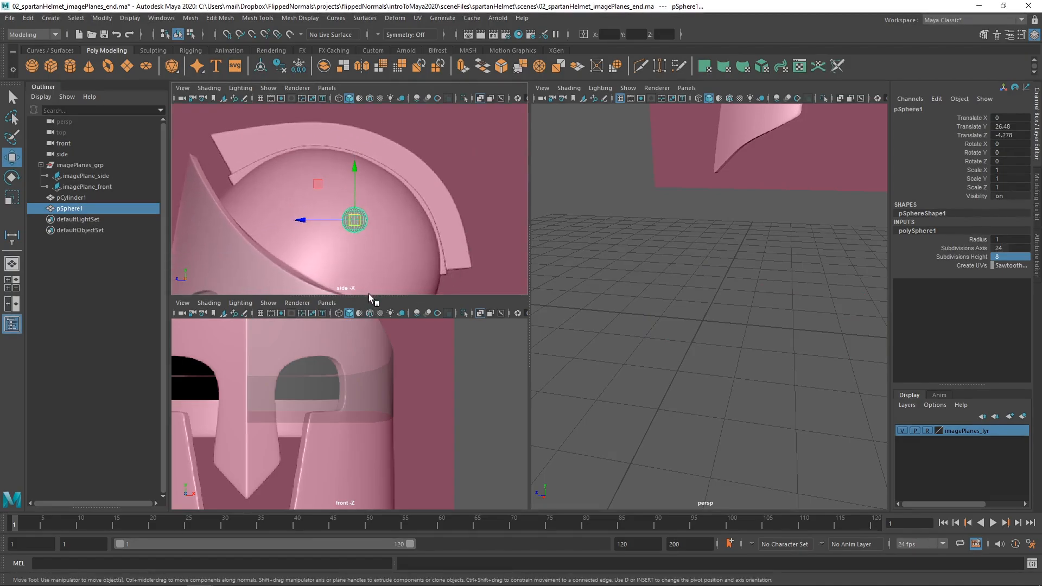
Enlarge the side view, scale the sphere uniformly to about 8.575 and move it over the dome at about Y 23.924, Z -2.021.
left_click_drag(369, 295, 335, 509)
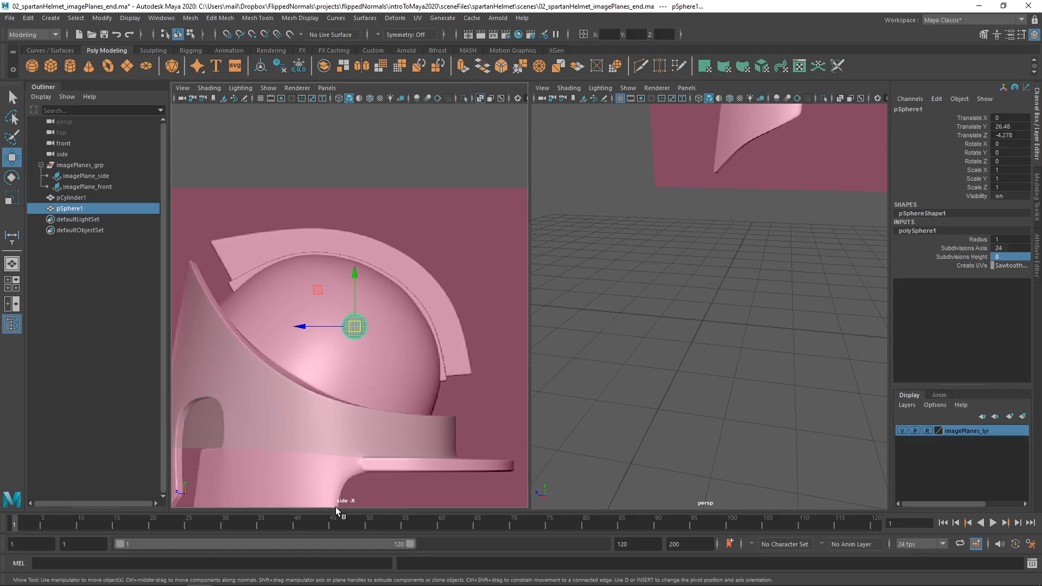
mouse_move(336, 507)
left_mouse_down()
mouse_move(355, 325)
mouse_move(333, 510)
left_mouse_up()
scroll(366, 371, "up", 5)
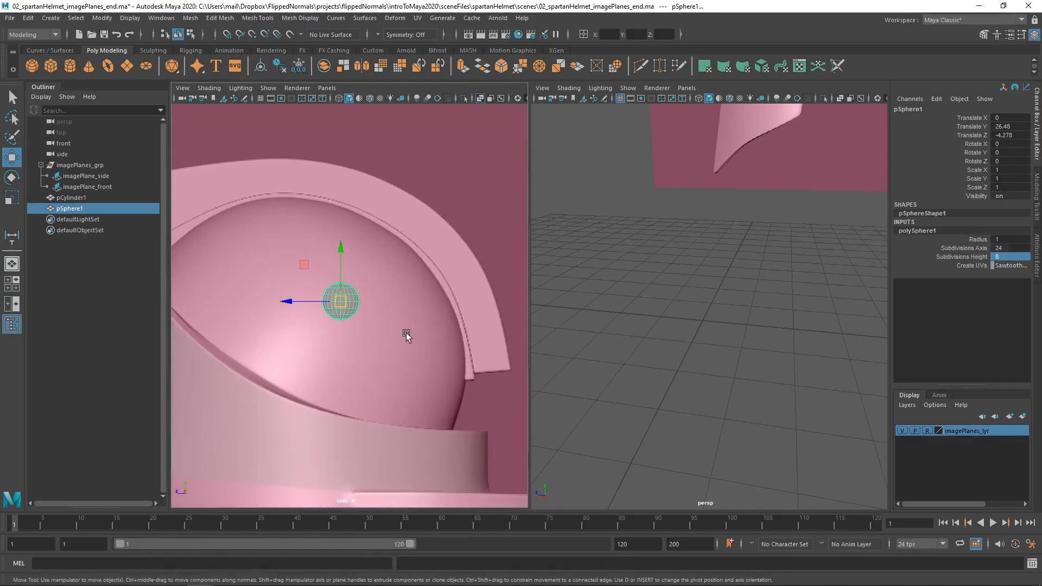
key("r")
left_click_drag(344, 295, 503, 284)
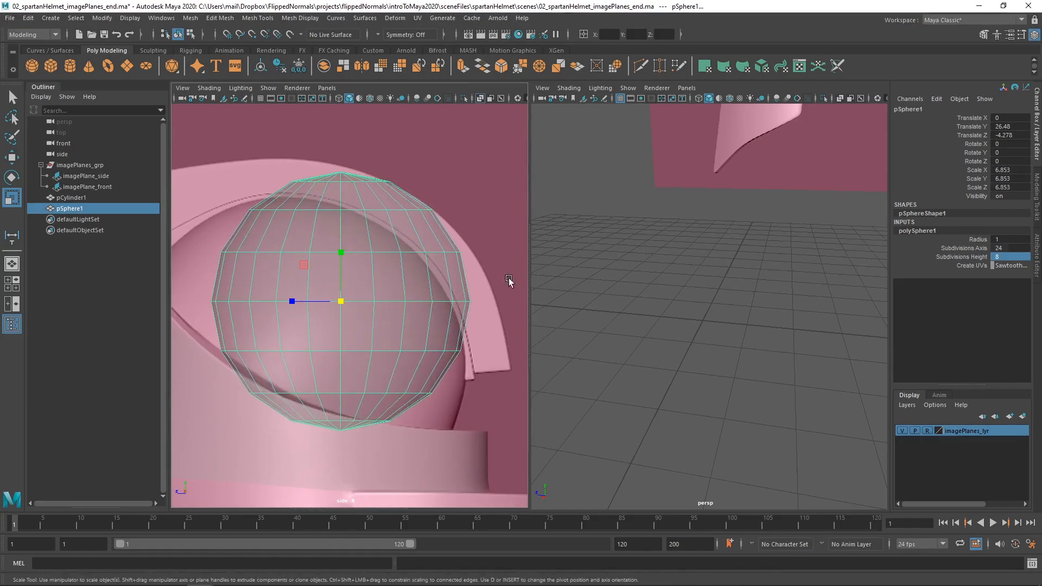
scroll(501, 283, "down", 3)
left_click_drag(353, 297, 388, 293)
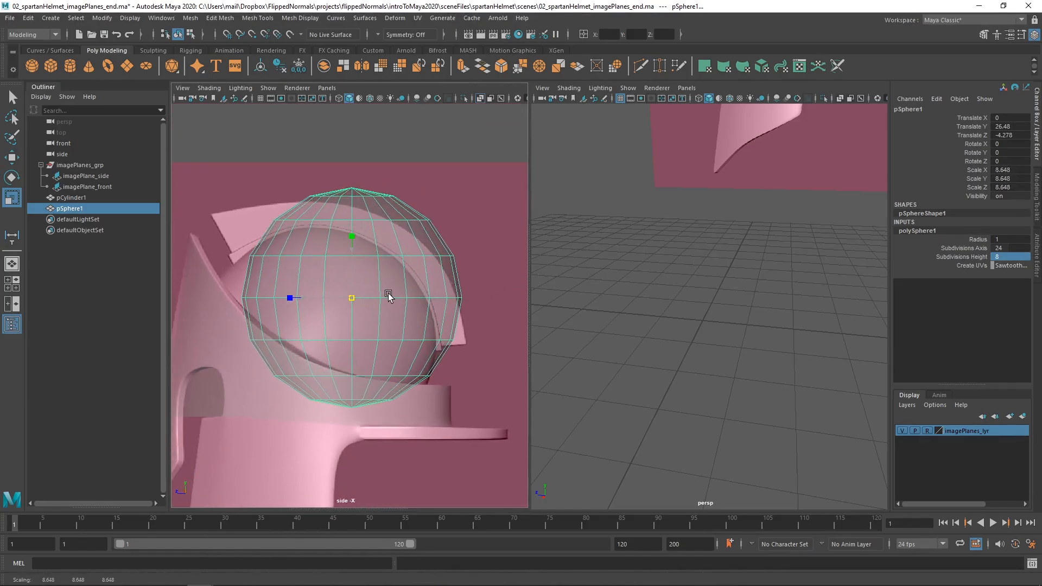
left_click_drag(350, 299, 322, 330)
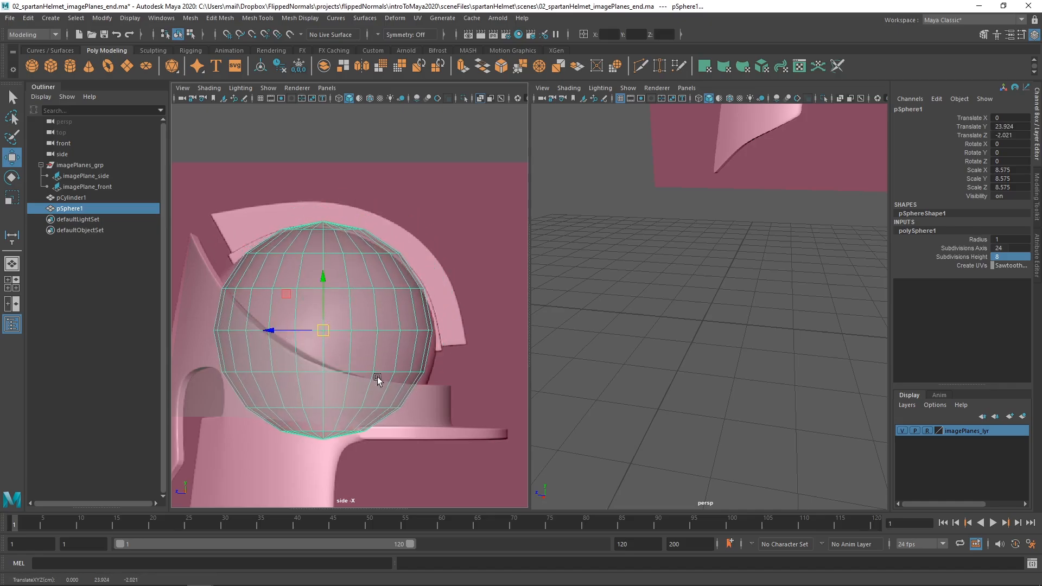
Rotate the sphere about -30.4 degrees around X to follow the slope of the helmet's rim.
key("e")
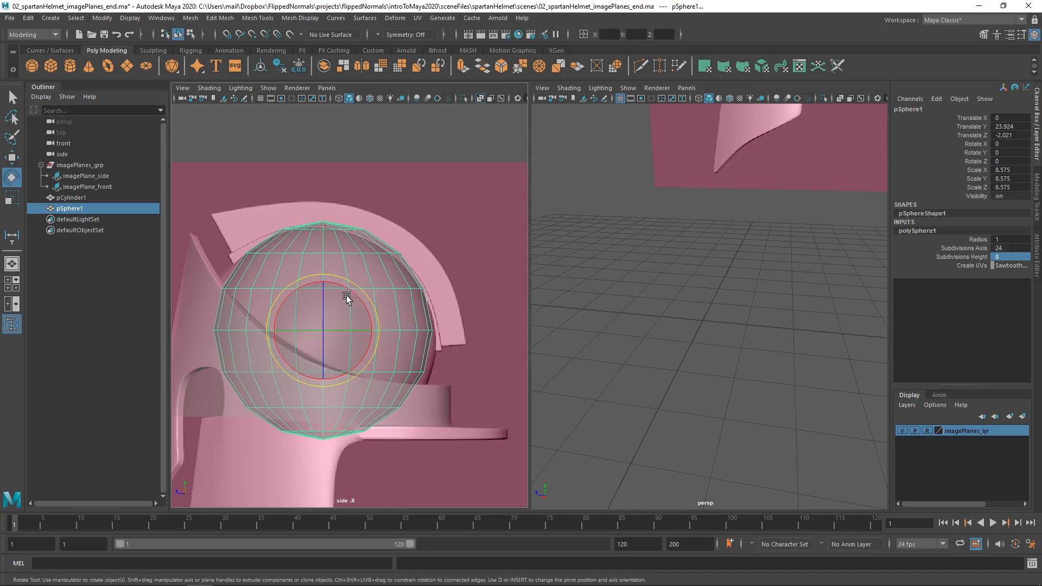
left_click_drag(353, 289, 365, 317)
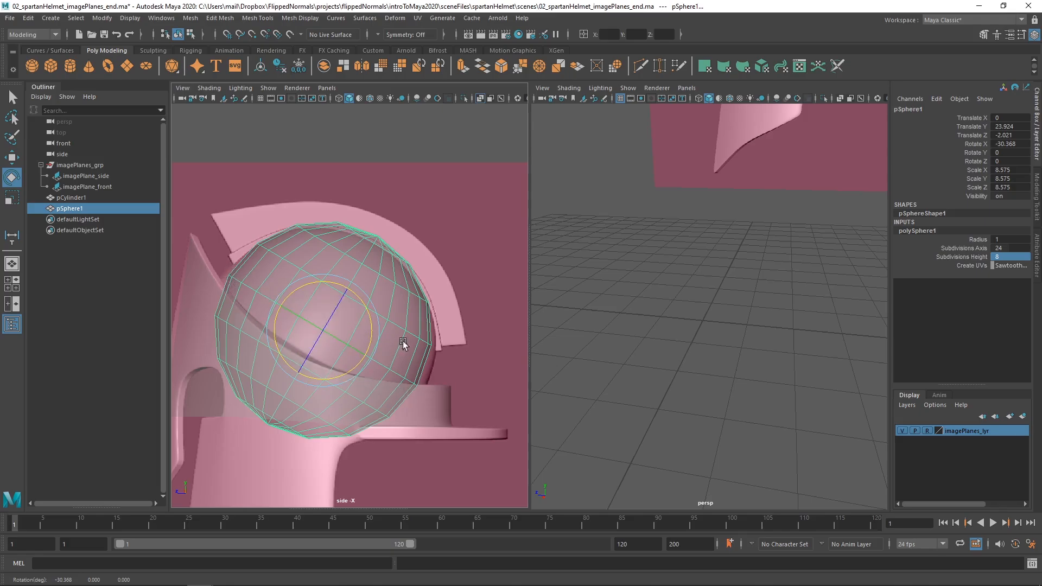
middle_click_drag(403, 342, 410, 347, "alt")
Stretch the sphere to about 9.218 in Z and lower it along its tilted axis to match the dome's outline.
key("r")
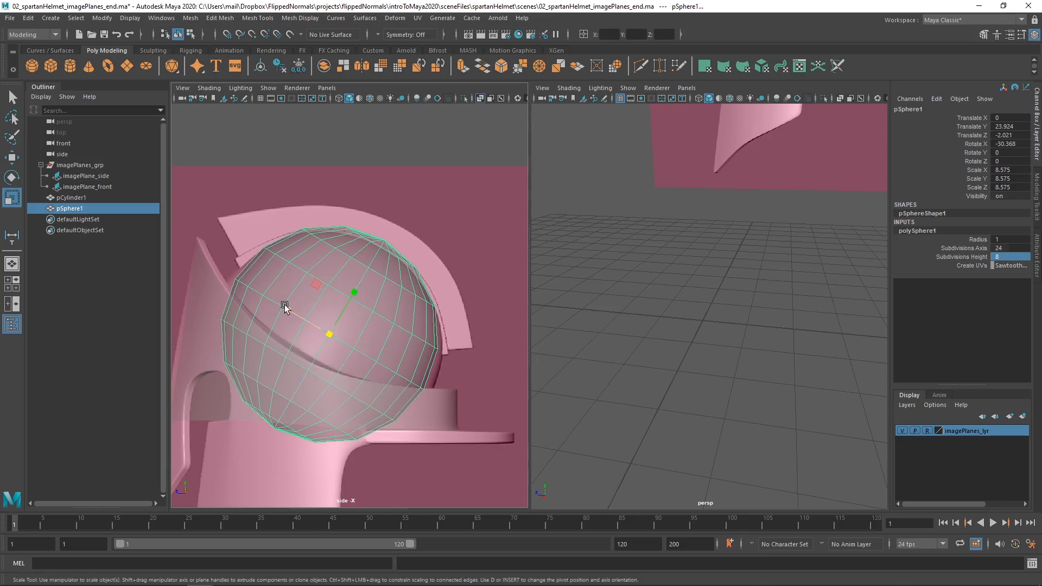
left_click_drag(284, 303, 288, 309)
key("w")
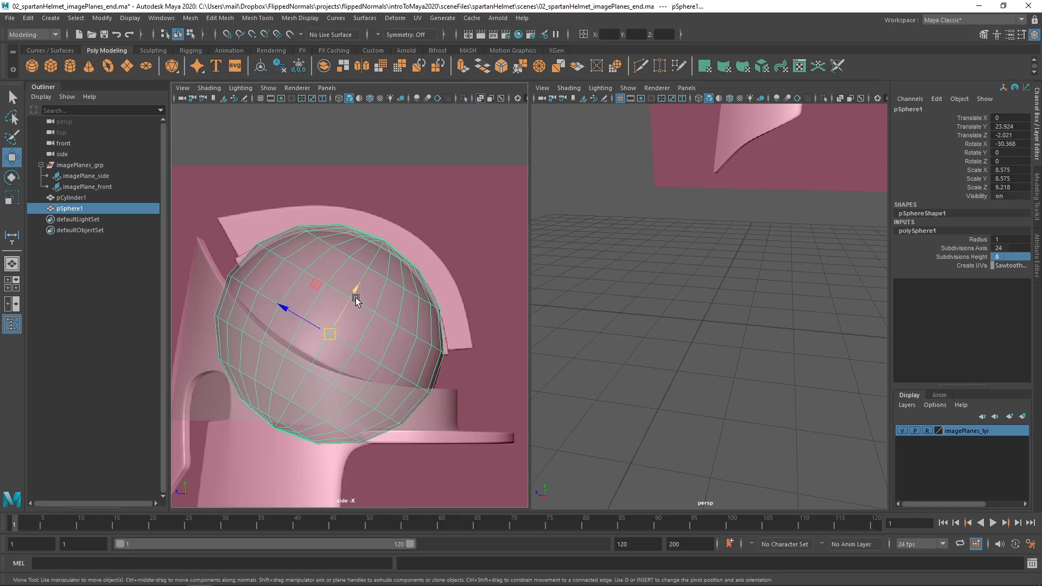
left_click_drag(357, 299, 342, 303)
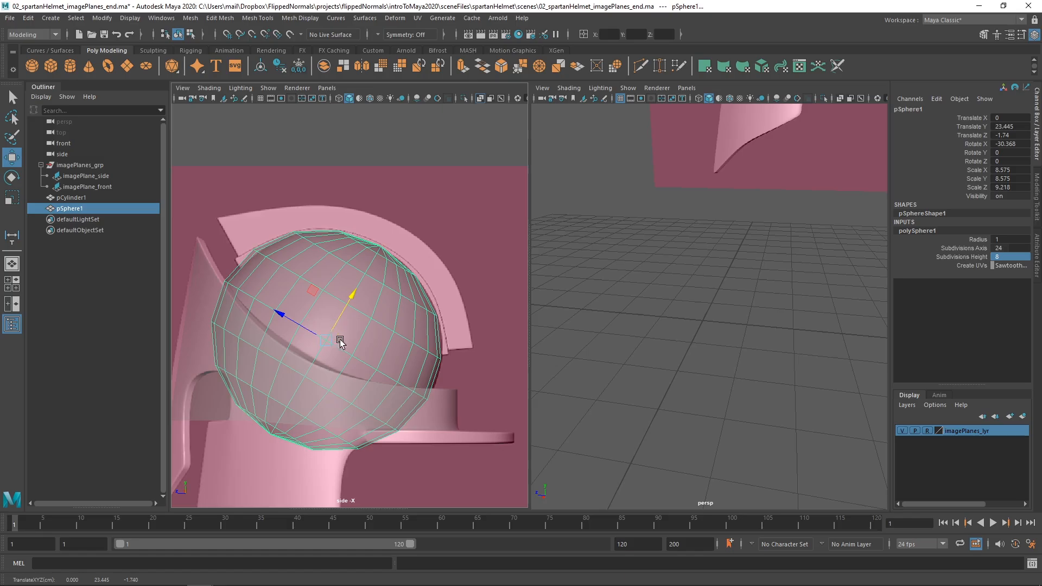
Check the sphere's middle edge loop against the rim and frame the whole sphere in the perspective view.
right_click_drag(373, 365, 371, 329)
double_click(365, 363)
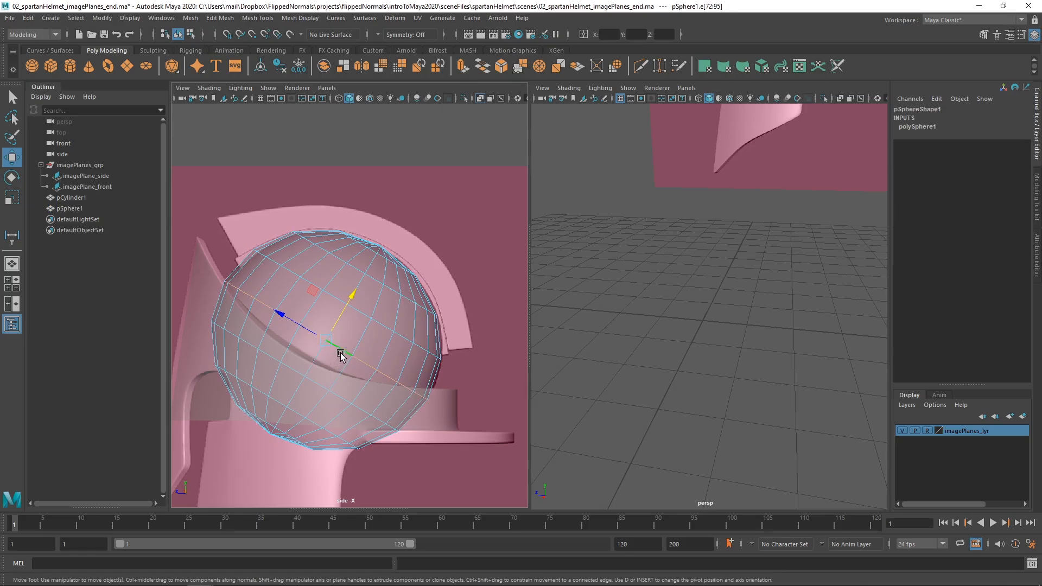
key("F8")
key("f")
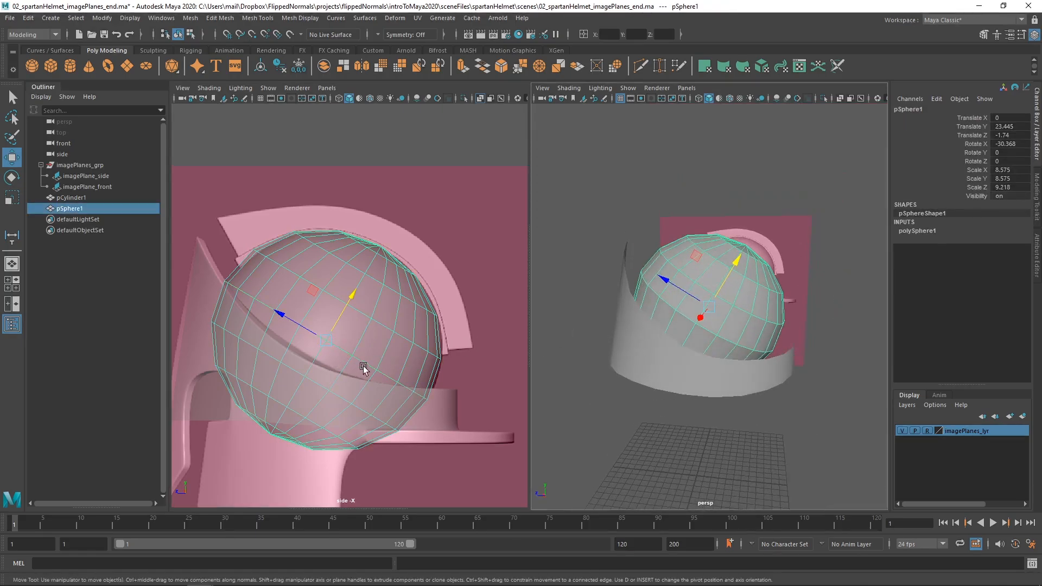
Delete the face ring just below the sphere's middle edge loop and all remaining bottom faces, and return to object selection.
key("F11")
left_click(354, 378)
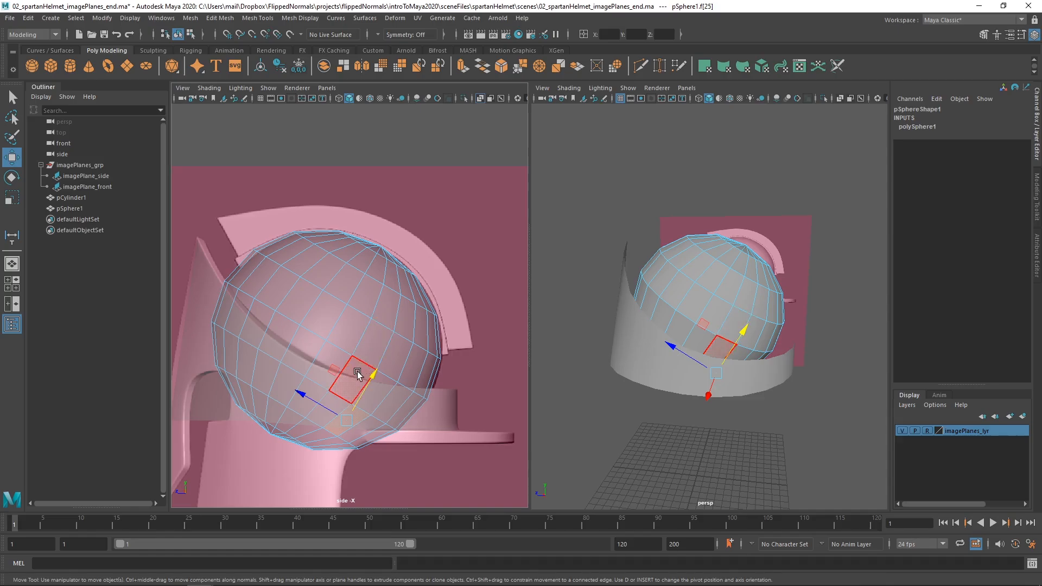
key("q")
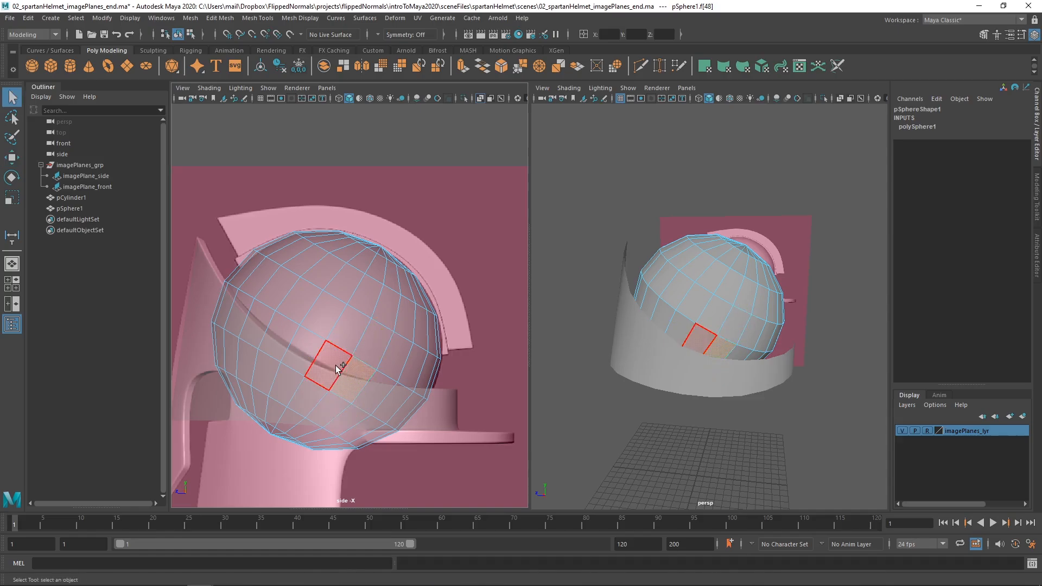
double_click(342, 374, "shift")
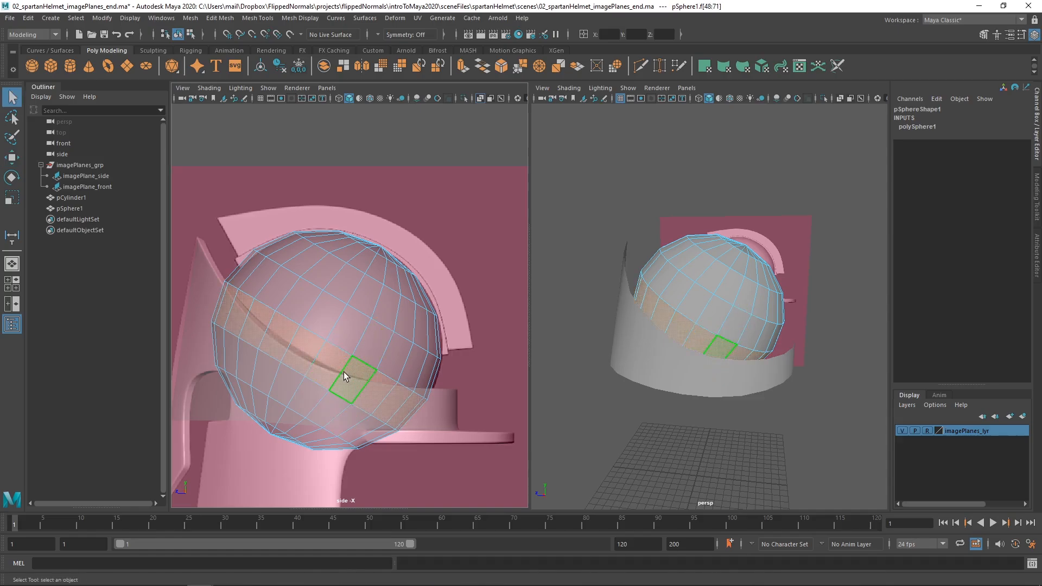
key("Delete")
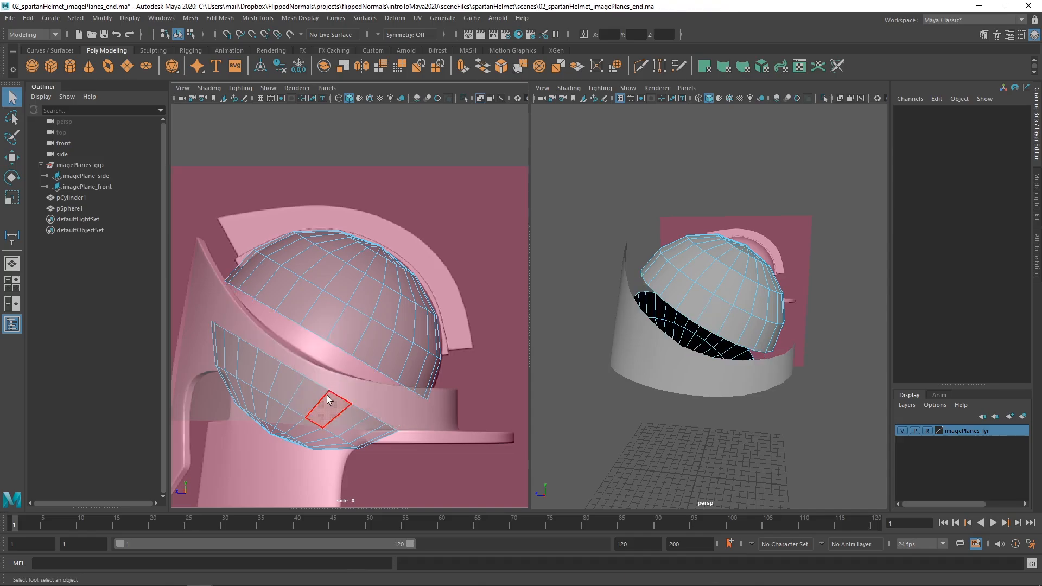
double_click(328, 404)
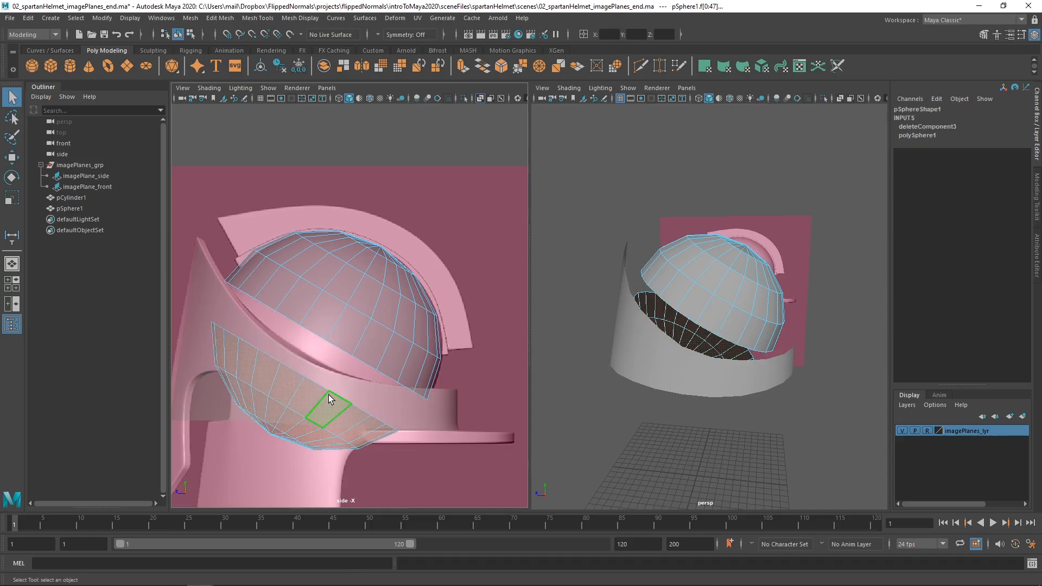
key("Delete")
right_click_drag(373, 348, 374, 313)
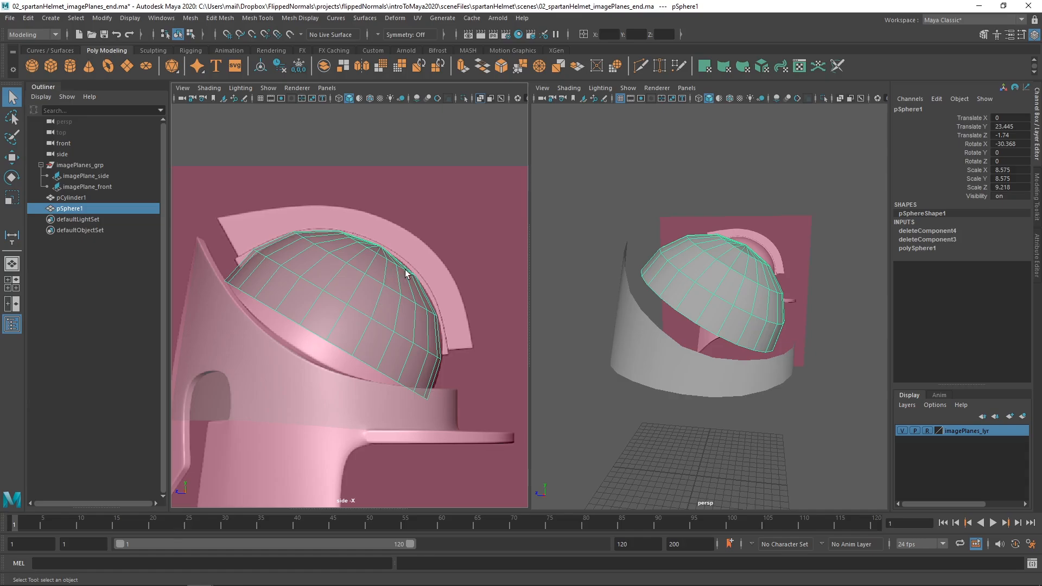
Examine the half sphere's pole, face layout and fit to the ring from several perspective angles.
left_click_drag(710, 249, 631, 289, "alt")
right_click_drag(631, 288, 747, 308, "alt")
scroll(747, 307, "down", 1)
middle_click_drag(729, 283, 711, 289, "alt")
scroll(720, 293, "up", 3)
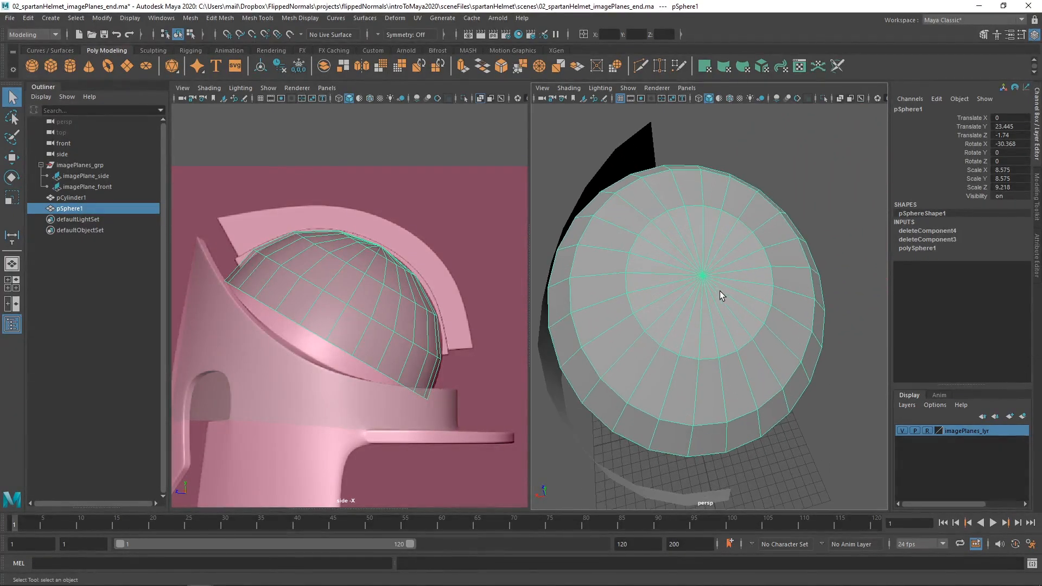
left_click_drag(721, 293, 745, 269, "alt")
middle_click_drag(724, 267, 726, 279, "alt")
scroll(726, 280, "up", 2)
left_click_drag(725, 279, 791, 269, "alt")
scroll(507, 279, "up", 2)
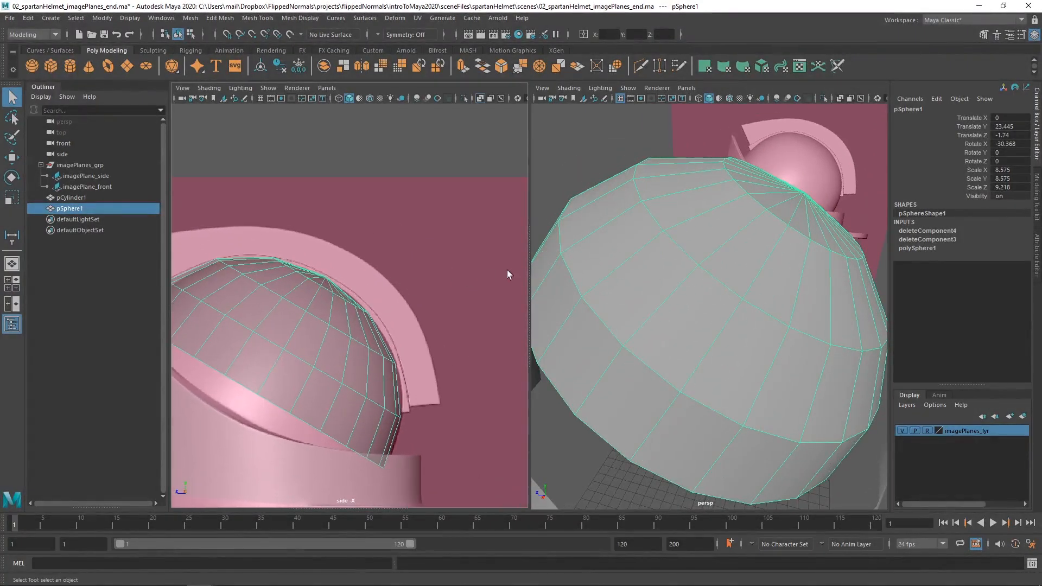
left_click_drag(720, 248, 687, 273, "alt")
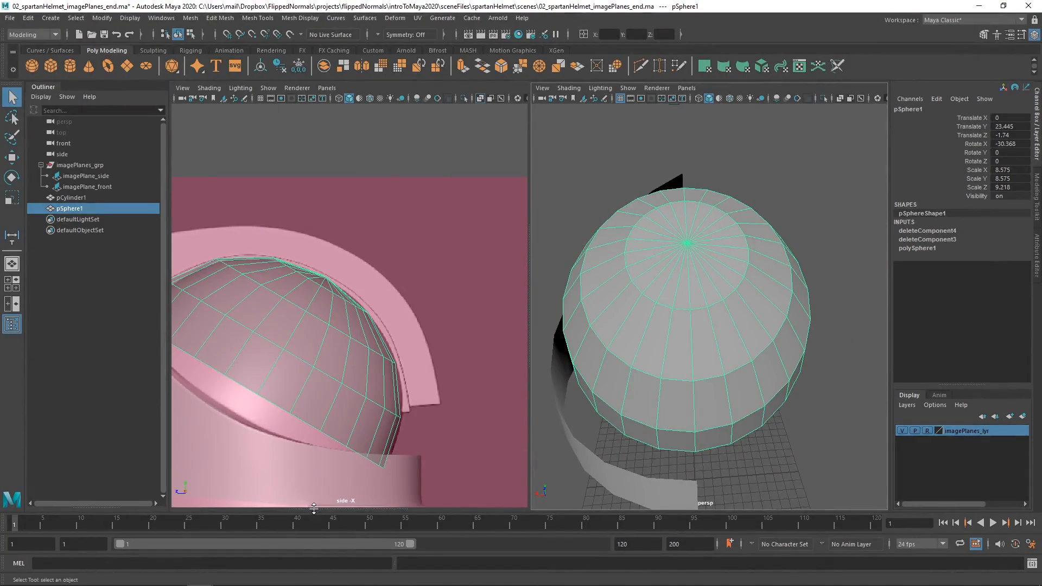
Enlarge the front view and isolate the half sphere in it.
left_click_drag(314, 509, 316, 191)
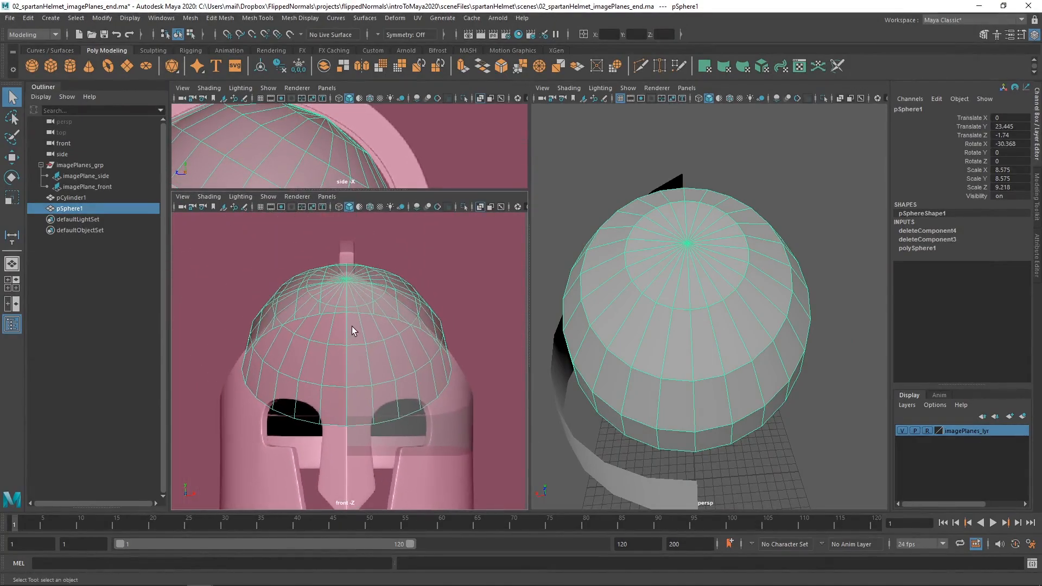
key("ctrl+1")
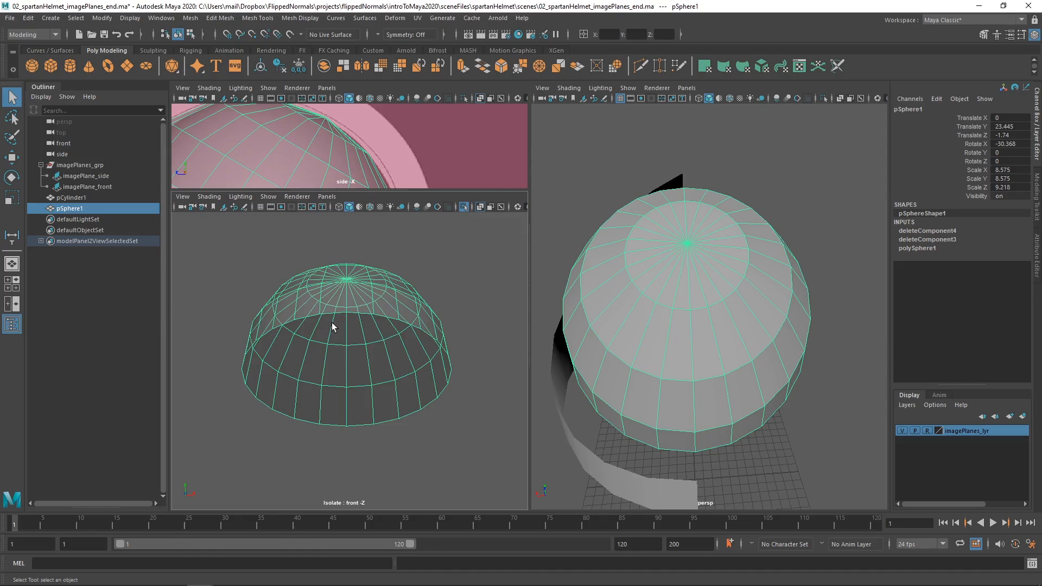
Delete all faces of the dome on one side of the centre line in the front view, and return to object selection.
middle_click_drag(323, 306, 330, 325, "alt")
right_click(220, 279)
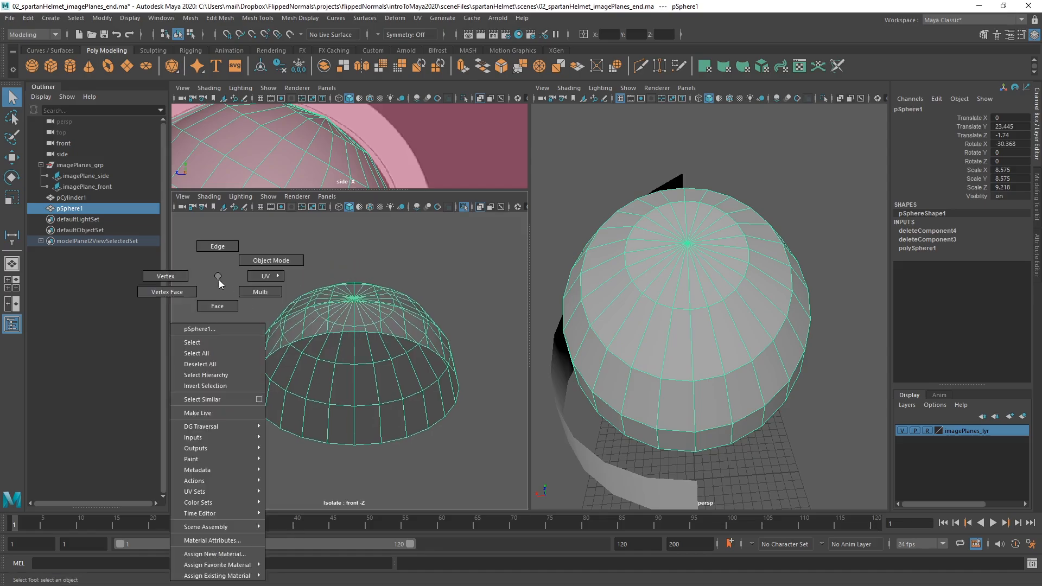
left_click(213, 324)
left_click_drag(220, 236, 323, 493)
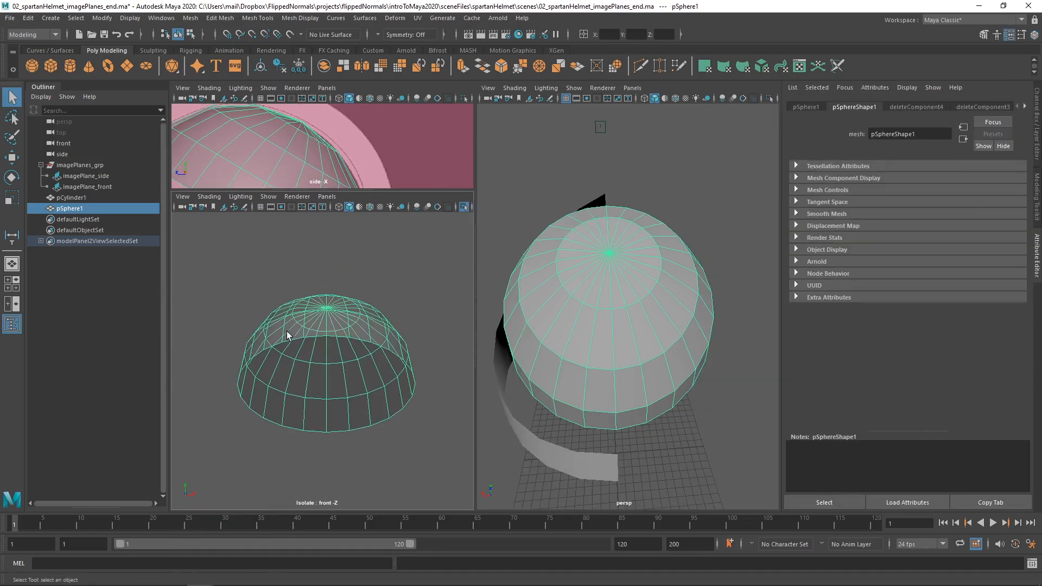
left_click(207, 242)
left_click_drag(207, 240, 324, 472)
key("Delete")
key("F8")
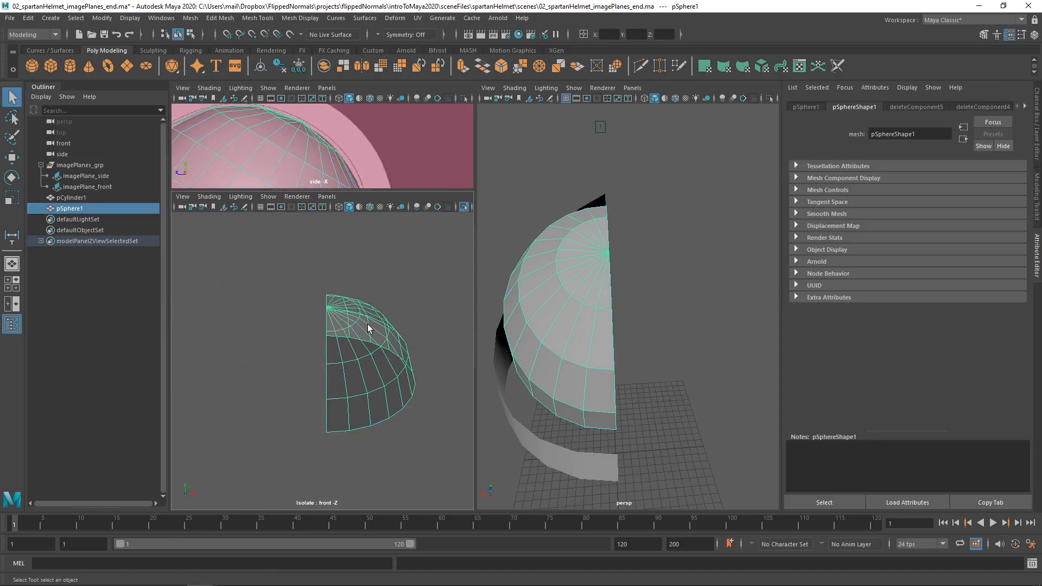
End the front view's isolation to show the helmet reference again, and enlarge the side view.
key("ctrl+1")
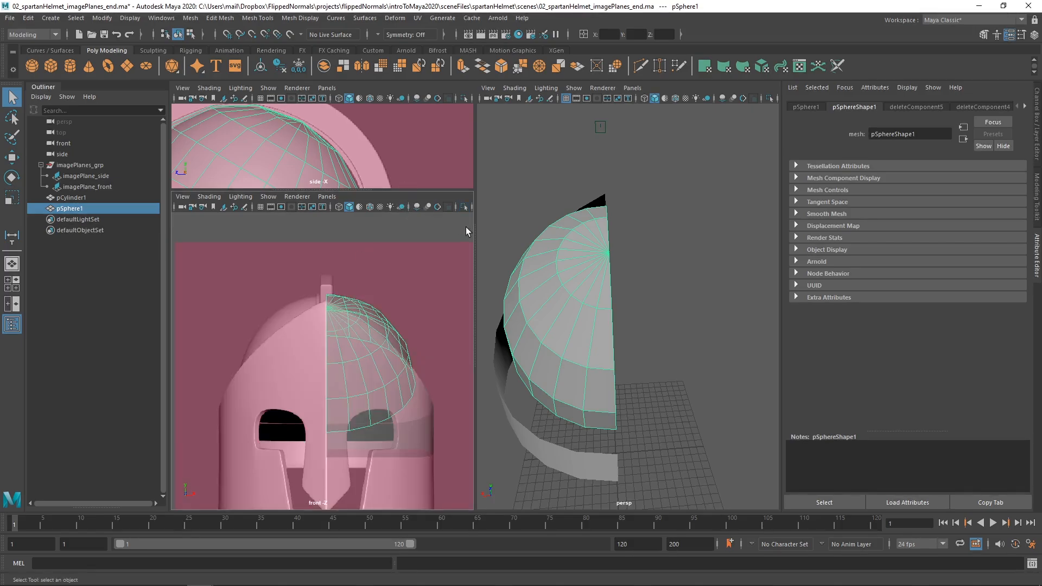
left_click_drag(477, 226, 505, 225)
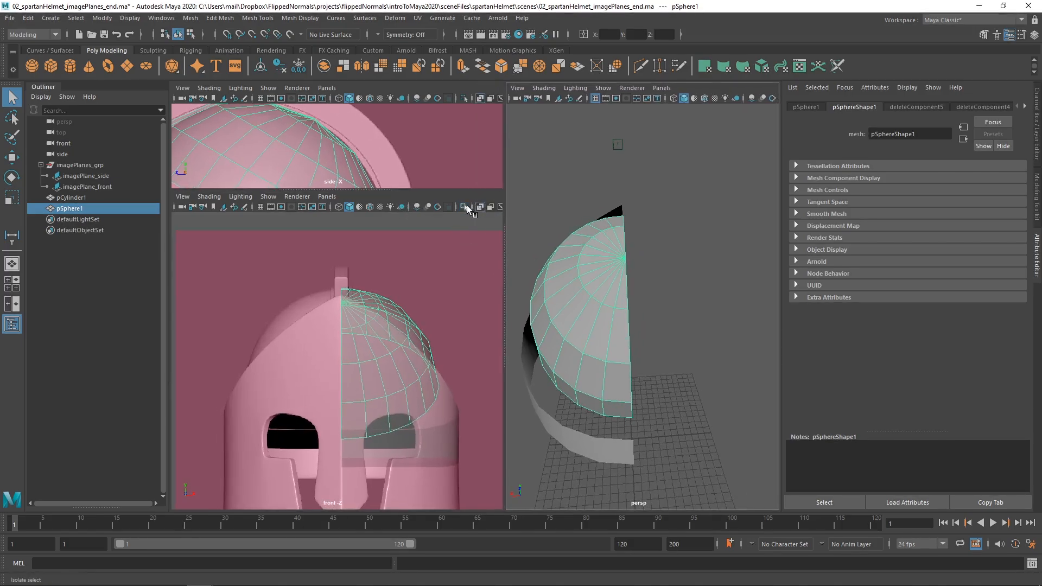
left_click(464, 207)
left_click(464, 208)
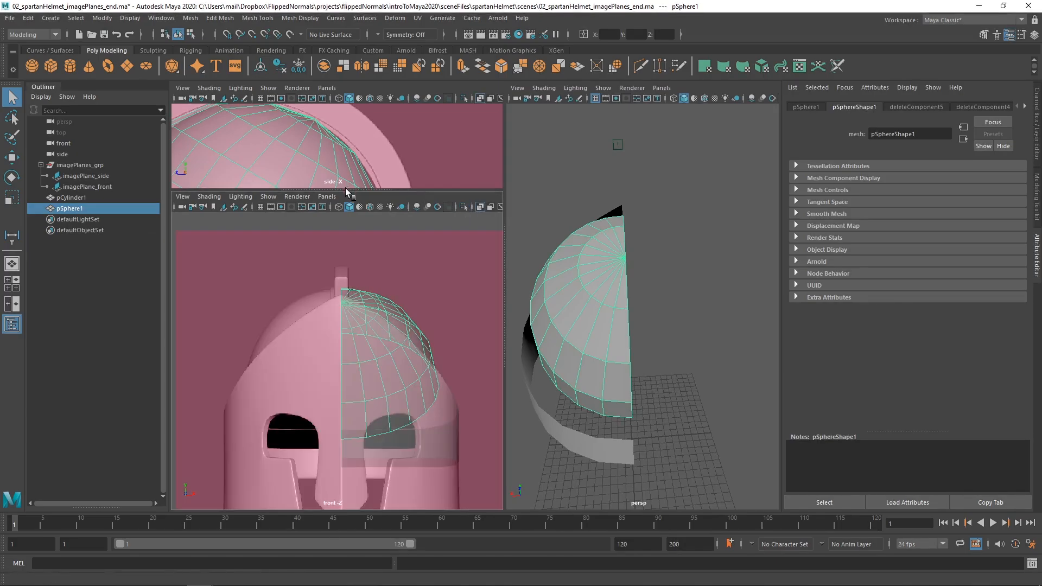
left_click_drag(350, 191, 337, 487)
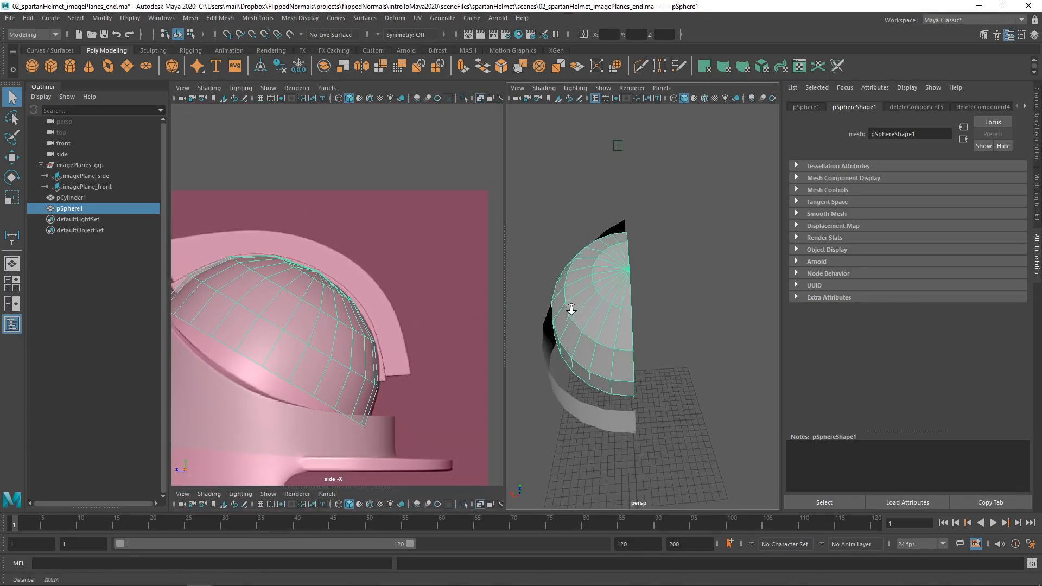
Chamfer the halved dome's pole vertex with a width of 0.49, inspect the flat cap, and return to object selection.
left_click_drag(565, 304, 619, 342, "alt")
right_click_drag(619, 342, 644, 344, "alt")
left_click_drag(644, 344, 620, 301, "alt")
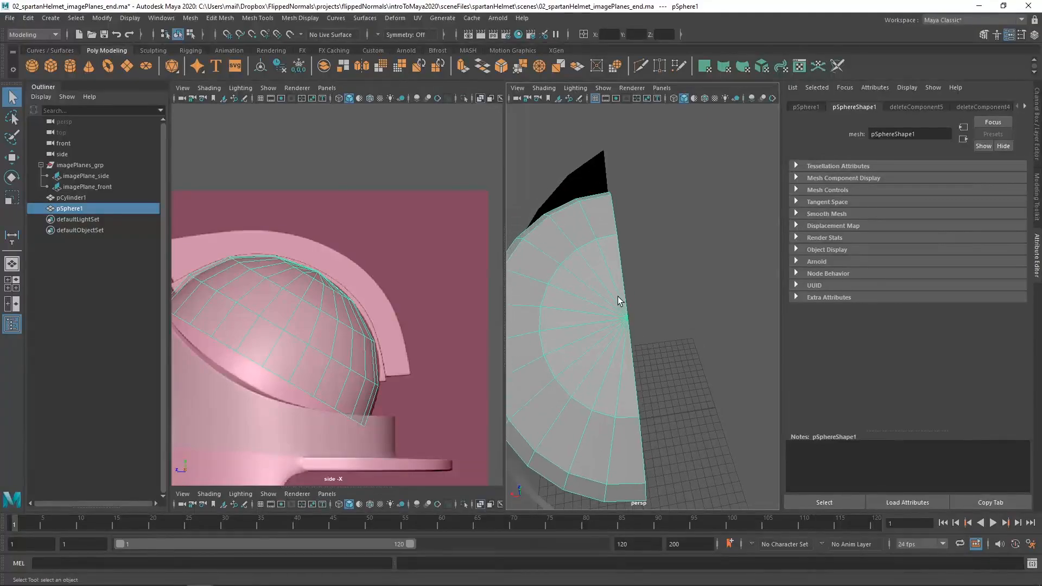
right_click_drag(607, 315, 575, 276)
left_click(627, 316)
key("ctrl+z")
left_click_drag(650, 300, 606, 342)
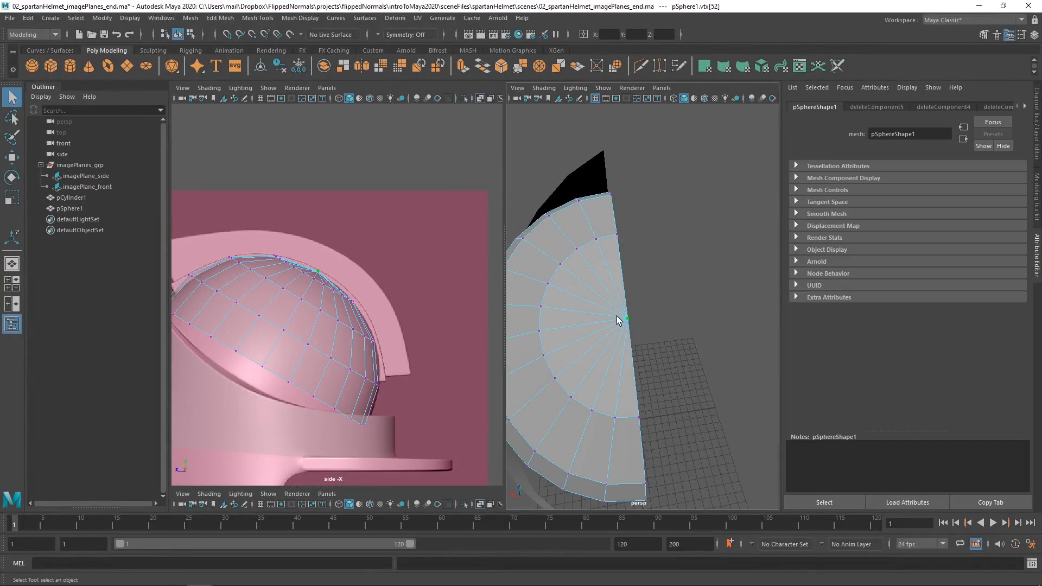
key("ctrl+b")
middle_click_drag(616, 321, 628, 319)
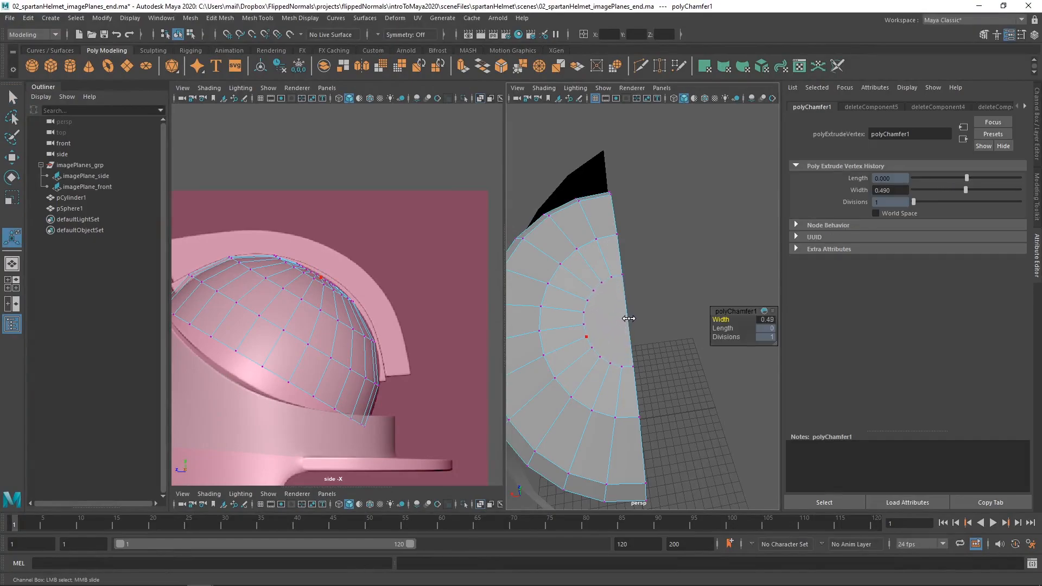
left_click_drag(596, 353, 629, 286, "alt")
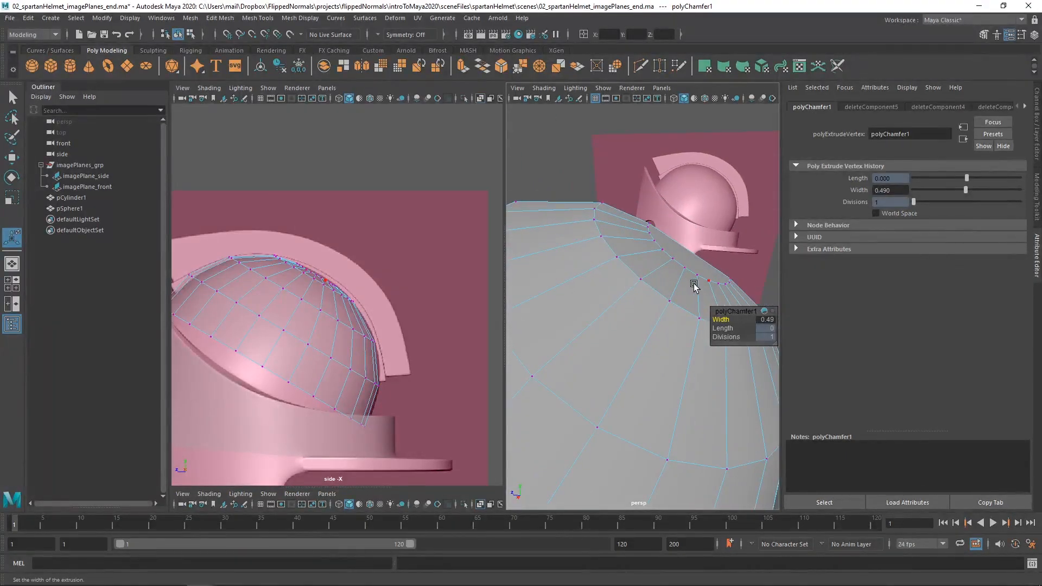
left_click_drag(642, 216, 604, 308, "alt")
key("F8")
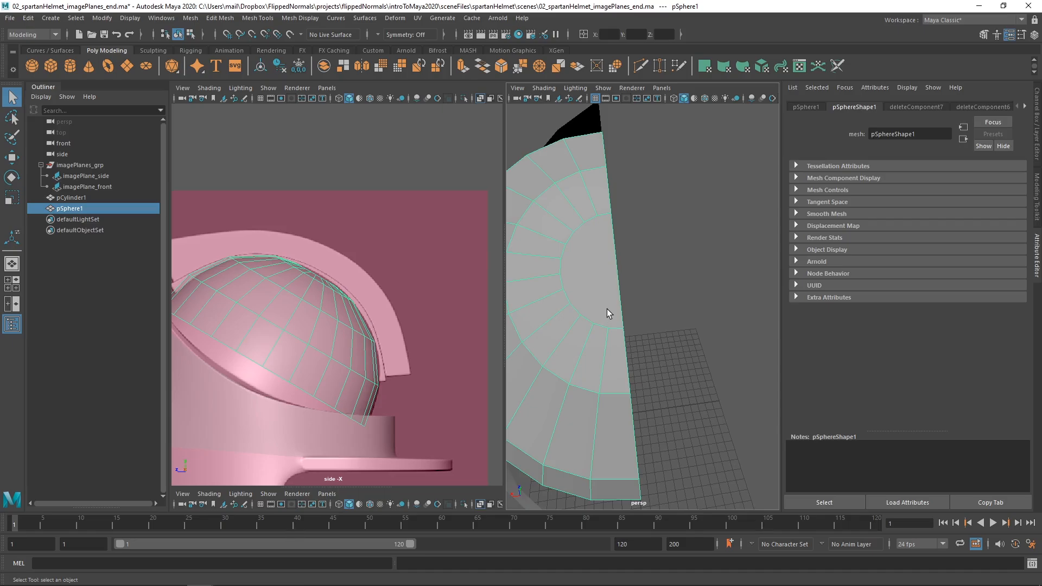
Use Multi-Cut to cut two roughly parallel edges across the flat pole cap, joining opposite vertices of its rim.
right_click_drag(607, 305, 538, 296, "shift")
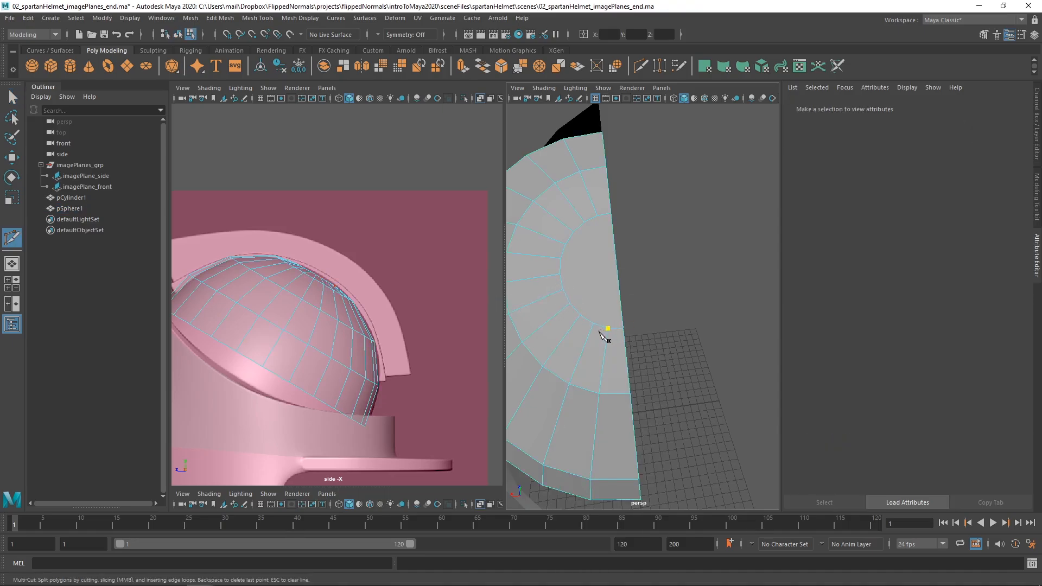
left_click(597, 216)
right_click(594, 218)
left_click(585, 222)
left_click(593, 324)
right_click(601, 298)
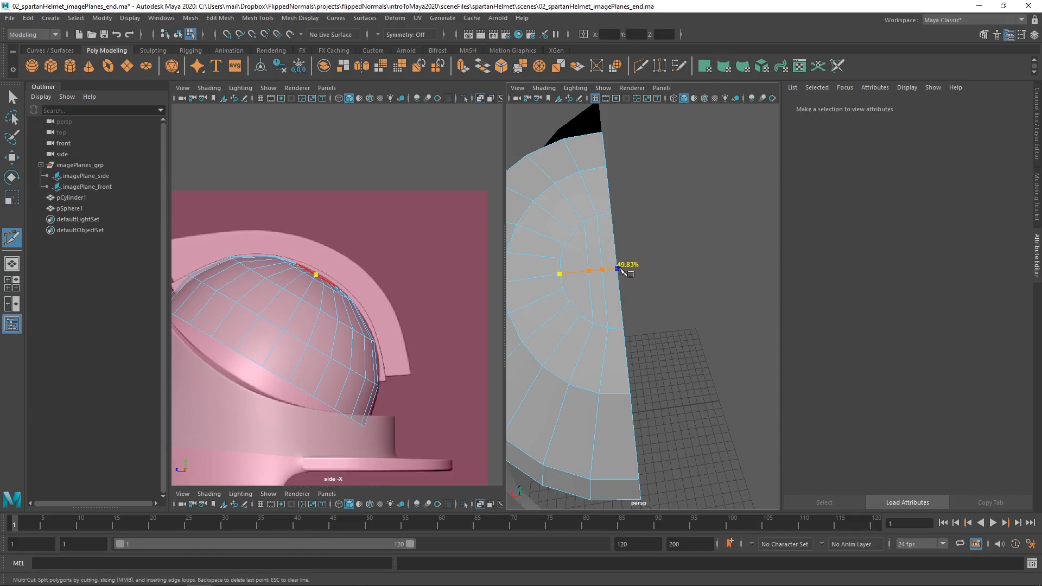
Use Multi-Cut to cut three cross edges through the middle of the pole cap, from its rim vertices to the open centre border.
left_click(619, 270)
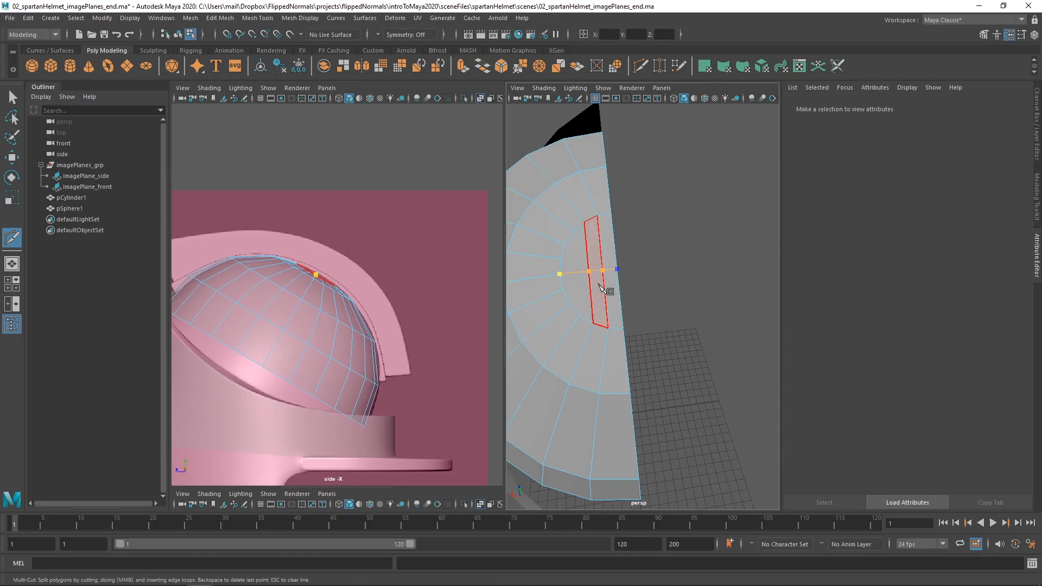
right_click(609, 282)
left_click_drag(611, 282, 663, 294, "alt")
left_click(642, 283)
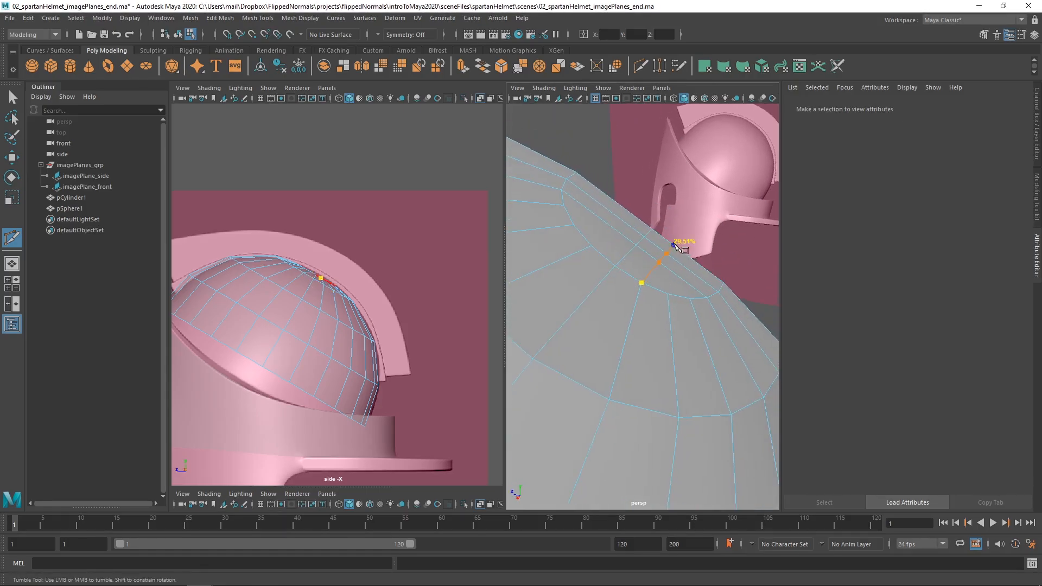
key("BackSpace")
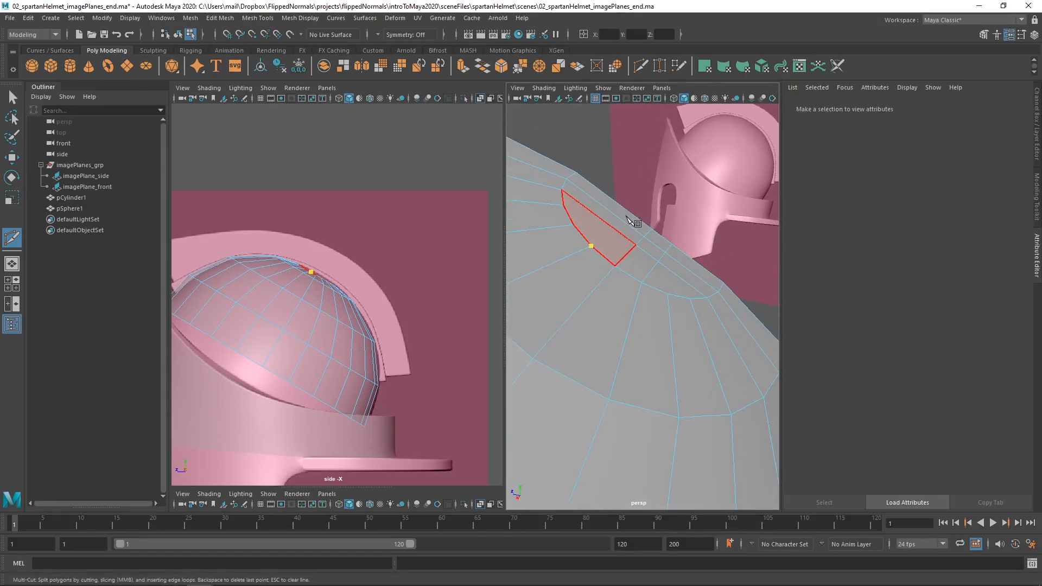
left_click(591, 246)
key("BackSpace")
mouse_move(649, 271)
left_mouse_down("alt")
mouse_move(663, 270)
mouse_move(642, 264)
left_mouse_up("alt")
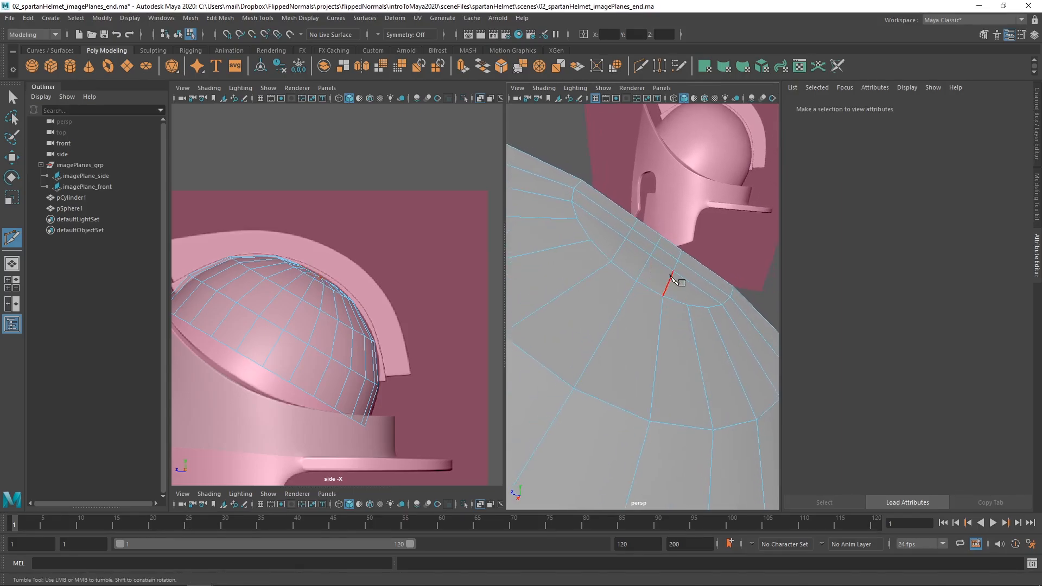
Cut two more cross edges towards the two ends of the pole cap, joining its rim vertices to the open centre border.
right_click_drag(686, 291, 713, 180, "alt")
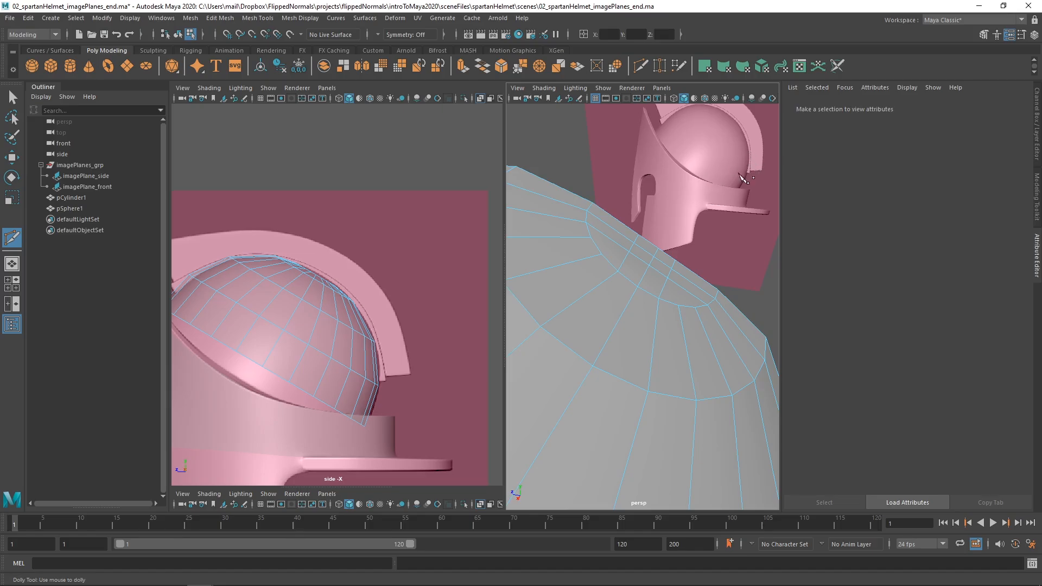
left_click_drag(742, 178, 705, 203, "alt")
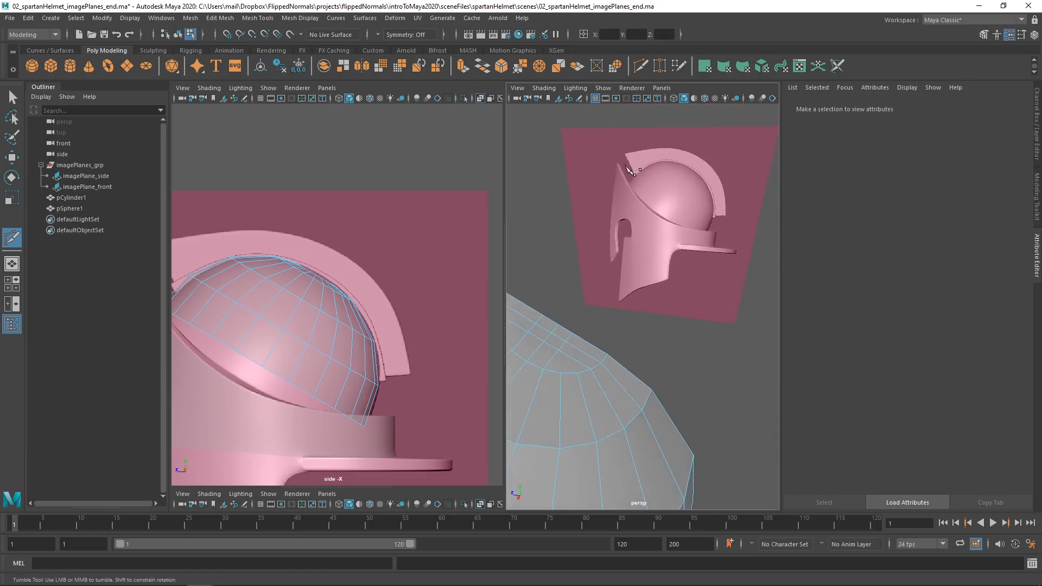
left_click_drag(604, 293, 675, 339, "alt")
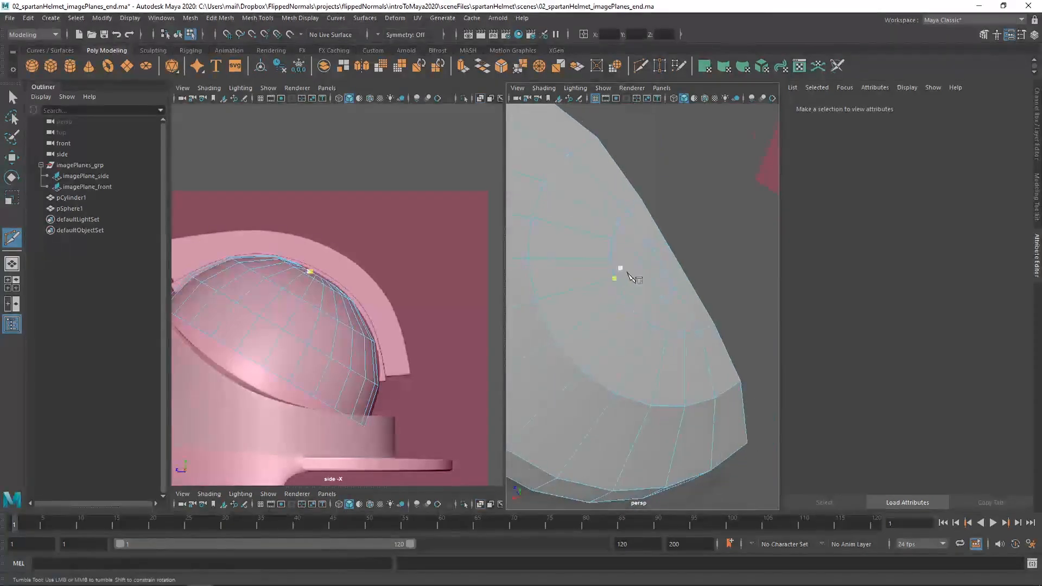
right_click_drag(622, 271, 651, 305, "alt")
left_click(653, 329)
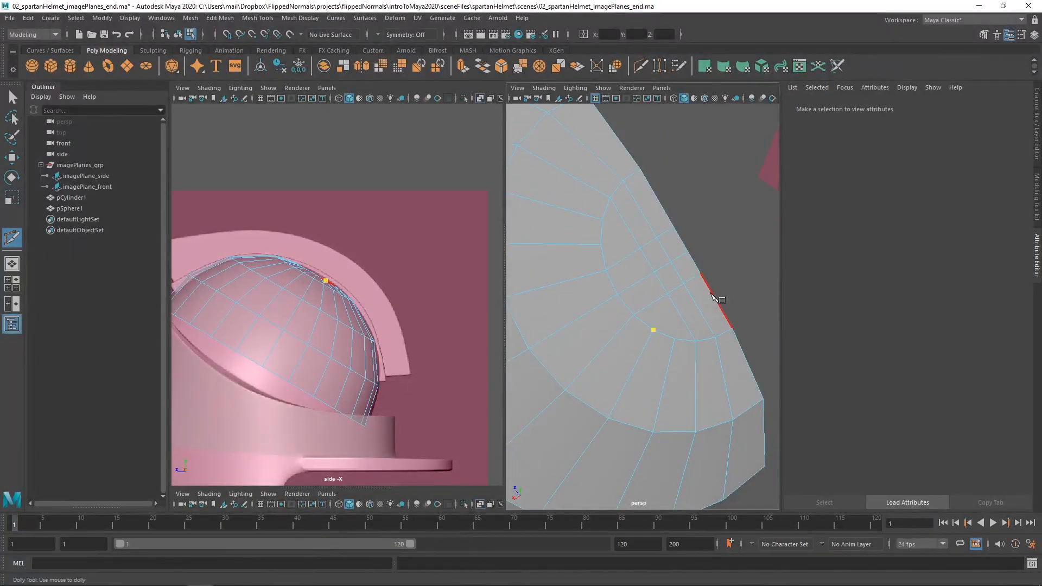
left_click(714, 297)
right_click(714, 298)
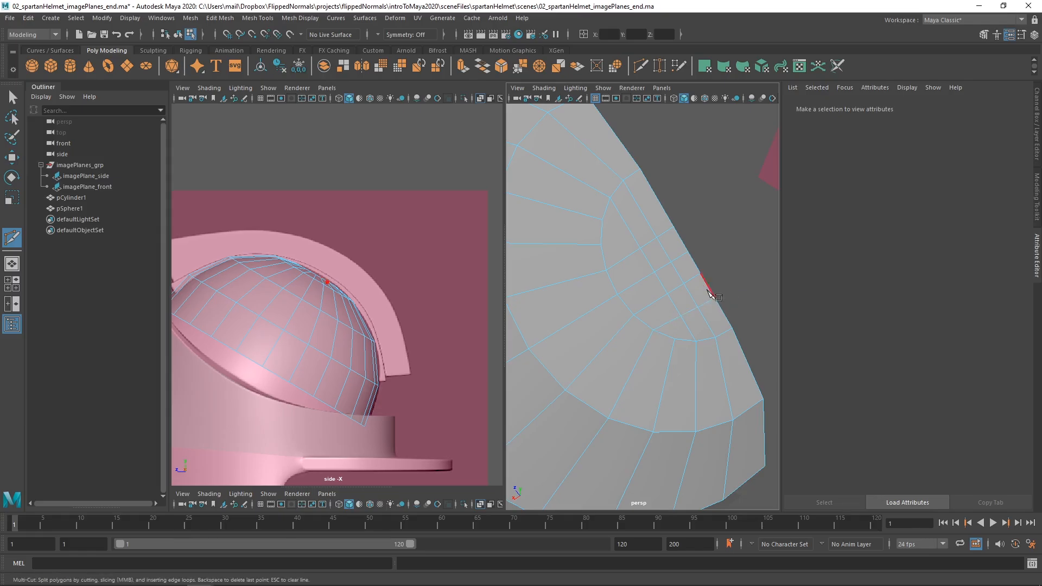
left_click(601, 244)
left_click(664, 210)
right_click(667, 211)
Leave Multi-Cut, select the dome as an object and show its transform values and list of construction inputs.
left_click_drag(643, 283, 630, 302, "alt")
key("q")
right_click_drag(664, 297, 679, 283)
mouse_move(679, 282)
left_mouse_down("alt")
mouse_move(663, 297)
mouse_move(688, 275)
left_mouse_up("alt")
right_click_drag(689, 275, 624, 288, "alt")
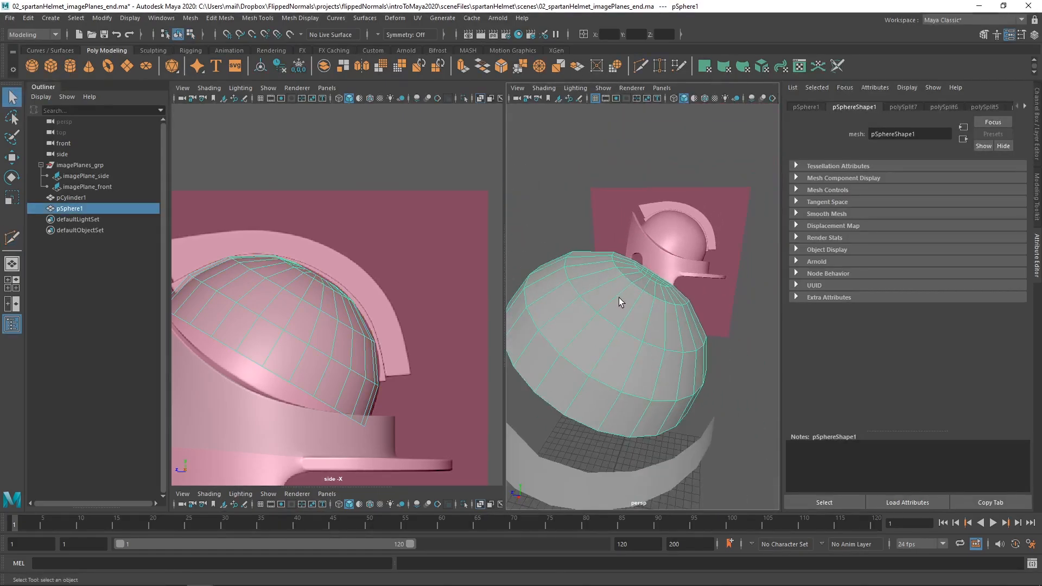
key("ctrl+a")
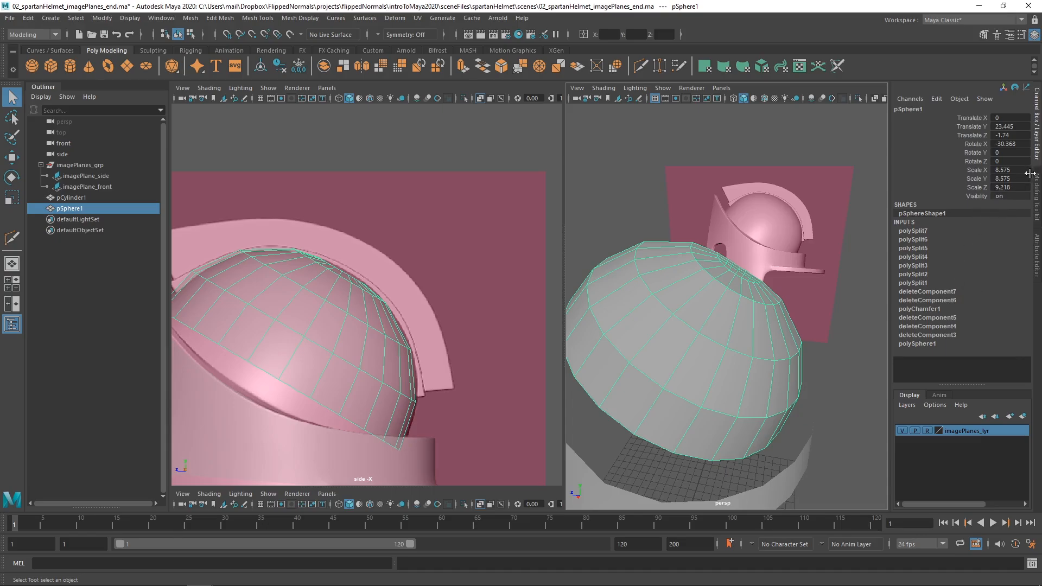
scroll(701, 423, "down", 3)
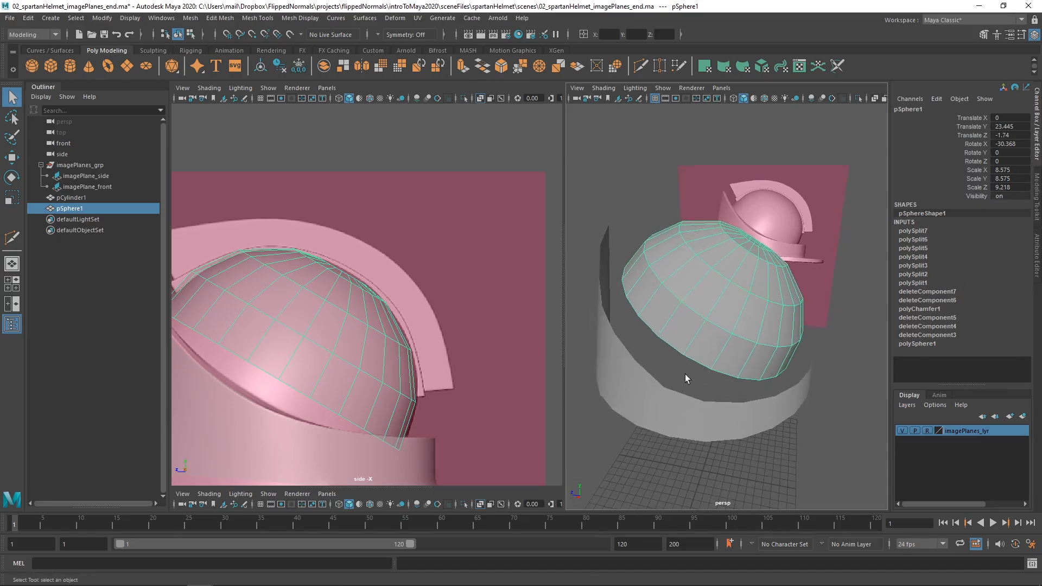
Delete the construction history of the rim ring and the dome together, and undo the deletion.
left_click(683, 405)
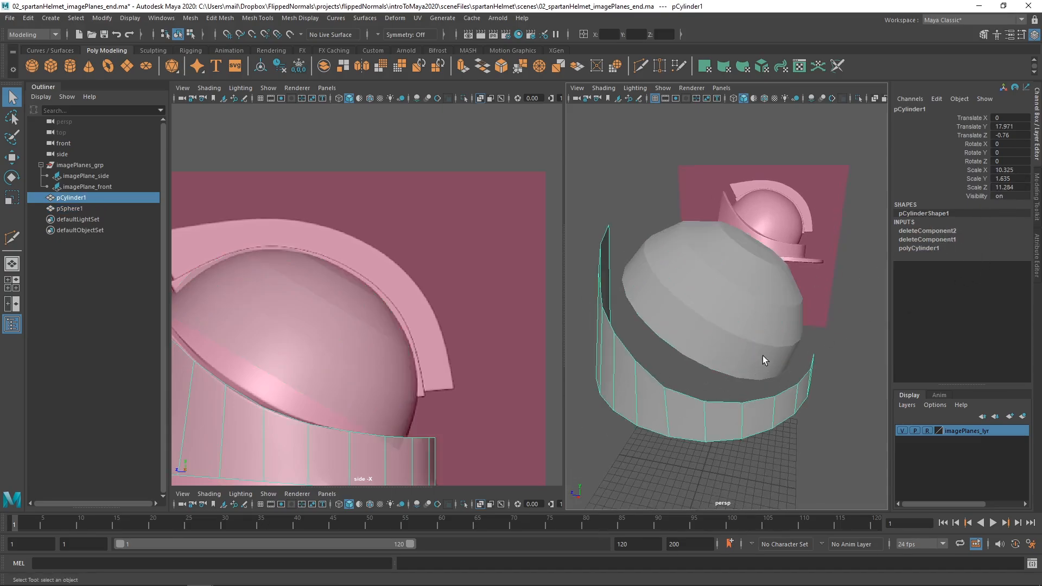
left_click(729, 314)
left_click(660, 415, "shift")
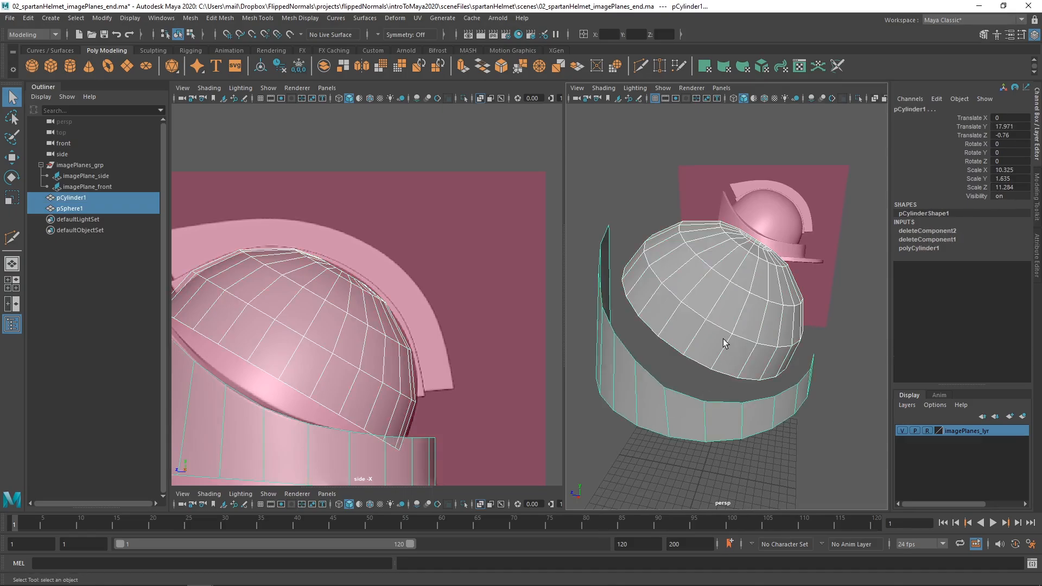
key("alt+shift+d")
left_click(691, 362)
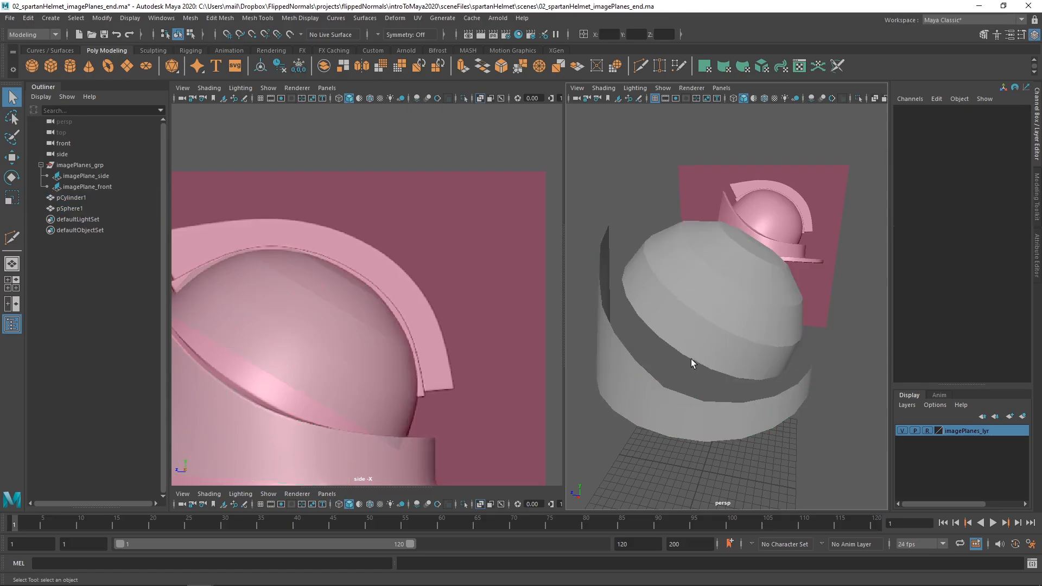
left_click(707, 337)
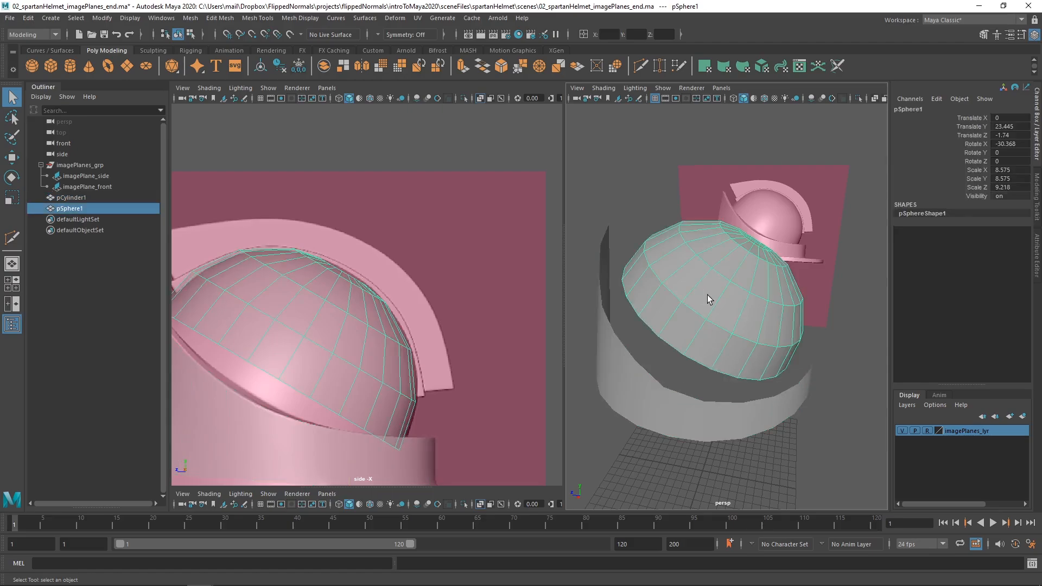
key("ctrl+z")
key("ctrl+z")
key("ctrl+z")
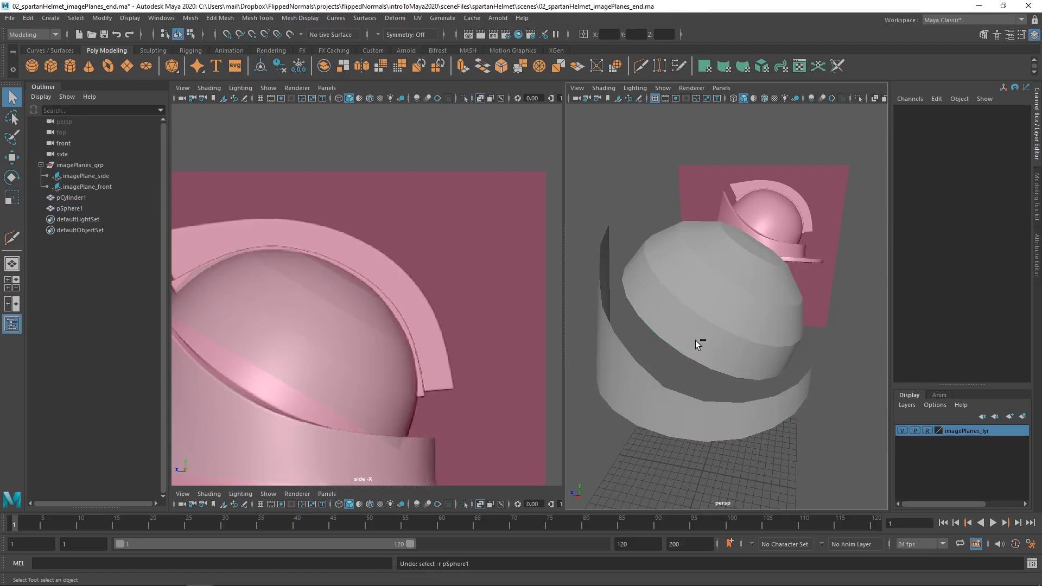
Delete the dome's construction history, undoing and repeating the deletion several times to compare its list of inputs.
left_click(708, 328)
key("alt+shift+d")
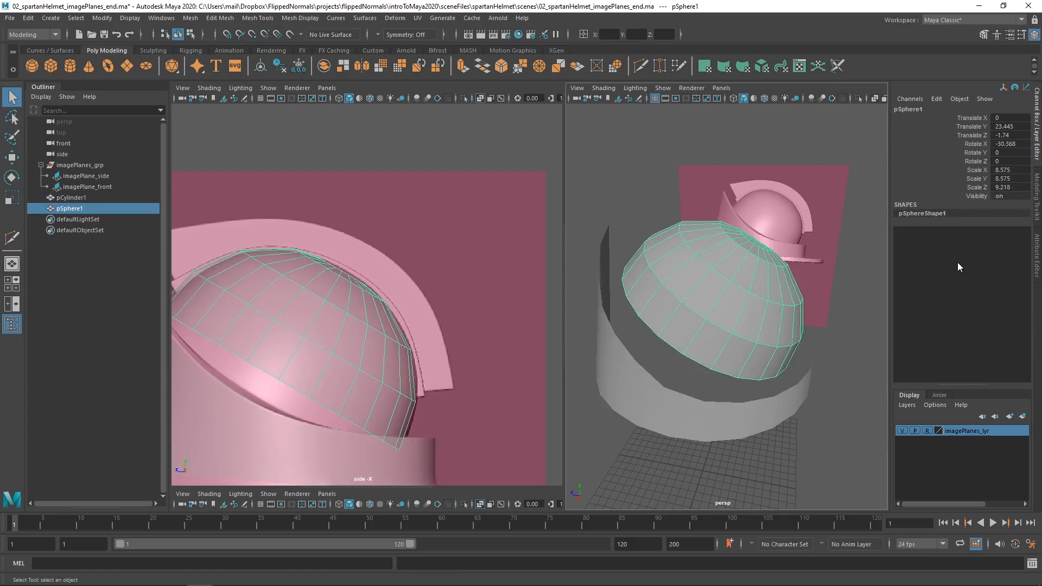
key("ctrl+z")
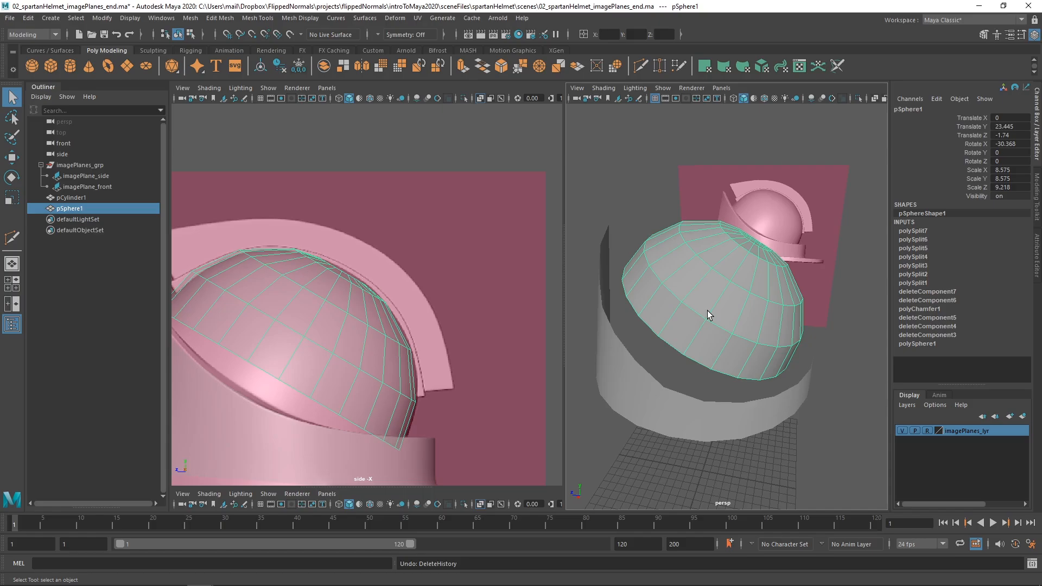
key("alt+shift+d")
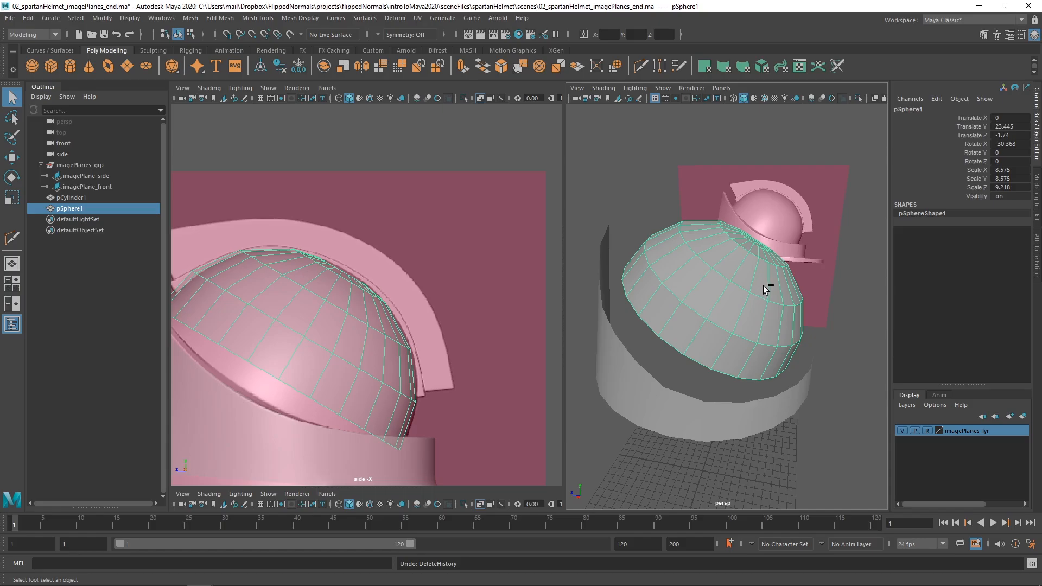
key("ctrl+z")
key("alt+shift+d")
key("ctrl+z")
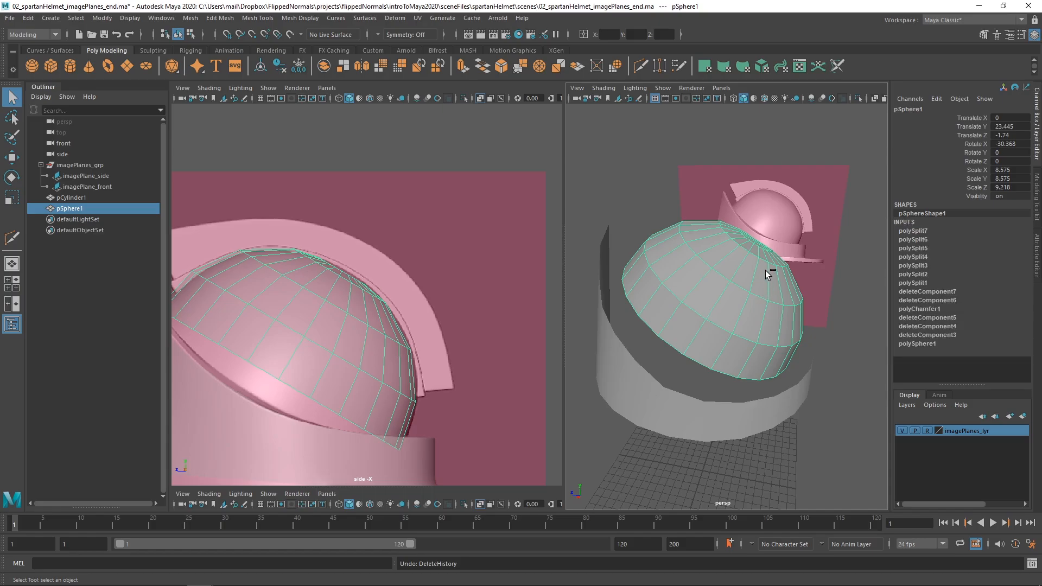
key("alt+shift+d")
key("ctrl+z")
key("alt+shift+d")
key("ctrl+z")
key("alt+shift+d")
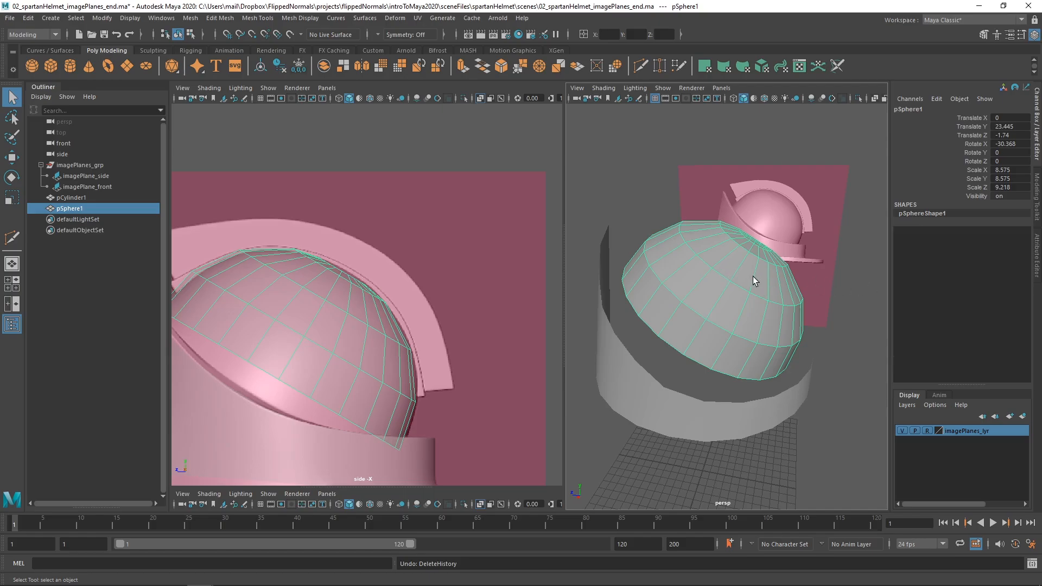
Select a middle edge in the dome's lowest band of faces and turn off X-Ray in the side view.
left_click(670, 407)
left_click_drag(728, 333, 756, 318, "alt")
middle_click_drag(401, 358, 416, 337, "alt")
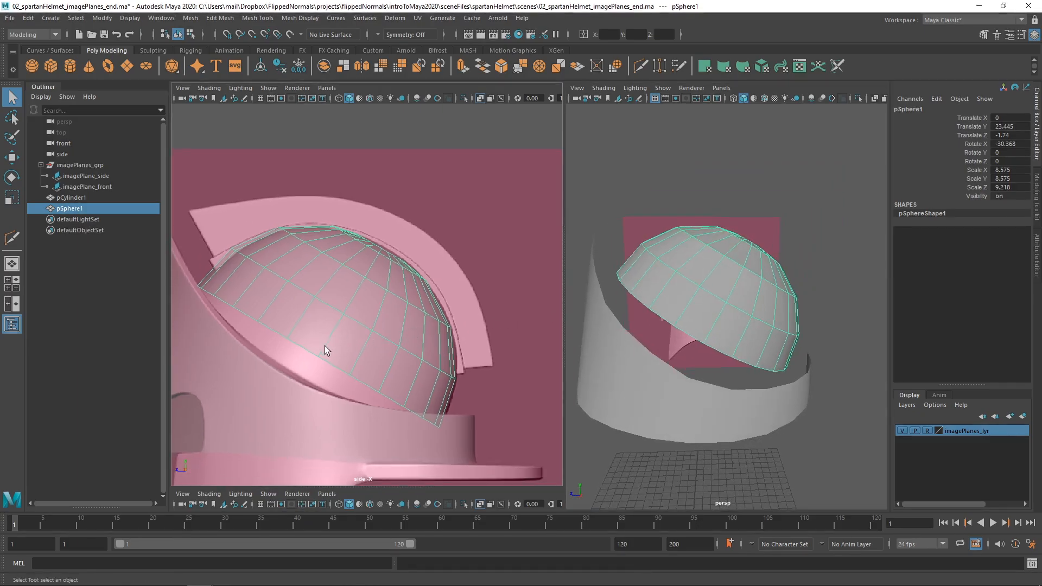
scroll(324, 346, "up", 3)
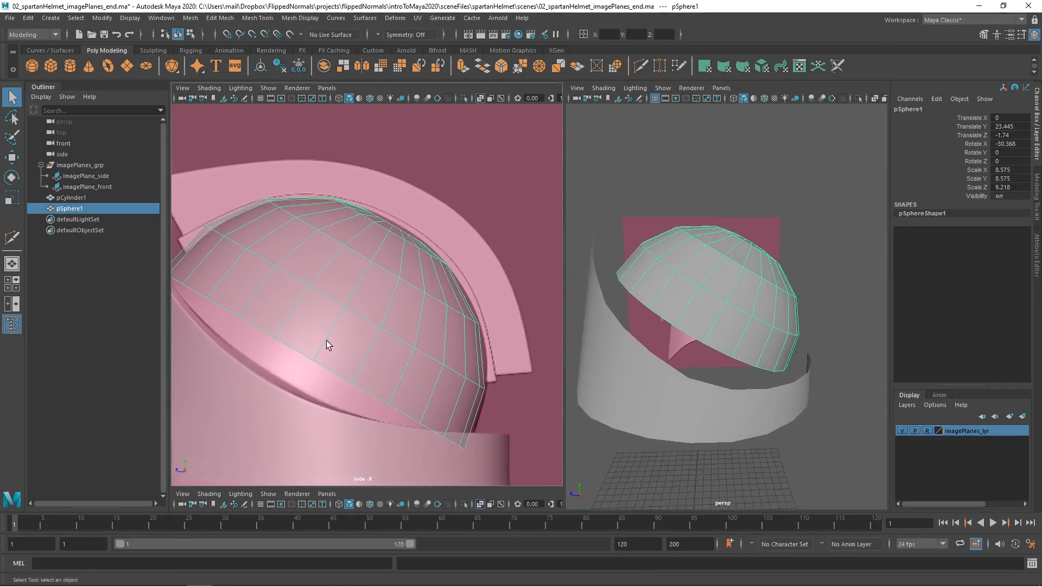
middle_click_drag(327, 341, 343, 337, "alt")
right_click_drag(346, 335, 350, 250)
left_click(352, 331)
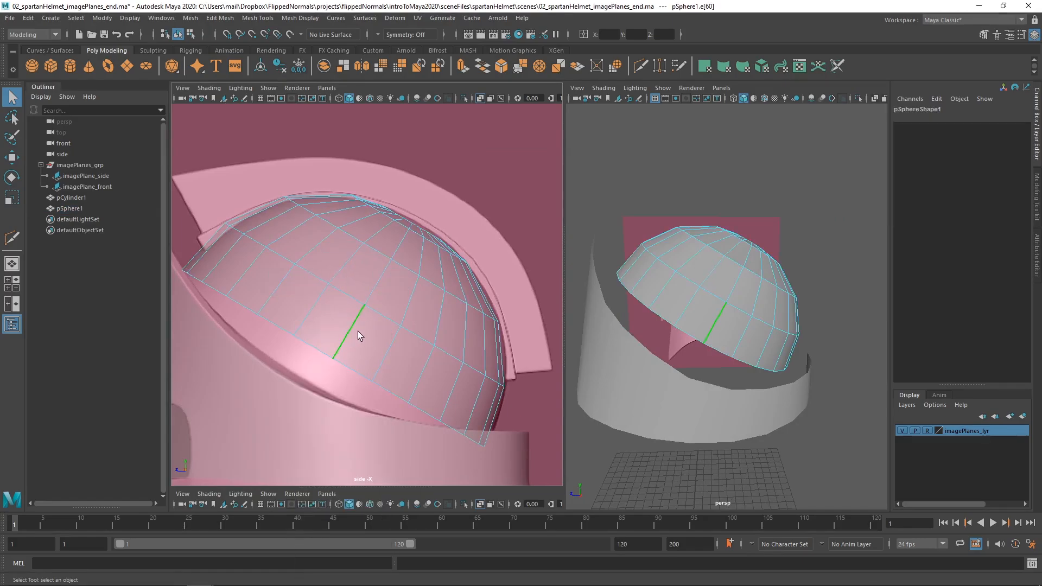
left_click(503, 117)
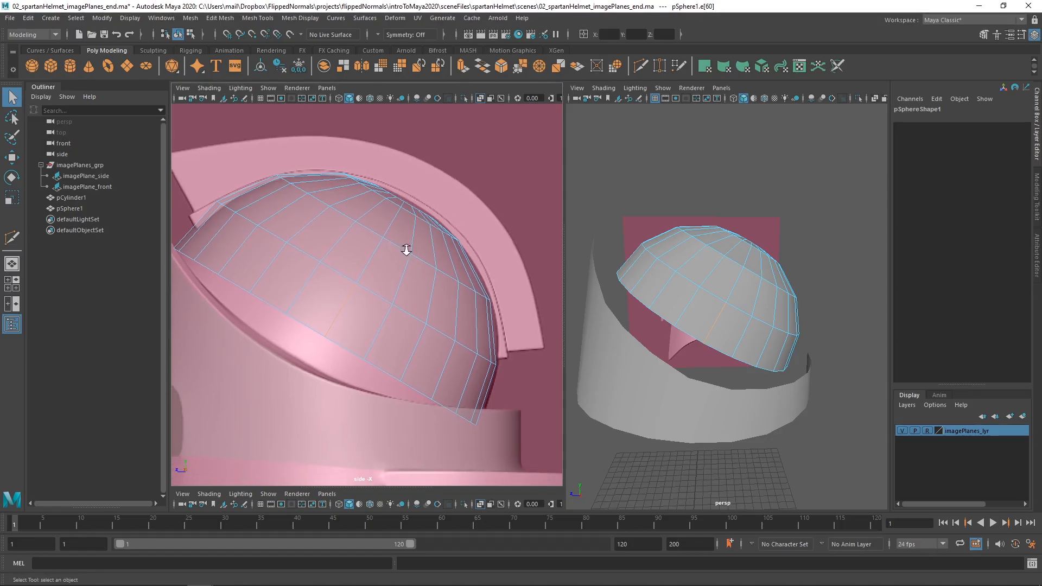
scroll(425, 225, "down", 2)
left_click(479, 98)
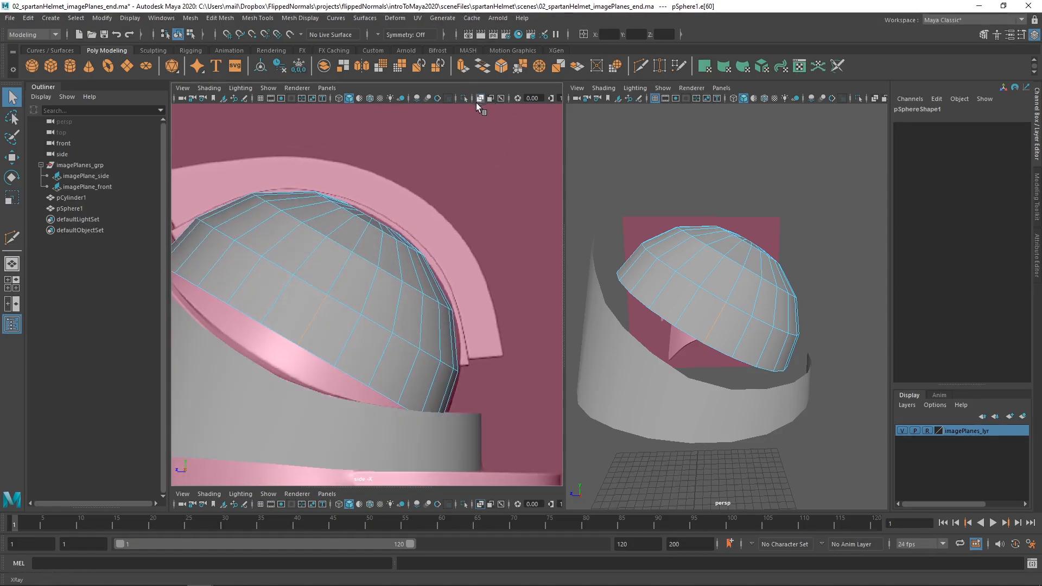
scroll(357, 276, "up", 4)
Move the selected edge of the dome's lowest band down along its own direction until it reaches the ring's rim.
key("w")
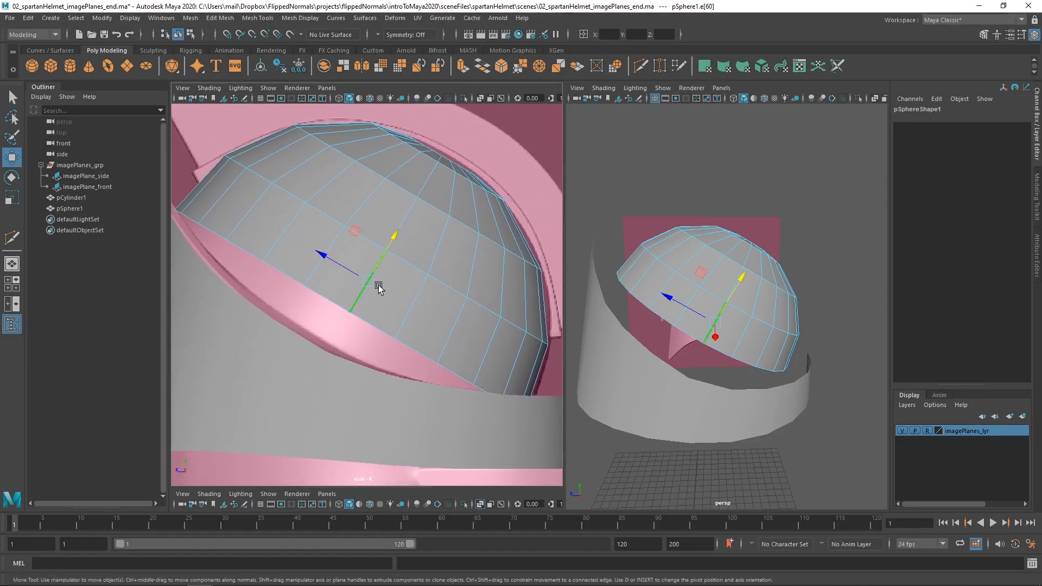
left_click_drag(386, 257, 370, 277)
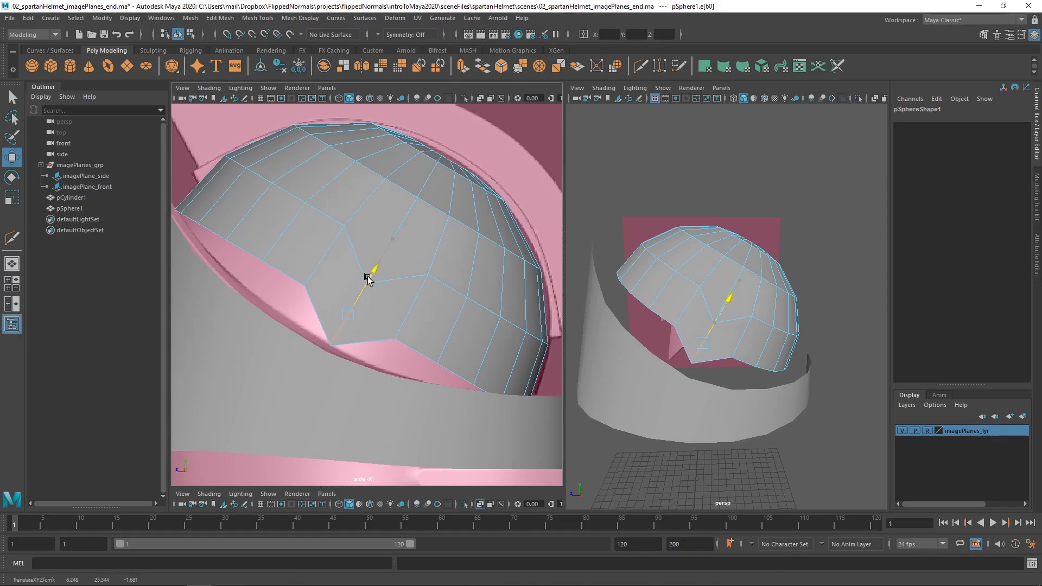
left_click_drag(368, 280, 367, 280)
scroll(342, 378, "up", 3)
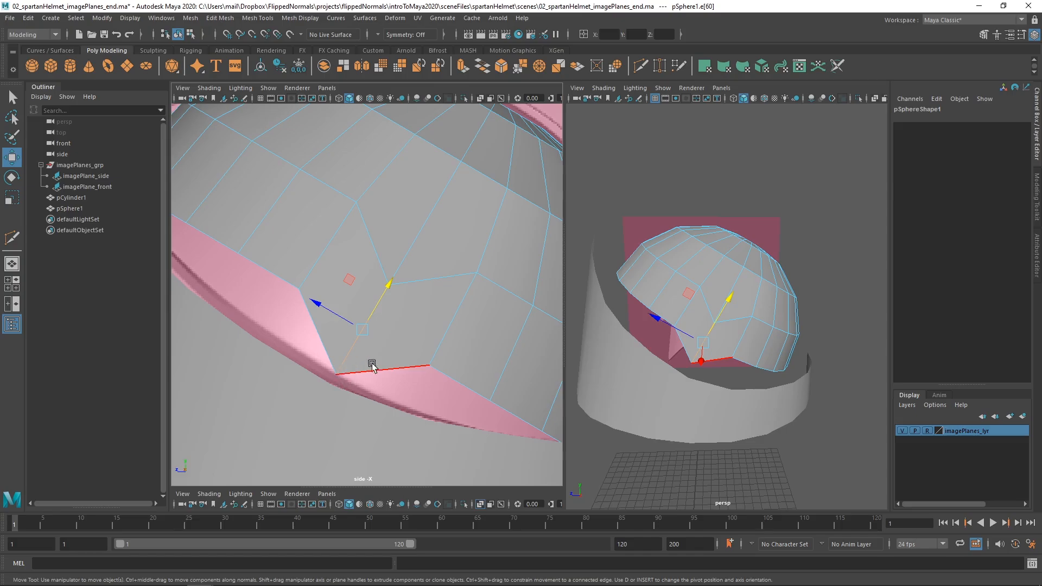
middle_click_drag(345, 342, 362, 353, "alt")
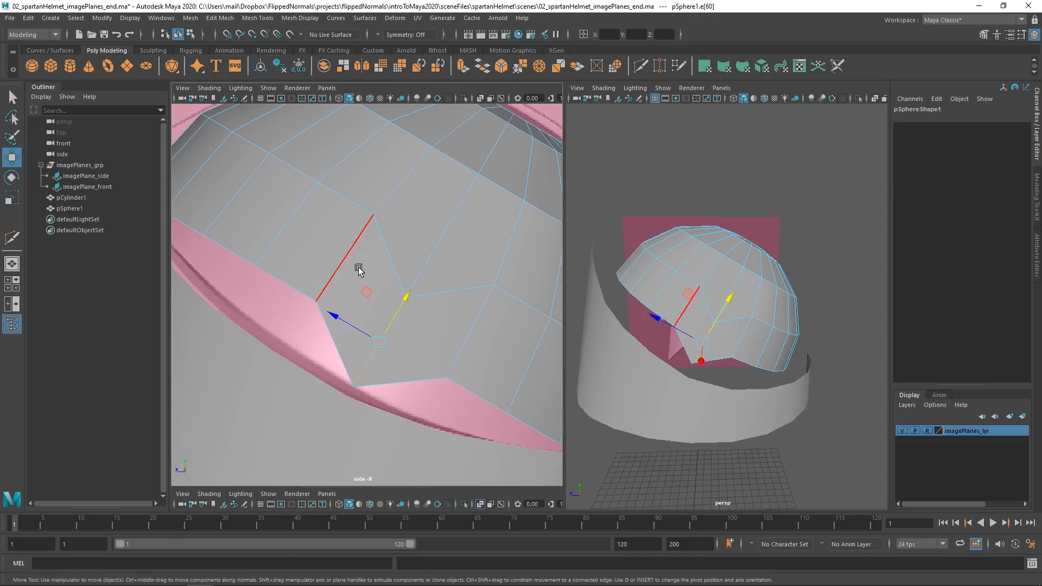
Lower the adjacent edge, one towards the front of the helmet, so its bottom end meets the ring's rim.
left_click(350, 253)
left_click_drag(367, 223, 337, 266)
middle_click_drag(310, 248, 347, 286, "alt")
Try to lower the following edge towards the front of the dome's lowest band, and undo the move.
left_click(328, 257)
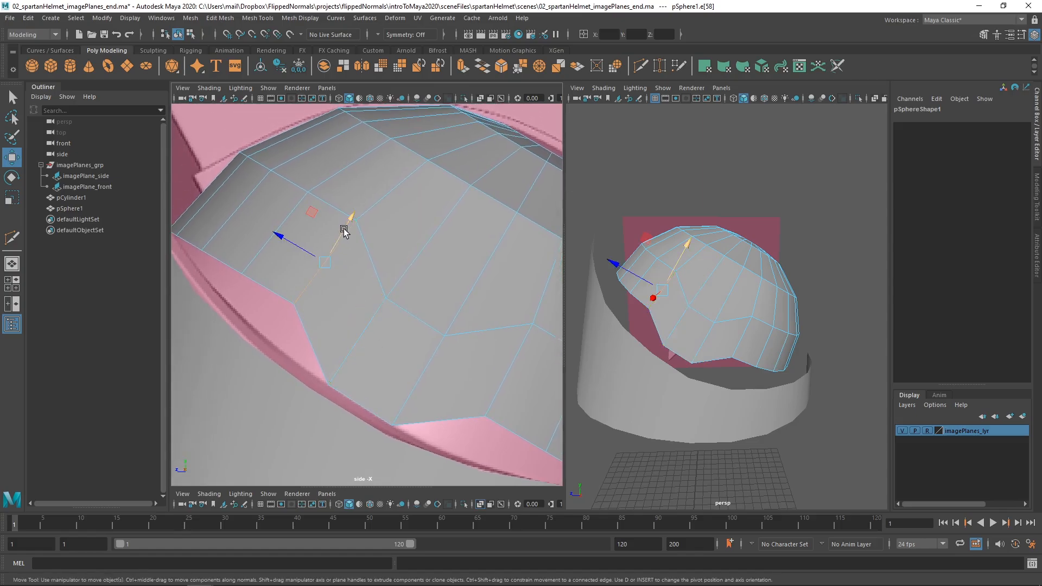
left_click_drag(359, 195, 329, 251)
key("ctrl+z")
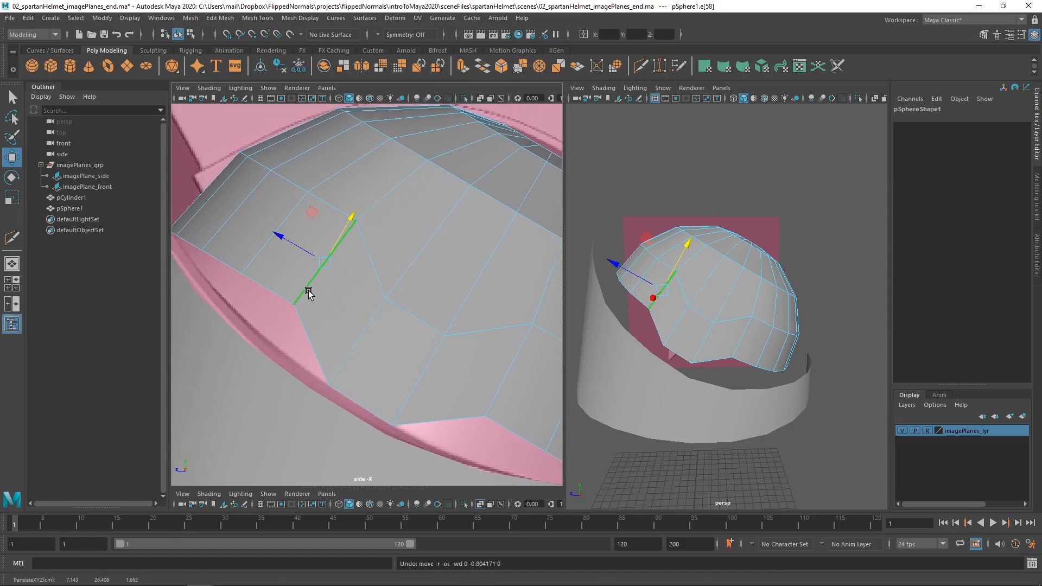
Try aligning the Move tool's axis to different neighbouring edges in the front part of the dome's lowest band.
key("d")
key("d")
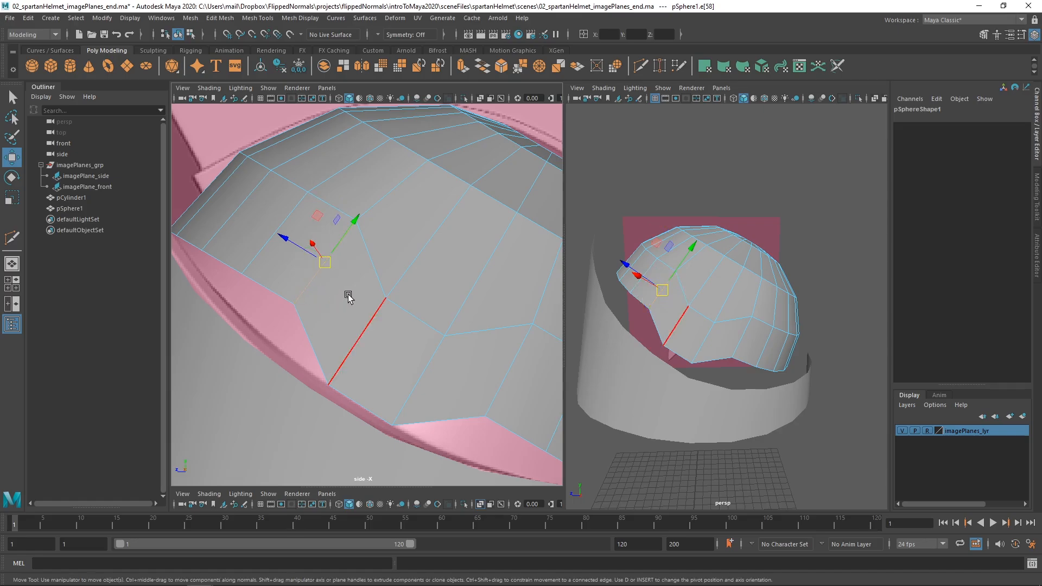
left_click(365, 336)
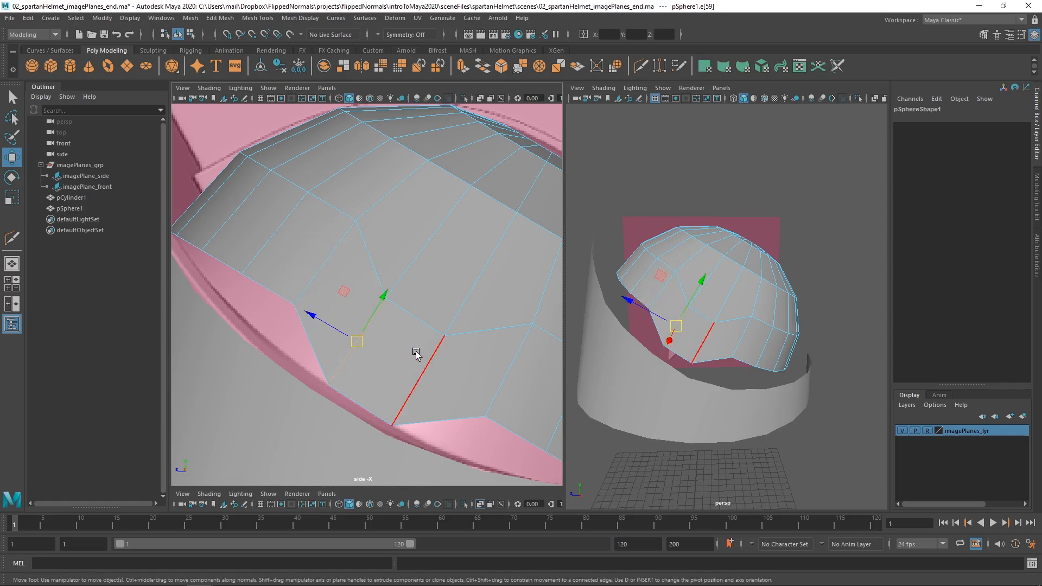
left_click(427, 366)
left_click(284, 227)
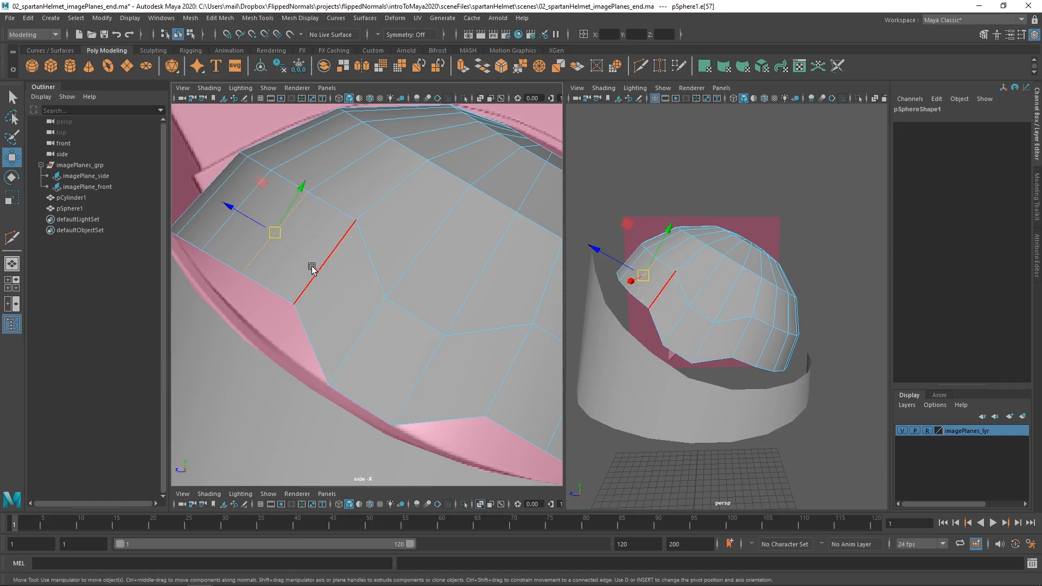
key("d")
left_click(302, 297)
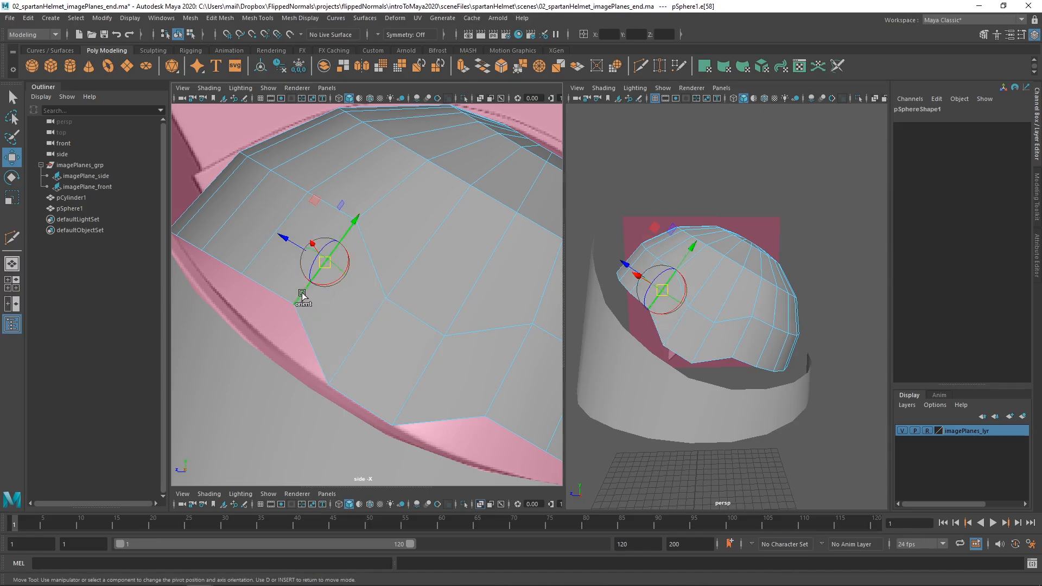
left_click(262, 249)
key("d")
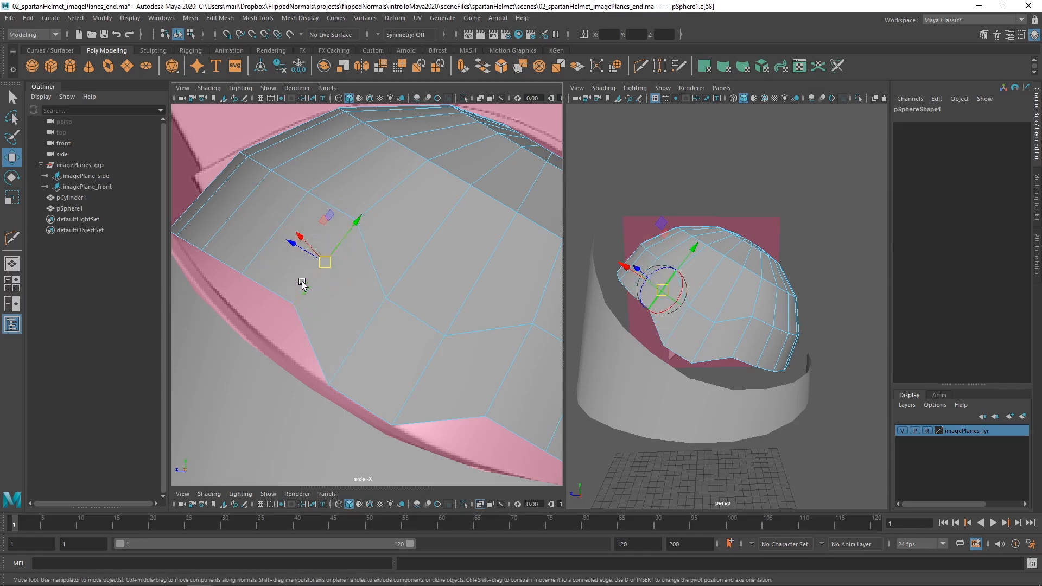
key("d")
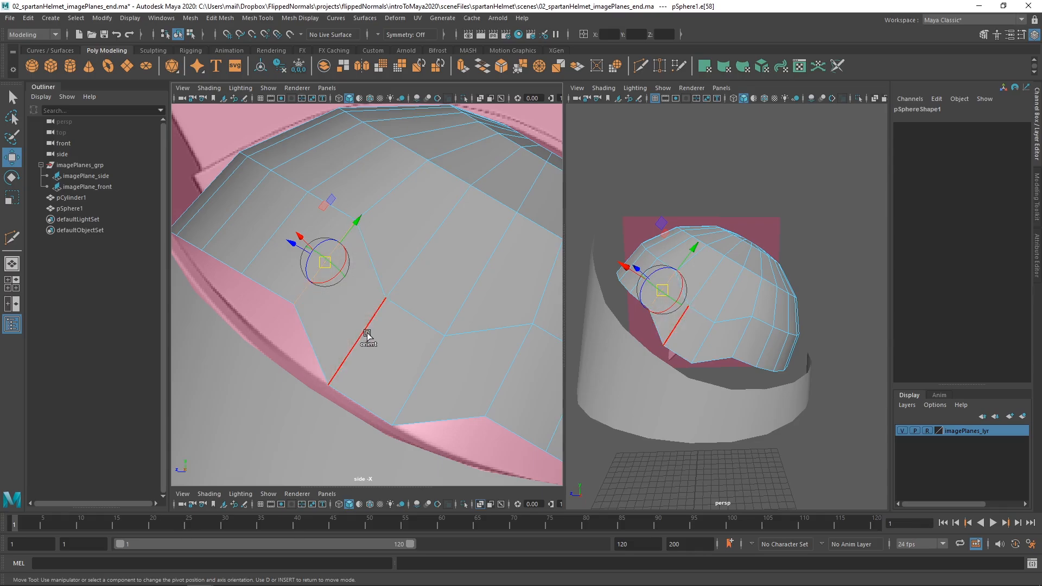
Align the Move axis to the selected edge itself and lower the edge until its bottom end meets the ring's rim.
left_click(307, 293)
key("d")
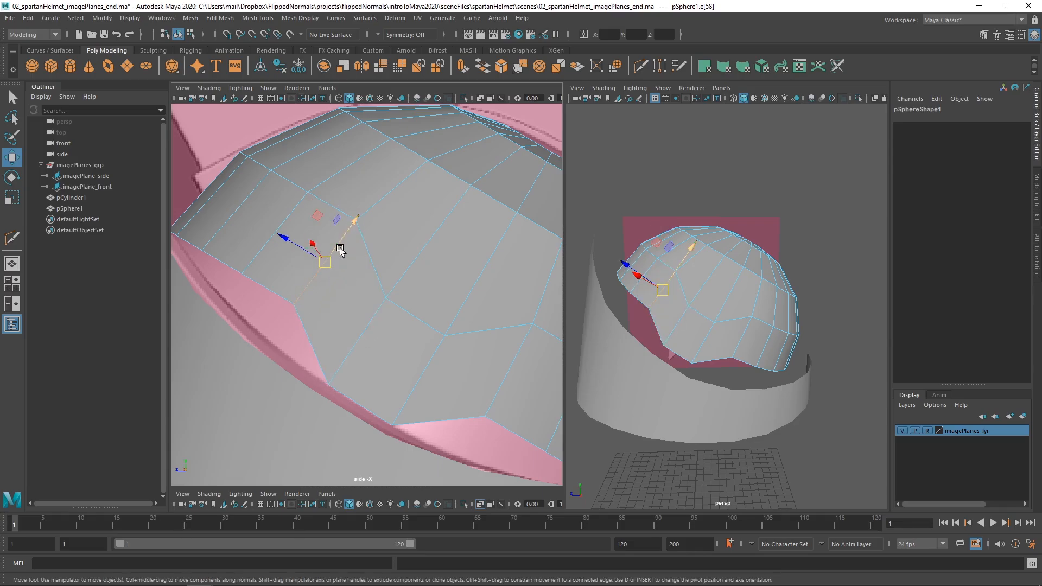
mouse_move(340, 250)
left_mouse_down()
mouse_move(344, 233)
mouse_move(324, 261)
left_mouse_up()
Lower the following edge towards the helmet's front along its own direction until its bottom end meets the ring's rim.
middle_click_drag(288, 266, 334, 308, "alt")
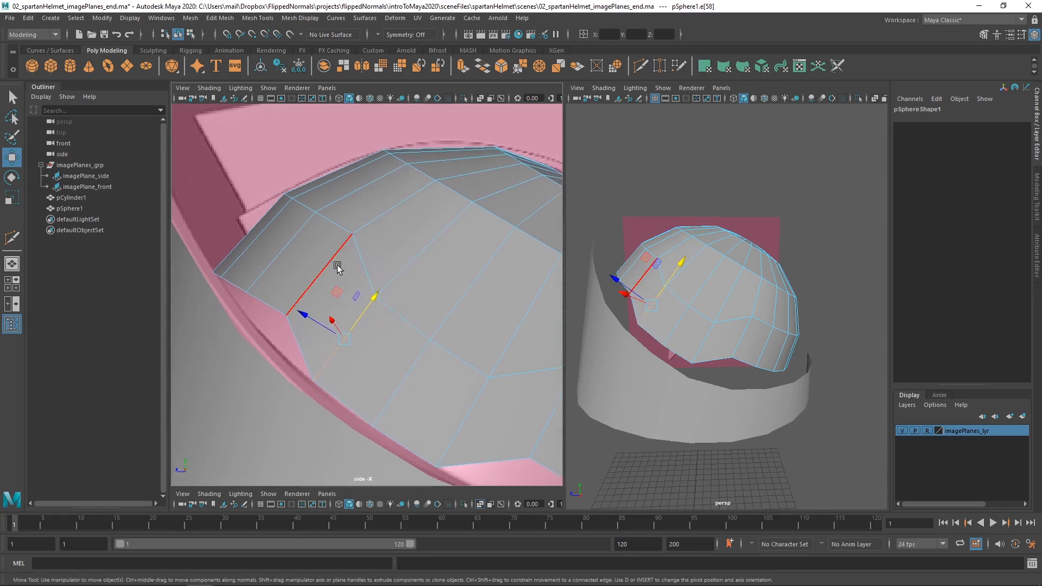
left_click(336, 264)
key("d")
key("d")
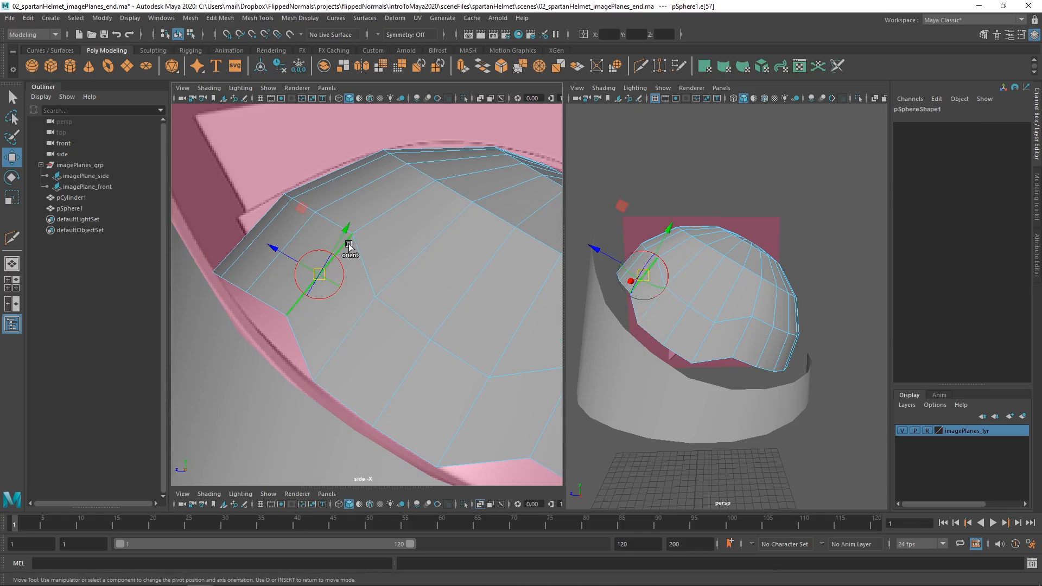
left_click(349, 248)
left_click_drag(349, 247, 342, 249)
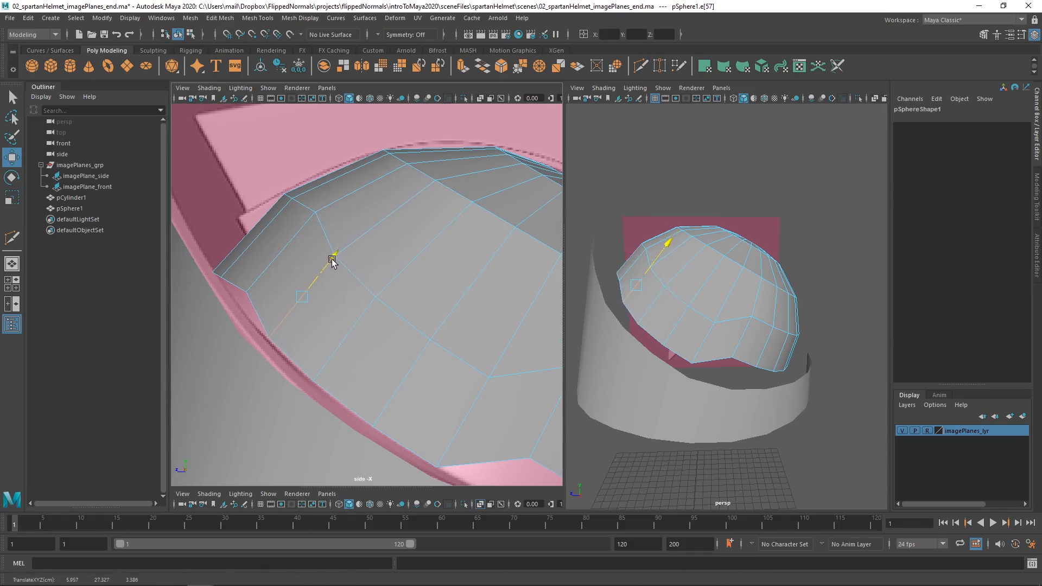
Lower the remaining side edges beside the dome's front centre line so the lowest band follows the ring's rim.
middle_click_drag(319, 268, 357, 298, "alt")
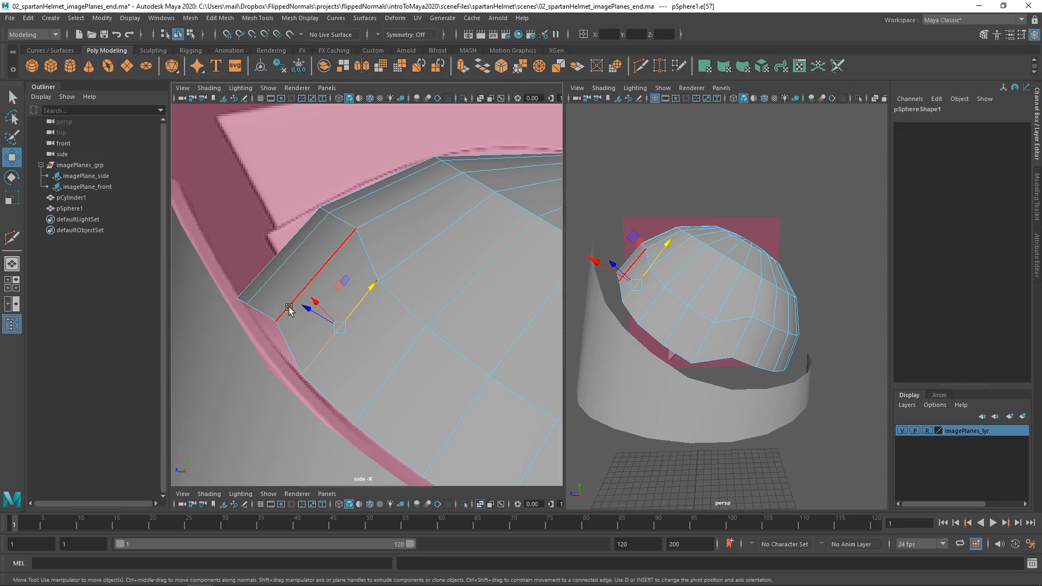
left_click(289, 310)
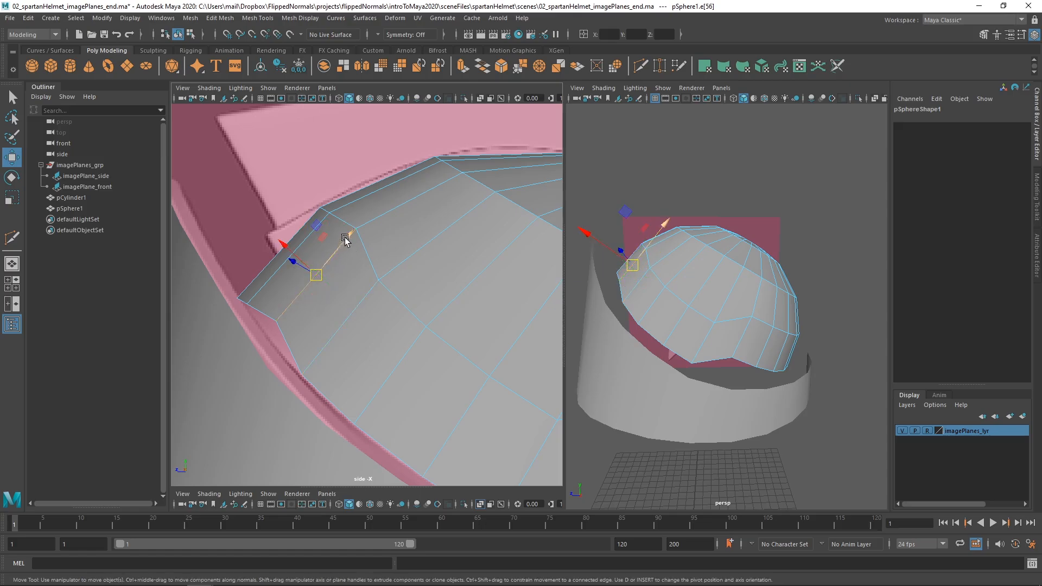
left_click_drag(345, 240, 336, 253)
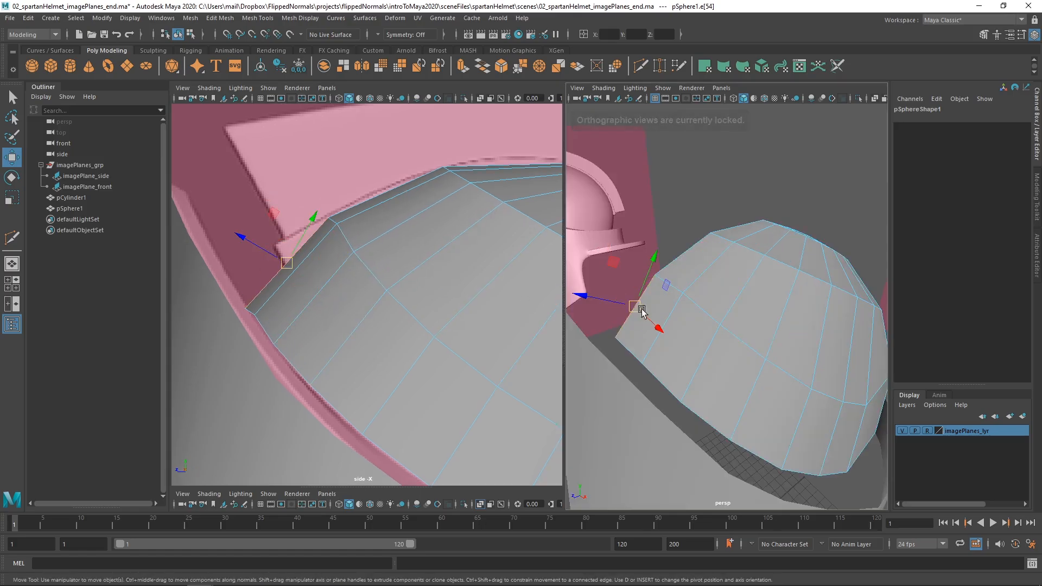
Align the Move axis to the dome's frontmost centre edge in the lowest band and raise that edge slightly to the rim.
scroll(642, 311, "up", 5)
middle_click_drag(642, 311, 712, 321, "alt")
scroll(664, 315, "down", 2)
right_click_drag(664, 313, 657, 316, "alt")
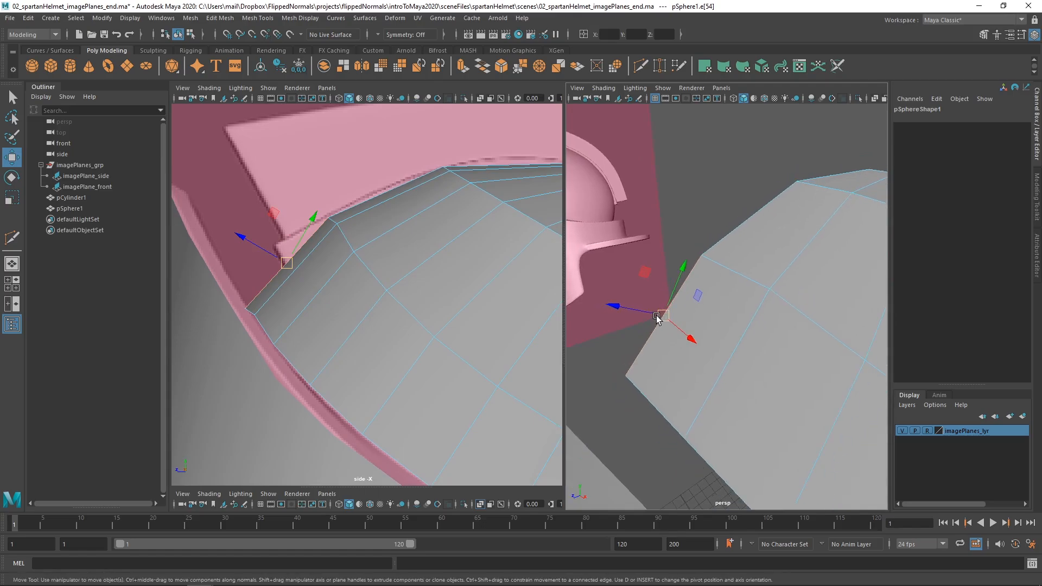
key("d")
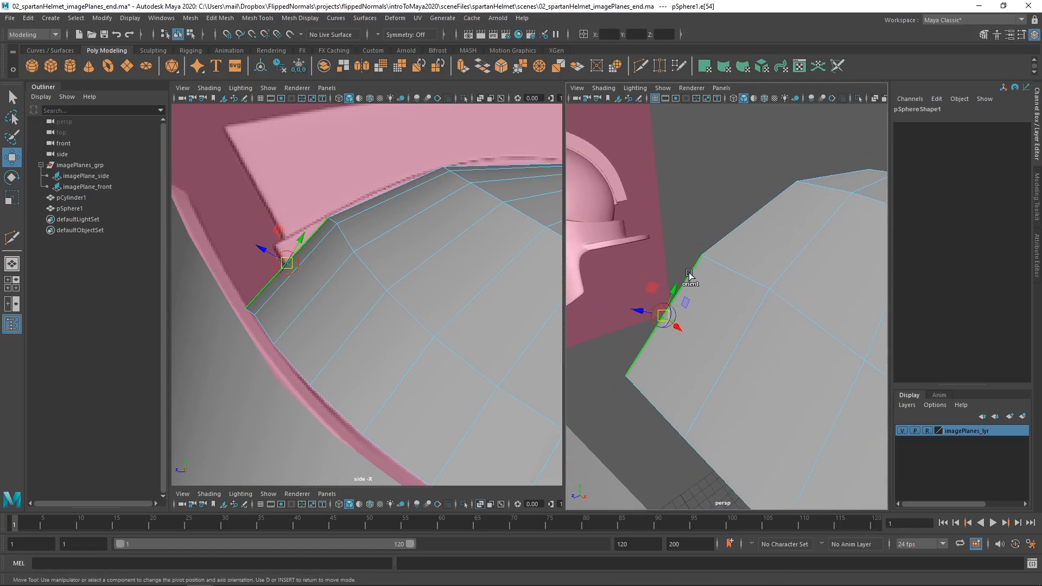
left_click(692, 274)
key("d")
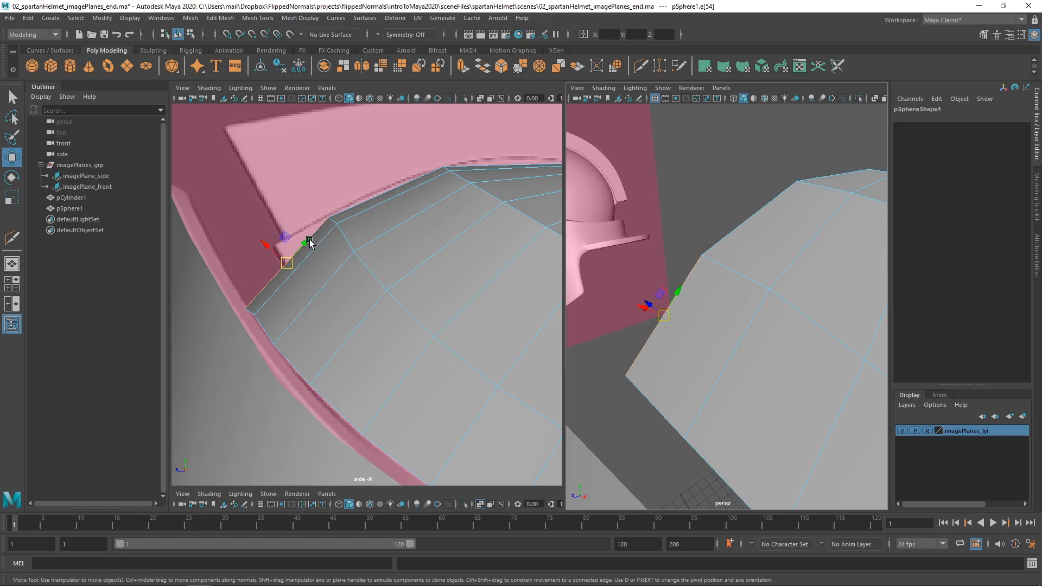
left_click_drag(310, 243, 313, 239)
Lower the first unadjusted edge towards the back of the dome's lowest band along its own direction to the ring's rim.
scroll(686, 365, "down", 5)
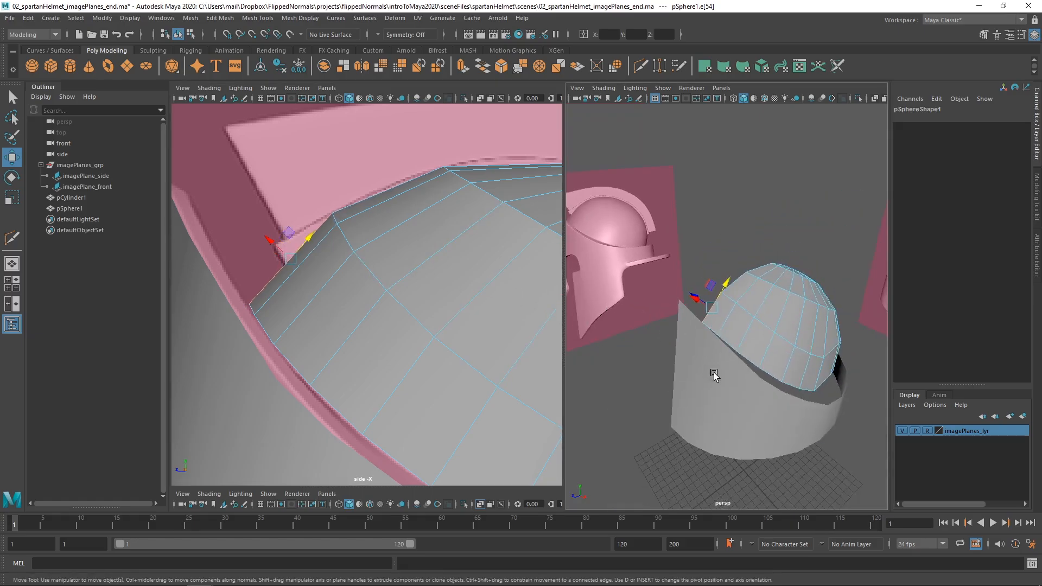
left_click_drag(714, 372, 651, 357, "alt")
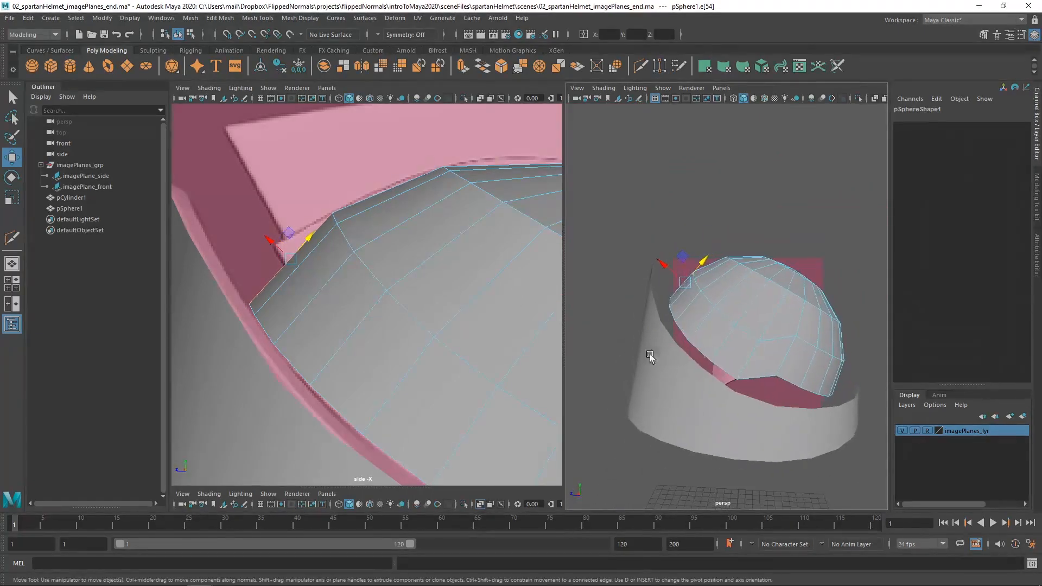
middle_click_drag(395, 352, 193, 237, "alt")
scroll(392, 317, "down", 3)
middle_click_drag(409, 332, 392, 314, "alt")
left_click(391, 314)
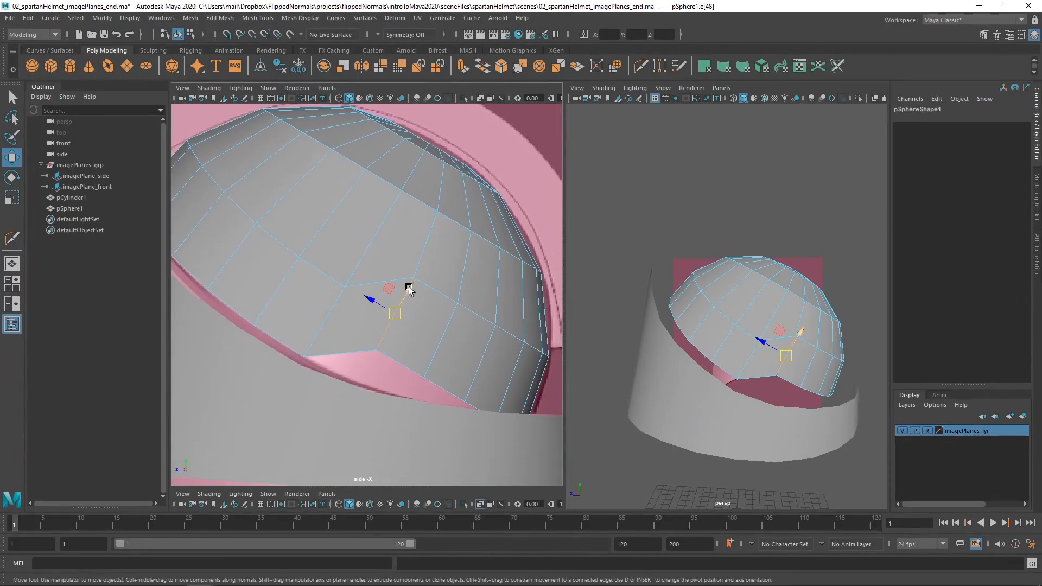
key("d")
left_click(383, 340, "ctrl")
left_click_drag(409, 292, 391, 323)
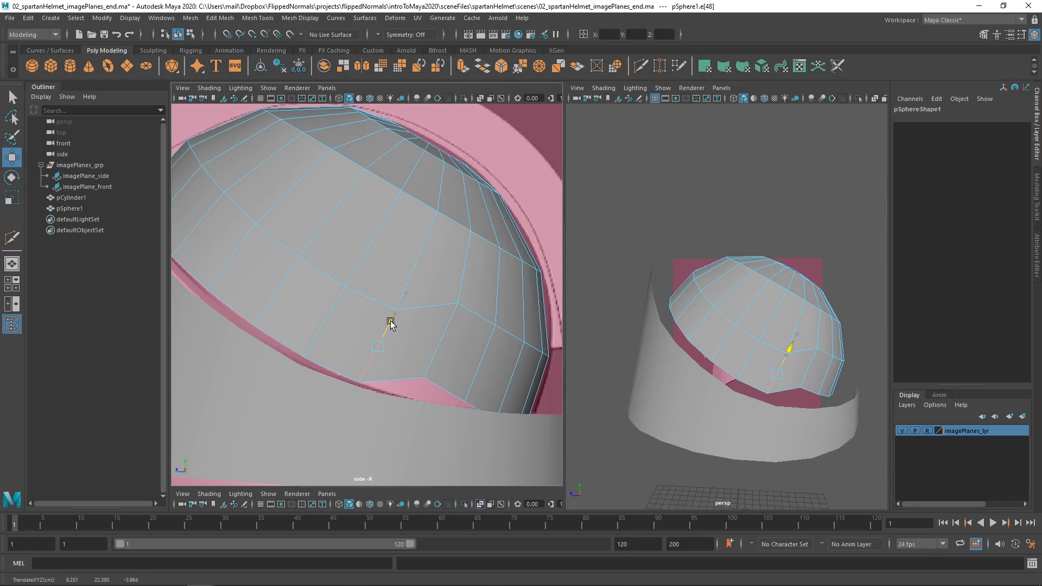
Lower the adjacent edge, one further towards the helmet's back, until its bottom end meets the ring's rim.
middle_click_drag(465, 360, 394, 346, "alt")
scroll(394, 347, "up", 2)
left_click(367, 335)
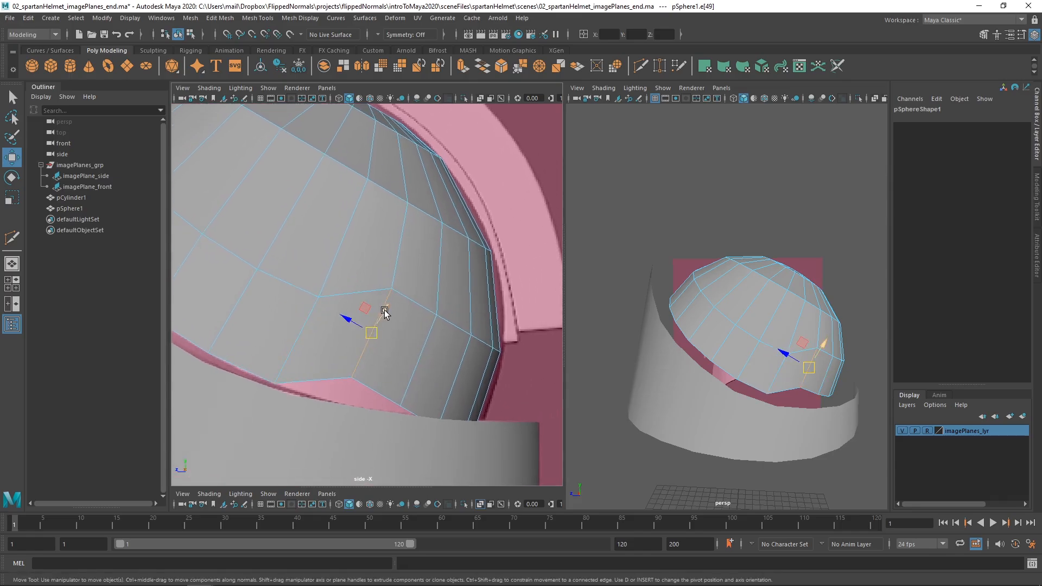
left_click_drag(381, 314, 369, 337)
Lower the third edge towards the back of the lowest band slightly so its bottom end sits on the ring's rim.
left_click(437, 350)
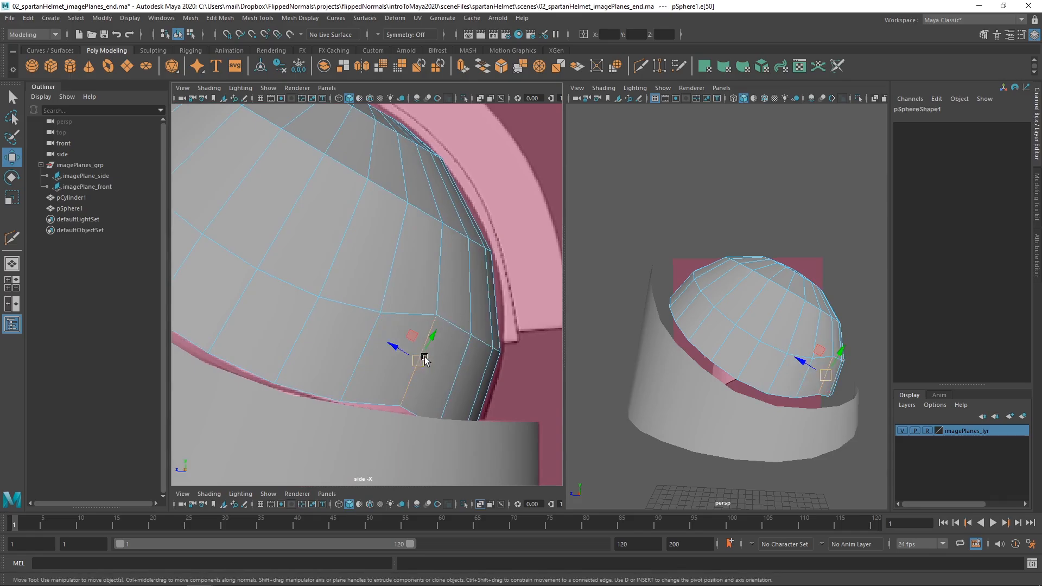
middle_click_drag(437, 353, 426, 318, "alt")
mouse_move(415, 328)
left_mouse_down()
mouse_move(421, 302)
mouse_move(413, 315)
left_mouse_up()
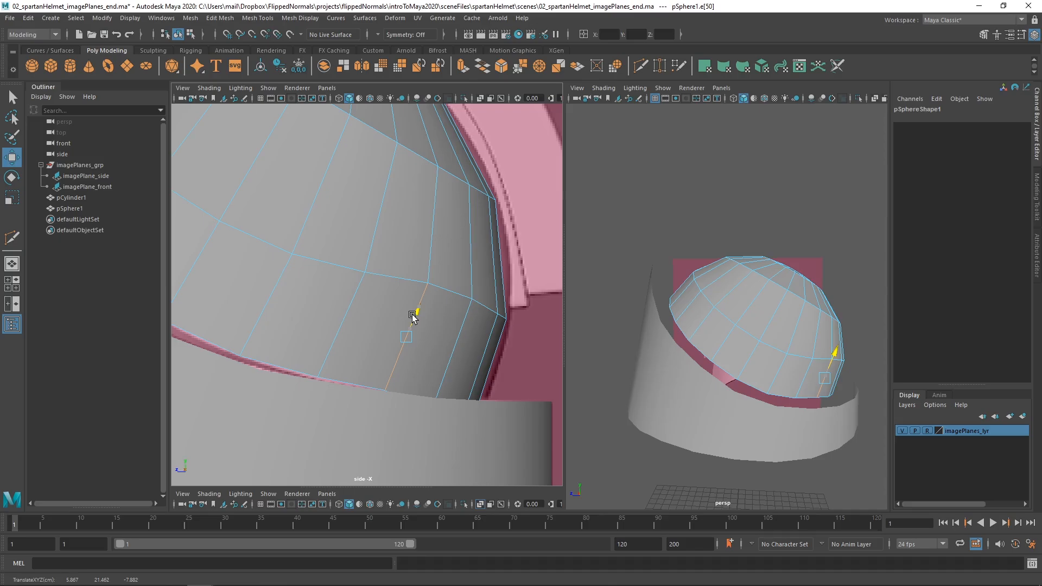
Turn on X-Ray in the side view to see the dome's rear lower edge behind the ring.
left_click_drag(745, 361, 697, 357, "alt")
middle_click_drag(697, 357, 686, 322, "alt")
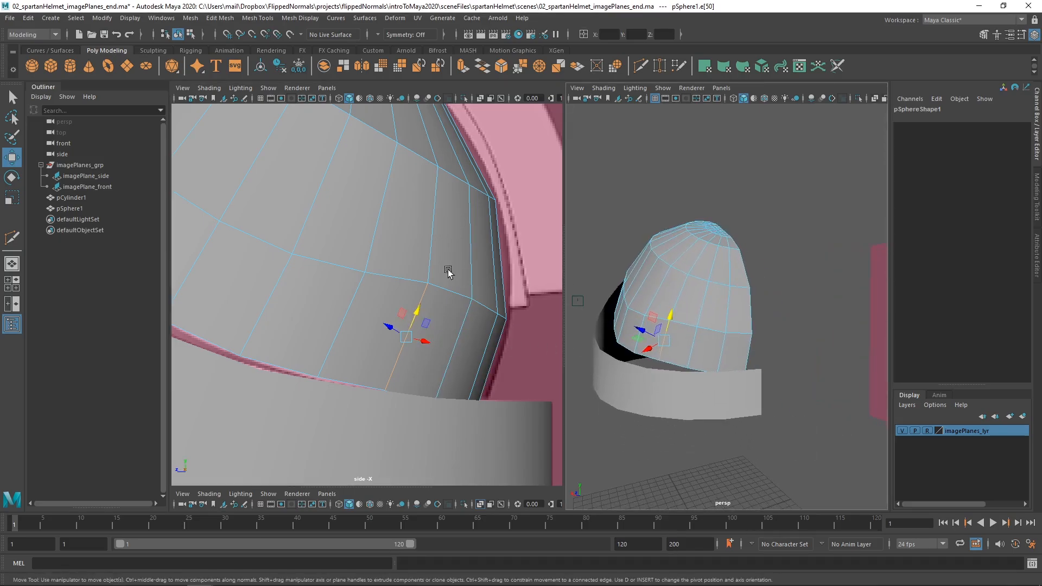
middle_click_drag(442, 304, 376, 268, "alt")
middle_click_drag(408, 310, 417, 314, "alt")
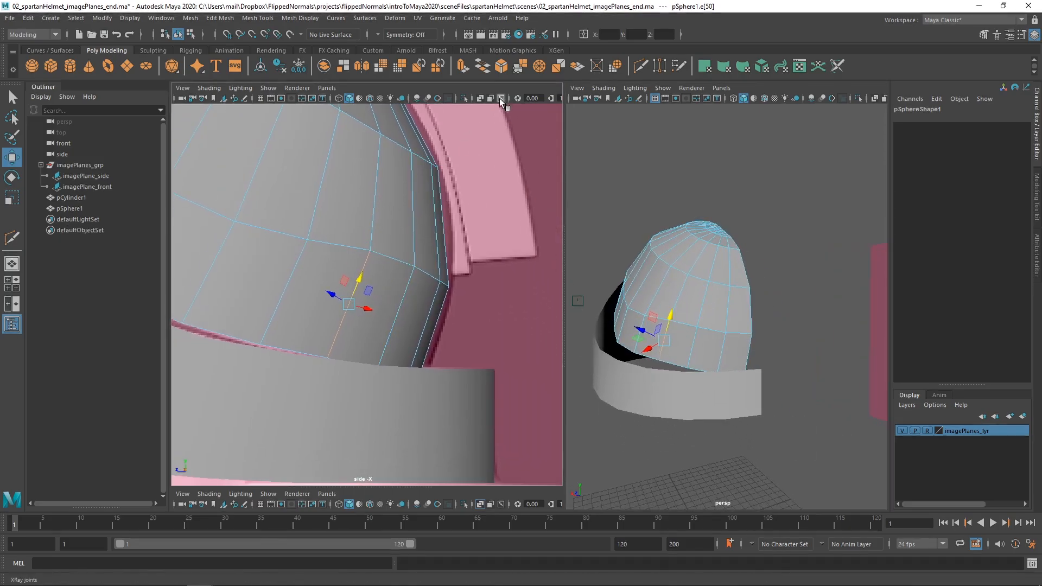
left_click(480, 98)
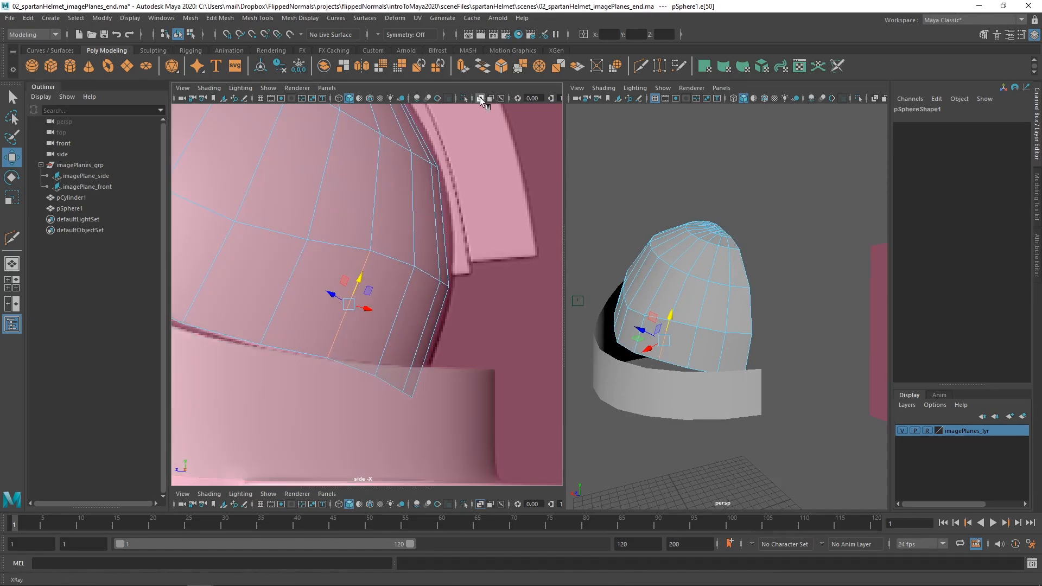
middle_click_drag(431, 361, 426, 345, "alt")
scroll(427, 345, "up", 2)
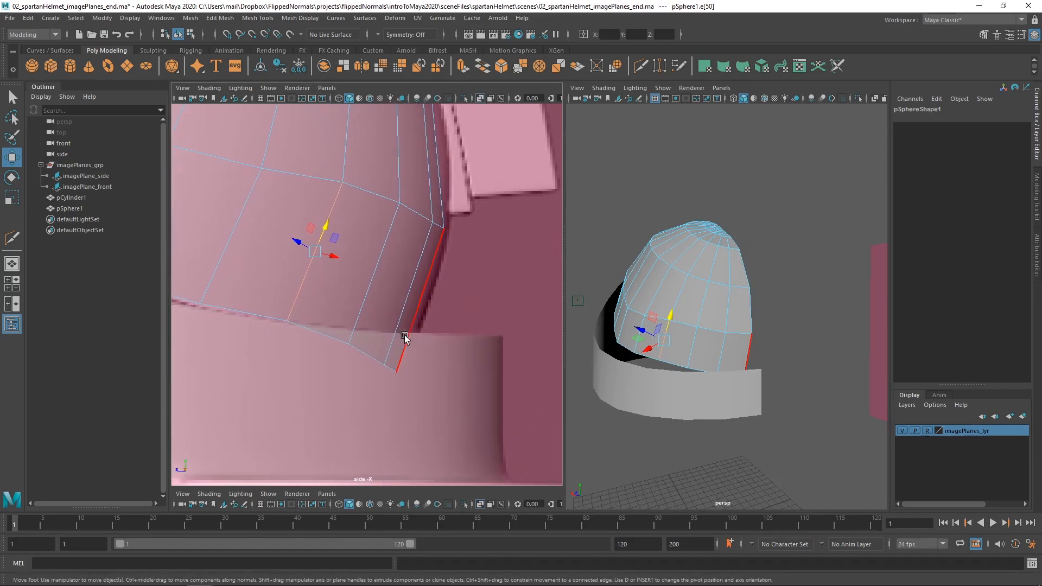
Raise the next two edges near the dome's back along their own direction until their bottom ends meet the ring's rim.
left_click(359, 308)
key("d")
left_click(361, 314, "ctrl")
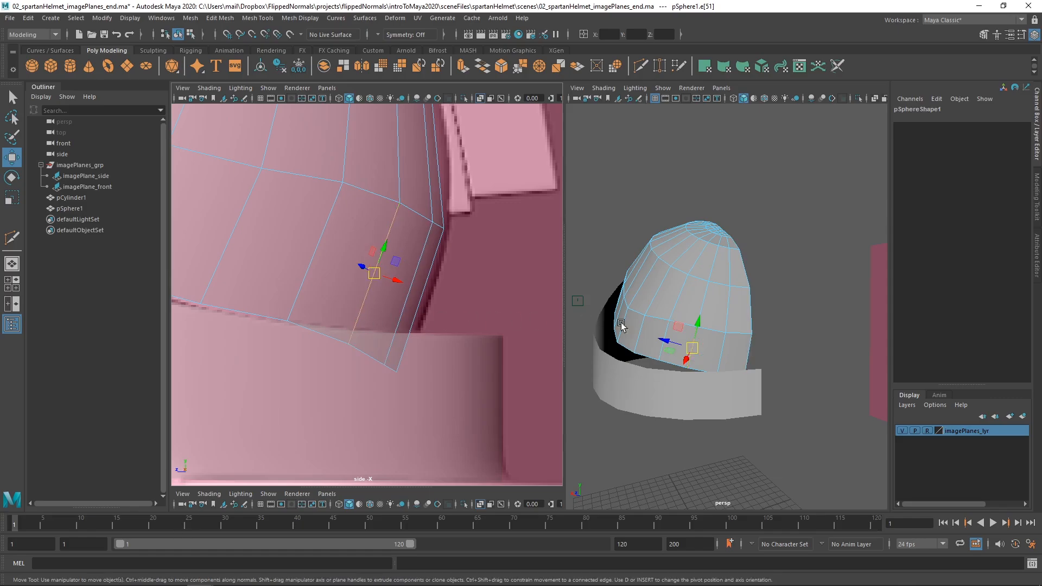
left_click_drag(700, 337, 741, 339, "alt")
middle_click_drag(390, 279, 364, 288, "alt")
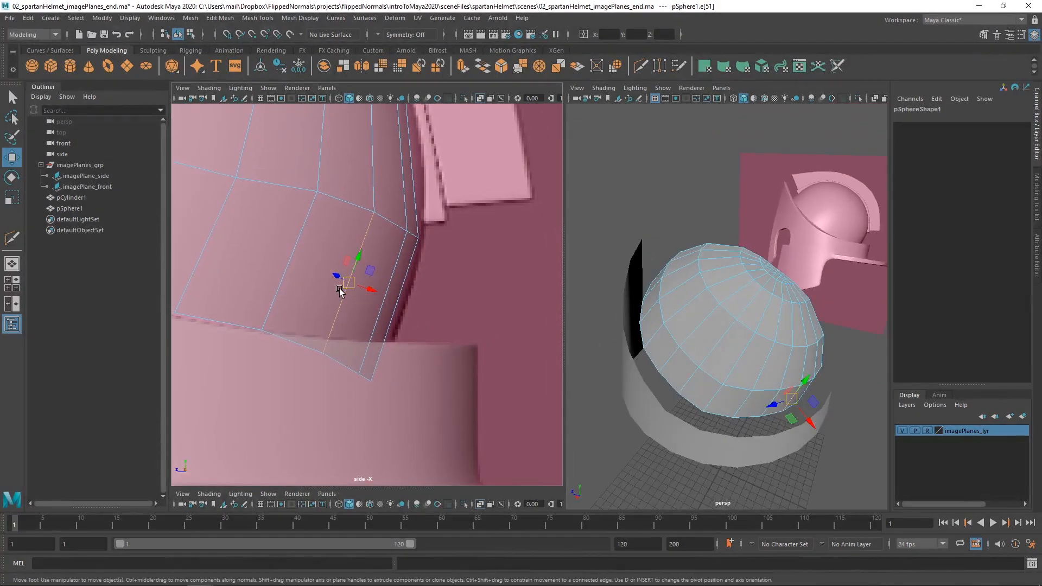
key("d")
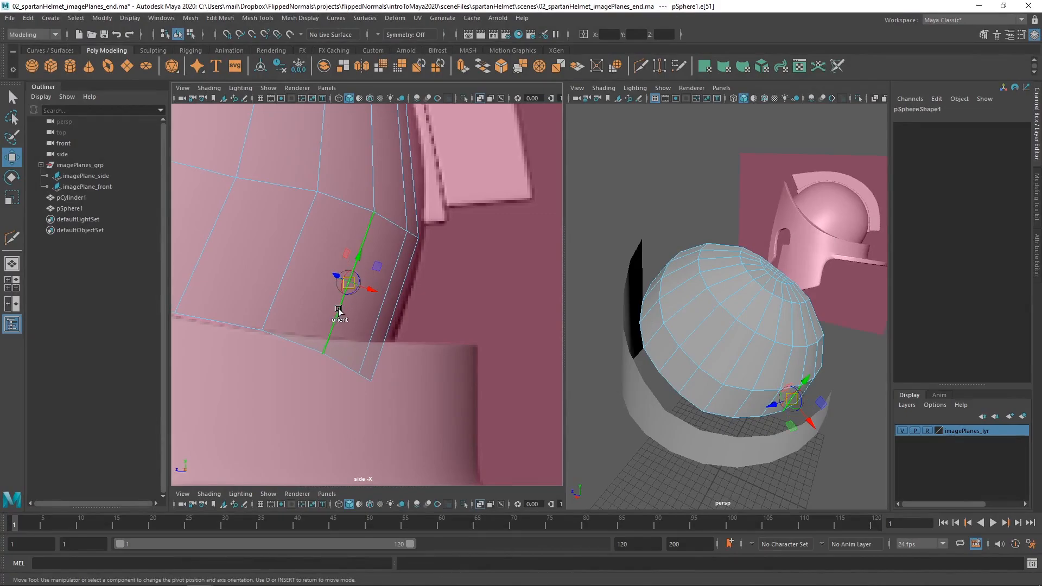
left_click_drag(357, 268, 406, 246)
left_click(363, 356)
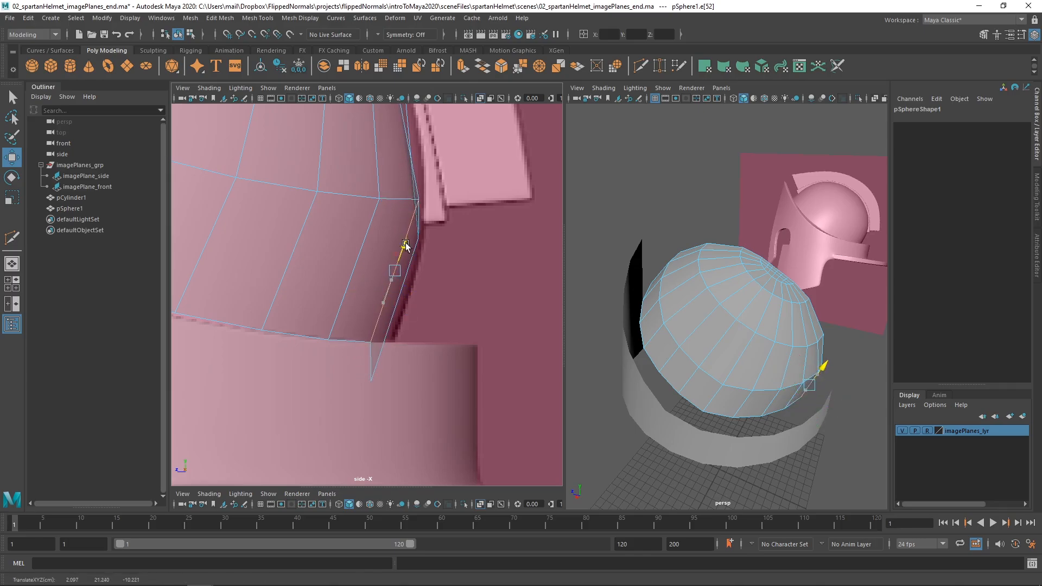
Align the Move axis to the dome's rearmost centre edge in the lowest band and raise that edge to the ring's rim.
left_click(395, 311)
left_click_drag(698, 343, 631, 316, "alt")
middle_click_drag(403, 275, 365, 288, "alt")
key("d")
left_click(373, 280)
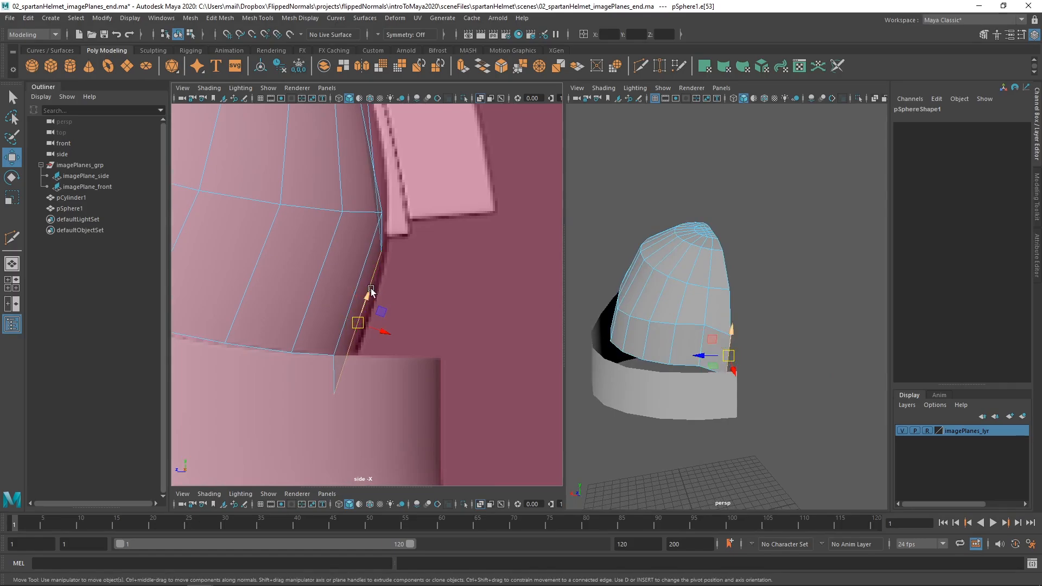
left_click_drag(371, 291, 382, 261)
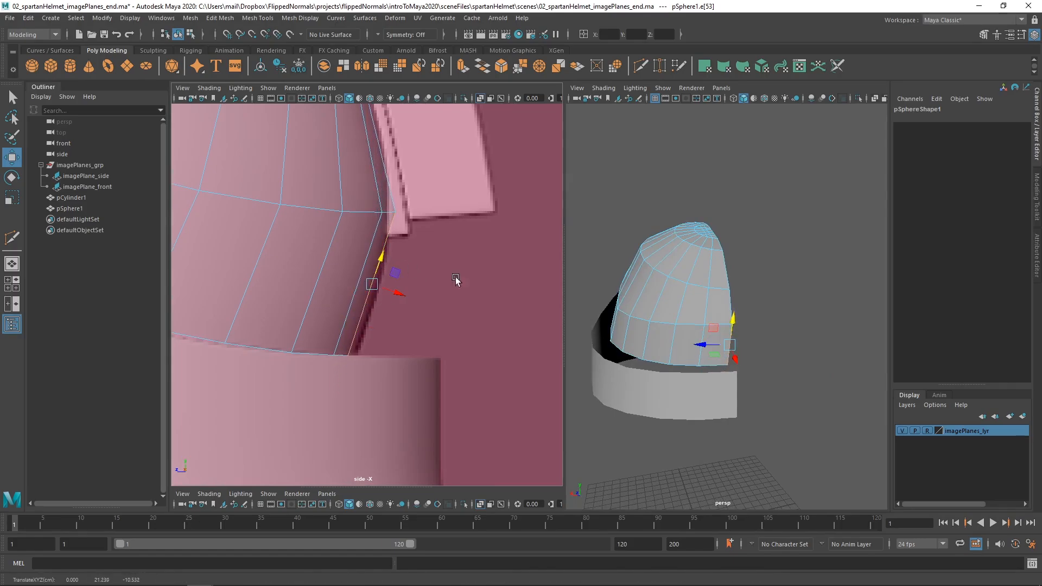
Examine the dome's reshaped lower edge against the ring and the side reference.
left_click_drag(679, 325, 743, 362, "alt")
right_click_drag(434, 272, 440, 301, "alt")
middle_click_drag(406, 259, 419, 324, "alt")
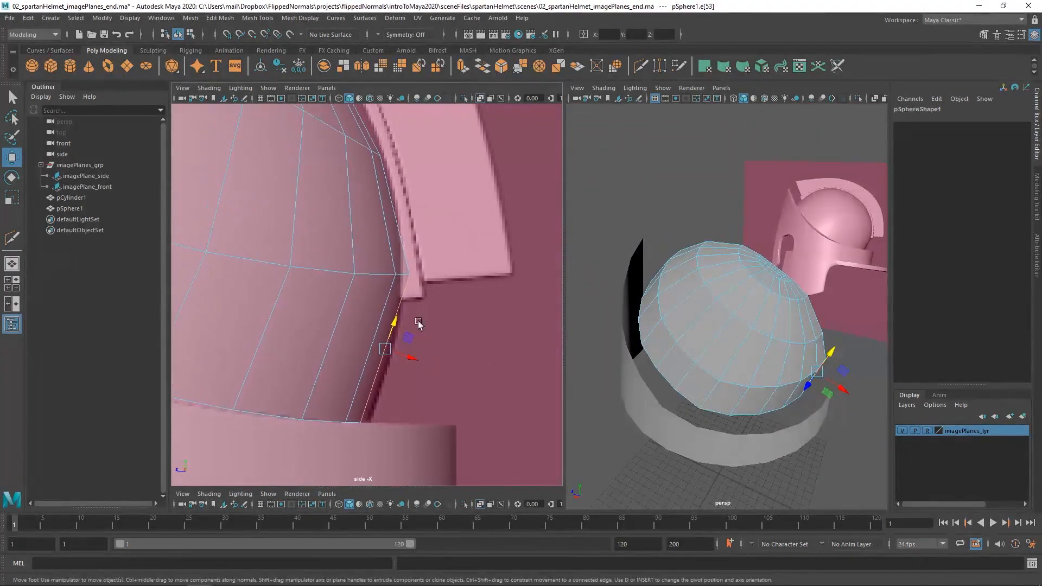
right_click_drag(419, 324, 317, 265, "alt")
mouse_move(317, 264)
middle_mouse_down("alt")
mouse_move(452, 317)
mouse_move(373, 286)
middle_mouse_up("alt")
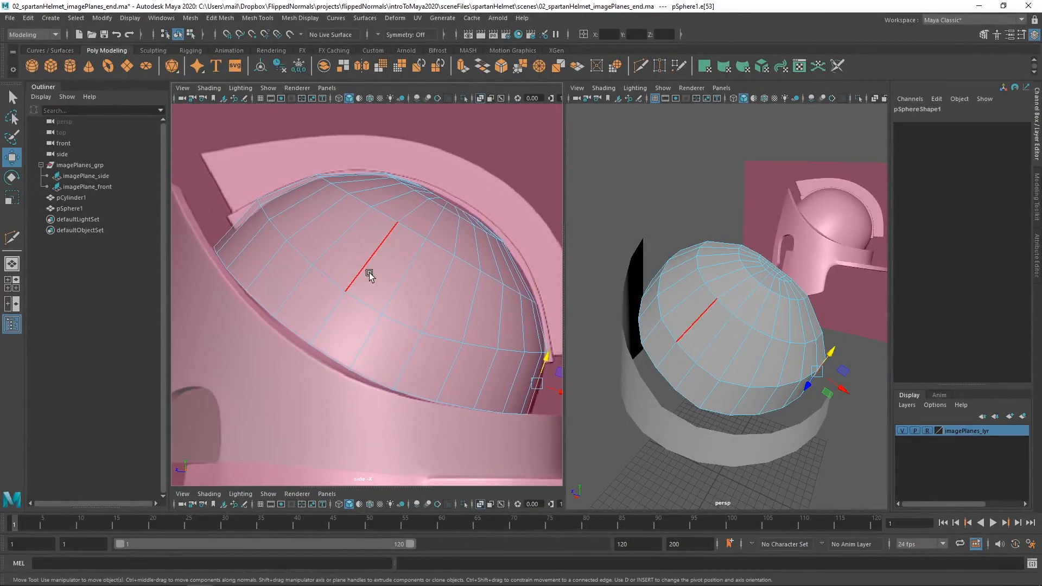
Select a side face in the dome's lowest band and set the Move tool's axis orientation to World.
left_click_drag(662, 321, 646, 344, "alt")
middle_click_drag(645, 341, 656, 359, "alt")
scroll(649, 343, "up", 2)
left_click_drag(649, 344, 673, 344, "alt")
right_click_drag(673, 344, 676, 317)
left_click(676, 318)
left_click_drag(676, 318, 708, 366, "alt")
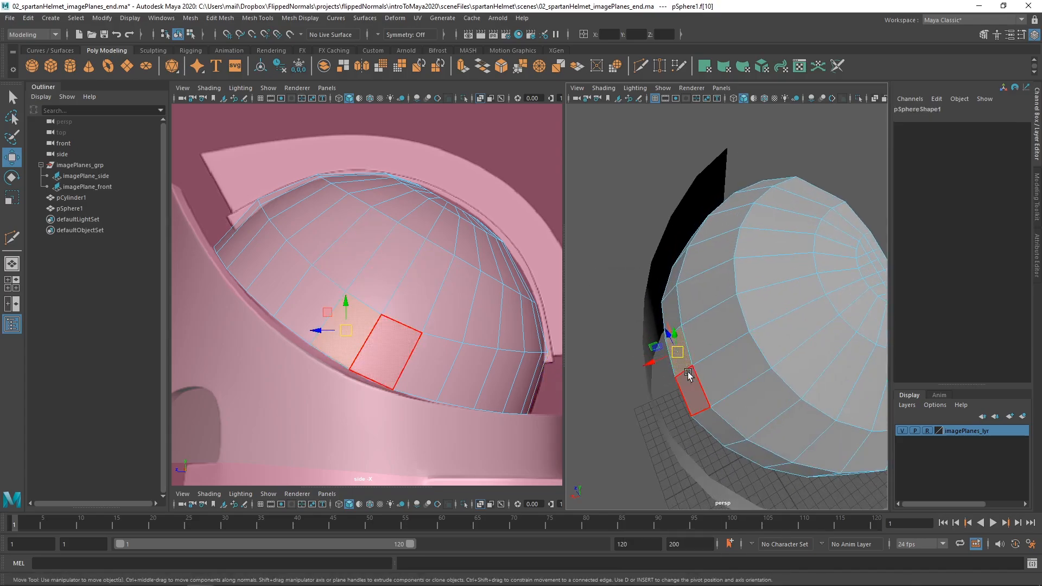
left_click(694, 375)
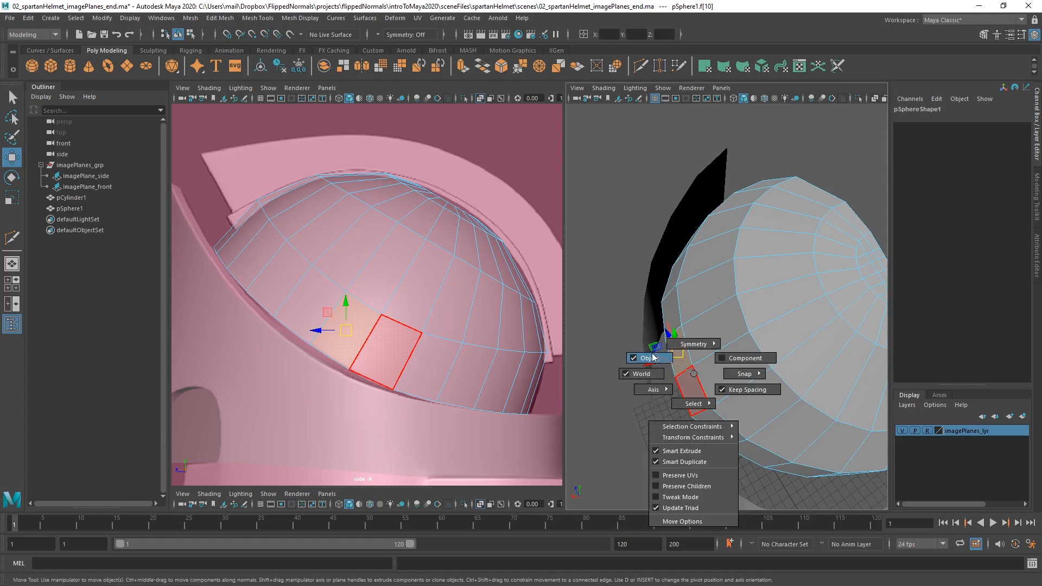
left_click_drag(653, 354, 657, 380)
left_click(697, 377)
left_click(697, 376)
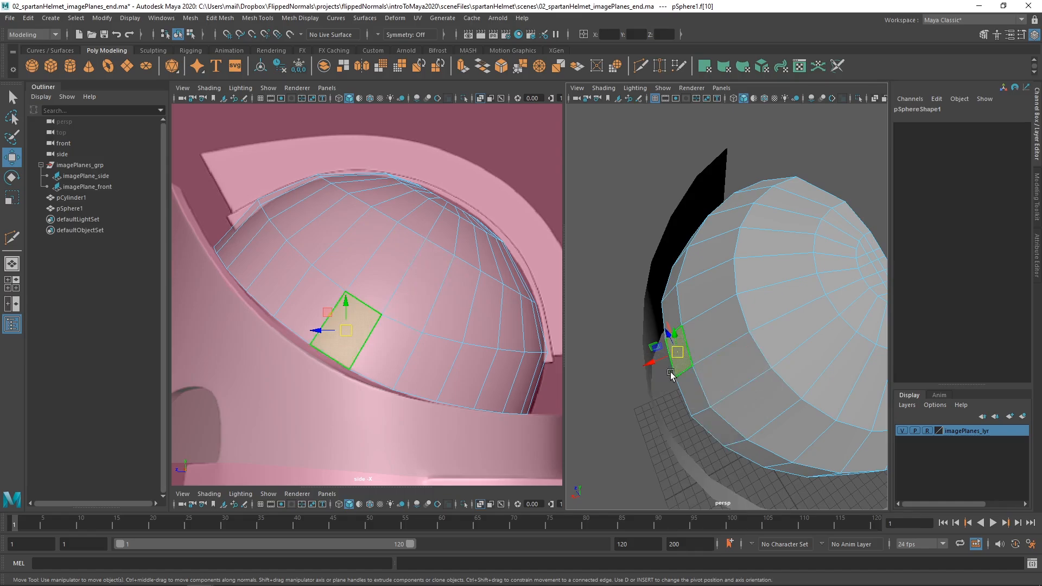
left_click(697, 368)
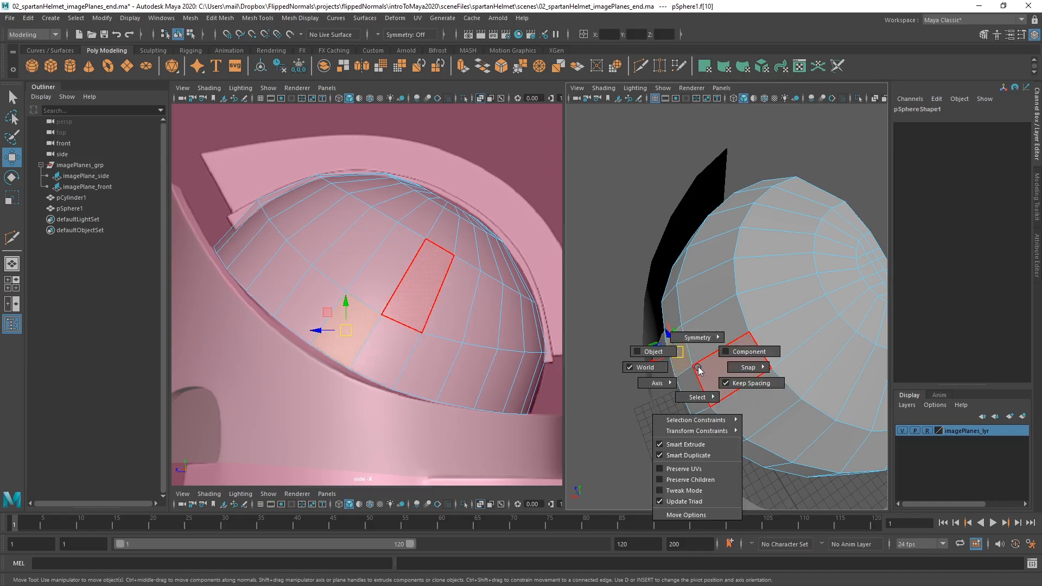
mouse_move(658, 371)
left_mouse_down()
mouse_move(687, 347)
mouse_move(651, 359)
mouse_move(660, 380)
mouse_move(643, 362)
mouse_move(660, 356)
left_mouse_up()
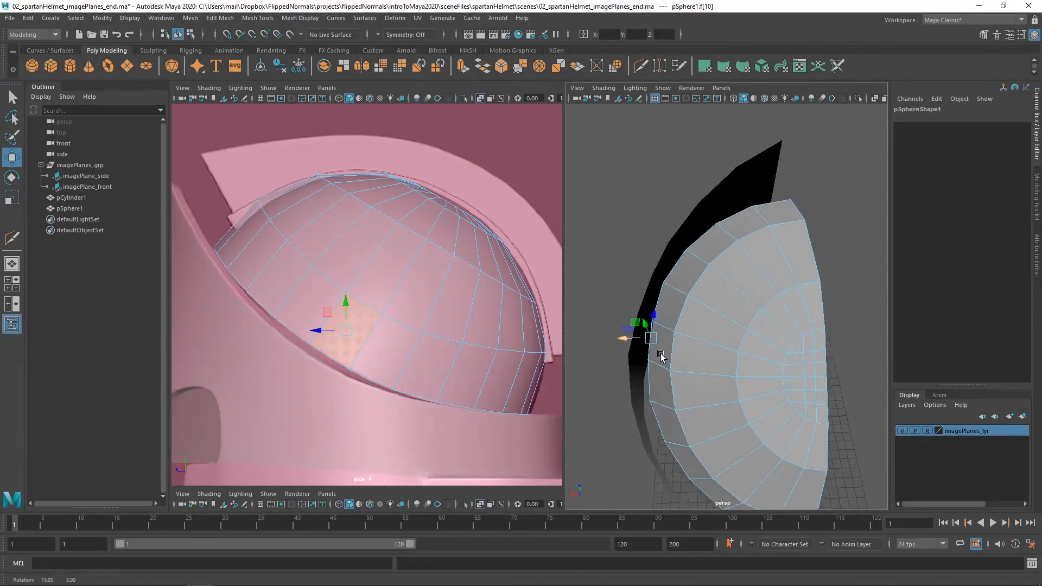
right_click_drag(660, 356, 641, 333, "alt")
left_click_drag(703, 399, 831, 331, "alt")
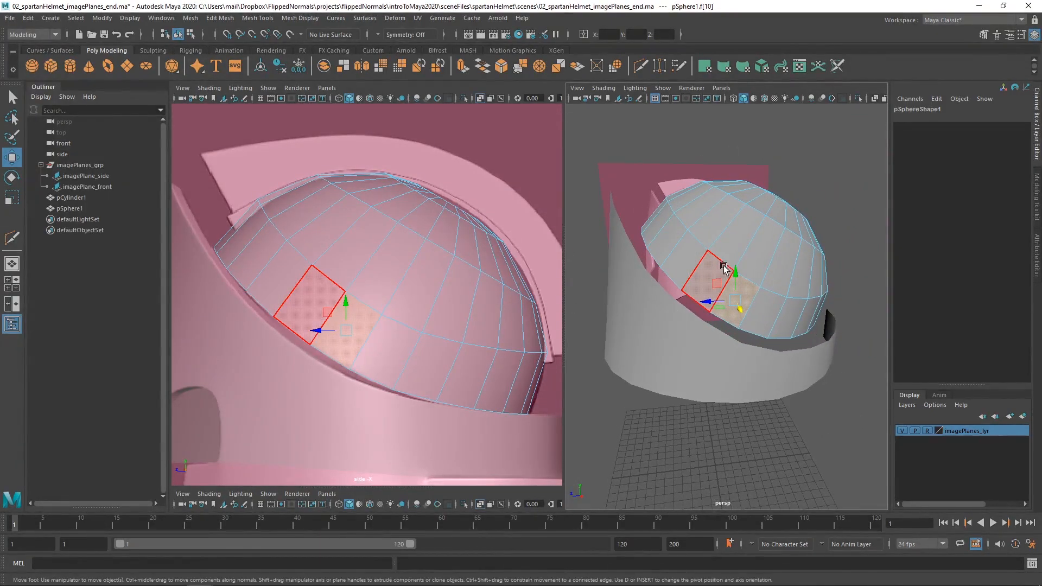
Select the horizontal edge loop above the dome's middle band and apply Edit Edge Flow to it.
key("F9")
middle_click_drag(770, 256, 736, 279, "alt")
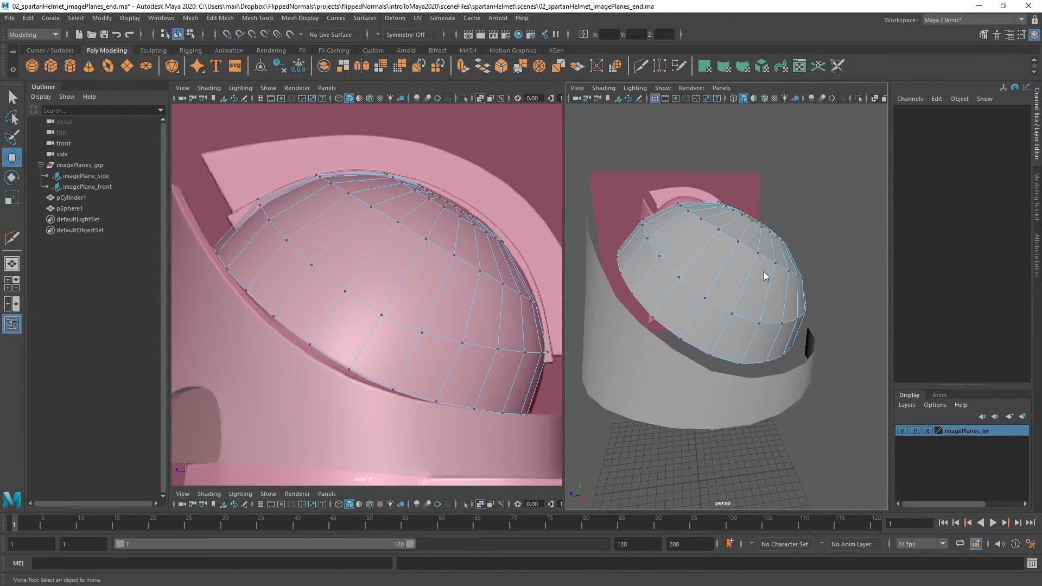
key("F8")
left_click_drag(751, 275, 691, 280, "alt")
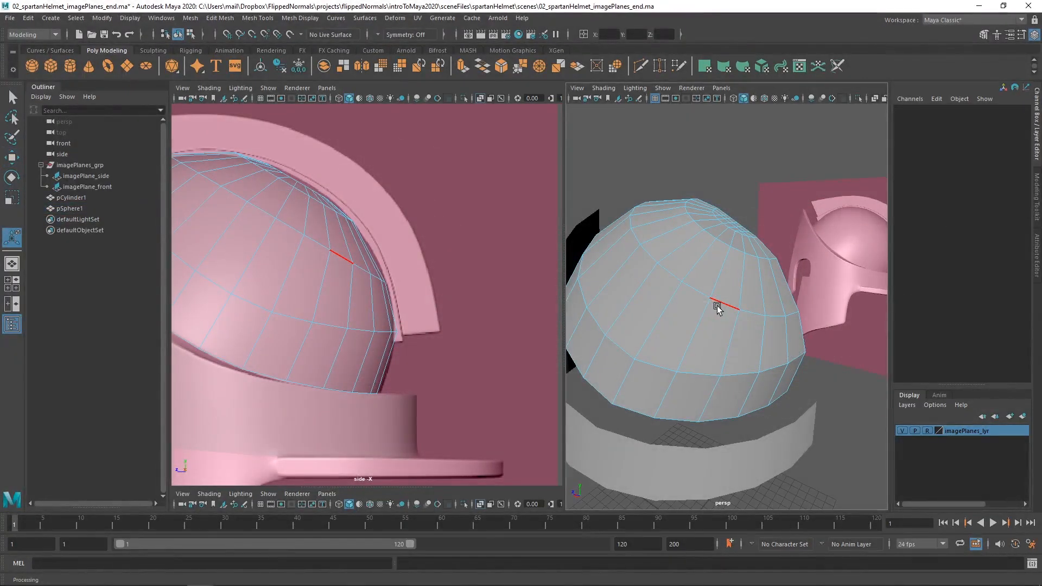
left_click(716, 304)
double_click(702, 295)
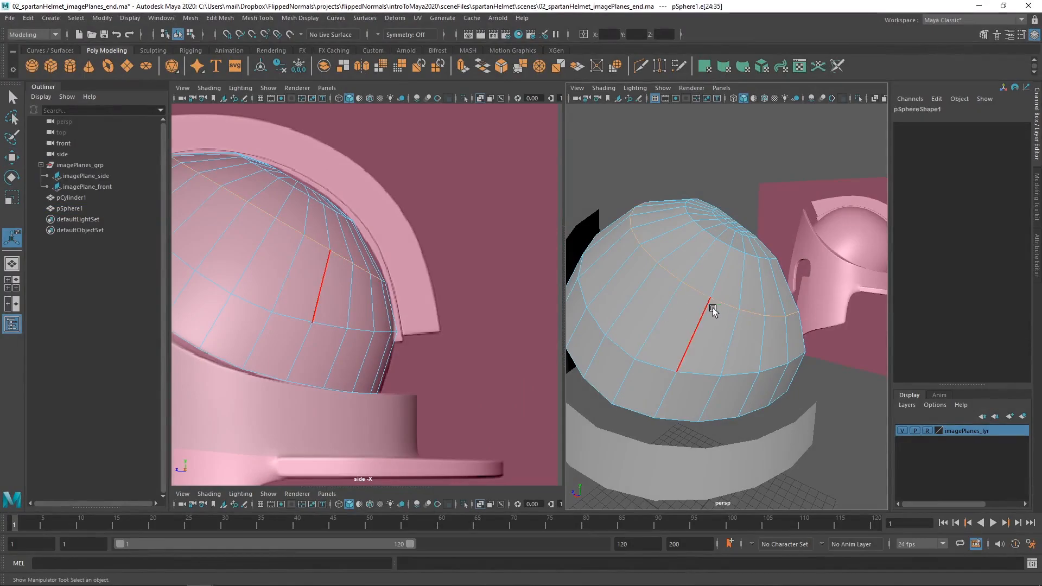
left_click_drag(713, 307, 716, 285, "alt")
right_click(716, 285, "shift")
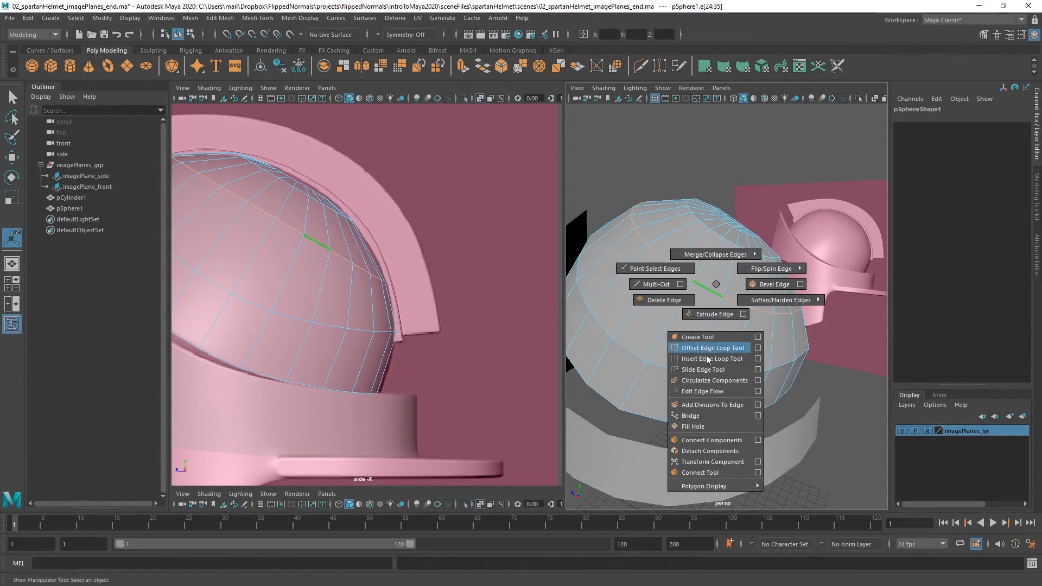
left_click(702, 391)
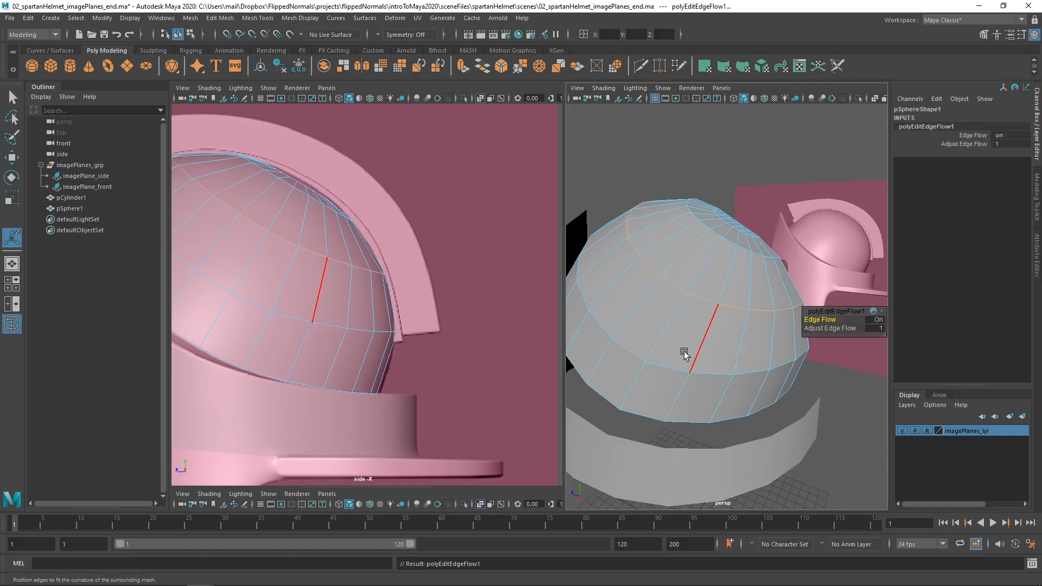
Examine the dome's curvature against the side reference from several angles, returning to object mode.
left_click_drag(715, 311, 751, 303, "alt")
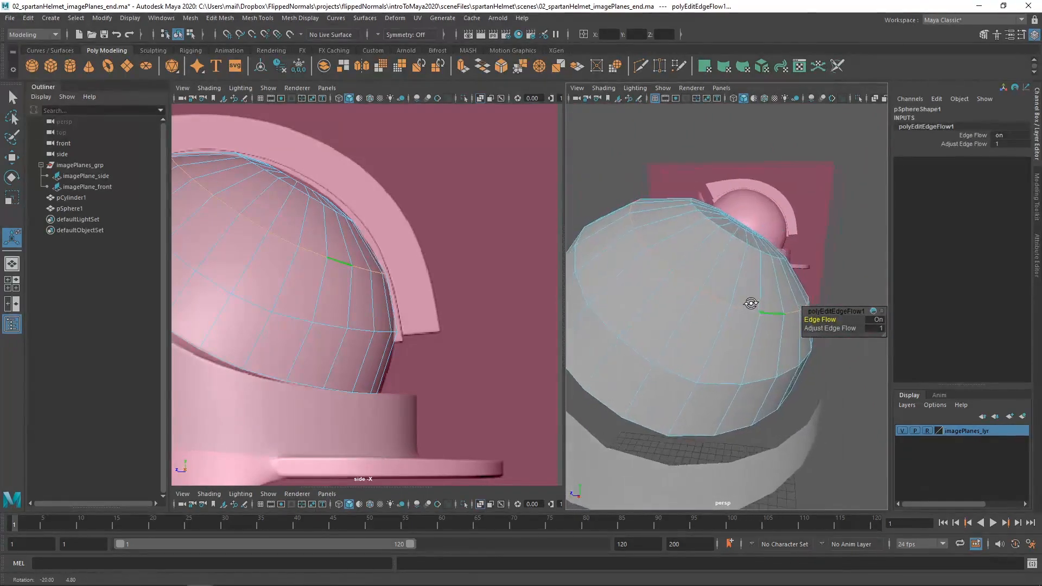
right_click_drag(751, 303, 711, 298, "alt")
left_click_drag(711, 298, 726, 275, "alt")
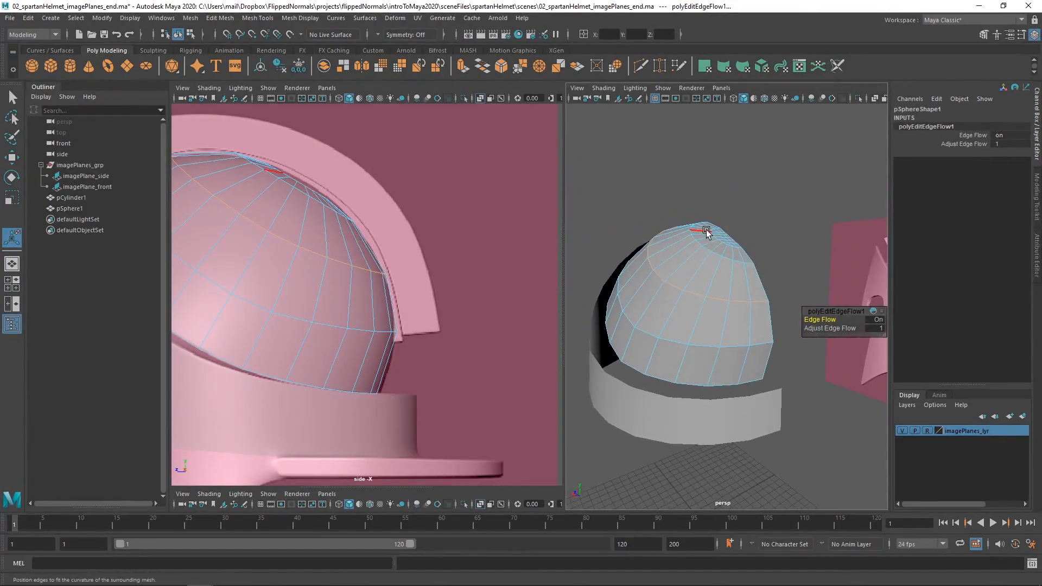
middle_click_drag(377, 276, 419, 298, "alt")
right_click_drag(418, 298, 330, 272, "alt")
middle_click_drag(328, 269, 359, 294, "alt")
mouse_move(627, 302)
left_mouse_down("alt")
mouse_move(763, 315)
mouse_move(640, 307)
left_mouse_up("alt")
key("q")
key("F9")
key("F8")
right_click_drag(640, 307, 688, 323, "alt")
middle_click_drag(689, 324, 697, 342, "alt")
left_click_drag(686, 315, 719, 300, "alt")
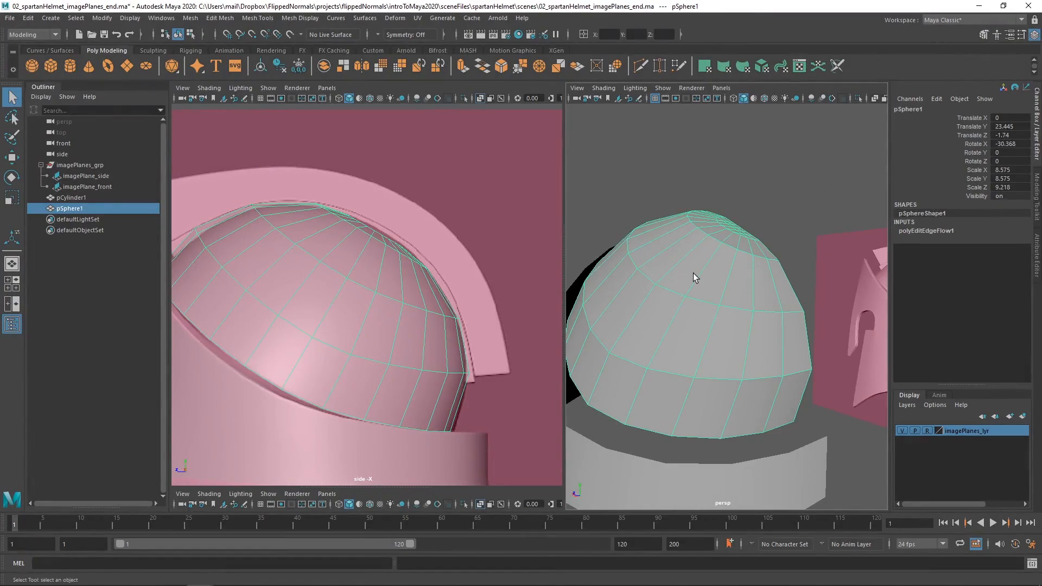
Try inserting a horizontal edge loop through the dome's upper band with Multi-Cut, and undo the cut.
right_click_drag(702, 261, 643, 263, "shift")
left_click(655, 284)
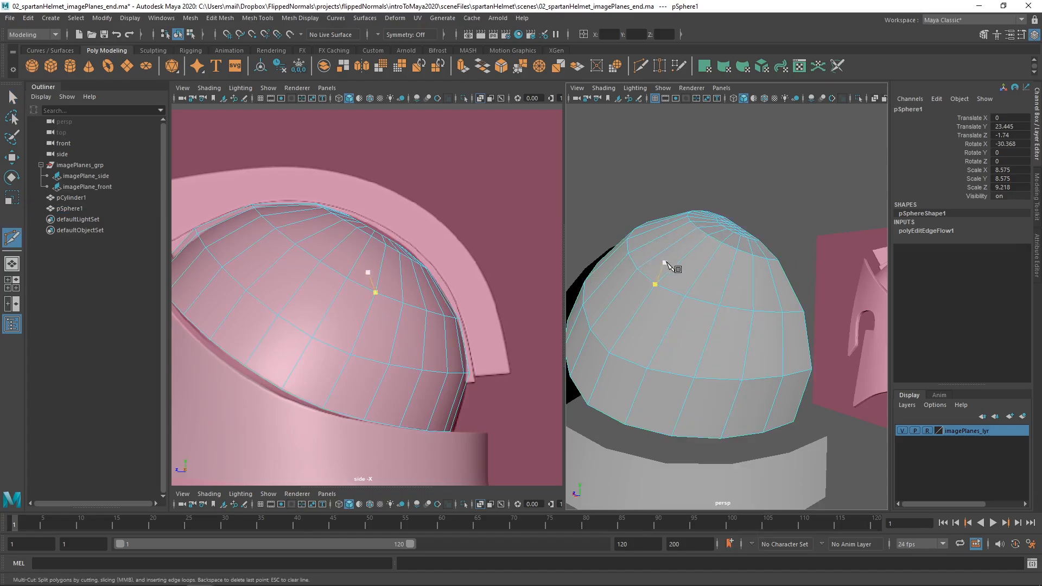
key("Escape")
left_click(681, 265, "ctrl")
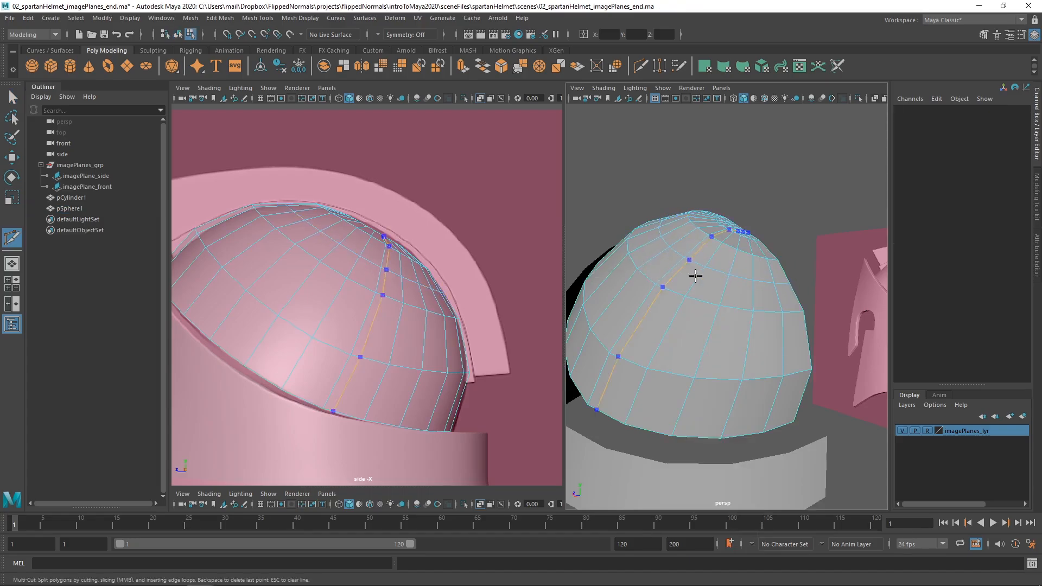
left_click(685, 297)
left_click_drag(688, 300, 655, 283, "alt")
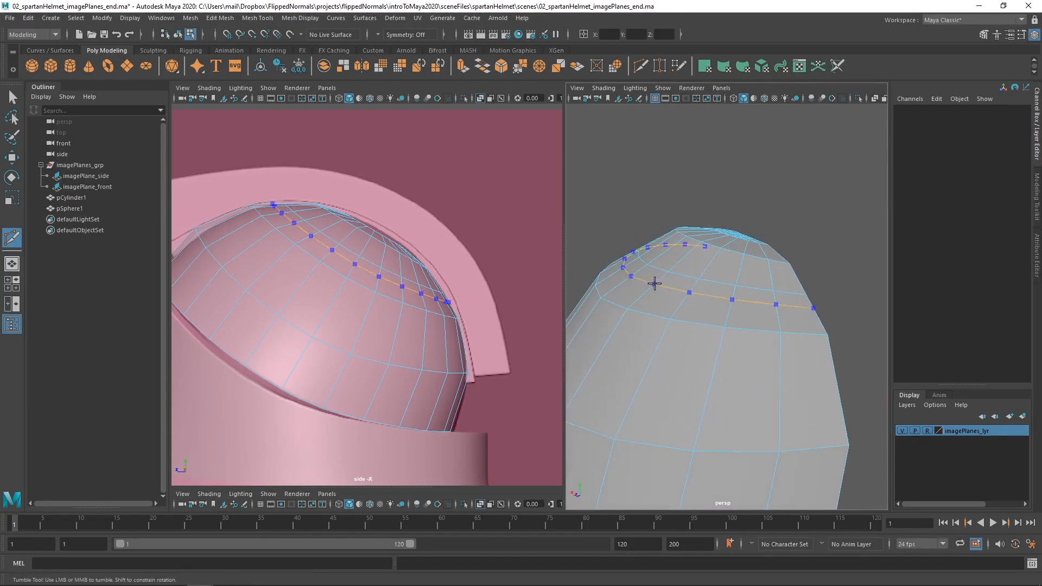
key("ctrl+z")
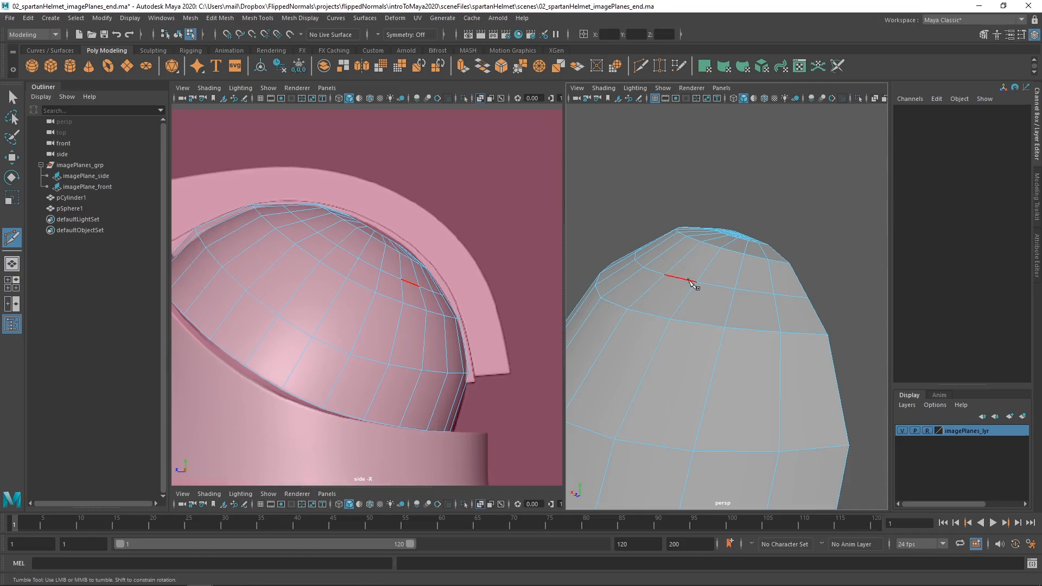
left_click(679, 280, "ctrl")
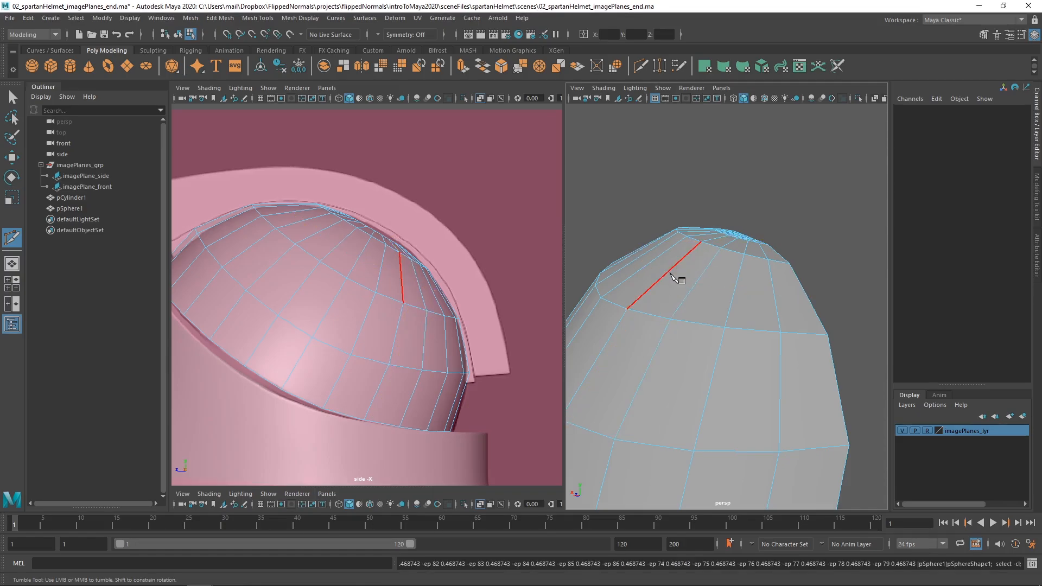
left_click(671, 319)
Enable Edge Flow for the Multi-Cut tool and check the option in its tool settings.
key("ctrl")
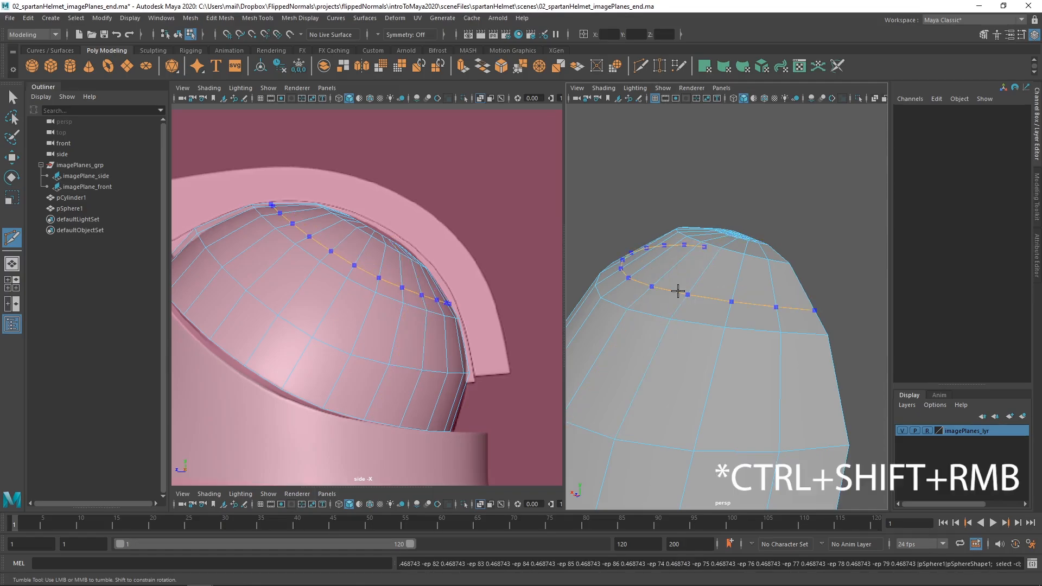
right_click(678, 292, "ctrl+shift")
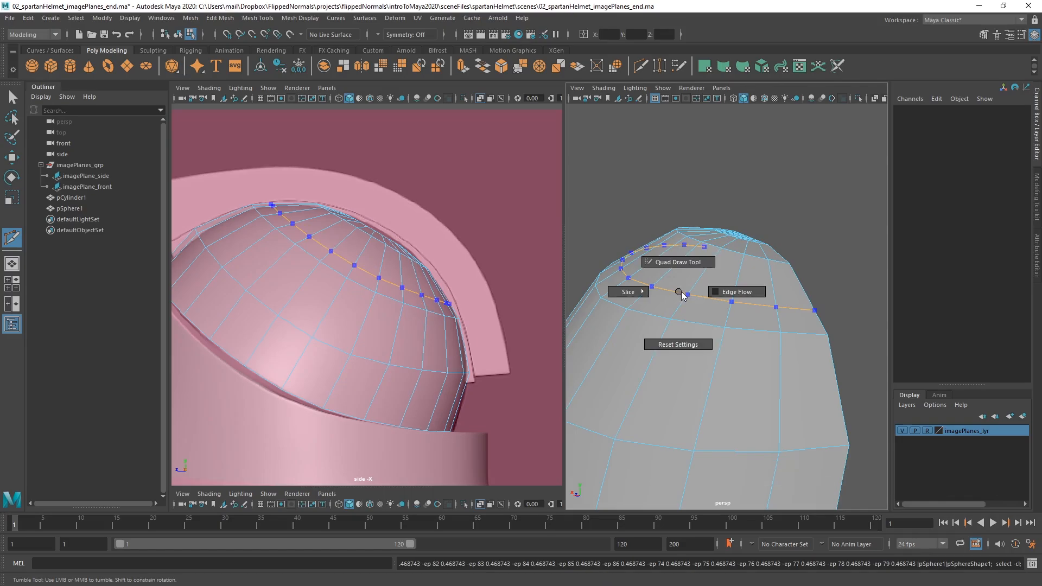
left_click(724, 292)
double_click(12, 237)
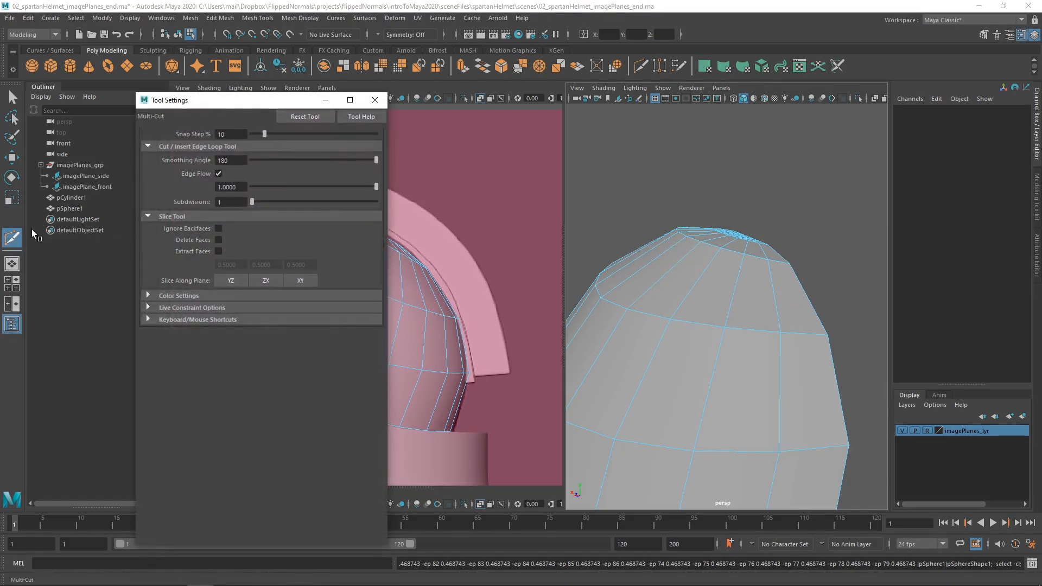
left_click(375, 100)
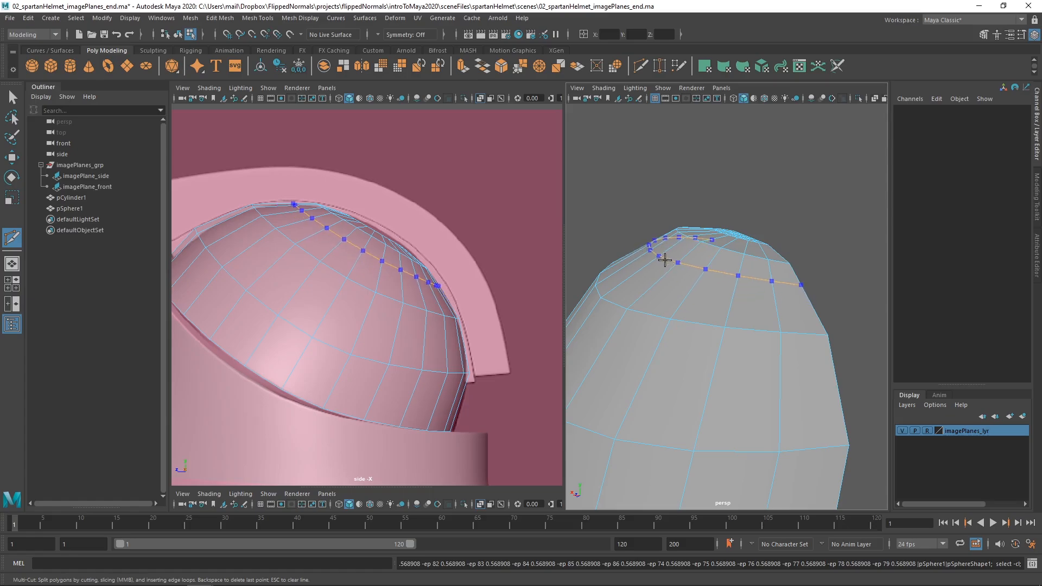
Undo the trial cut and insert one horizontal edge loop with edge flow in each of the dome's upper and middle bands.
key("ctrl+z")
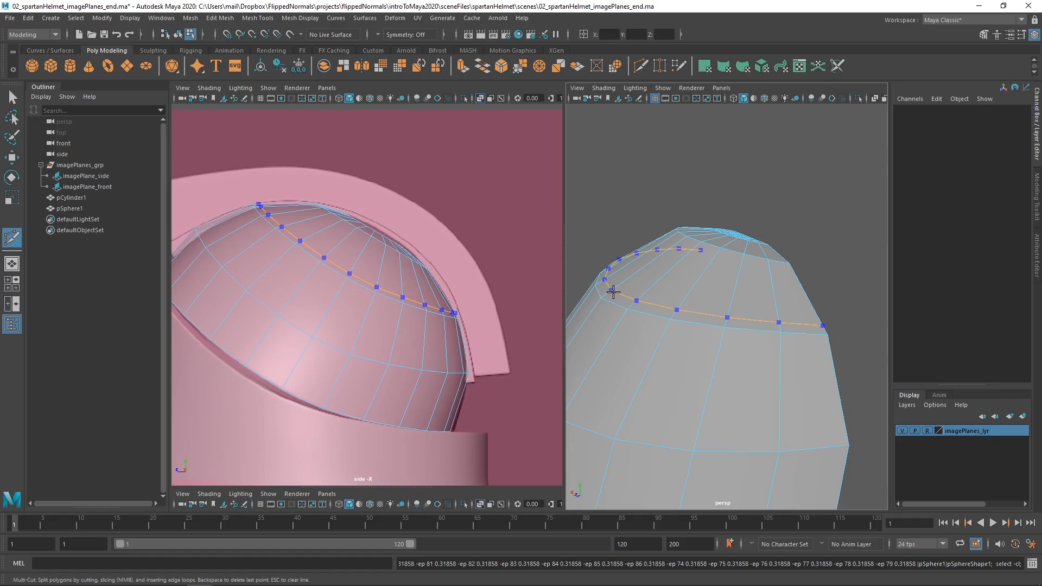
middle_click_drag(647, 321, 687, 298, "alt")
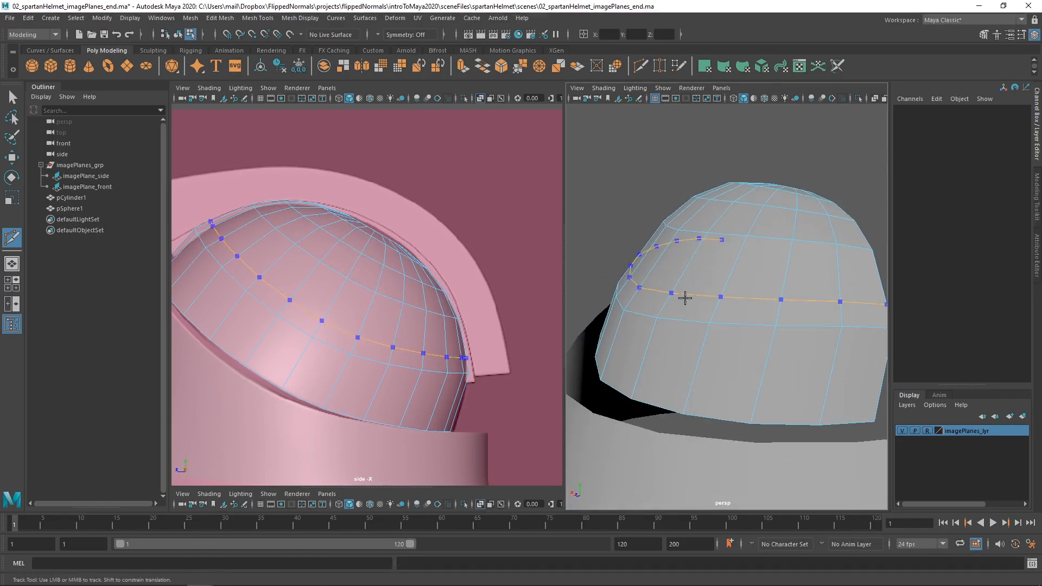
left_click_drag(675, 319, 677, 297, "alt")
Apply Edit Edge Flow to the dome's horizontal edge loops to even out its curvature.
key("w")
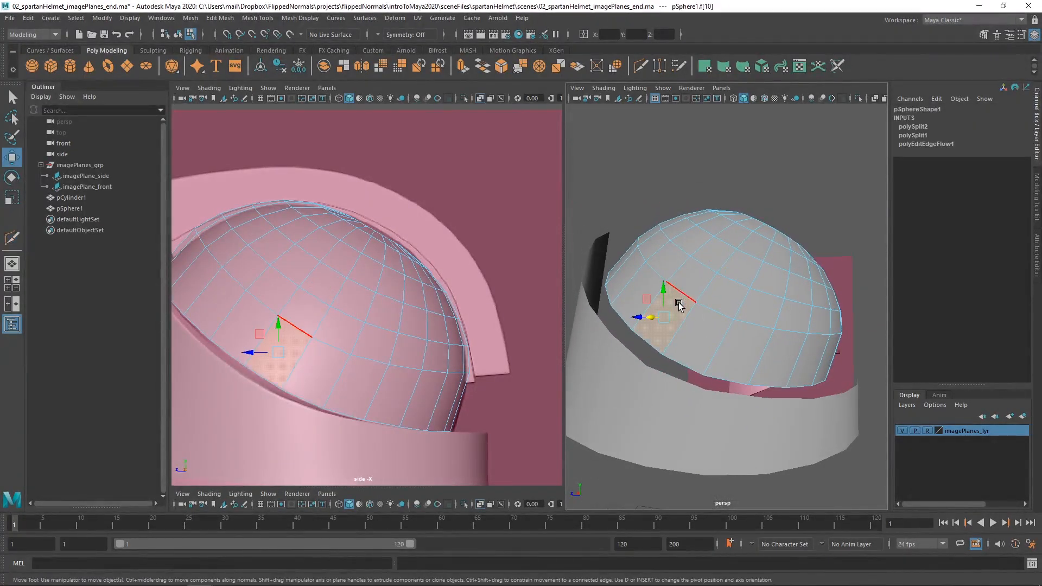
right_click_drag(692, 306, 671, 408, "shift")
double_click(705, 266)
key("g")
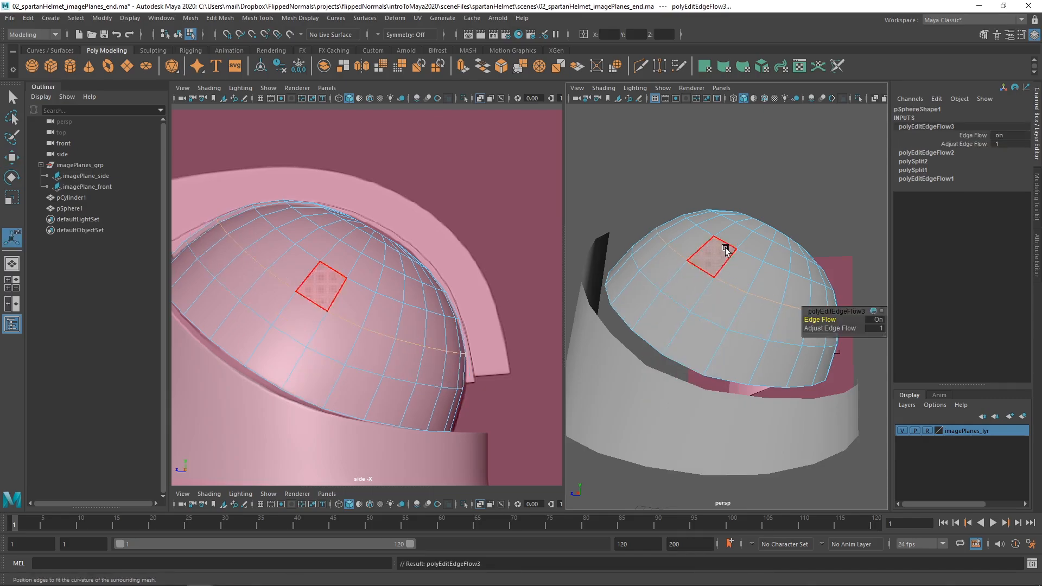
left_click(725, 246)
Examine the denser dome against the side reference and the ring, leaving component mode.
right_click_drag(411, 310, 384, 301, "alt")
middle_click_drag(385, 300, 379, 283, "alt")
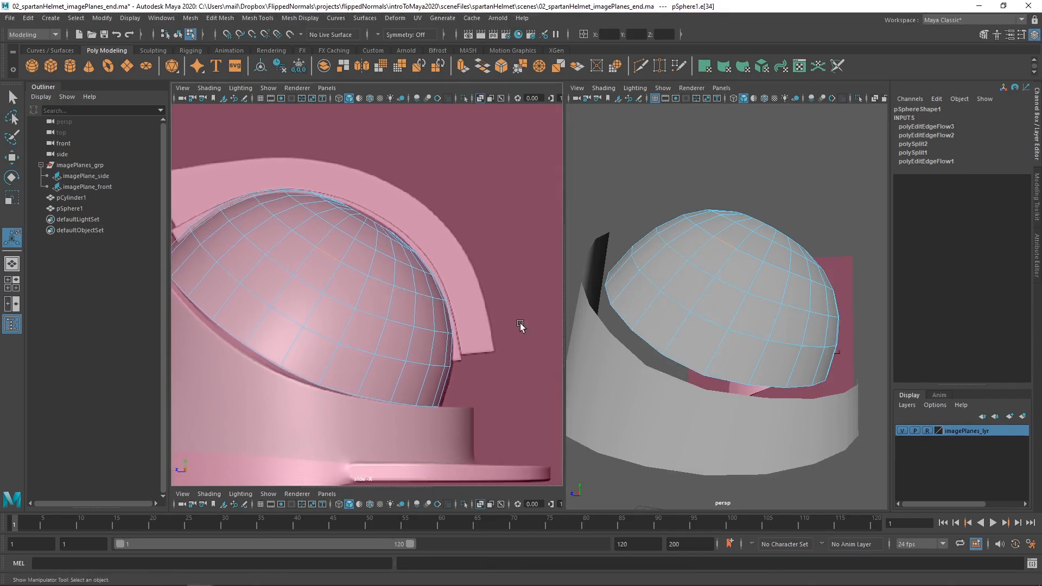
left_click_drag(715, 310, 695, 321, "alt")
key("q")
right_click_drag(694, 322, 706, 287)
left_click_drag(706, 287, 667, 276, "alt")
right_click_drag(405, 296, 344, 303, "alt")
middle_click_drag(344, 302, 356, 279, "alt")
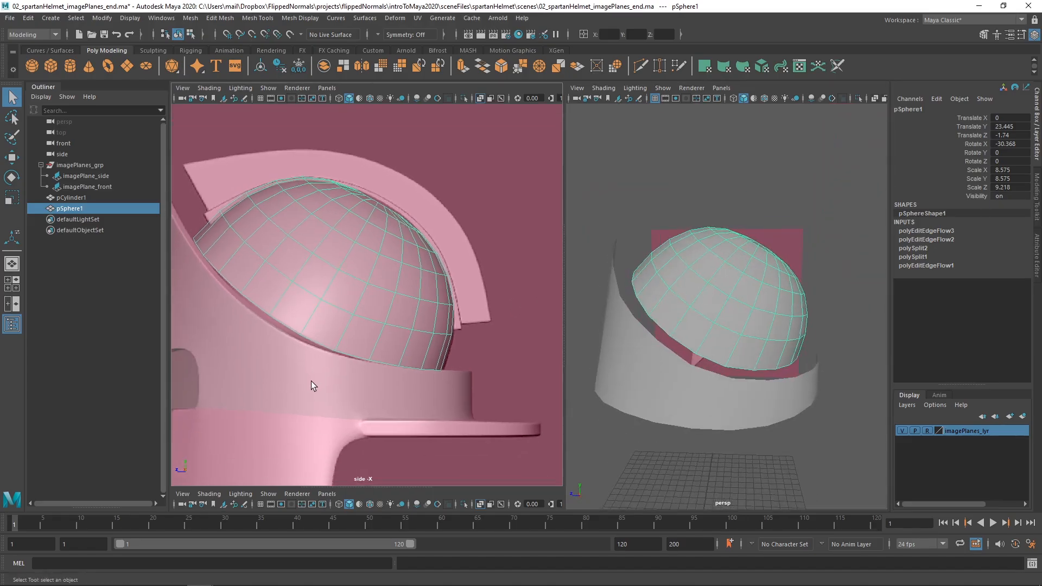
Combine the dome and the rim ring into one mesh and delete its construction history.
left_click(324, 381, "shift")
left_click_drag(732, 374, 728, 331, "alt")
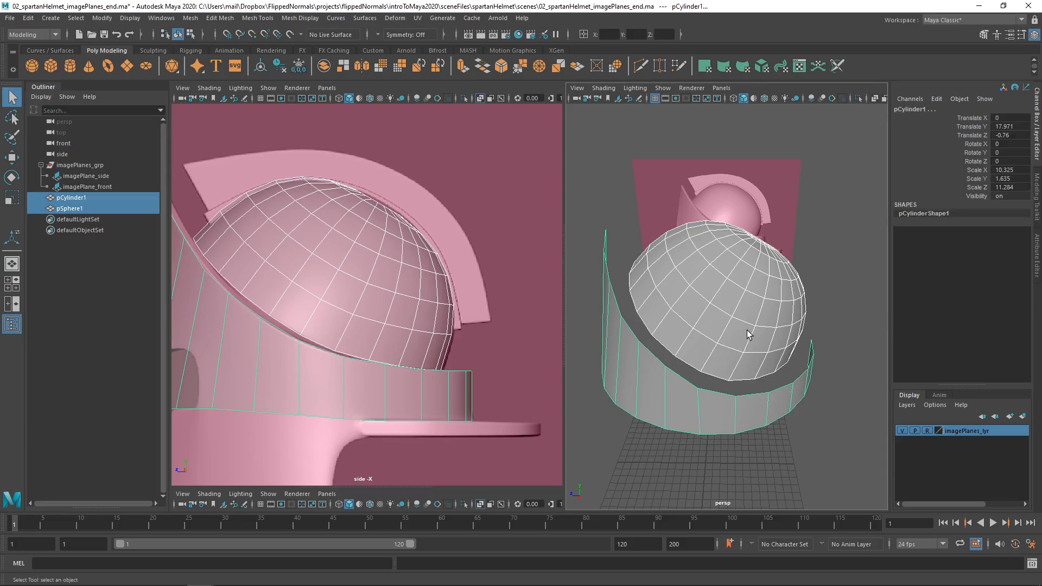
right_click_drag(747, 287, 713, 515, "shift")
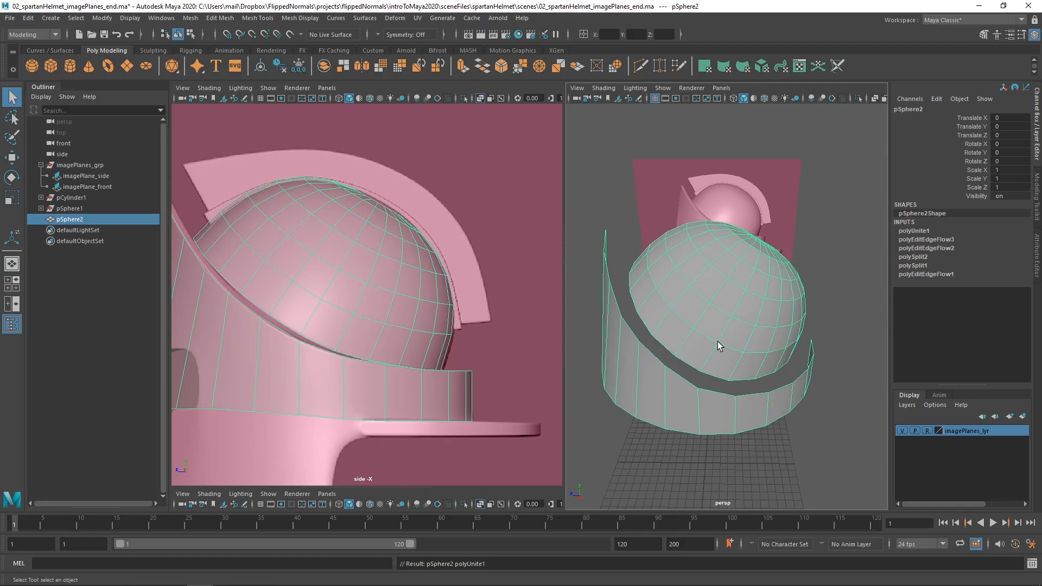
key("alt+shift+d")
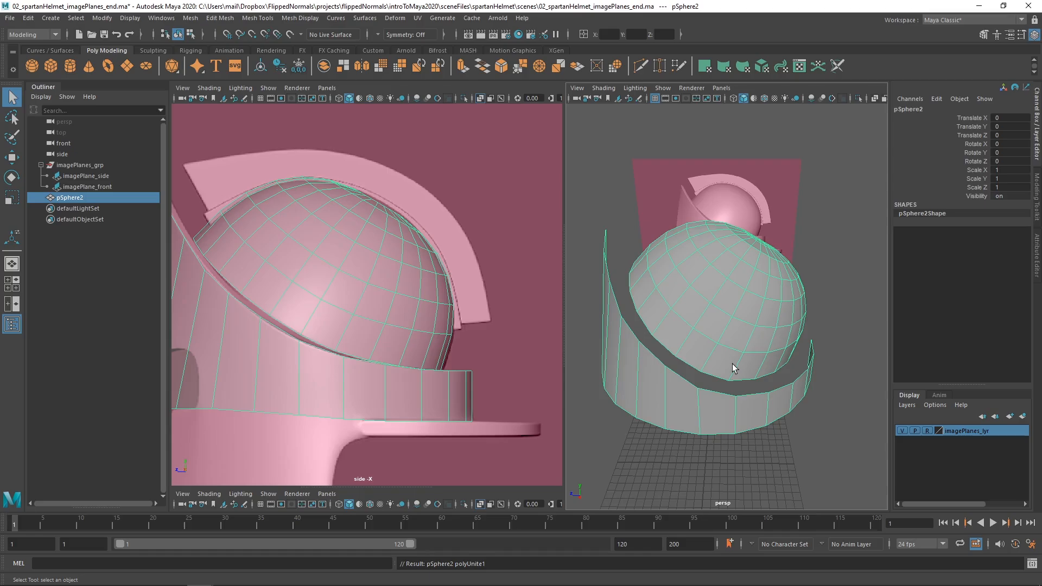
Bridge the gap between the dome's open lower border edges and the ring's upper border edges.
mouse_move(733, 368)
left_mouse_down("alt")
mouse_move(728, 353)
mouse_move(736, 365)
left_mouse_up("alt")
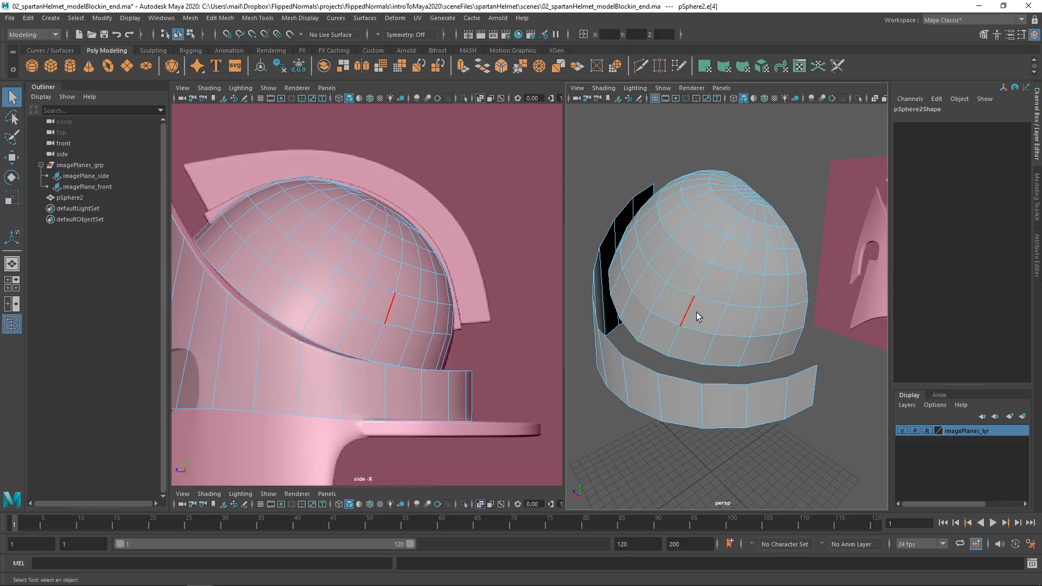
left_click_drag(699, 318, 724, 294, "alt")
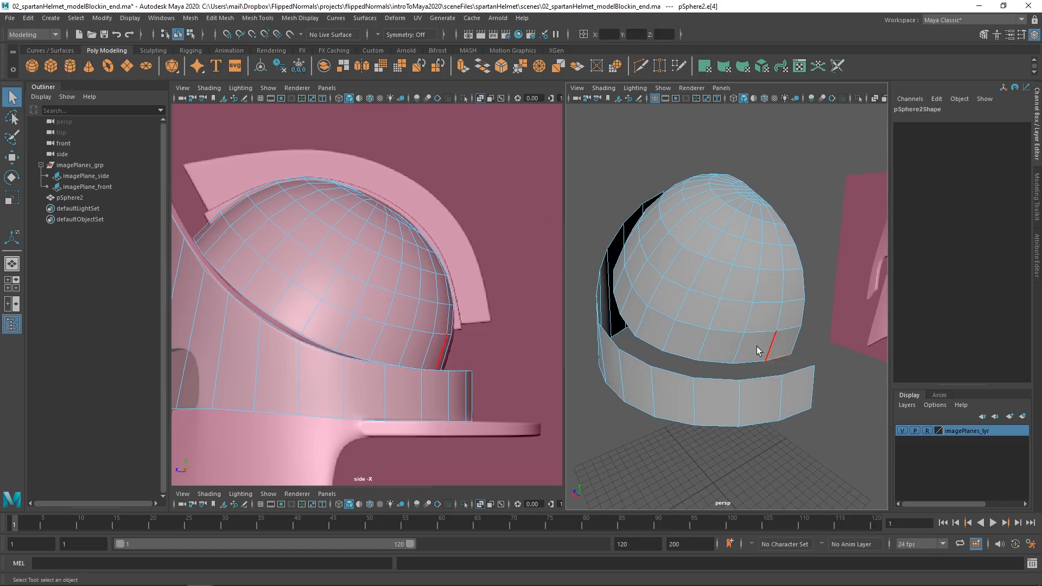
left_click_drag(757, 347, 757, 303, "alt")
left_click_drag(579, 263, 685, 259, "alt")
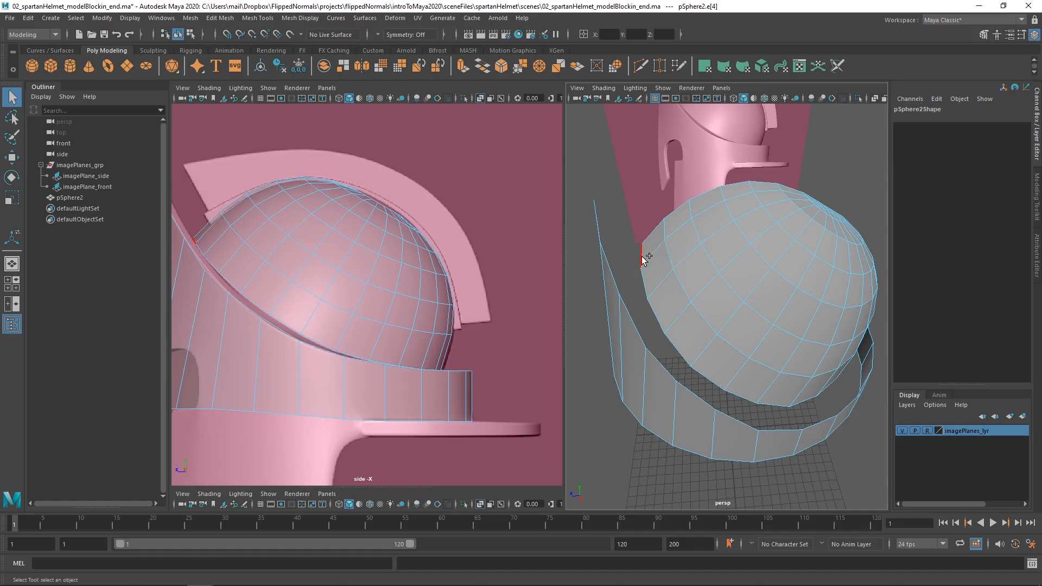
left_click_drag(615, 279, 616, 263, "alt")
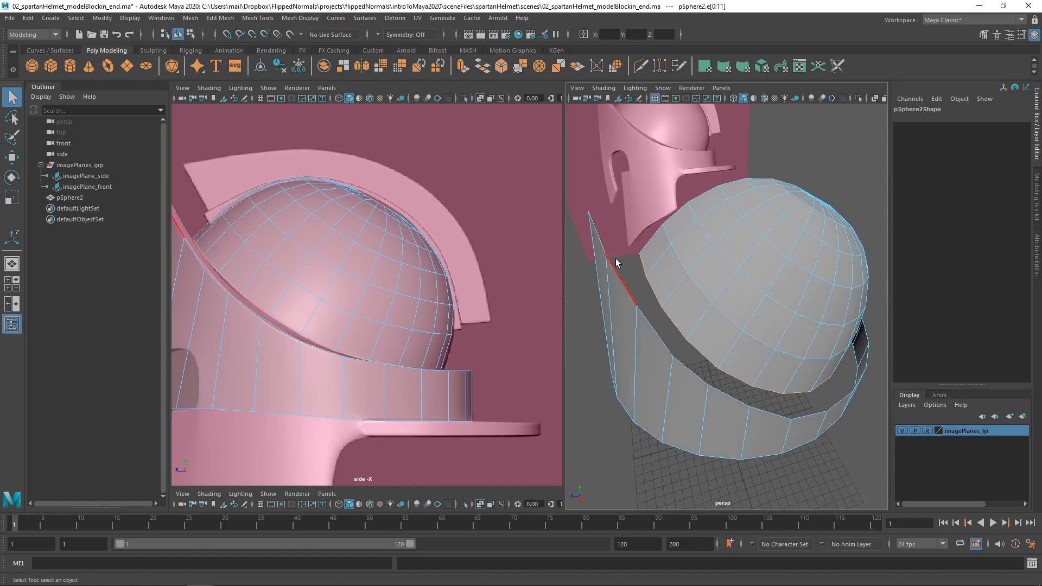
left_click_drag(795, 349, 793, 382, "alt")
left_click_drag(730, 369, 840, 387, "alt")
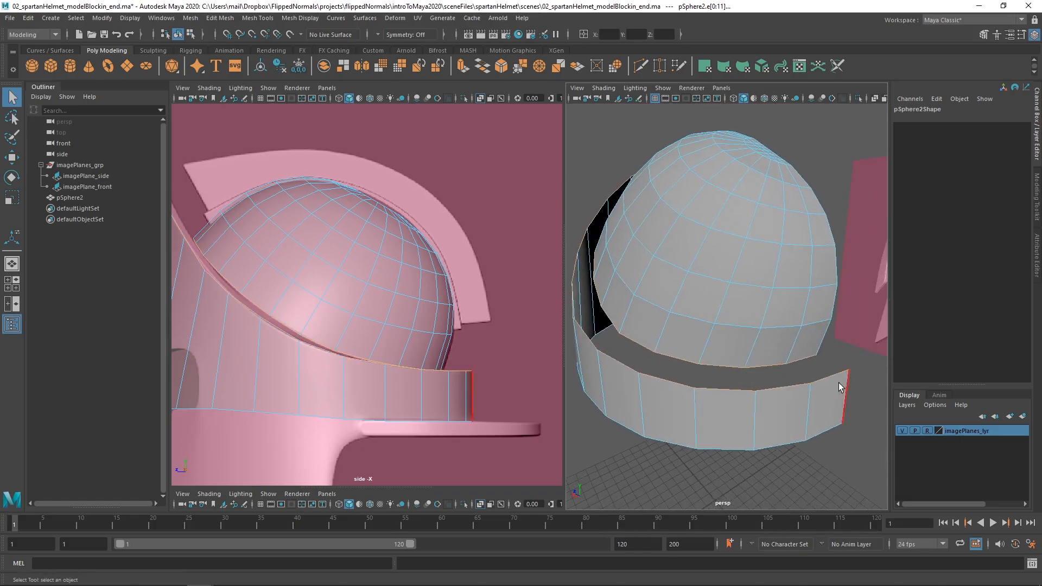
left_click_drag(724, 388, 699, 358, "alt")
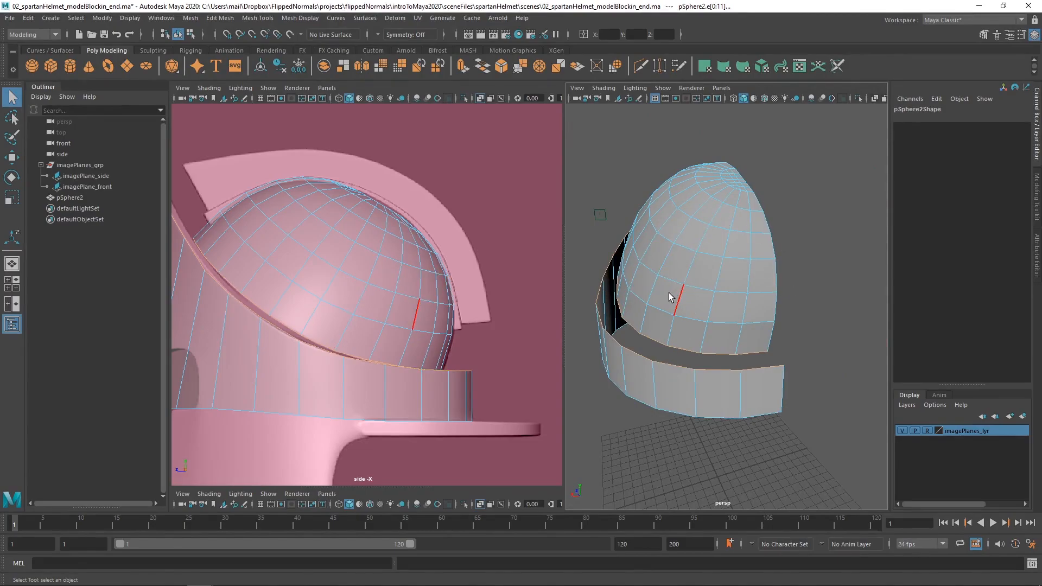
right_click(719, 300, "shift")
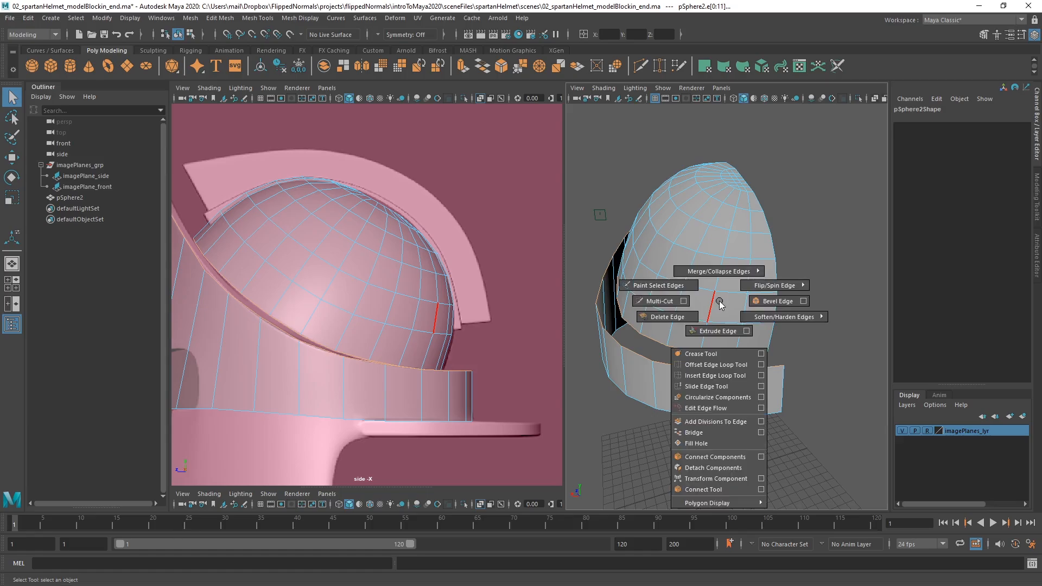
right_click_drag(720, 302, 694, 433, "shift")
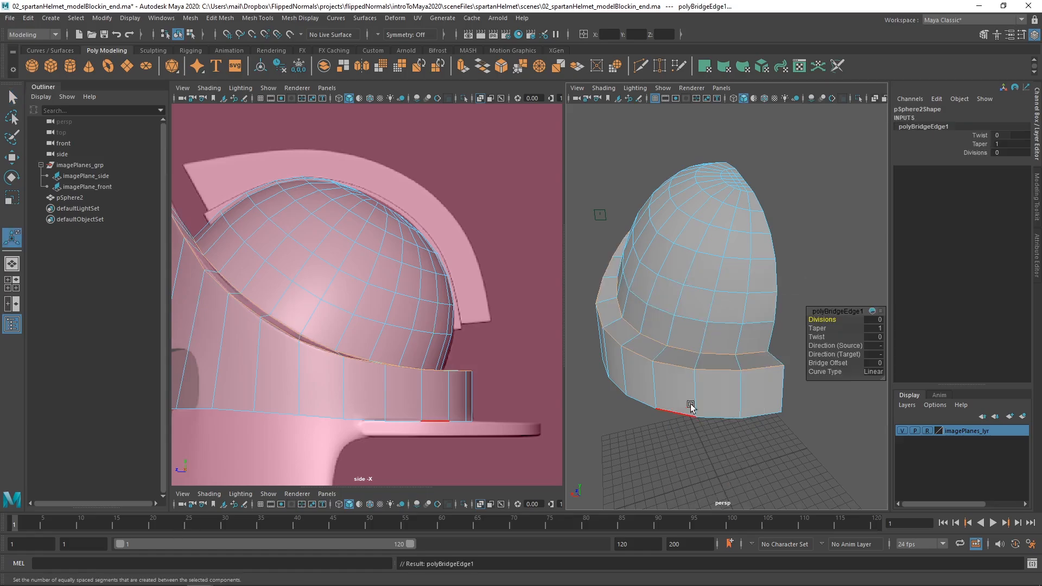
Examine the bridged strip between dome and ring in perspective and against the front and side references, leaving component mode.
left_click_drag(691, 404, 910, 354, "alt")
scroll(446, 293, "down", 1)
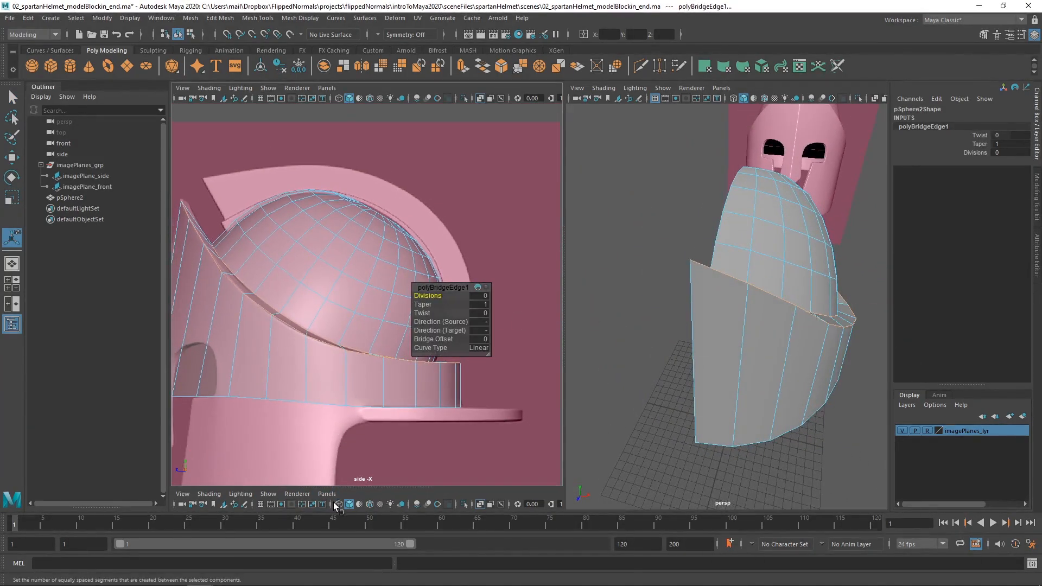
left_click_drag(355, 488, 356, 236)
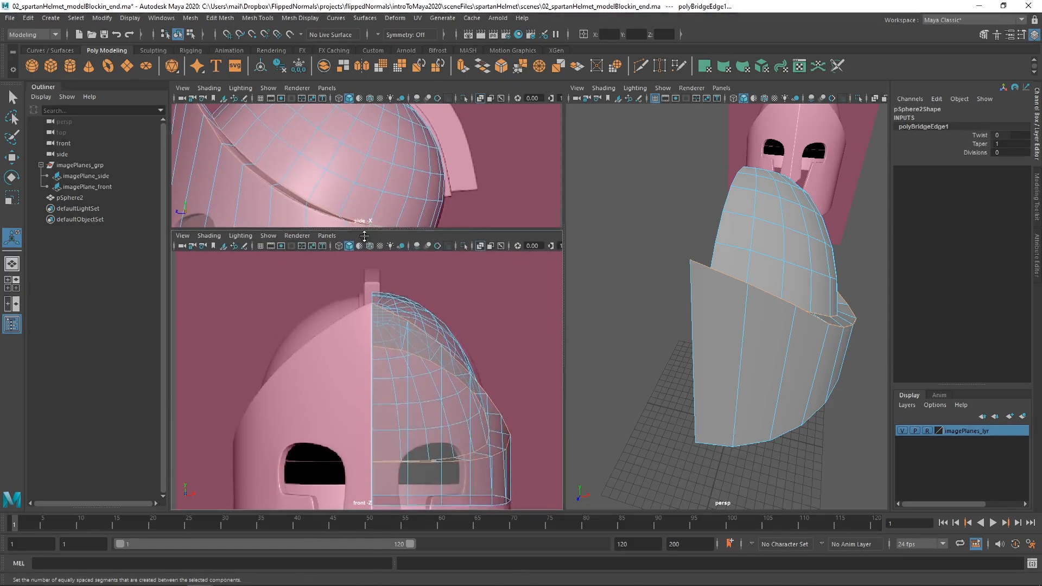
left_click(379, 361)
middle_click_drag(320, 332, 258, 355, "alt")
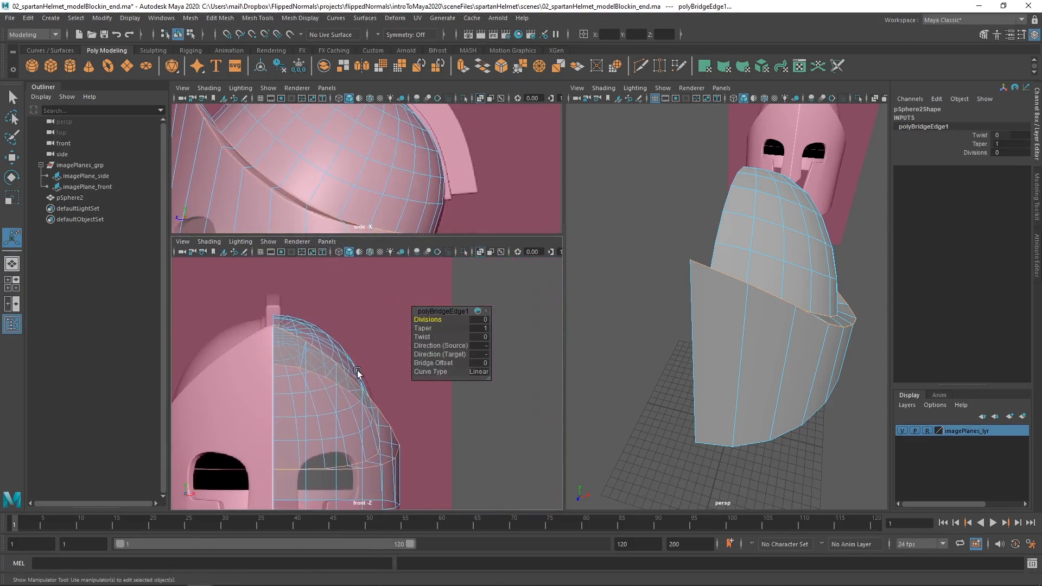
middle_click_drag(357, 373, 299, 388, "alt")
scroll(396, 324, "up", 2)
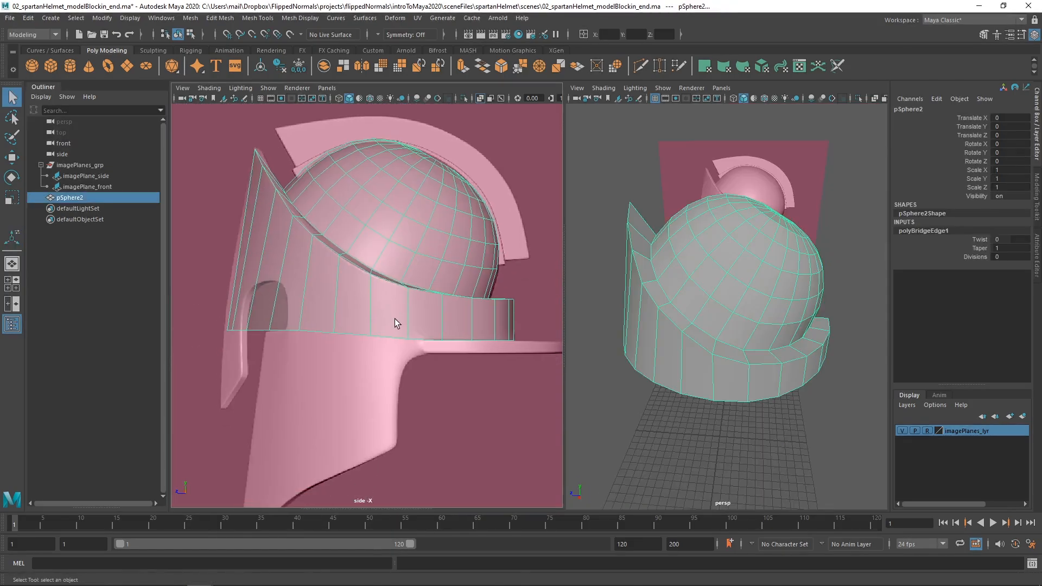
middle_click_drag(386, 342, 369, 286, "alt")
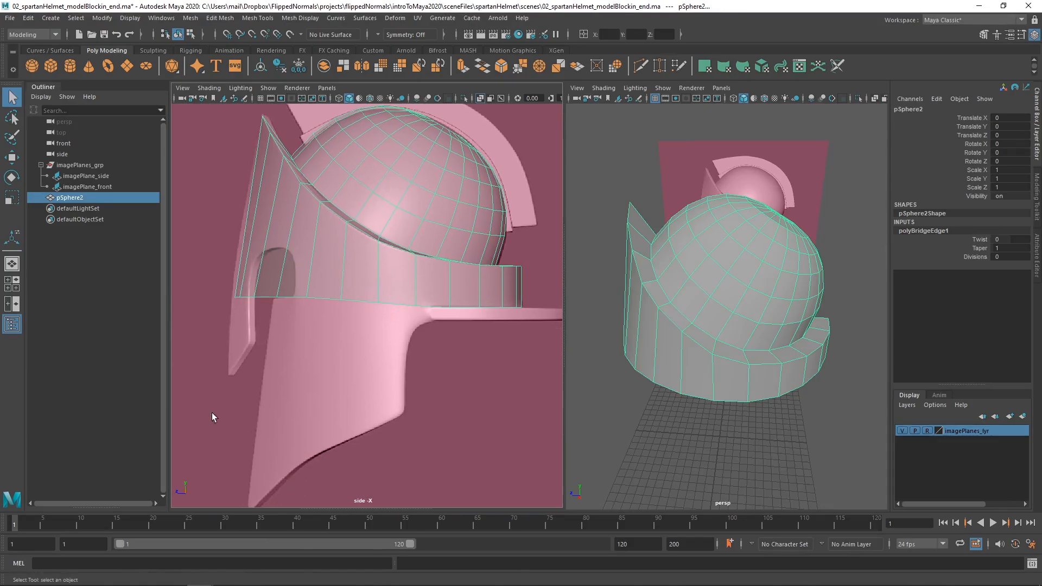